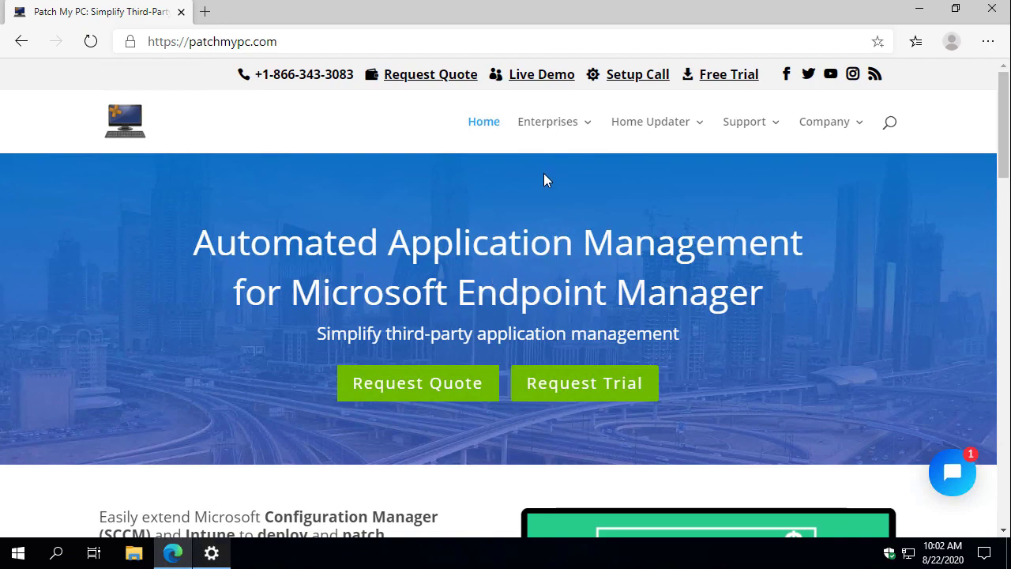
# Open the enterprise install guide page on patchmypc.com and download the Publisher installer, version 1.8.7.
pyautogui.moveTo(558, 124)
pyautogui.click(609, 259)
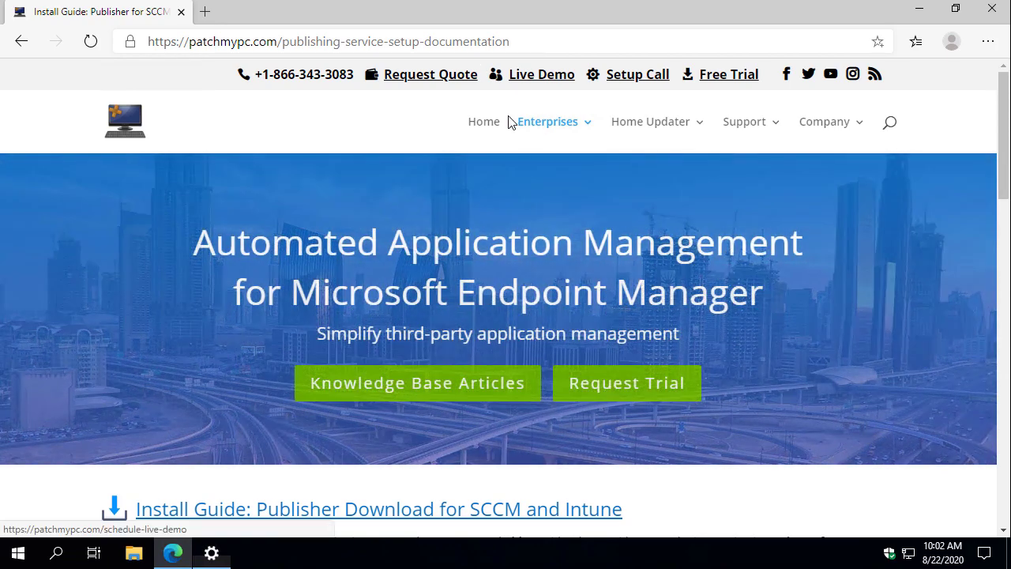
pyautogui.scroll(-3, 419, 213)
pyautogui.scroll(-2, 425, 238)
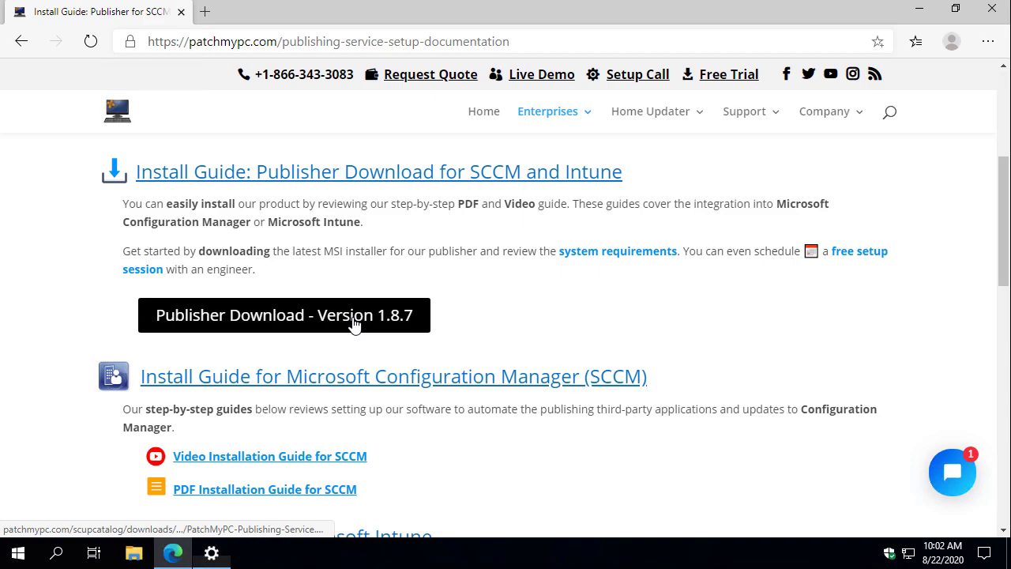
pyautogui.click(355, 322)
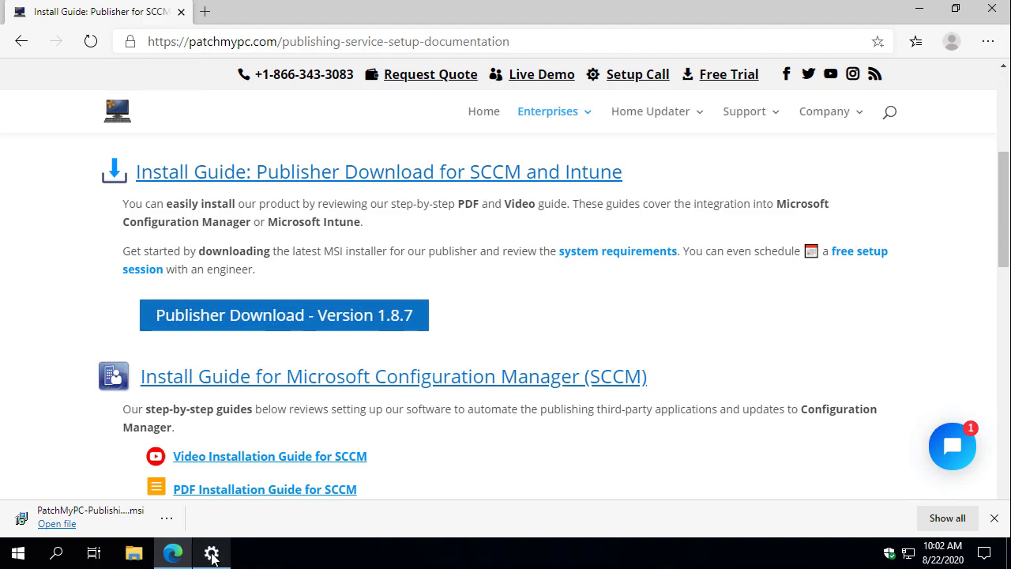
# In Windows Settings, install the optional feature RSAT: Windows Server Update Services Tools and check the optional feature history.
pyautogui.moveTo(212, 558)
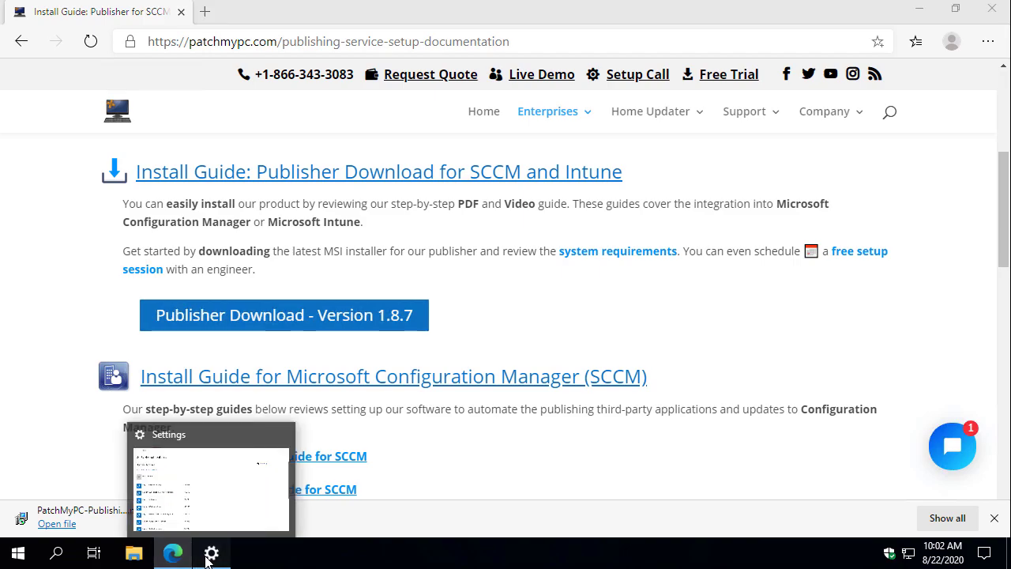
pyautogui.click(208, 556)
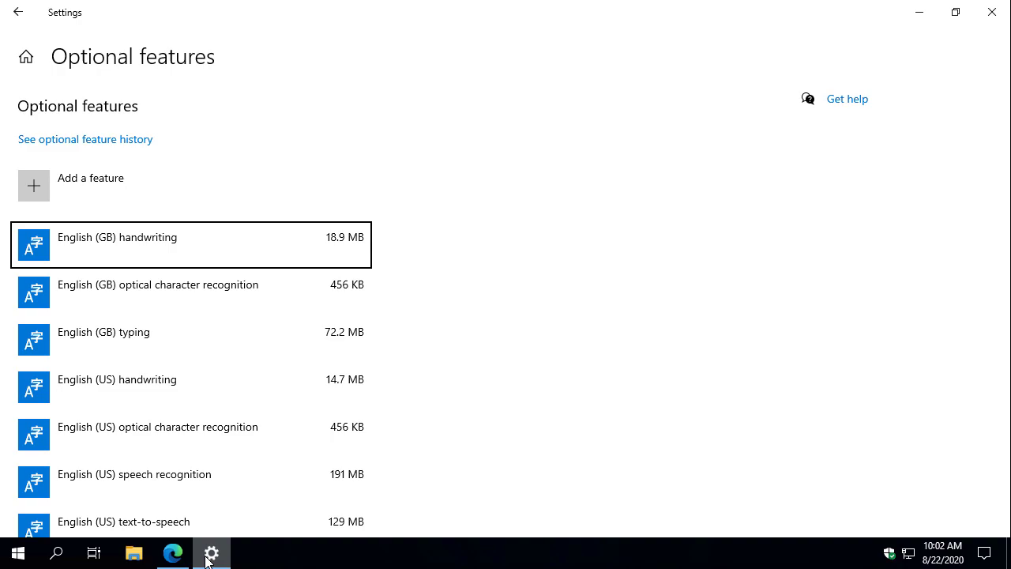
pyautogui.click(125, 192)
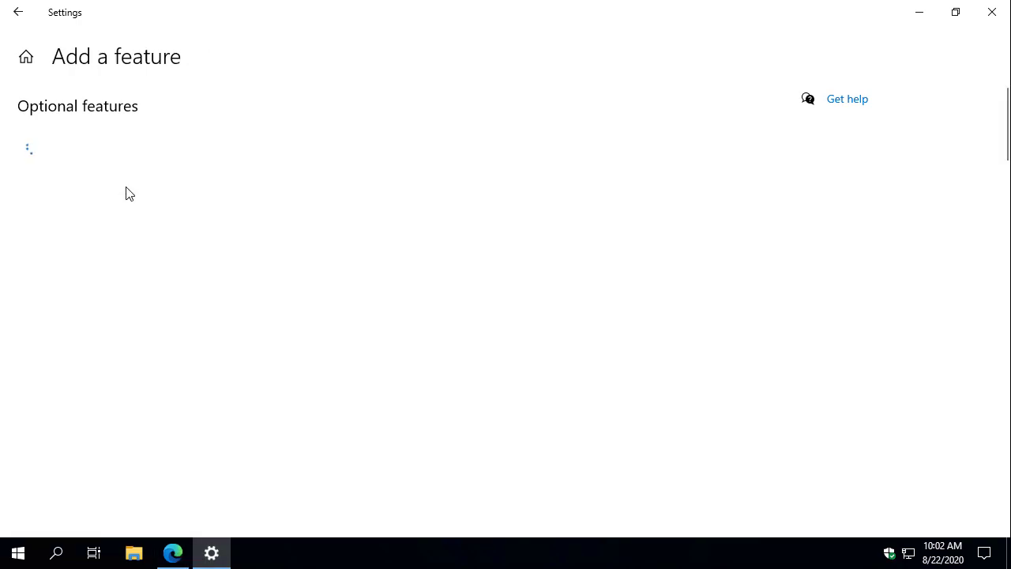
pyautogui.scroll(-1, 365, 288)
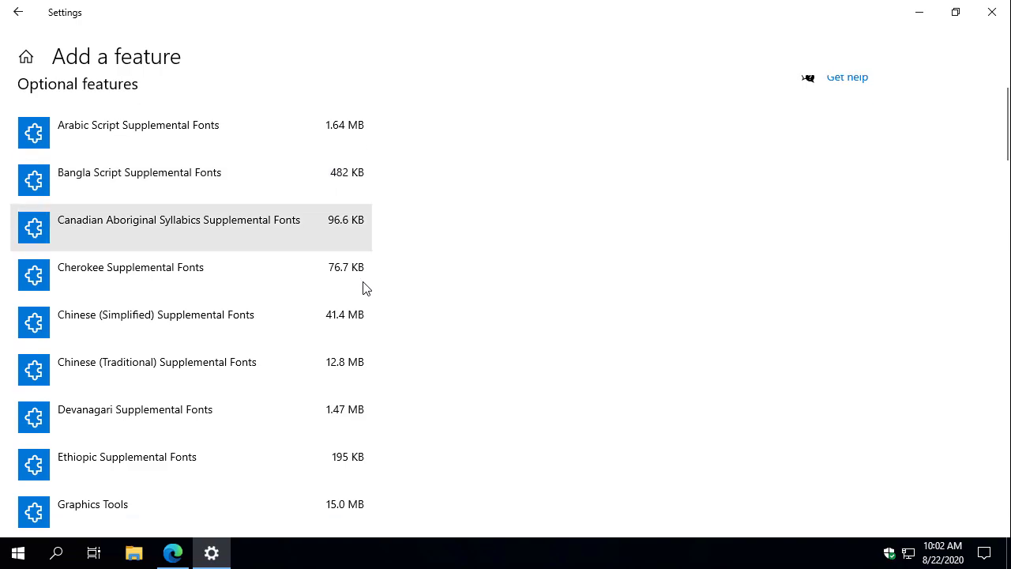
pyautogui.scroll(-20, 374, 336)
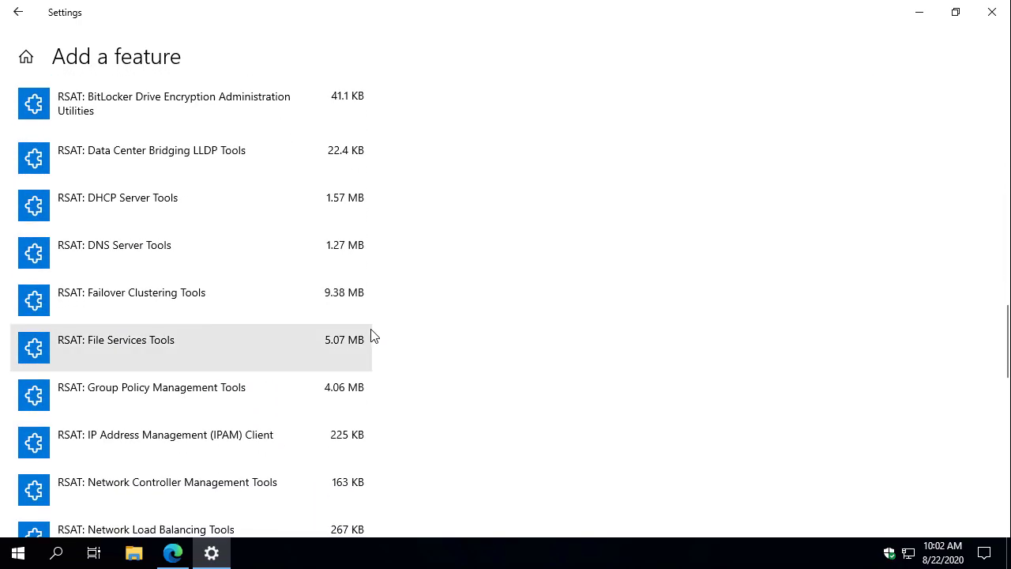
pyautogui.scroll(-3, 367, 338)
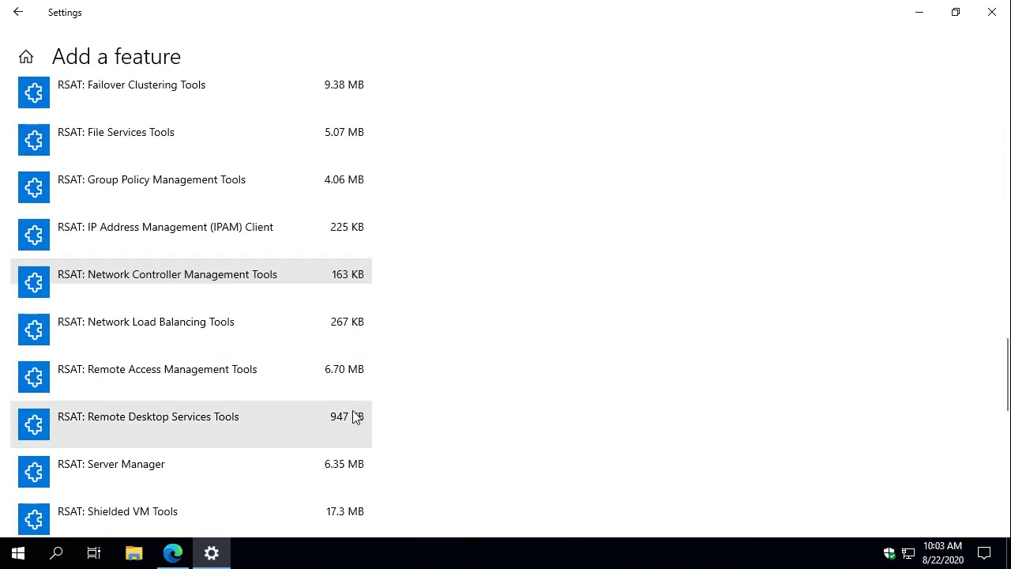
pyautogui.scroll(-3, 352, 426)
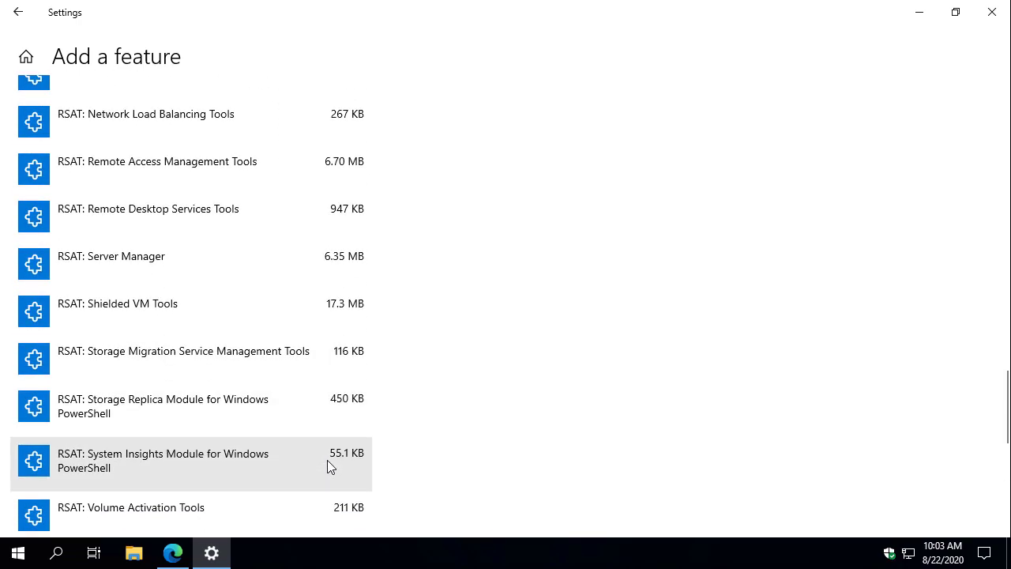
pyautogui.scroll(-3, 327, 466)
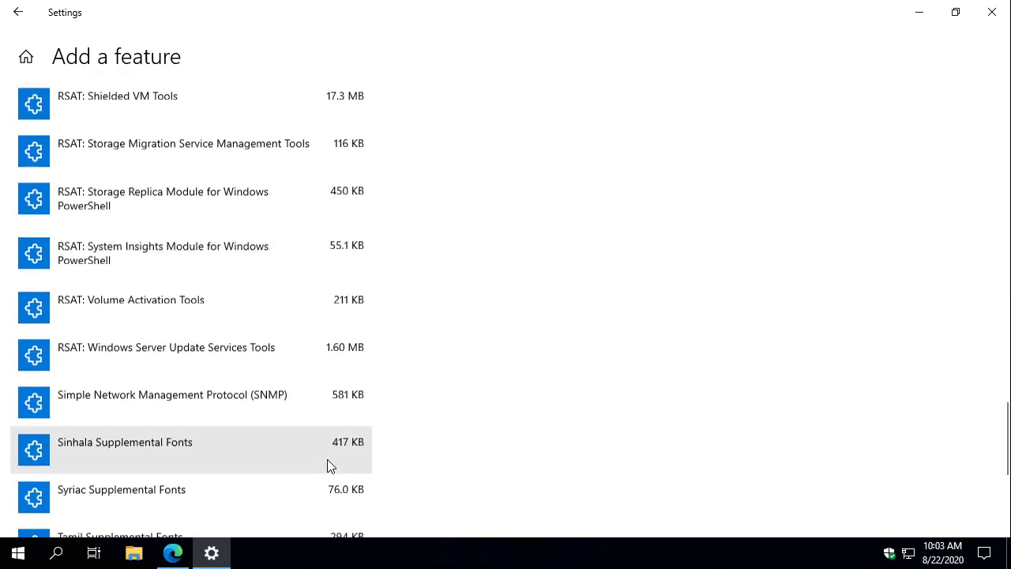
pyautogui.click(238, 353)
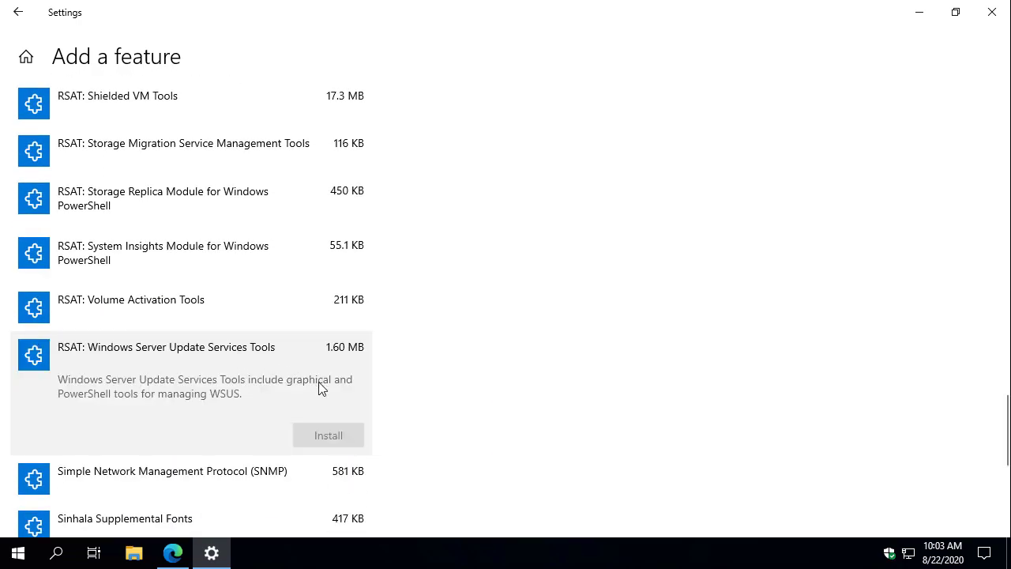
pyautogui.click(328, 435)
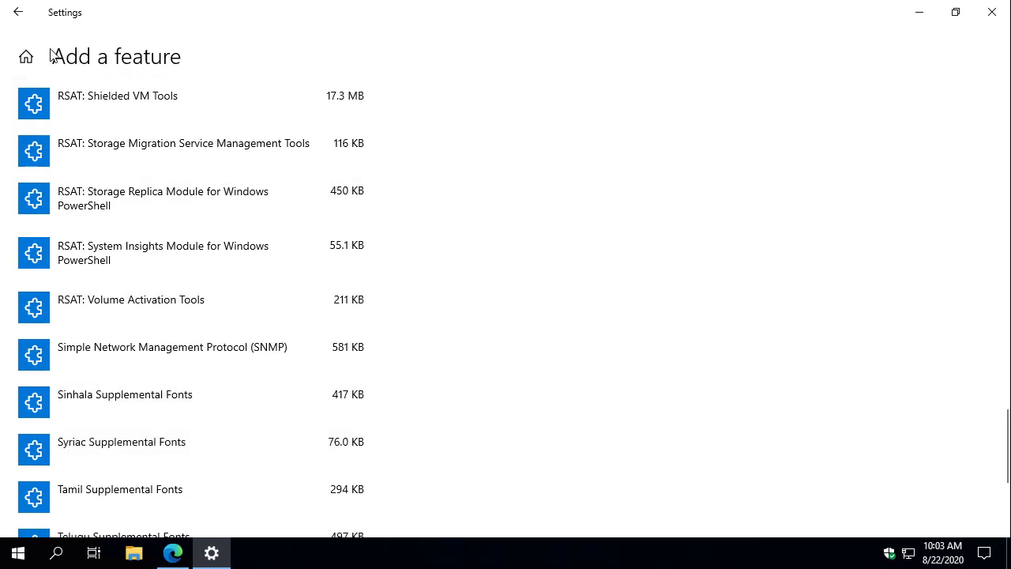
pyautogui.click(14, 14)
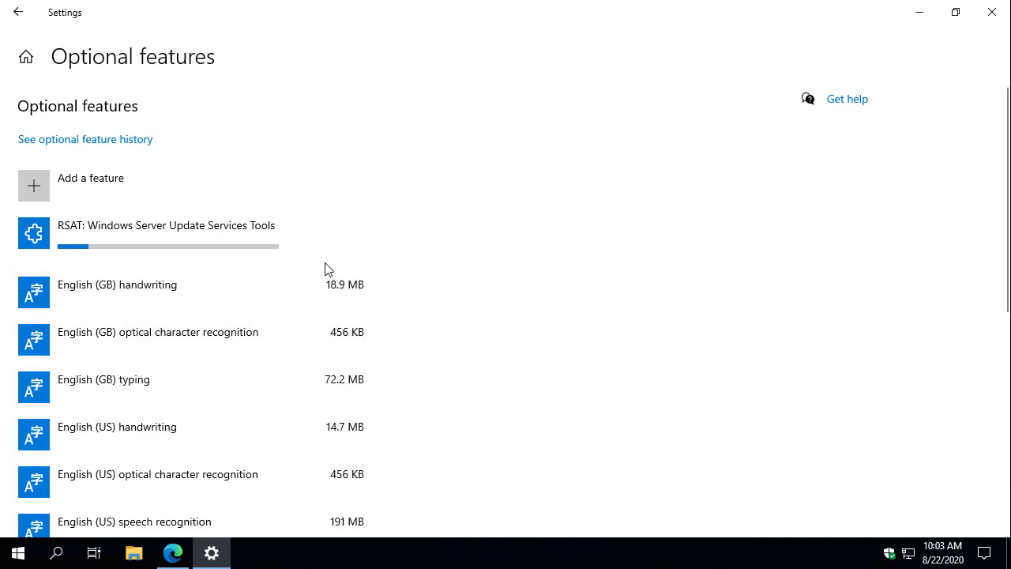
pyautogui.click(85, 139)
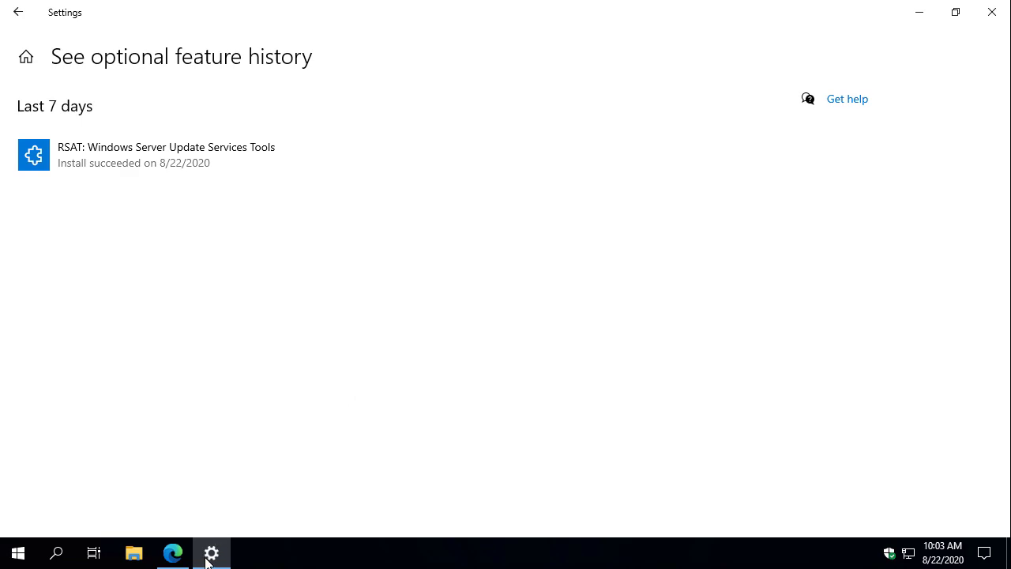
# Switch back to Edge, run the downloaded Patch My PC Publishing Service installer and accept its license agreement.
pyautogui.click(173, 554)
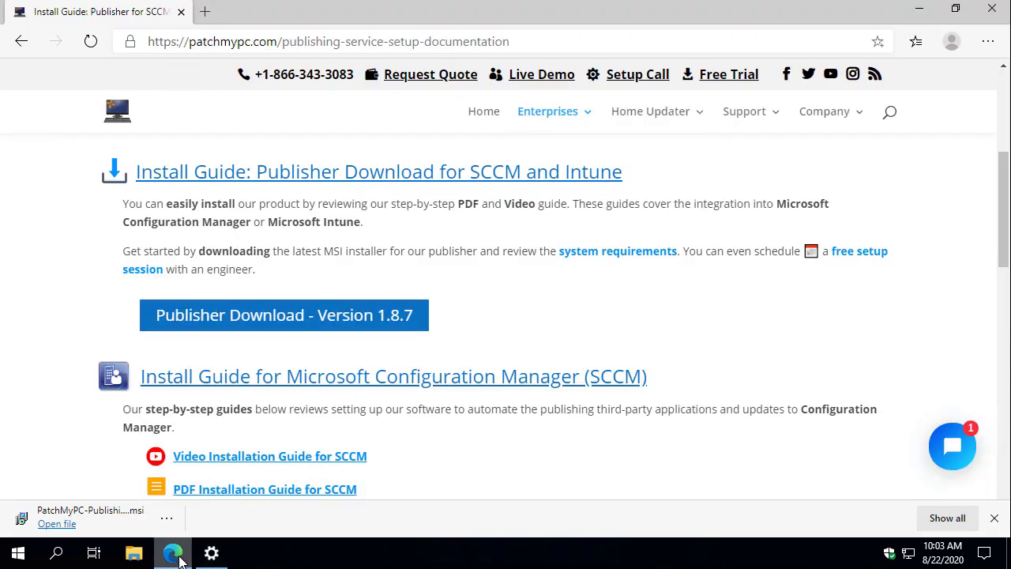
pyautogui.click(52, 523)
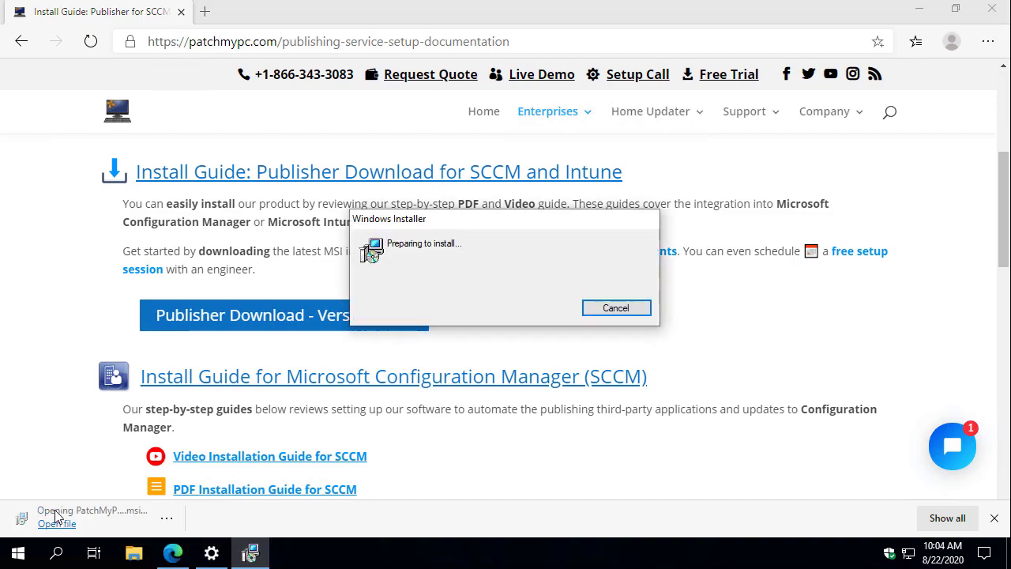
pyautogui.click(448, 377)
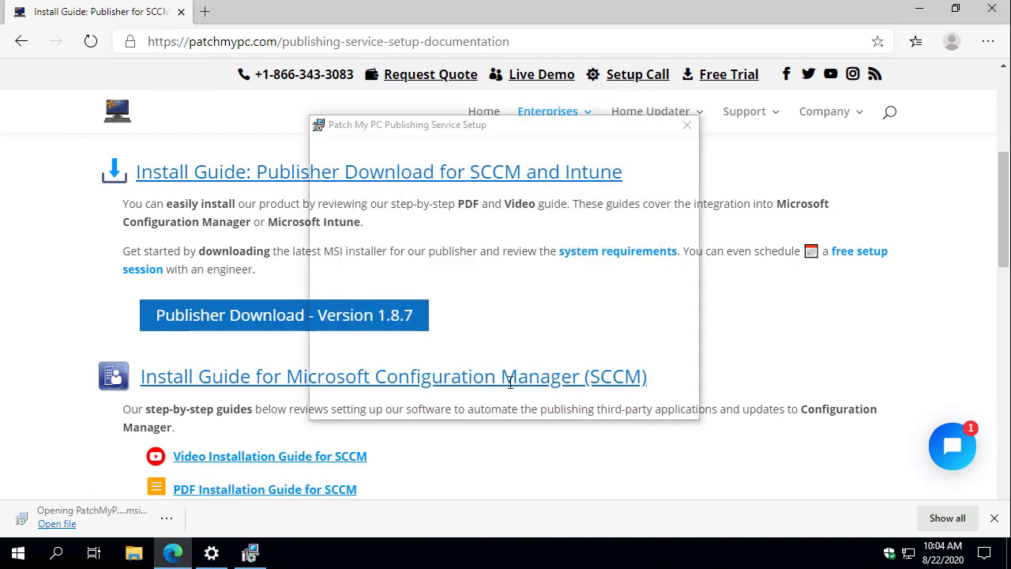
pyautogui.click(589, 402)
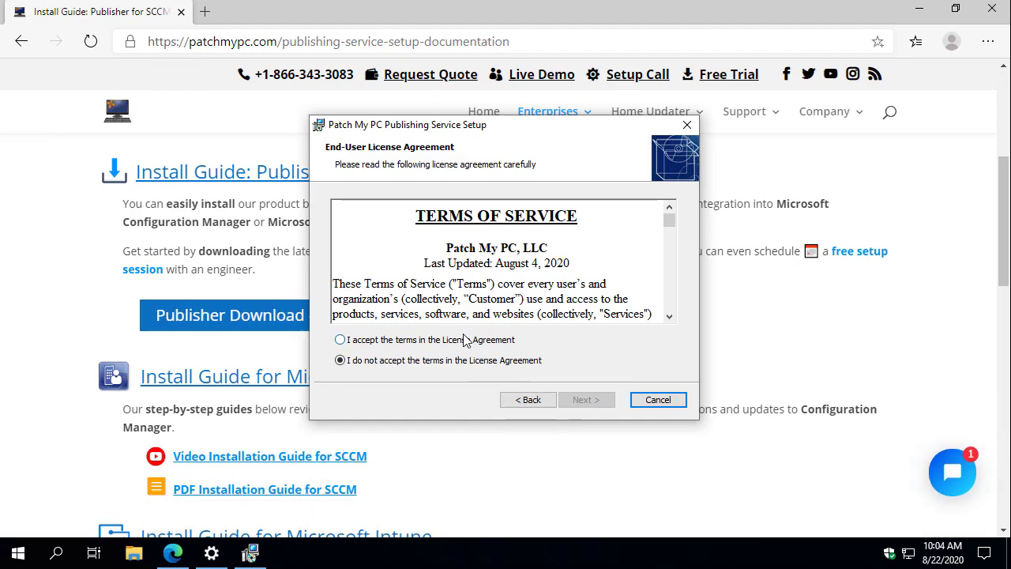
pyautogui.click(465, 341)
pyautogui.click(608, 400)
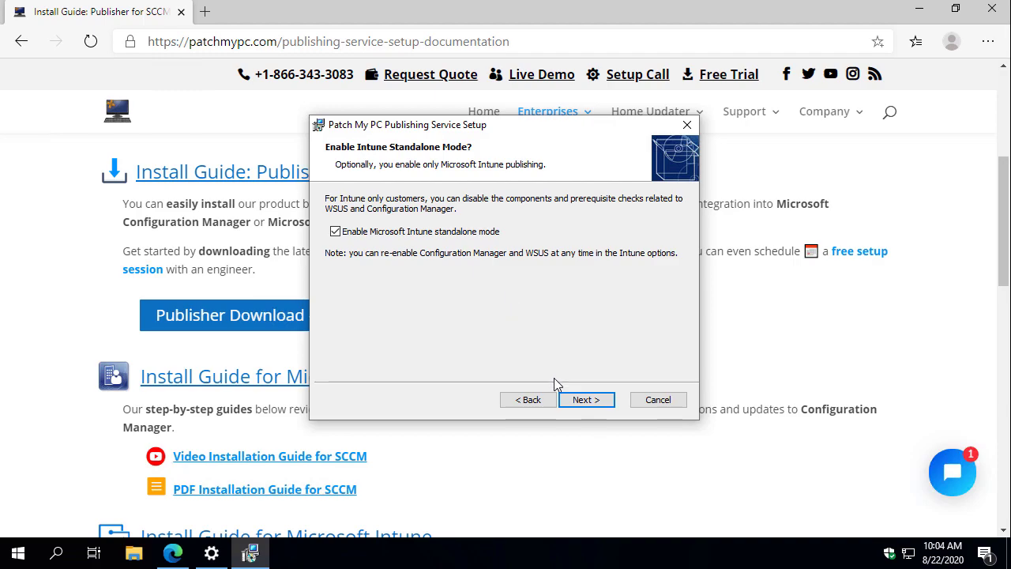
# Install the publishing service with Microsoft Intune standalone mode enabled in the default folder, and launch its settings.
pyautogui.click(585, 407)
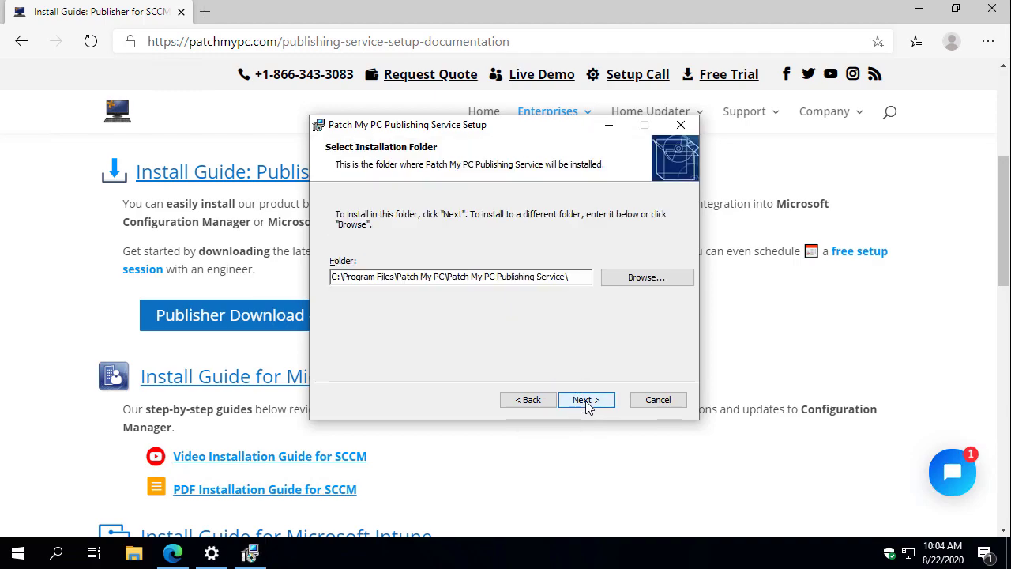
pyautogui.click(586, 401)
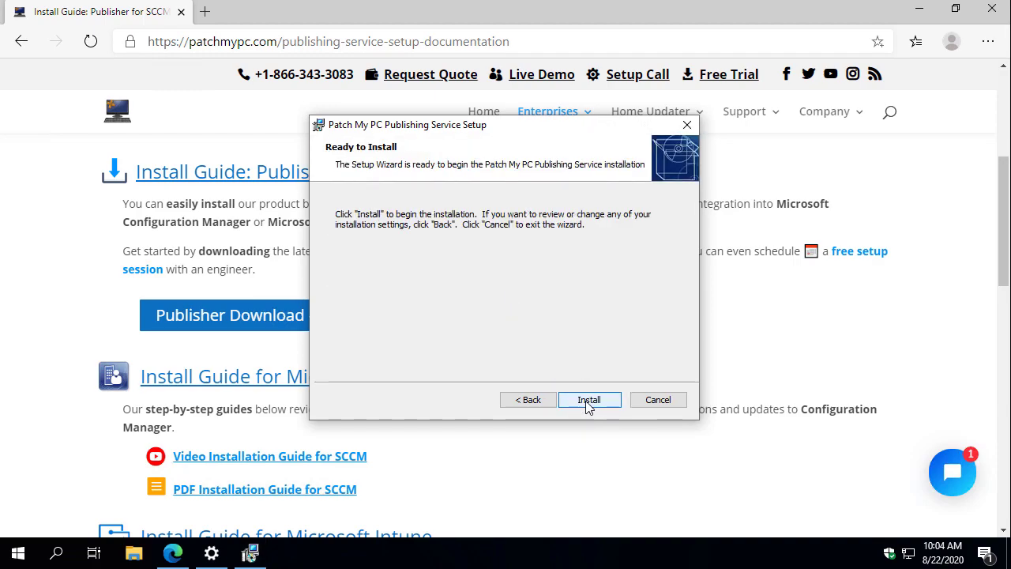
pyautogui.click(587, 403)
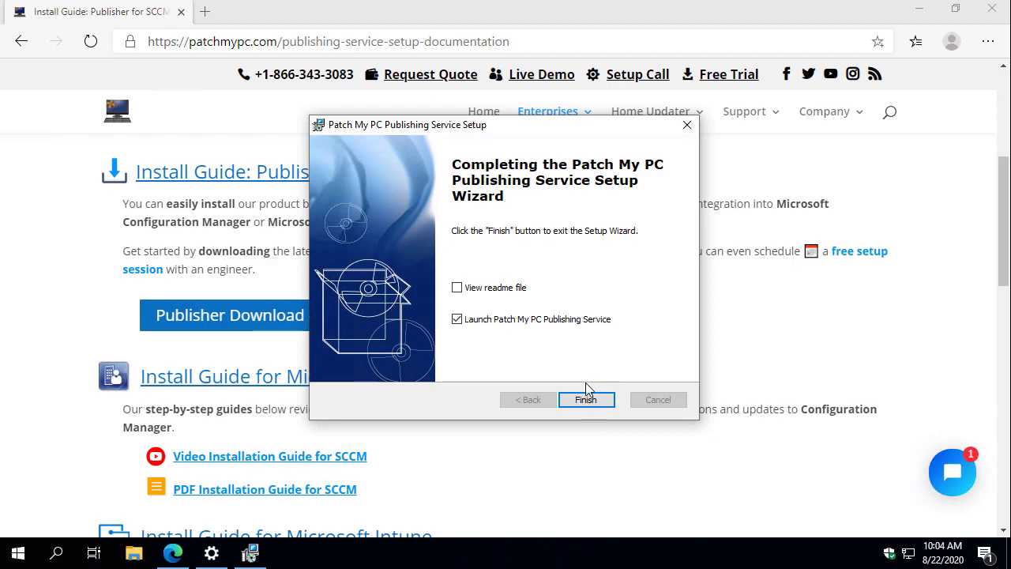
pyautogui.click(584, 401)
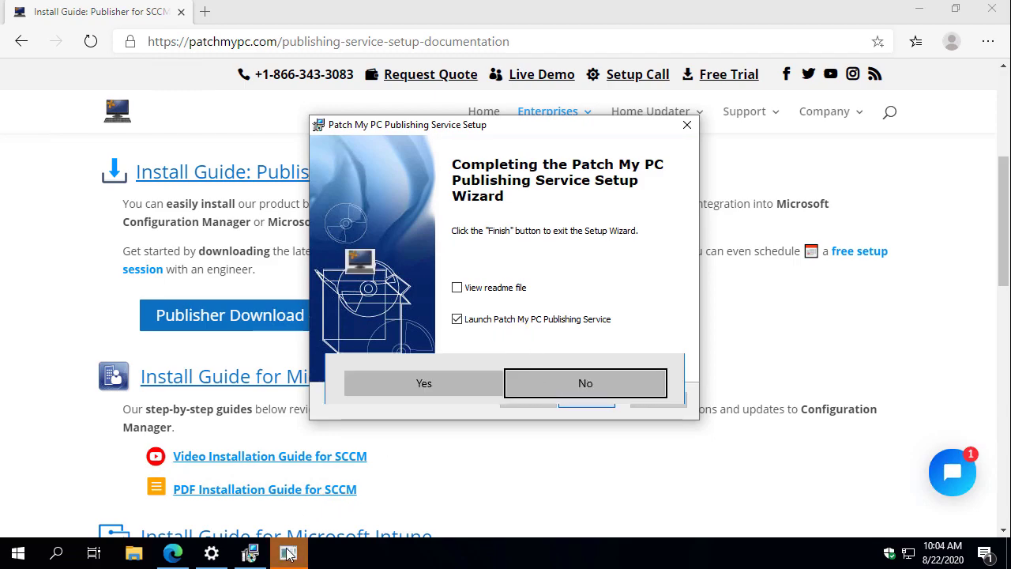
pyautogui.click(399, 379)
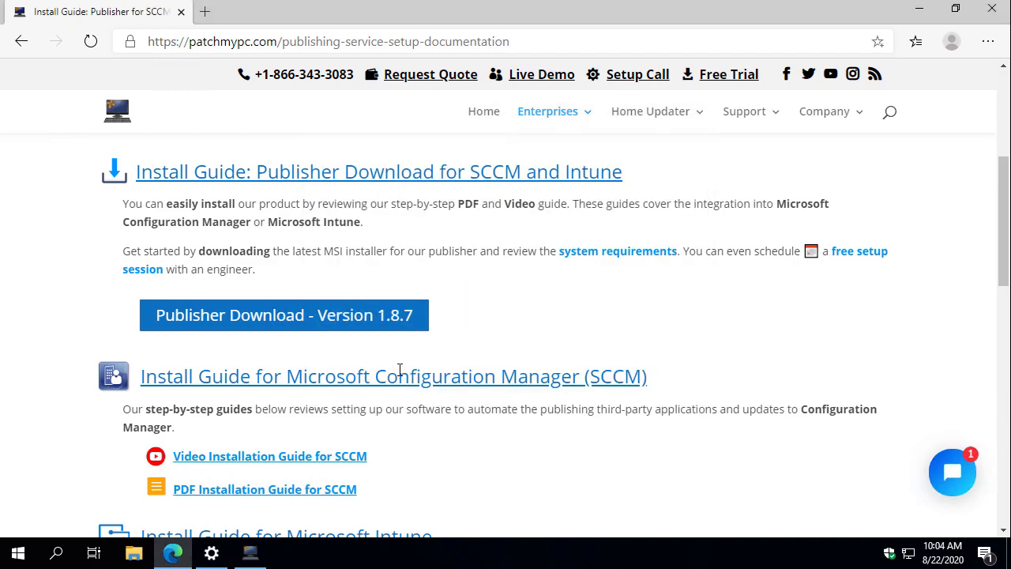
pyautogui.click(251, 552)
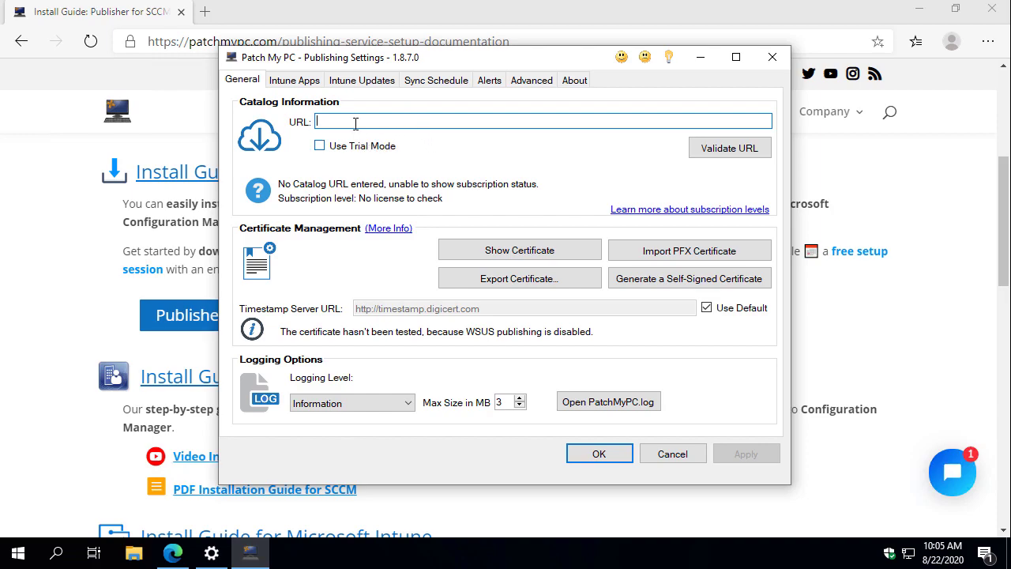
# Try trial catalog mode to review the products offered for Intune apps and updates, and switch it off again.
pyautogui.click(355, 148)
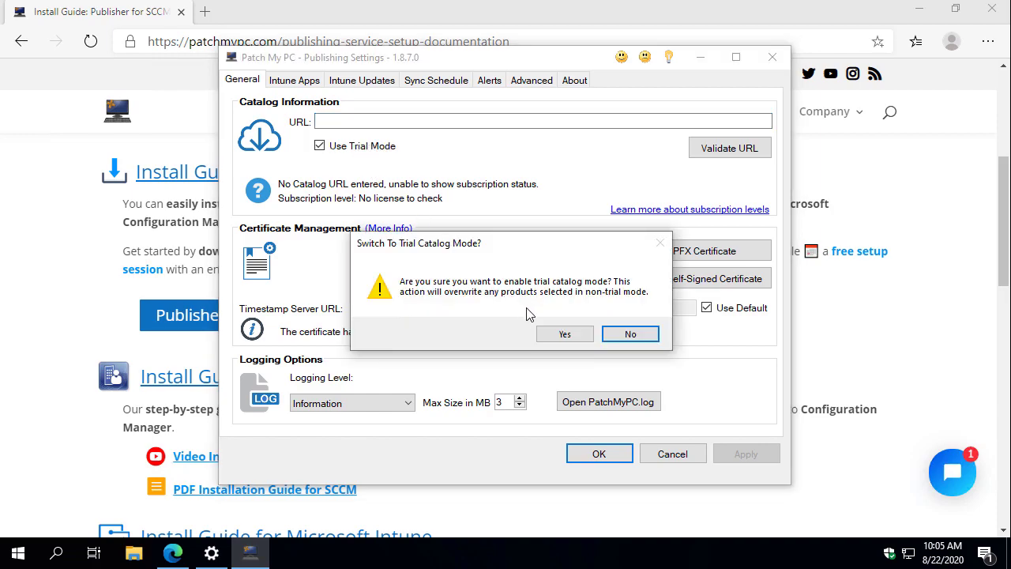
pyautogui.click(558, 338)
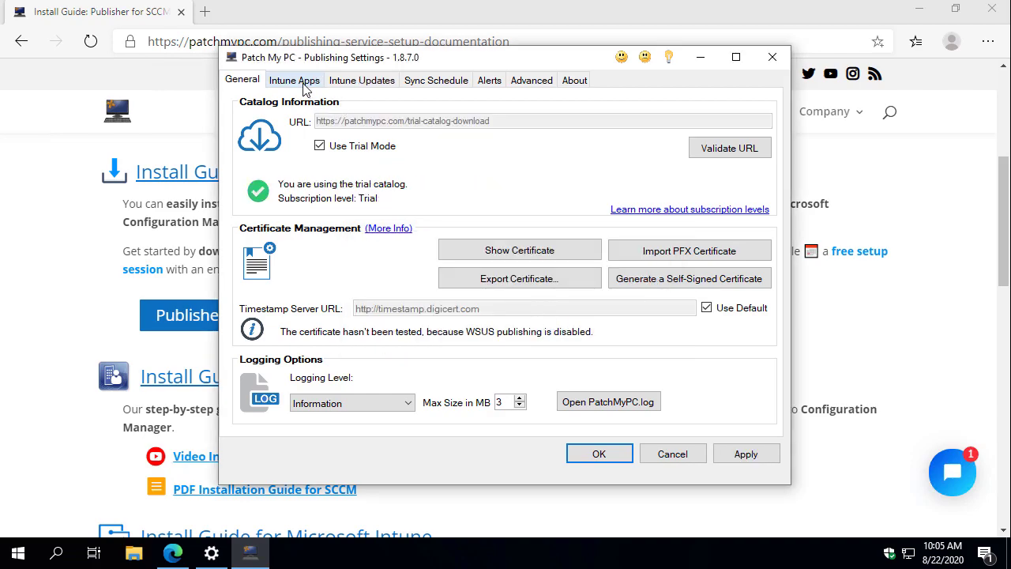
pyautogui.click(305, 87)
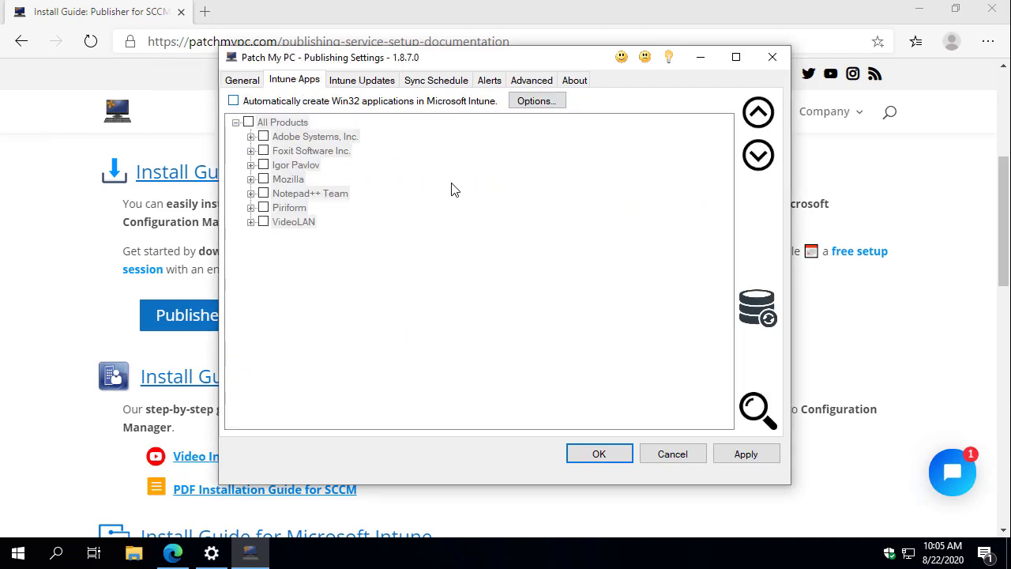
pyautogui.click(357, 85)
pyautogui.click(289, 87)
pyautogui.click(244, 87)
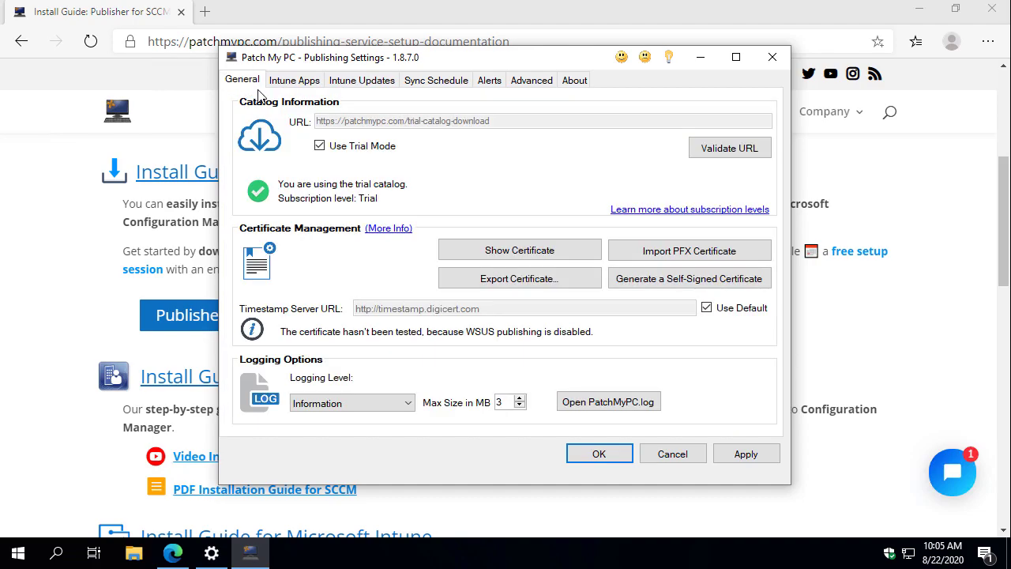
pyautogui.click(340, 150)
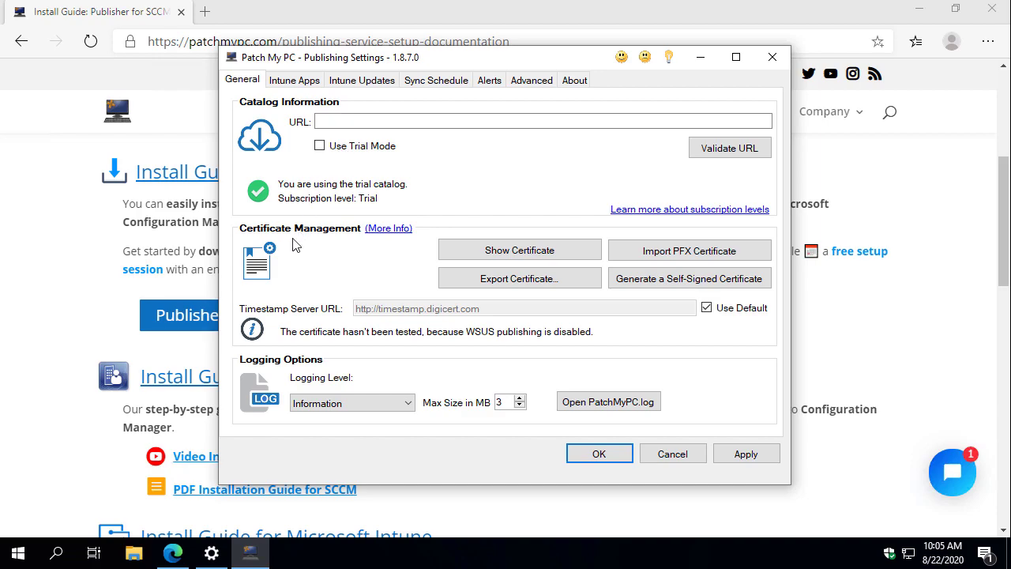
# Switch to Edge, open the Patch My PC free trial page and review the trial request form's fields.
pyautogui.click(94, 254)
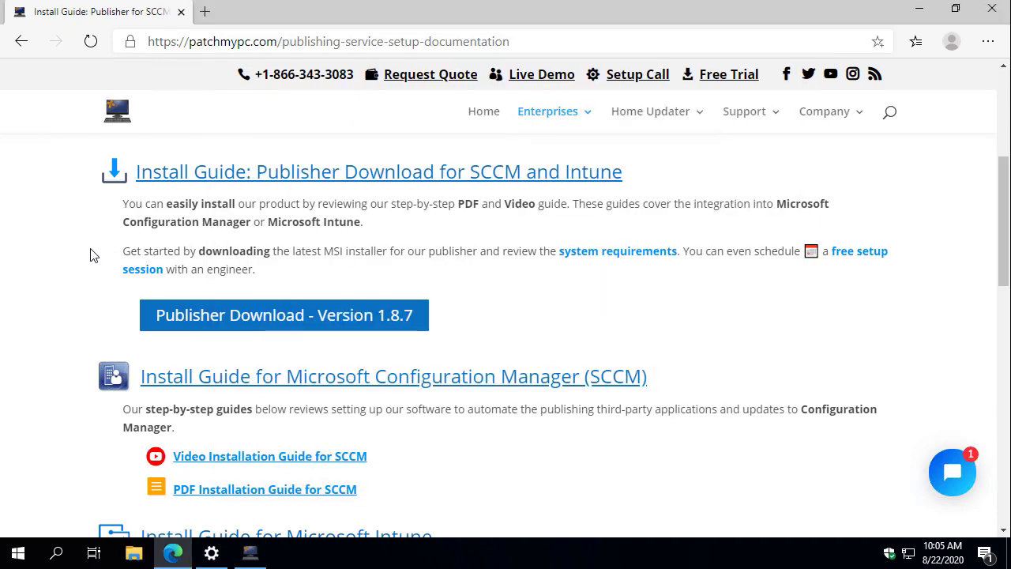
pyautogui.click(736, 80)
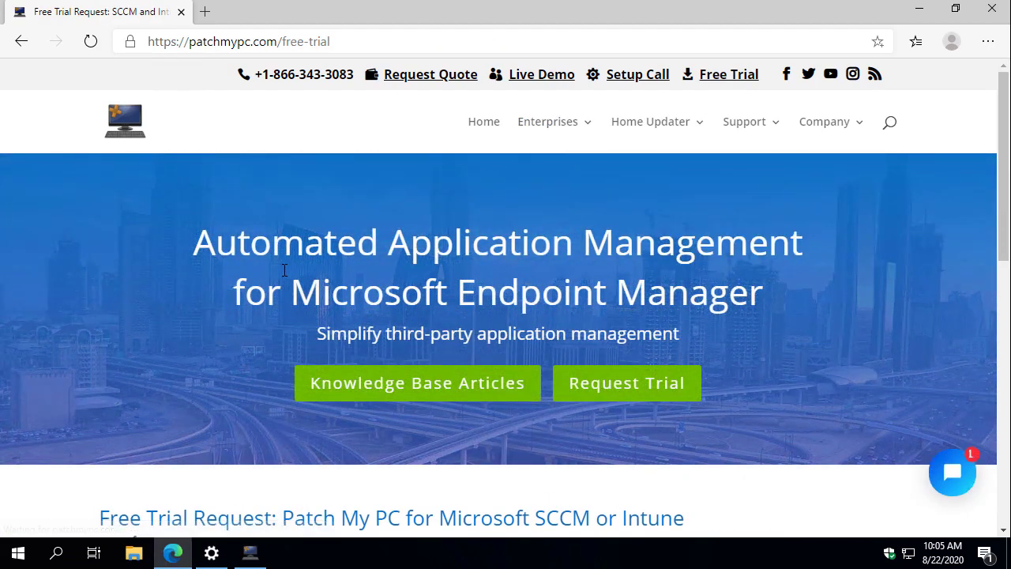
pyautogui.scroll(-5, 289, 267)
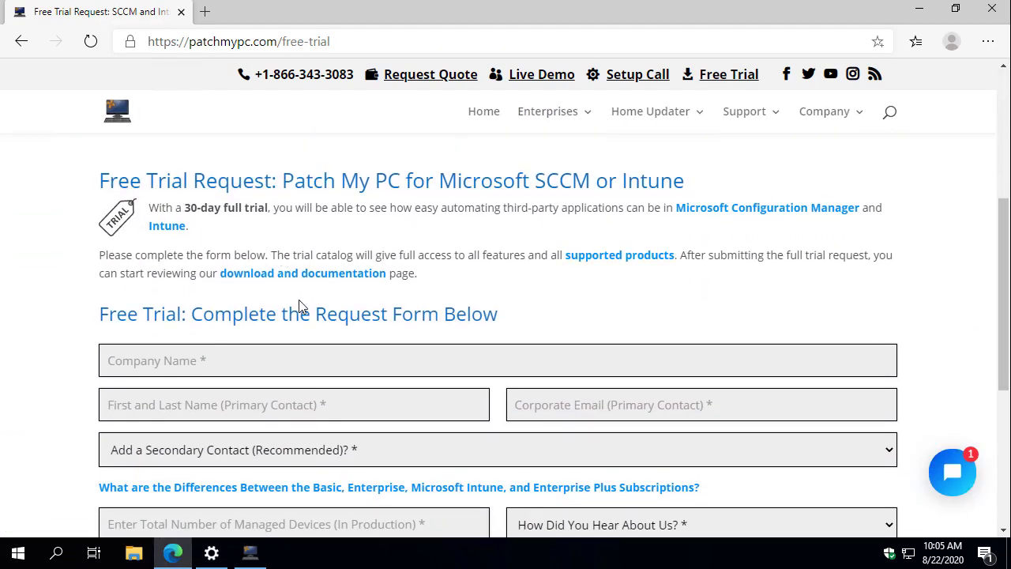
pyautogui.scroll(-2, 300, 307)
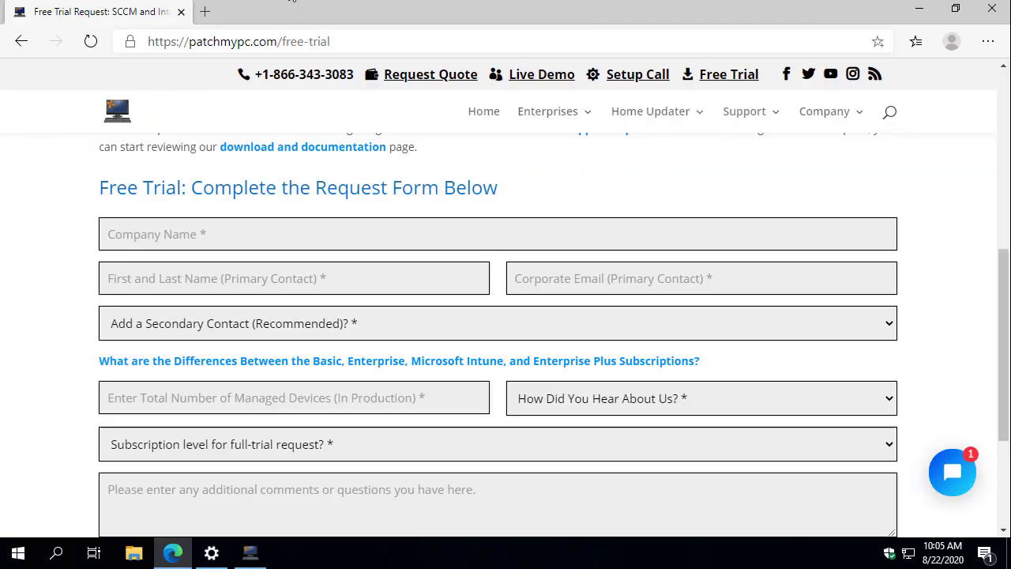
# Switch back to the Patch My PC Publishing Settings, paste the licensed catalog URL and validate it.
pyautogui.scroll(-2, 390, 309)
pyautogui.click(250, 553)
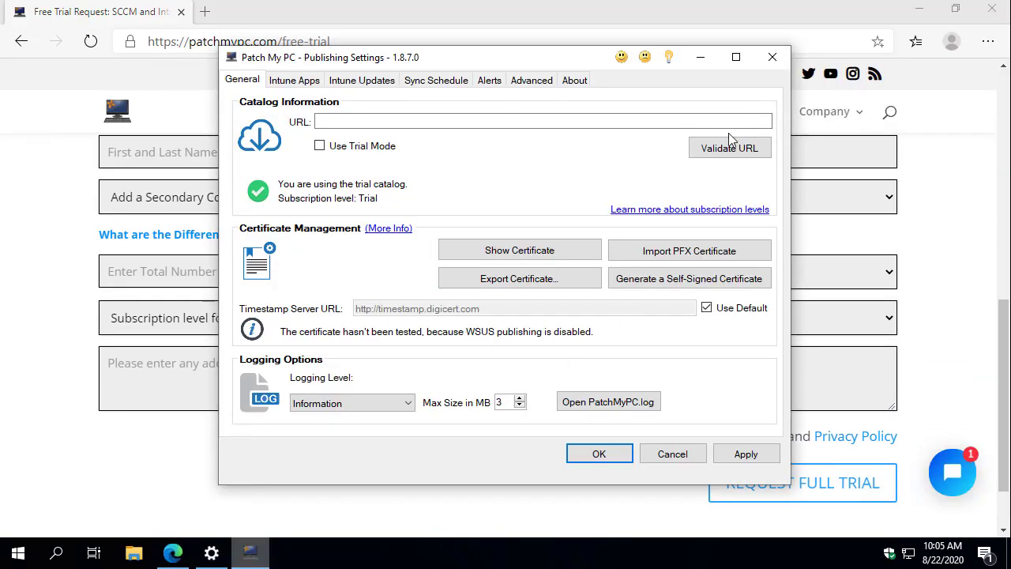
pyautogui.click(581, 120)
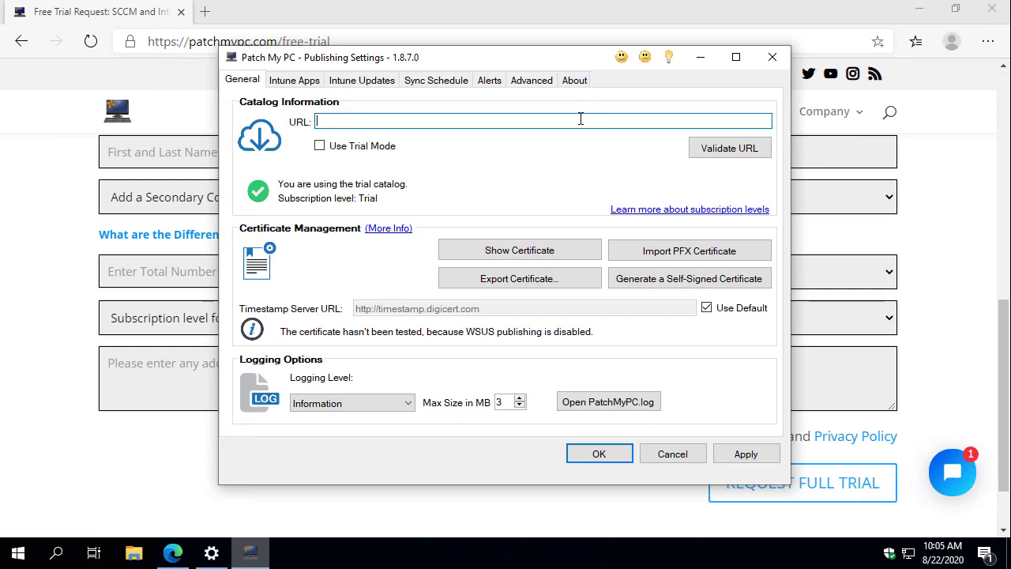
pyautogui.hotkey('ctrl', 'v')
pyautogui.click(728, 148)
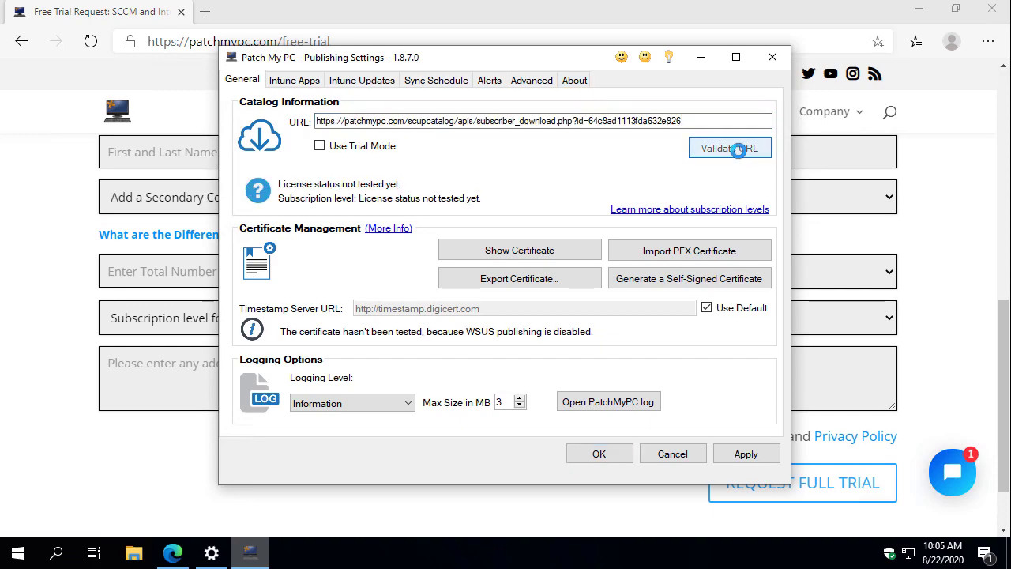
pyautogui.click(602, 345)
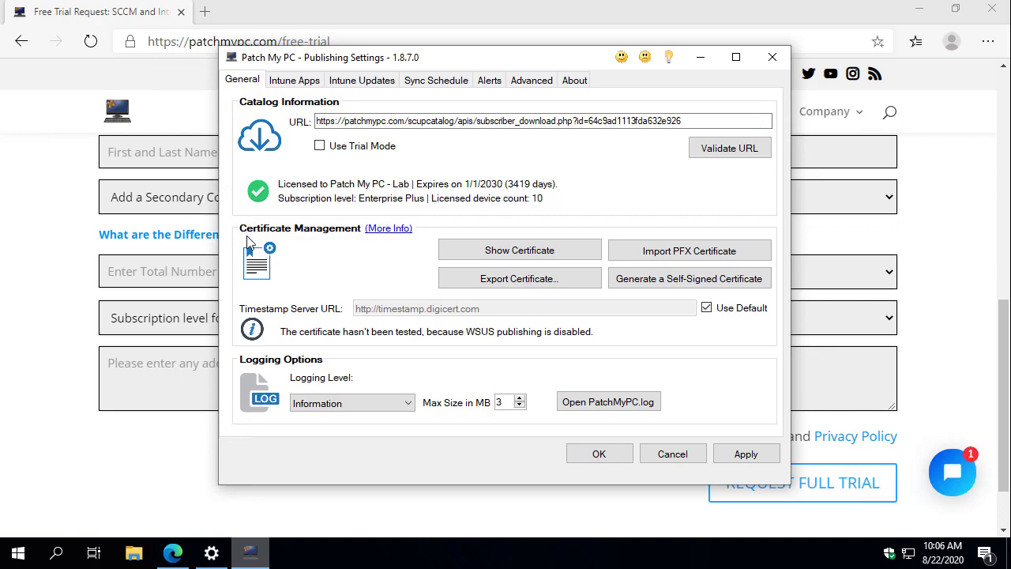
pyautogui.moveTo(237, 216)
pyautogui.mouseDown()
pyautogui.moveTo(614, 289)
pyautogui.moveTo(763, 330)
pyautogui.moveTo(784, 347)
pyautogui.mouseUp()
pyautogui.press('Escape')
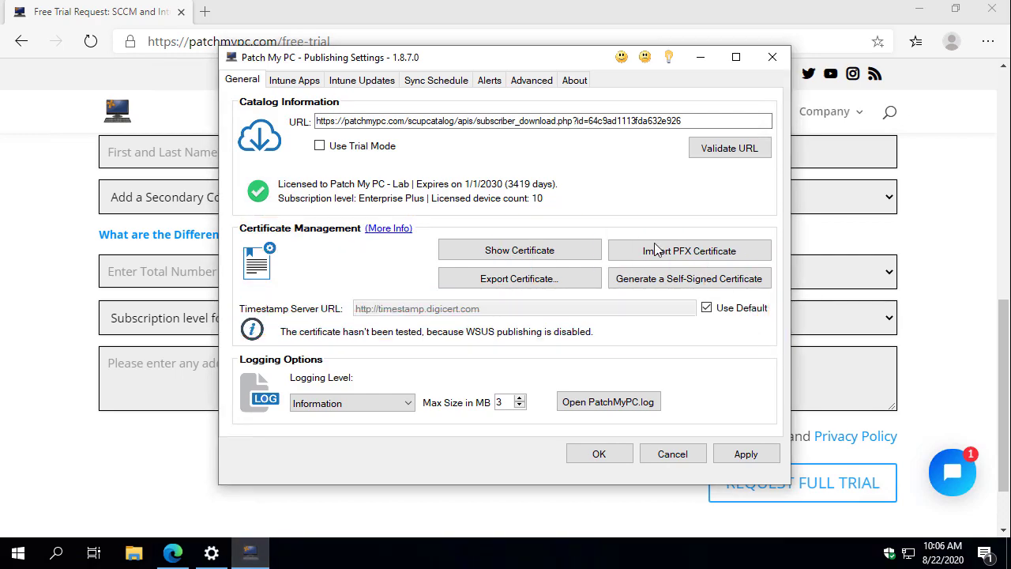
# Look over the Intune apps and updates settings, and open the Intune options at the authentication authority.
pyautogui.click(299, 83)
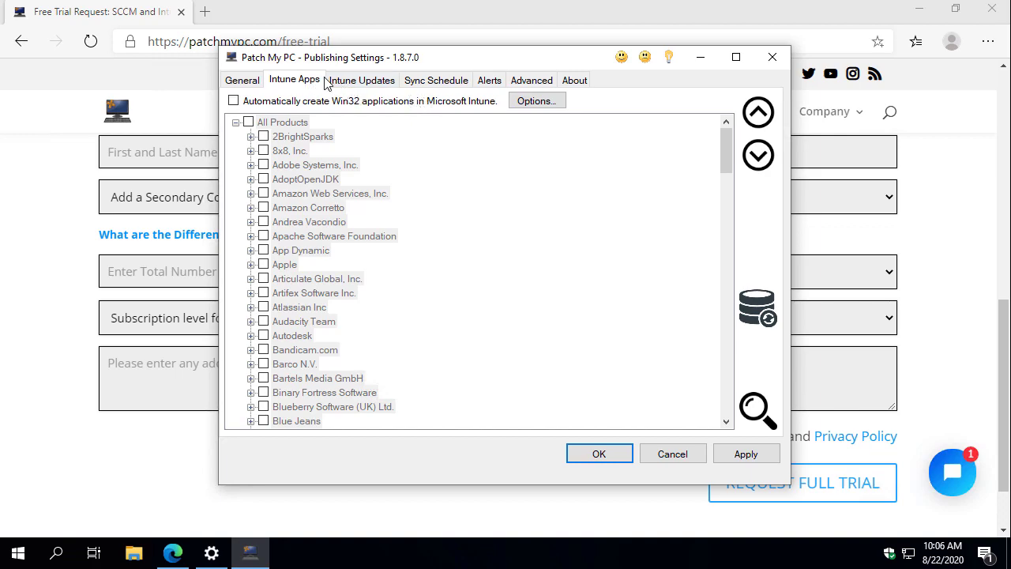
pyautogui.click(358, 81)
pyautogui.click(289, 80)
pyautogui.click(537, 103)
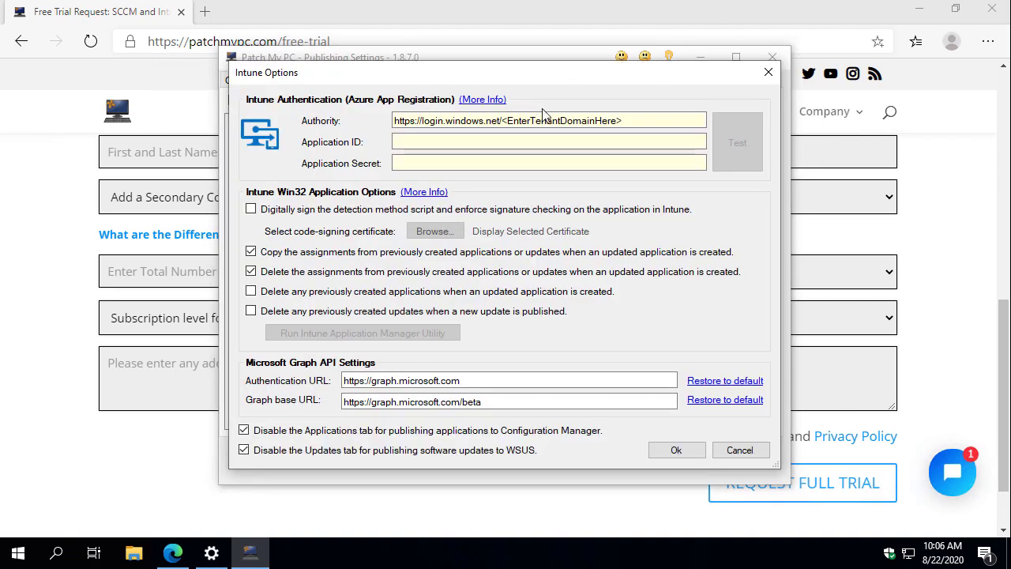
pyautogui.click(526, 119)
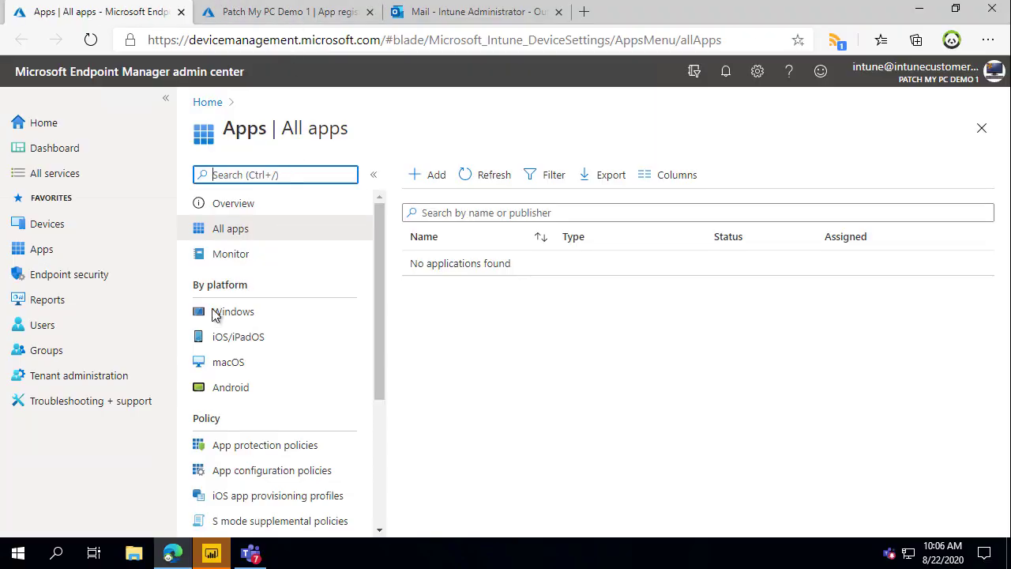
# Switch to the Endpoint Manager admin center in Edge and copy the tenant name from the tenant status details.
pyautogui.scroll(-3, 195, 361)
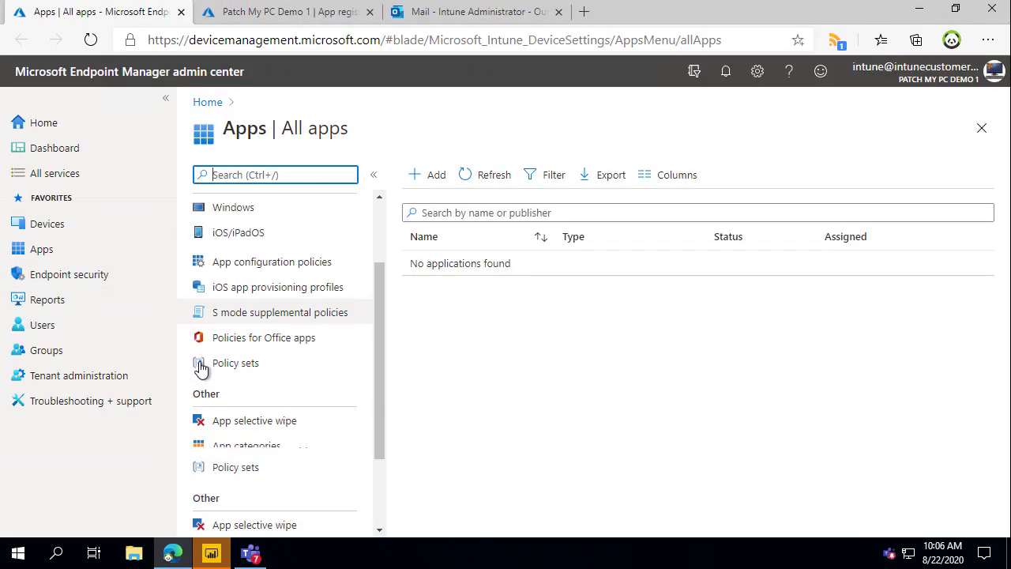
pyautogui.click(107, 377)
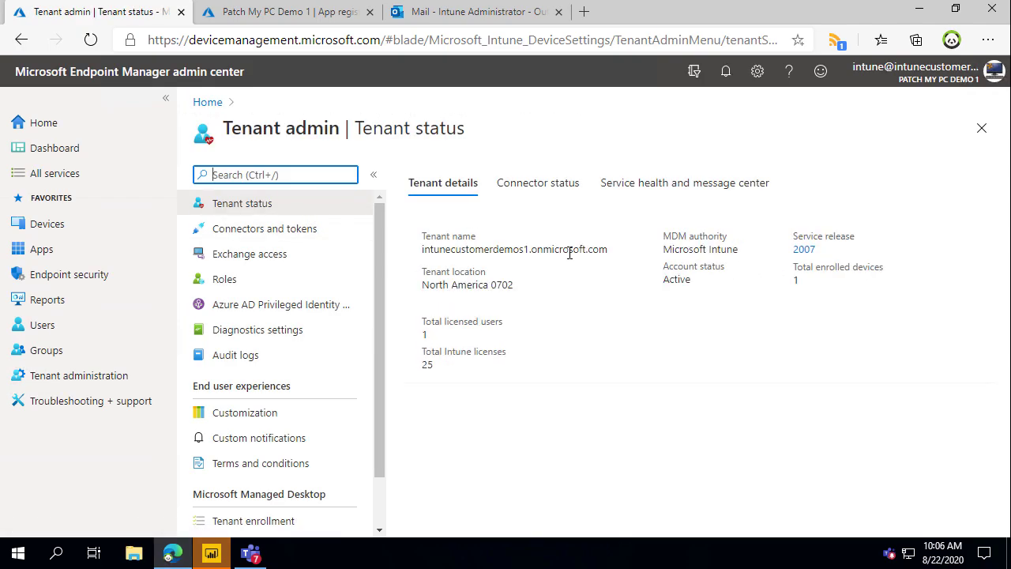
pyautogui.moveTo(608, 251); pyautogui.dragTo(424, 250)
pyautogui.hotkey('ctrl', 'c')
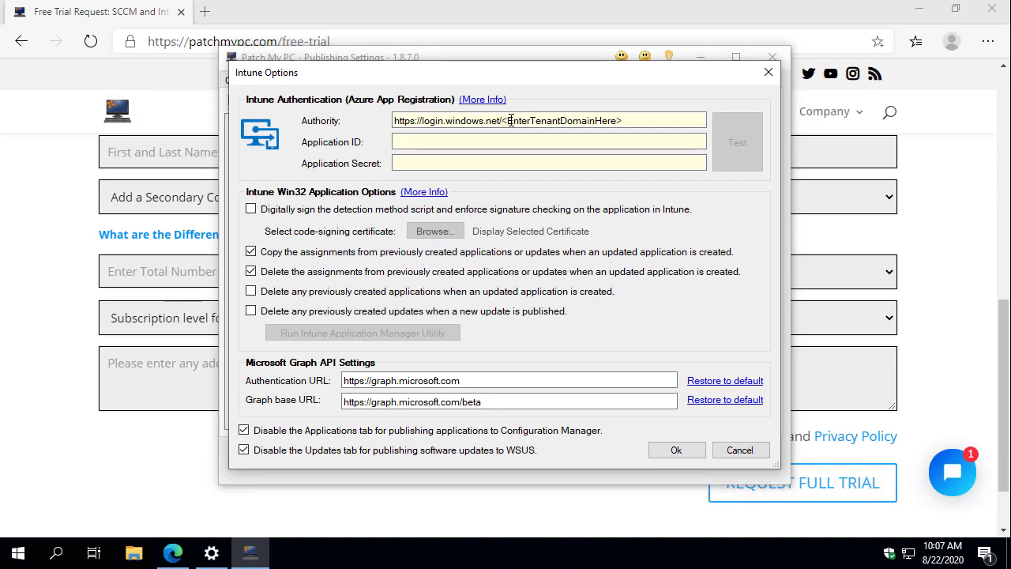
# Switch back to the Intune options and replace the authority's tenant domain placeholder with intunecustomerdemos1.onmicrosoft.com.
pyautogui.click(513, 119)
pyautogui.moveTo(507, 120); pyautogui.dragTo(703, 115)
pyautogui.press('BackSpace')
pyautogui.press('BackSpace')
pyautogui.hotkey('ctrl', 'v')
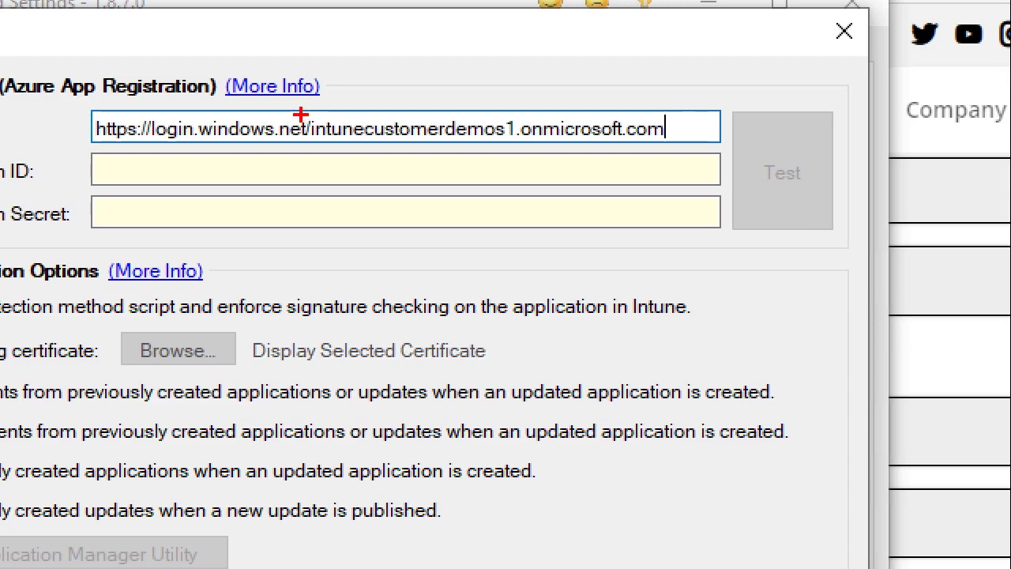
pyautogui.moveTo(300, 116)
pyautogui.mouseDown()
pyautogui.moveTo(677, 147)
pyautogui.moveTo(727, 140)
pyautogui.moveTo(719, 147)
pyautogui.mouseUp()
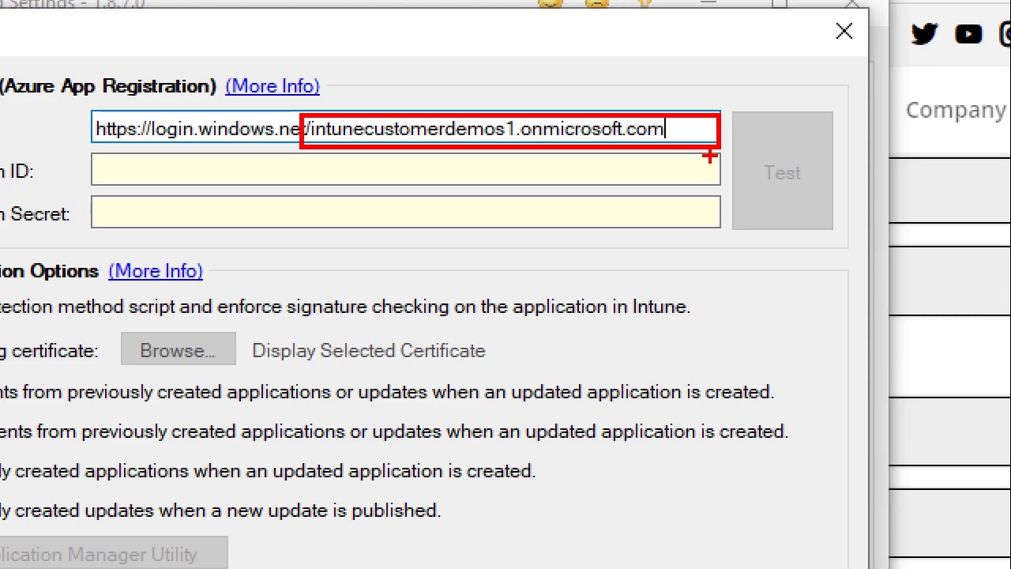
pyautogui.press('Escape')
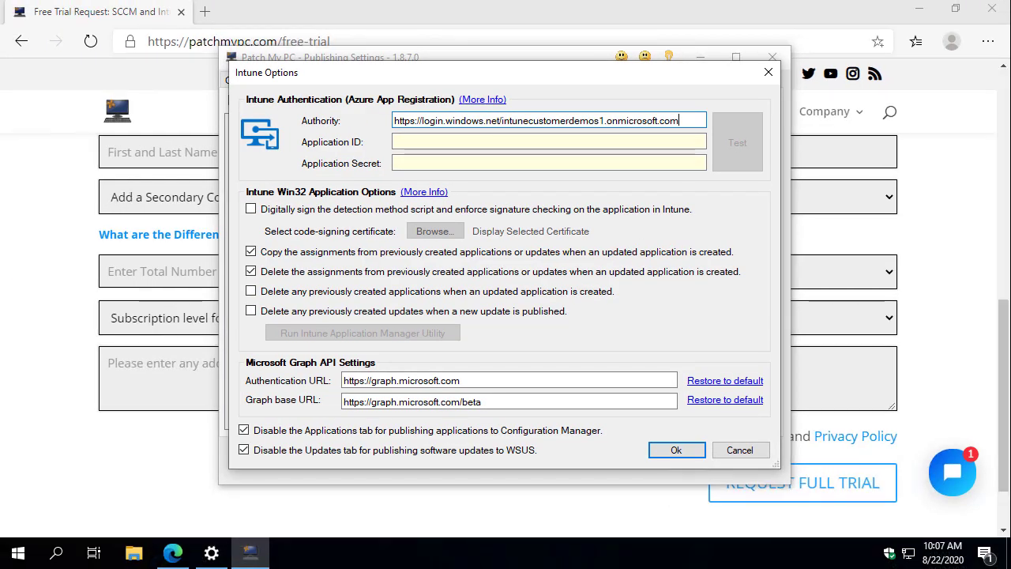
# Open the help article on Intune authentication and review its instructions for app registration and required API permissions.
pyautogui.click(488, 102)
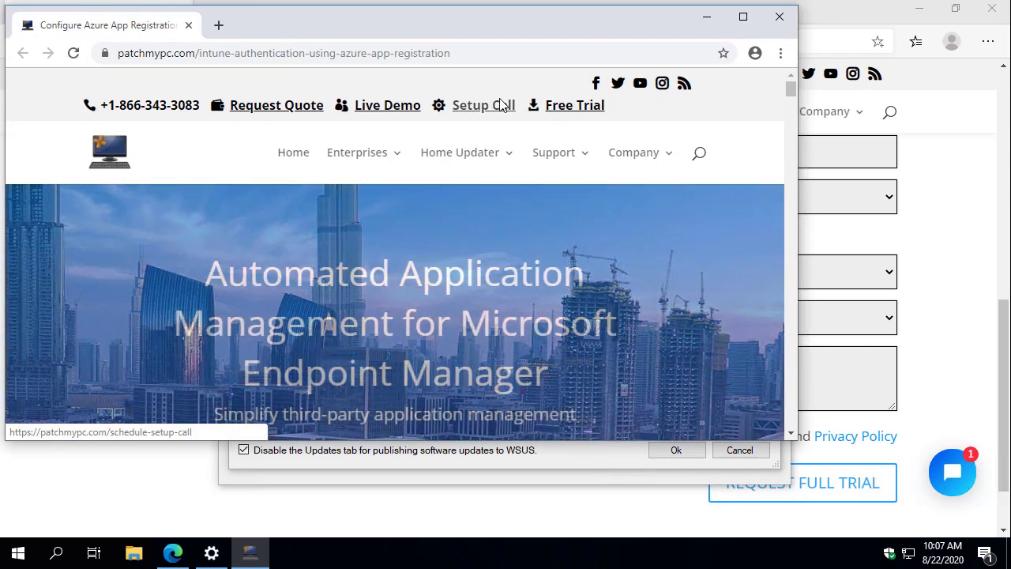
pyautogui.click(744, 17)
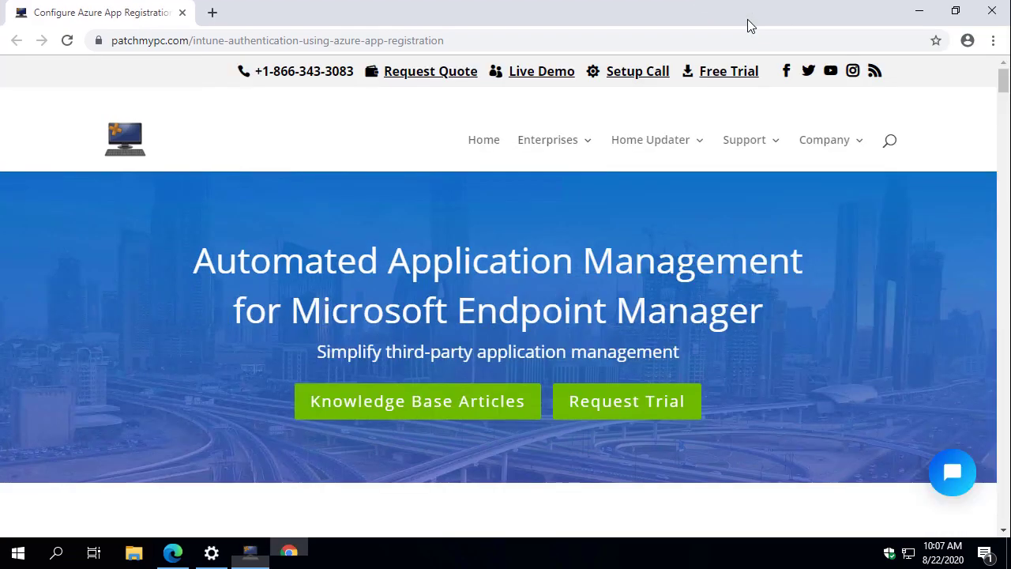
pyautogui.scroll(-3, 328, 153)
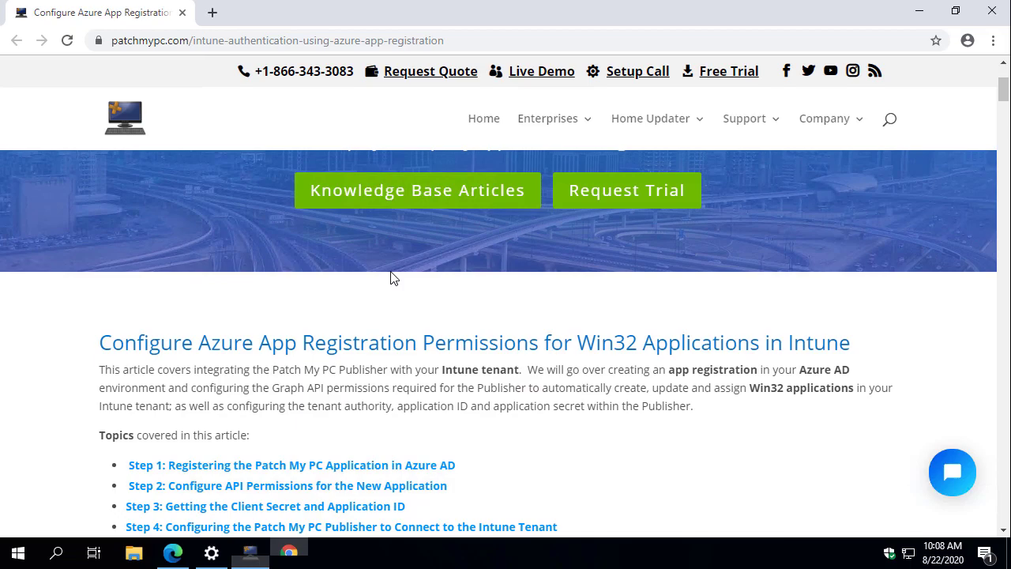
pyautogui.scroll(-7, 432, 319)
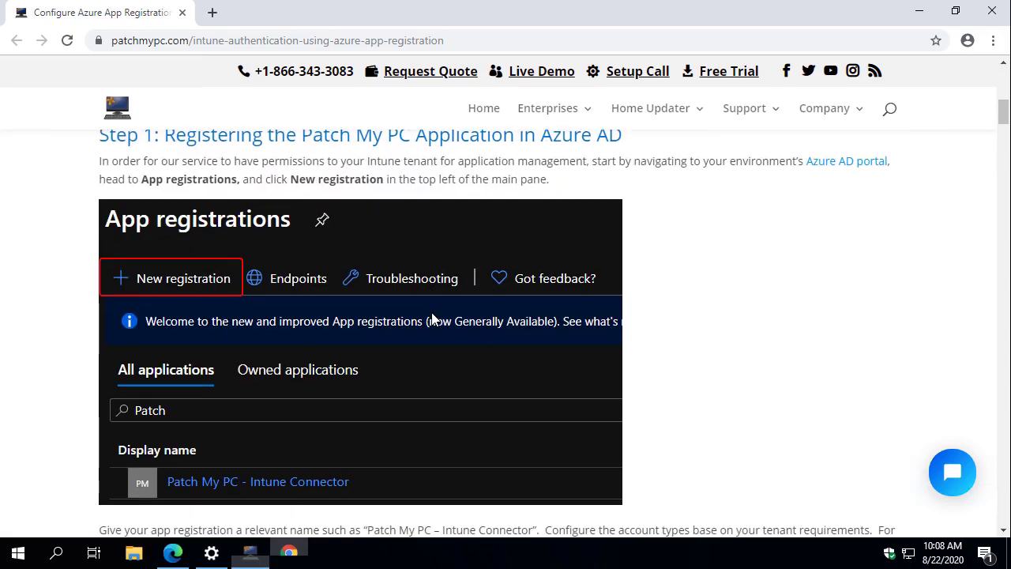
pyautogui.scroll(-6, 433, 319)
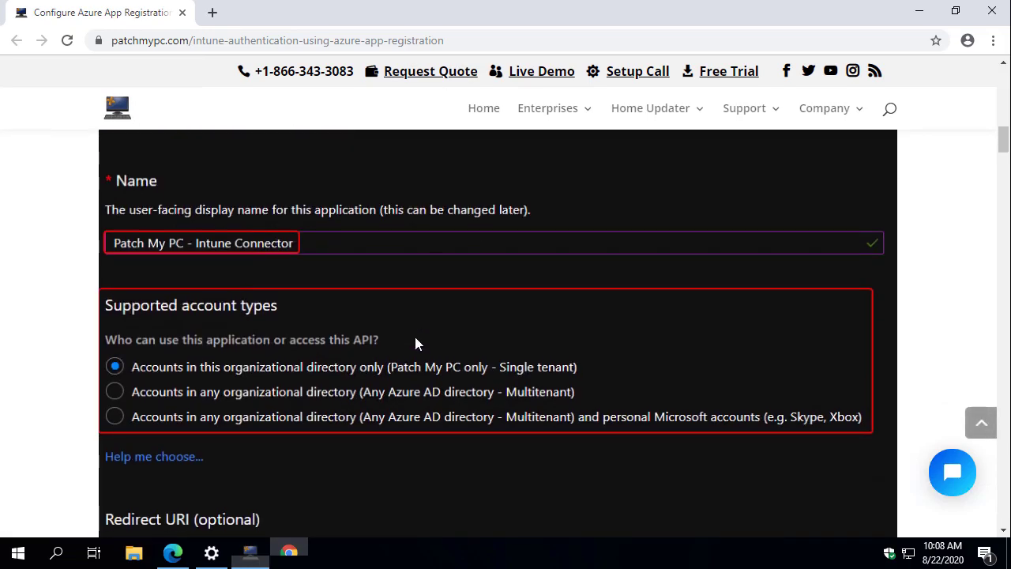
pyautogui.scroll(-7, 417, 343)
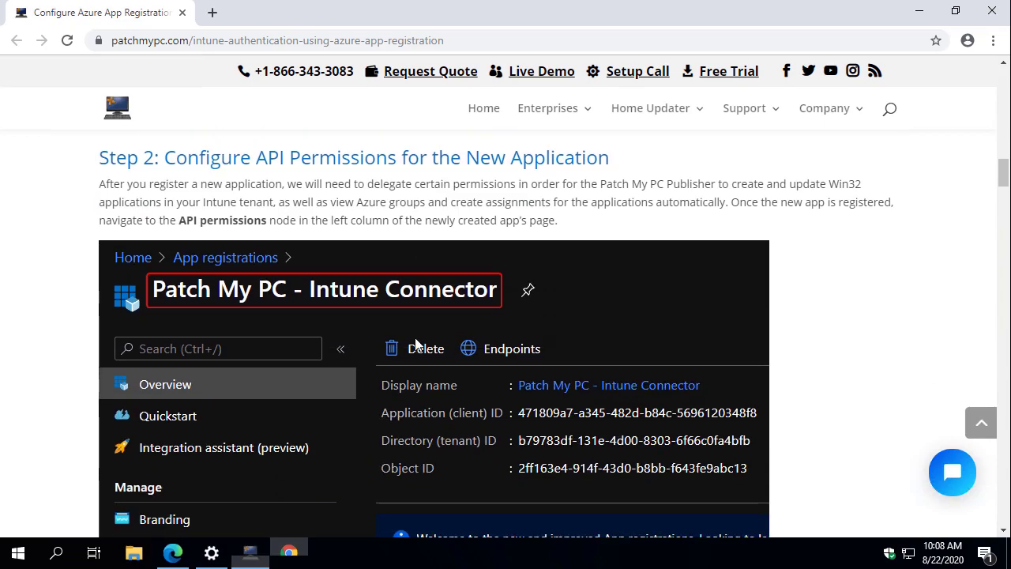
pyautogui.scroll(-2, 417, 343)
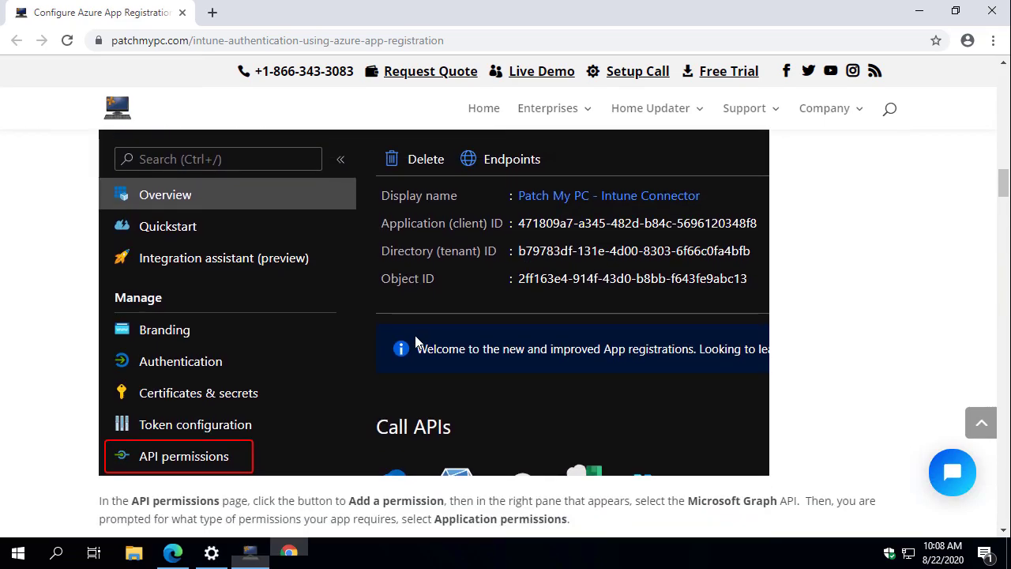
pyautogui.scroll(-4, 409, 350)
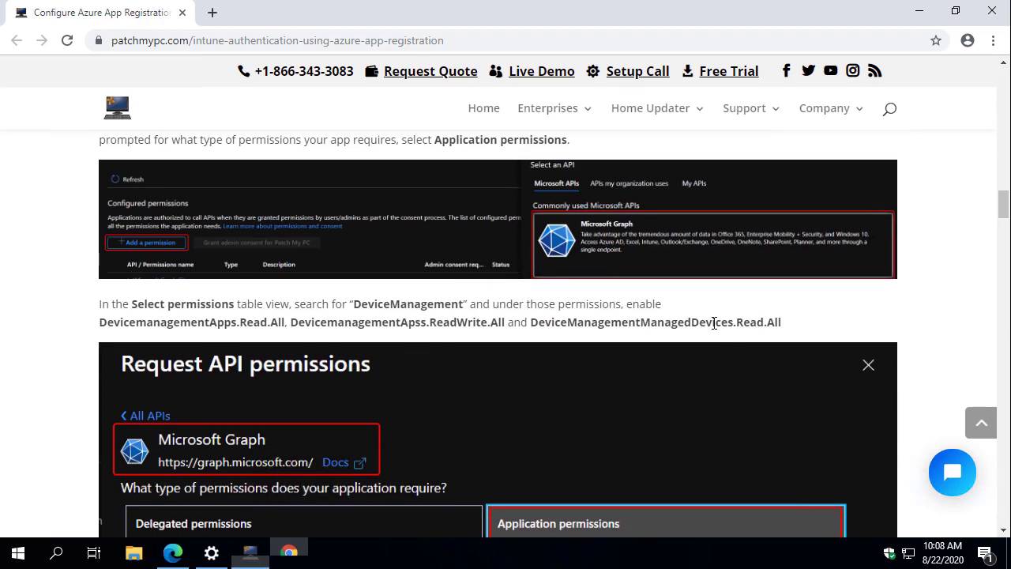
pyautogui.doubleClick(681, 323)
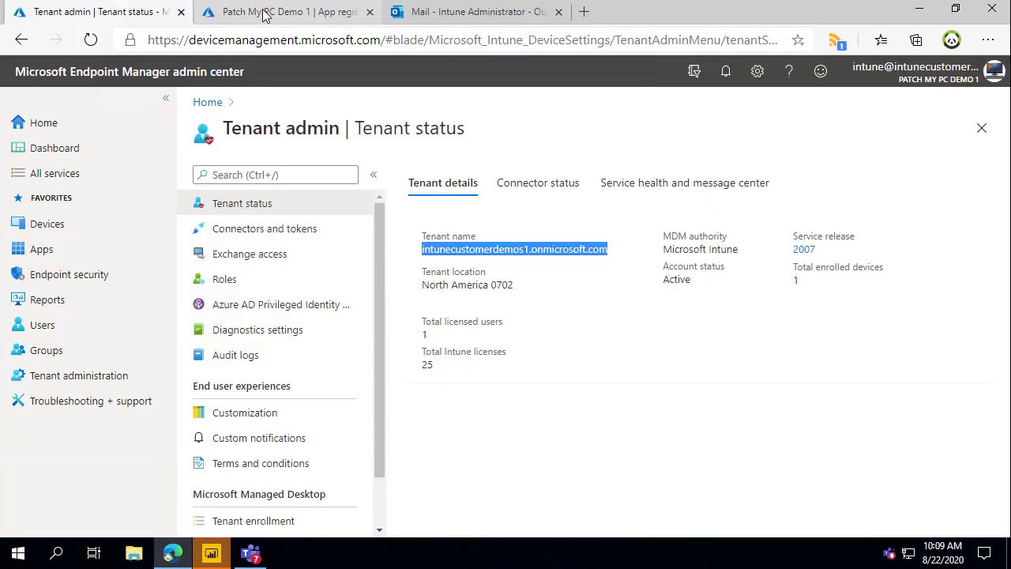
# Switch to the Azure portal's app registrations in Edge and register a single-tenant application named "Patch My PC - Intune Demo".
pyautogui.click(265, 13)
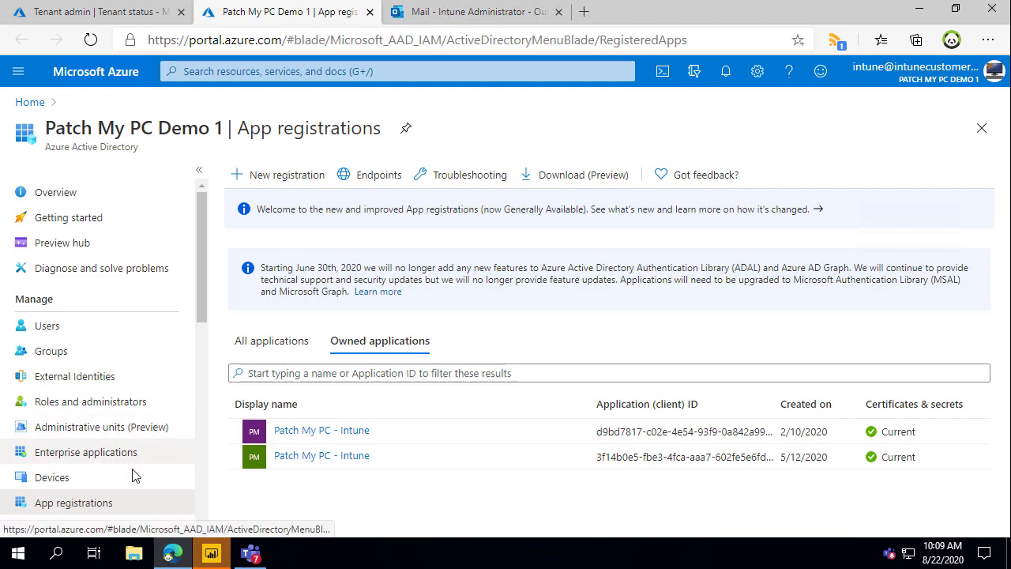
pyautogui.hotkey('ctrl', '2')
pyautogui.moveTo(100, 490); pyautogui.dragTo(120, 416)
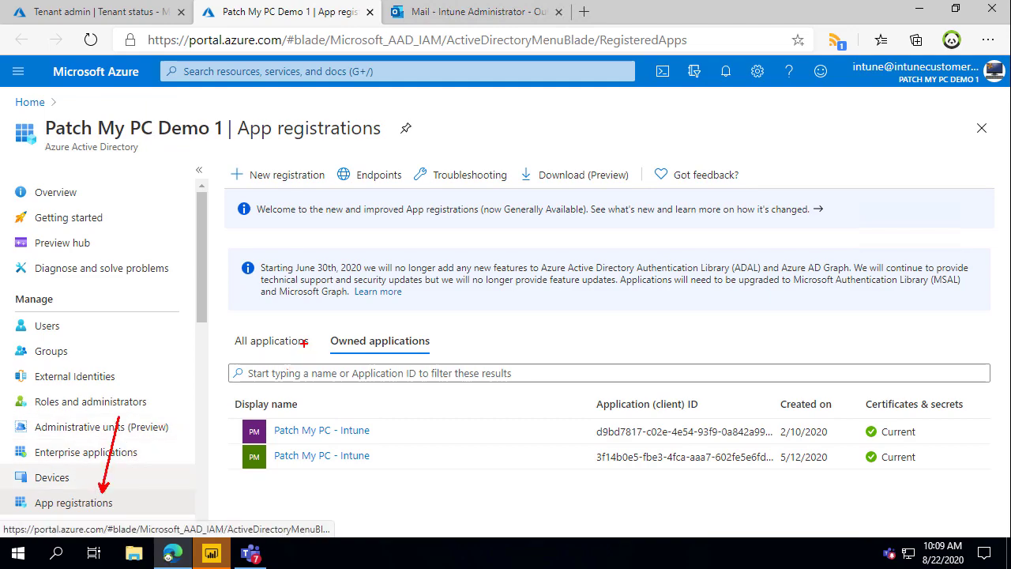
pyautogui.press('Escape')
pyautogui.click(259, 175)
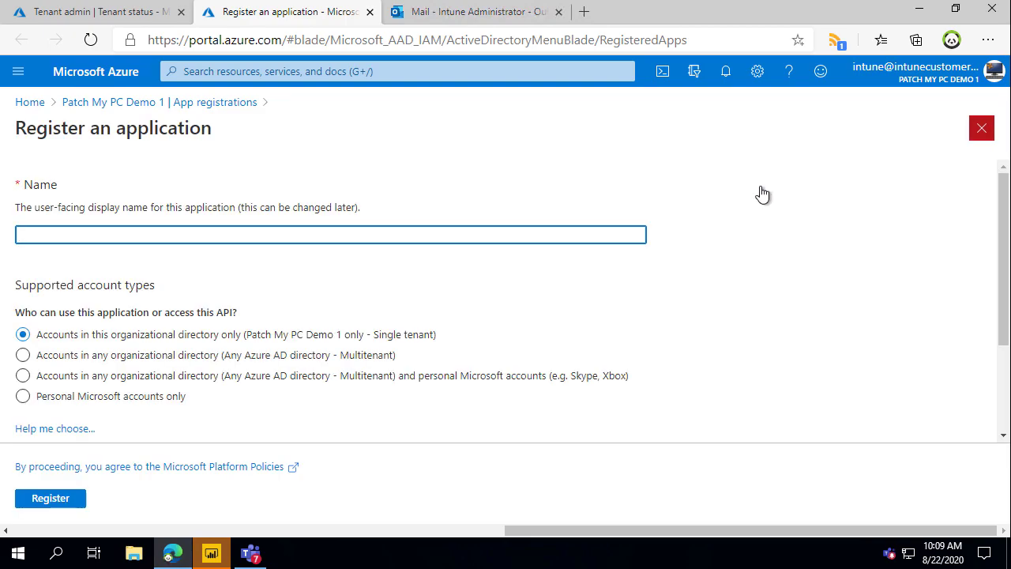
pyautogui.write('Patch My PC - Intune Demo')
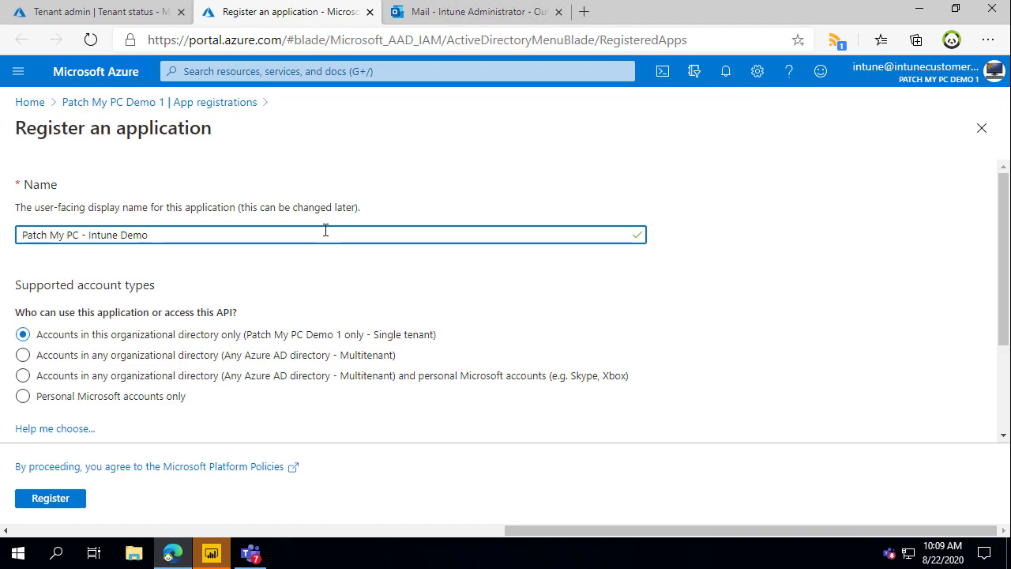
pyautogui.scroll(-1, 233, 336)
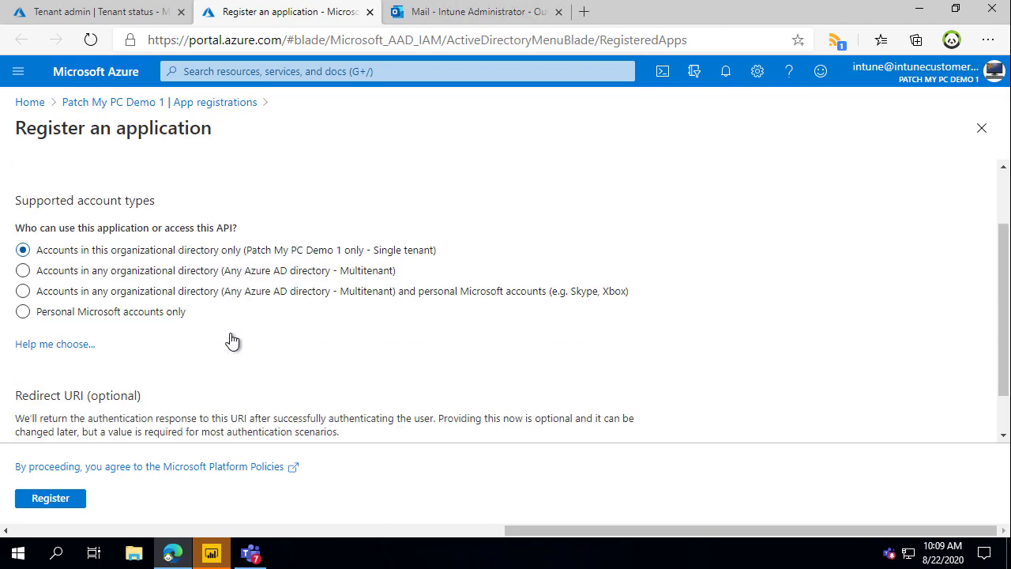
pyautogui.scroll(-1, 199, 414)
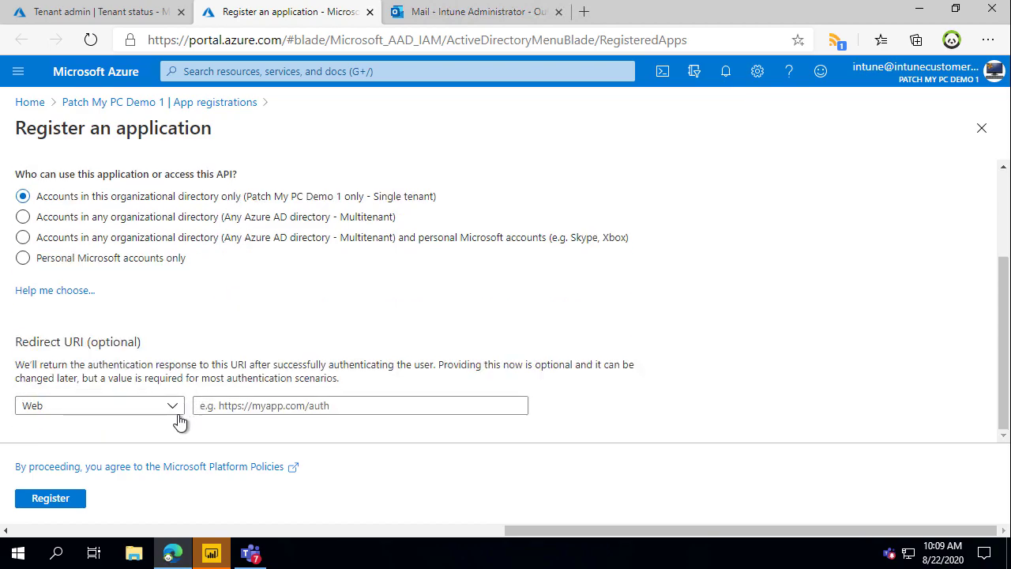
pyautogui.click(57, 504)
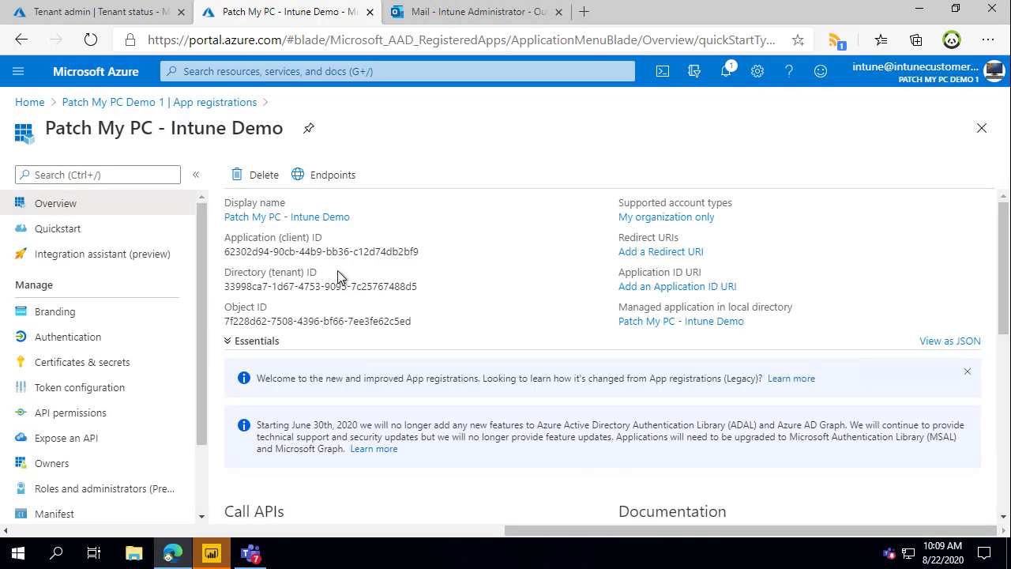
# Copy the new registration's application (client) ID and paste it as the Application ID in the publisher's Intune options.
pyautogui.moveTo(413, 251); pyautogui.dragTo(227, 248)
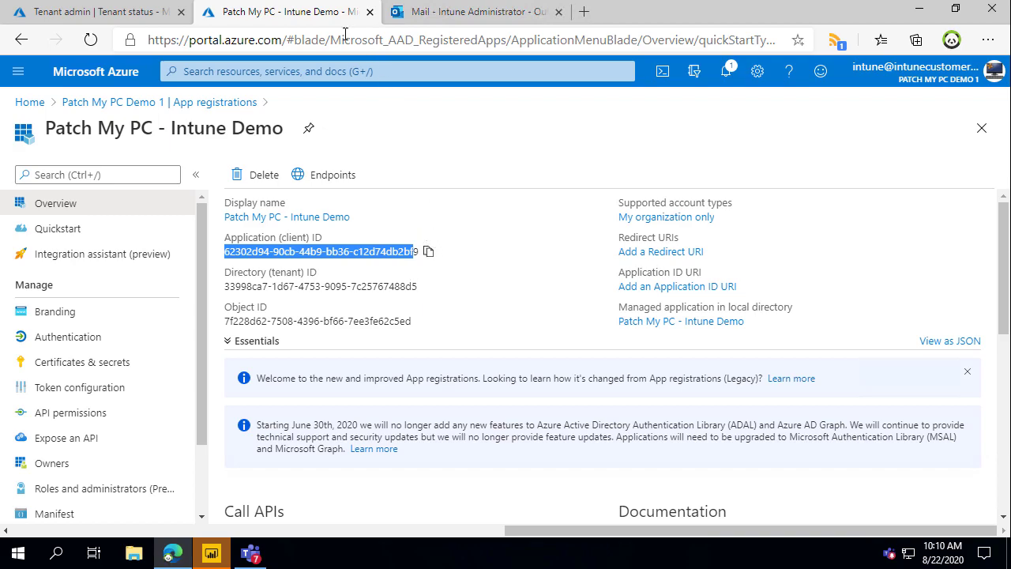
pyautogui.click(429, 251)
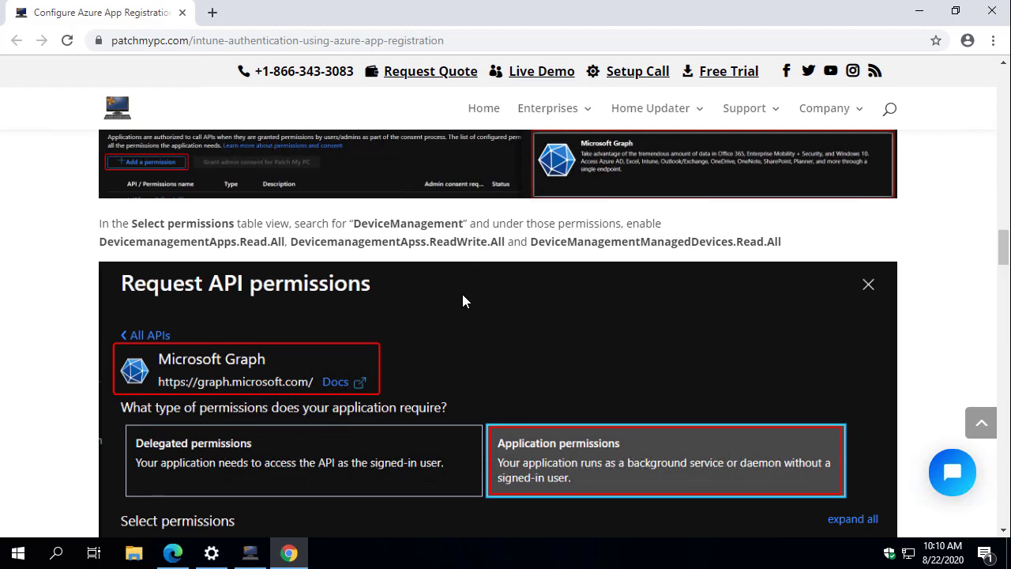
pyautogui.click(263, 550)
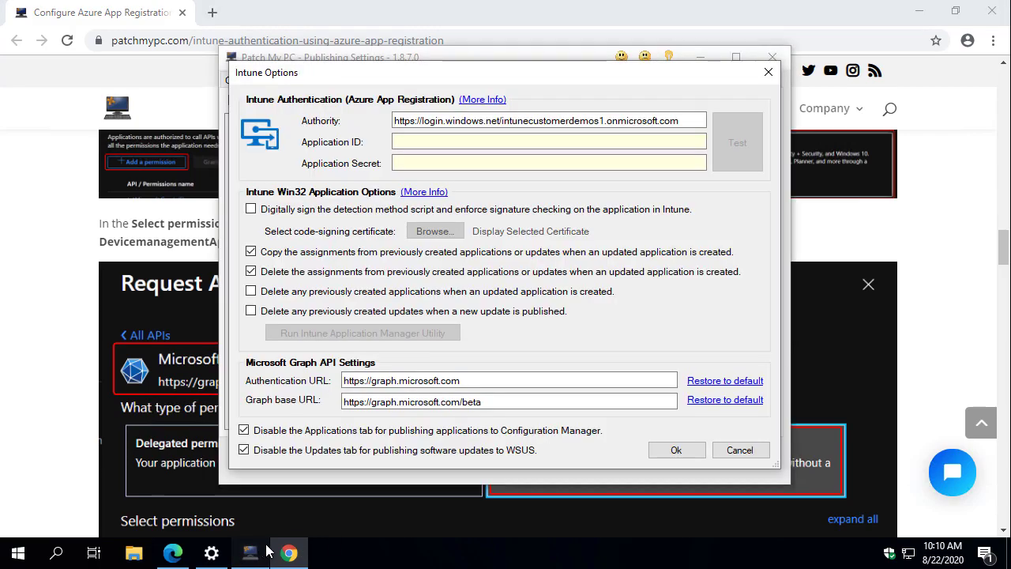
pyautogui.click(435, 142)
pyautogui.hotkey('ctrl', 'v')
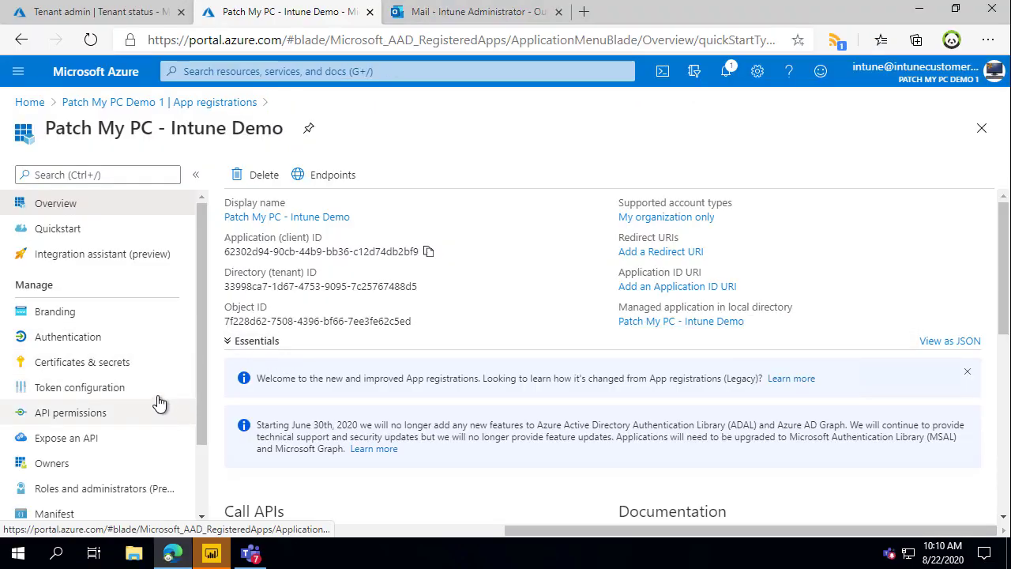
# Start adding application permissions from Microsoft Graph in the app registration's API permissions.
pyautogui.click(91, 423)
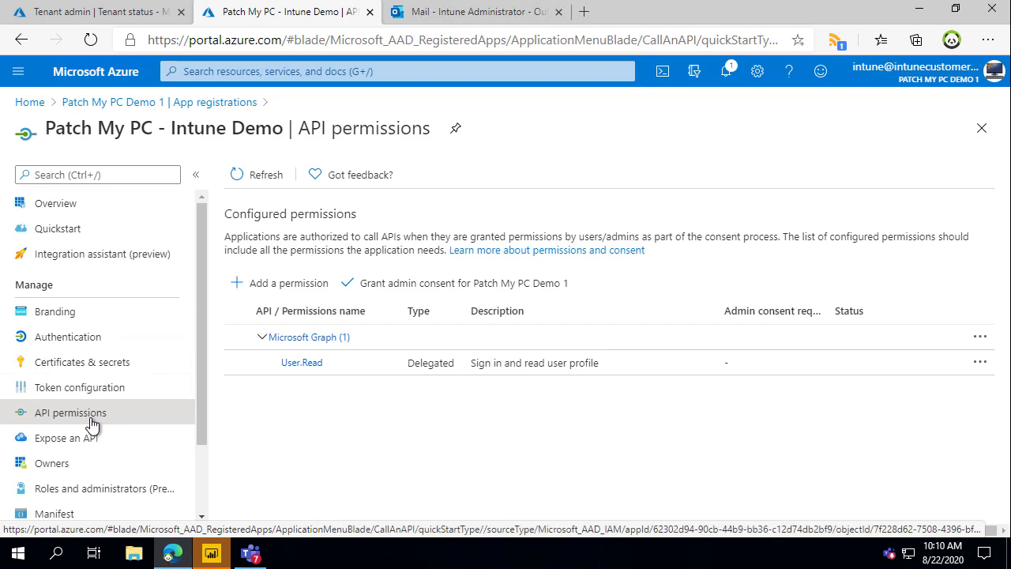
pyautogui.click(313, 288)
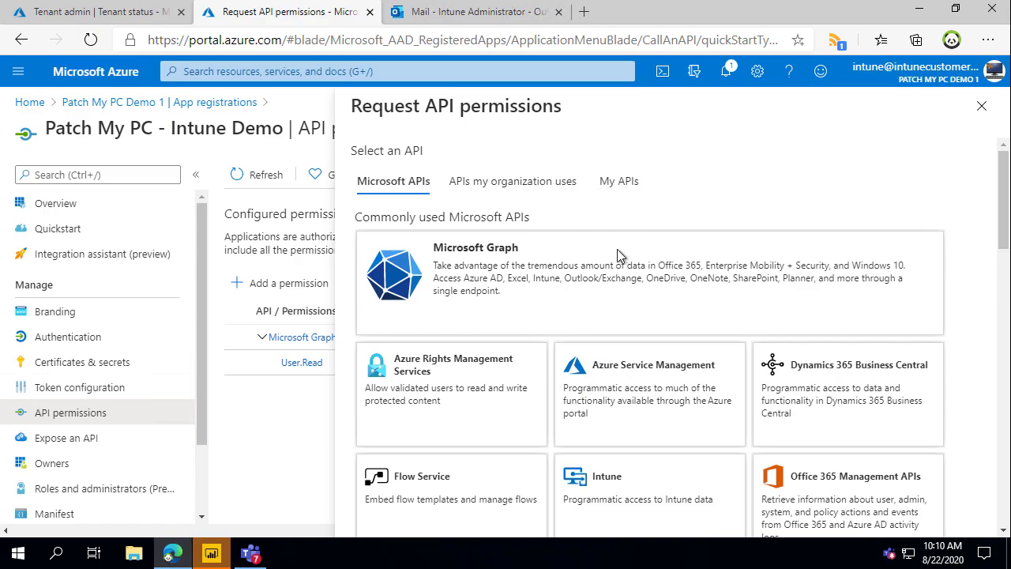
pyautogui.scroll(-4, 841, 182)
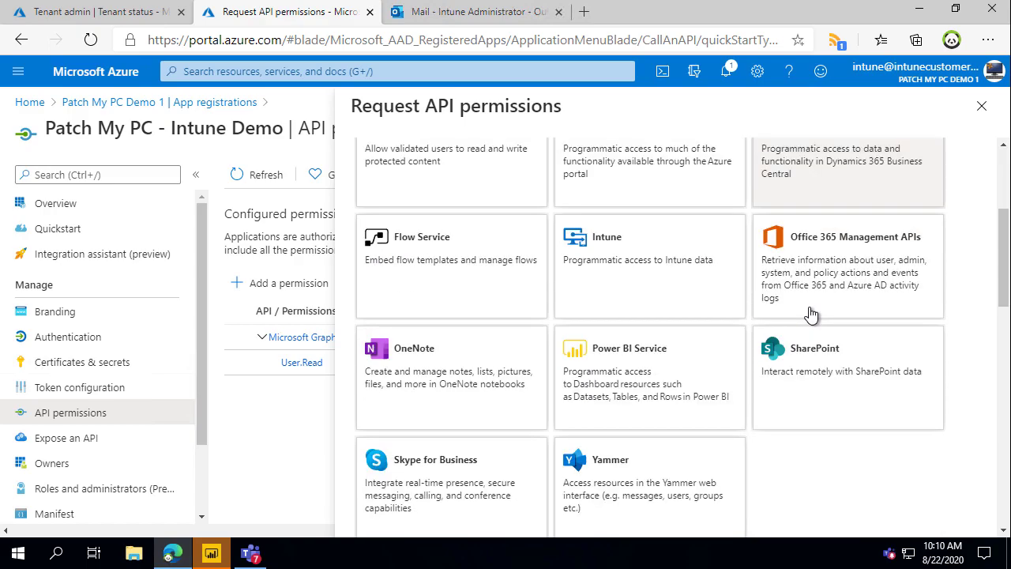
pyautogui.scroll(-4, 764, 356)
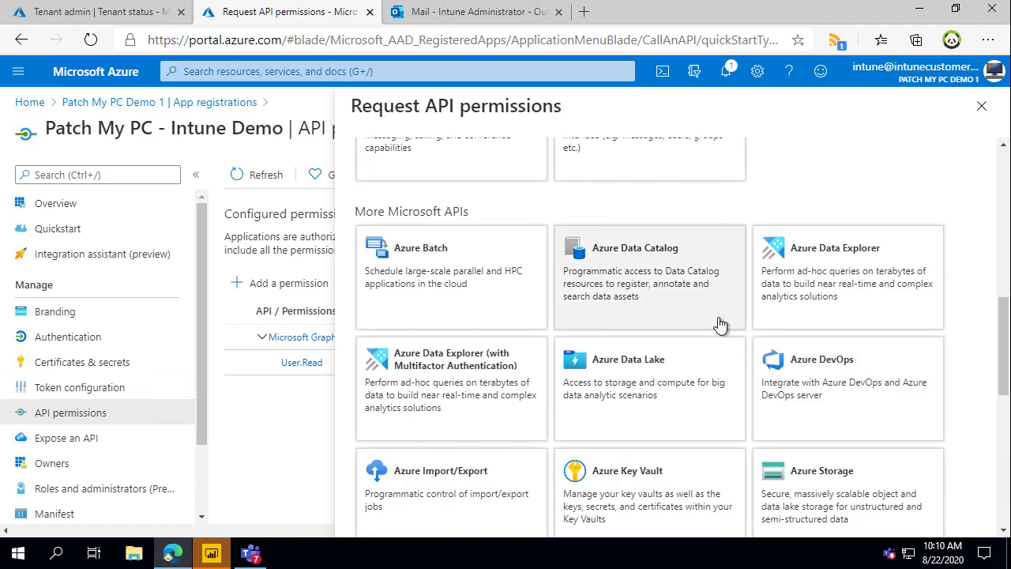
pyautogui.scroll(6, 719, 371)
pyautogui.scroll(2, 715, 403)
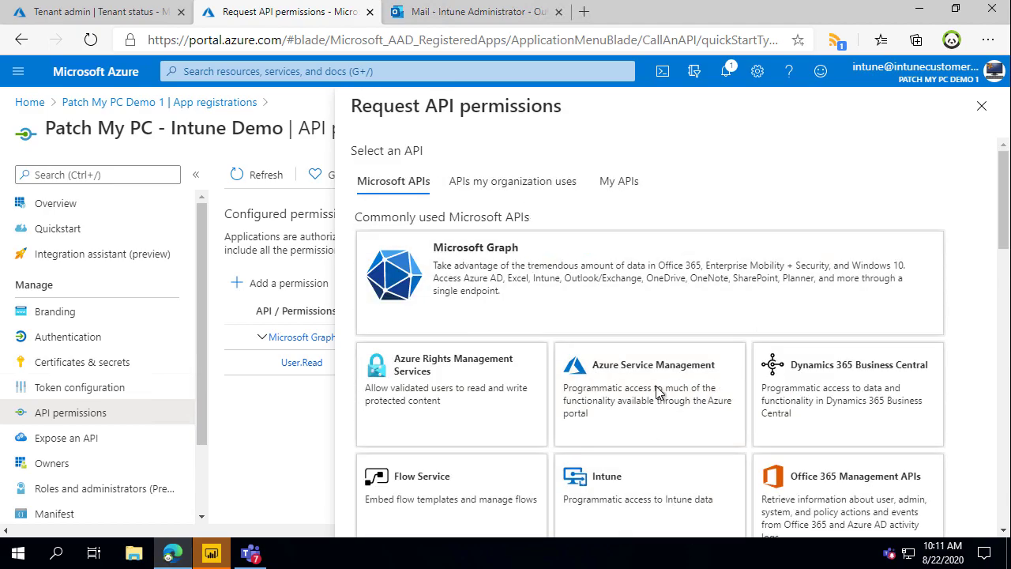
pyautogui.click(589, 271)
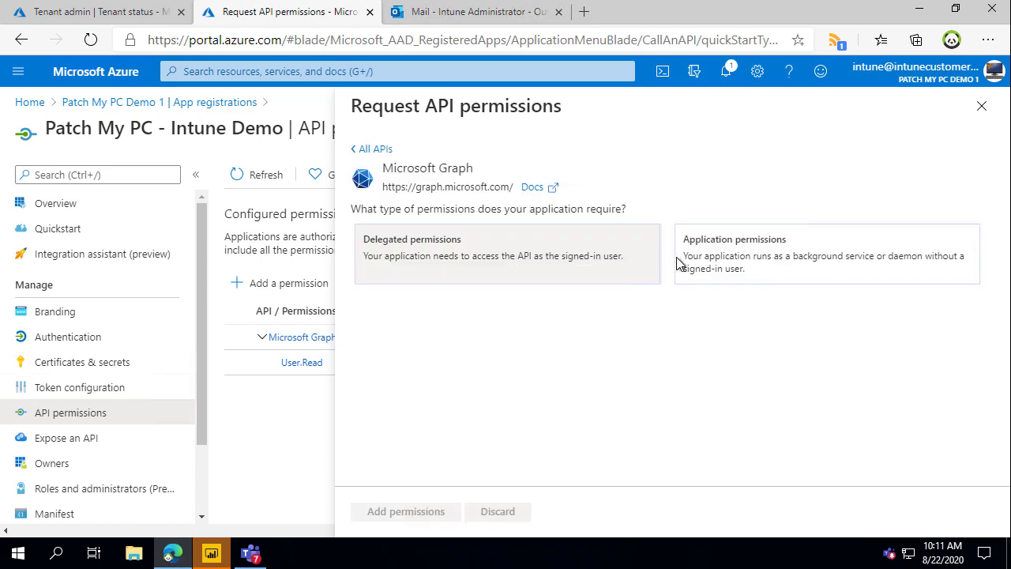
pyautogui.click(804, 267)
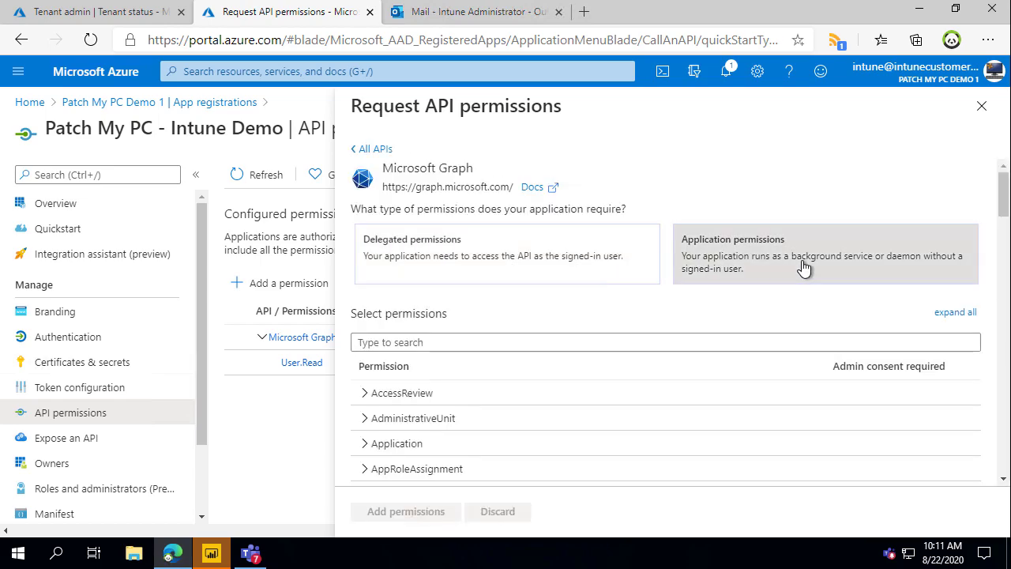
# Filter the permissions by "DeviceManagement" and select DeviceManagementApps.Read.All and DeviceManagementApps.ReadWrite.All.
pyautogui.click(537, 341)
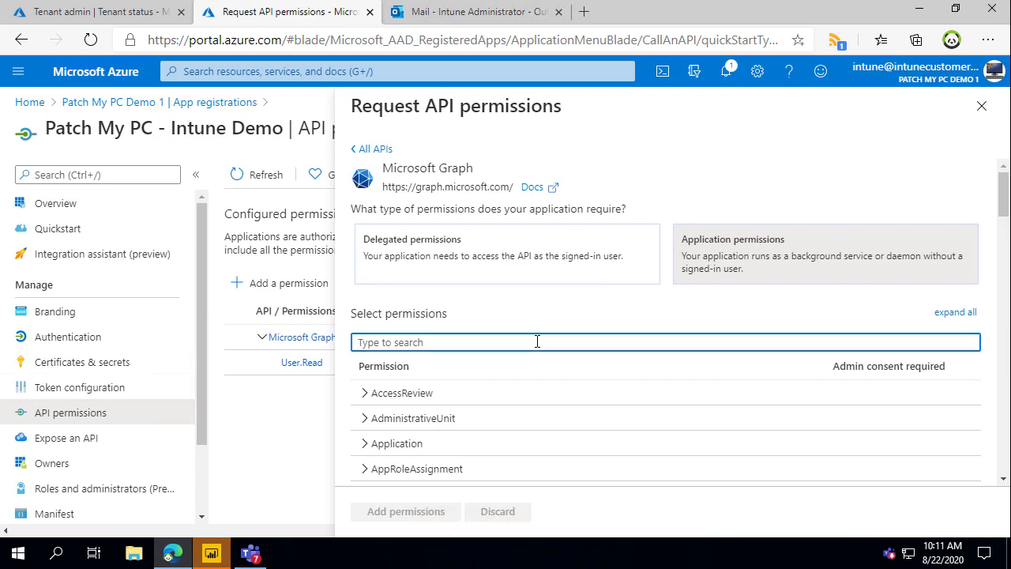
pyautogui.hotkey('ctrl', 'v')
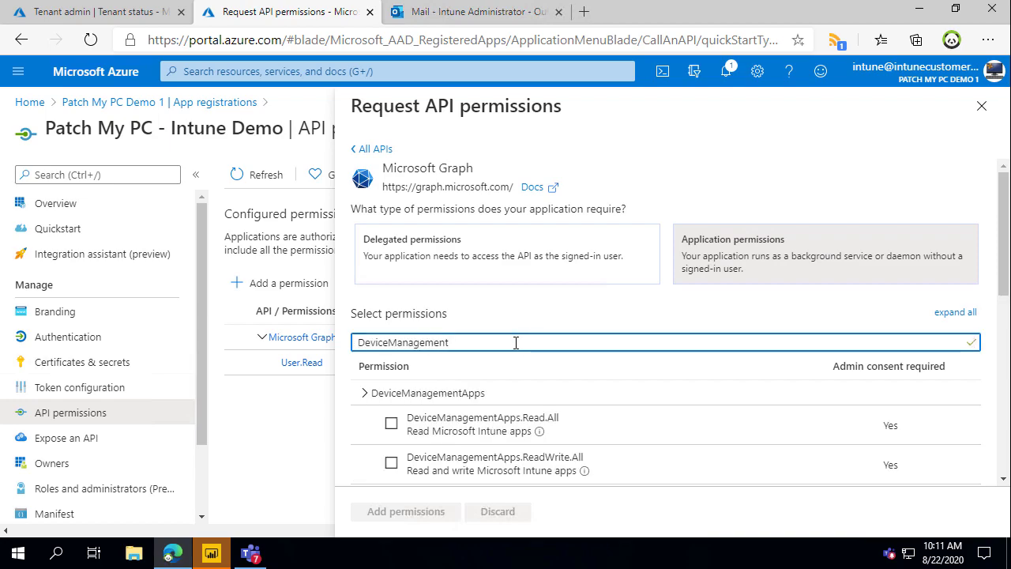
pyautogui.scroll(-2, 515, 343)
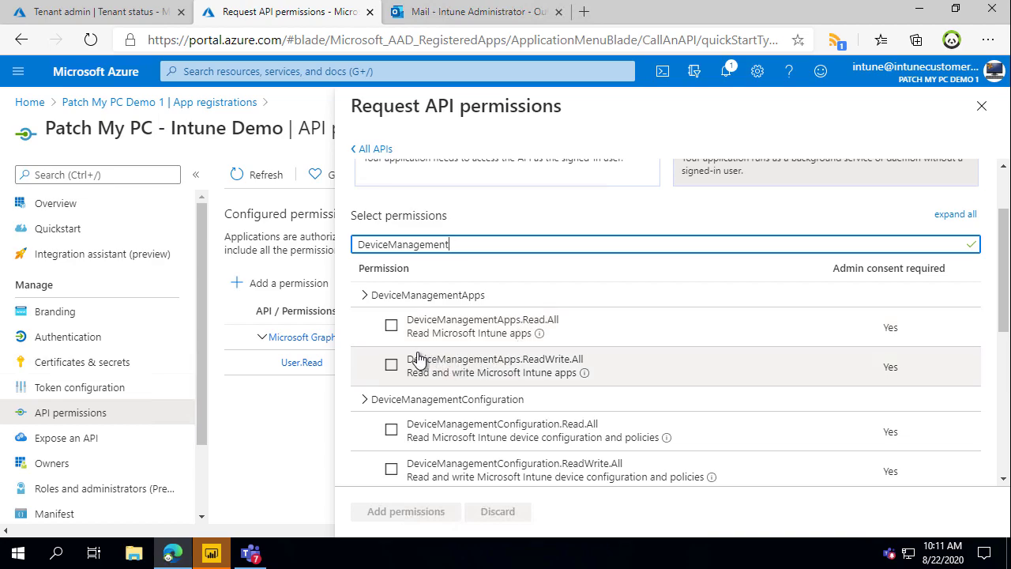
pyautogui.click(391, 325)
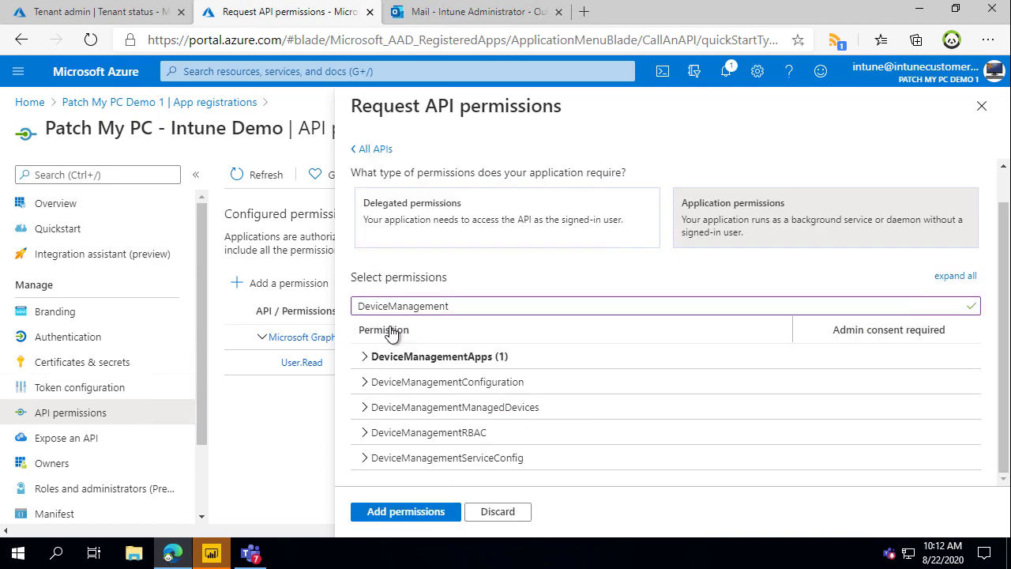
pyautogui.click(420, 360)
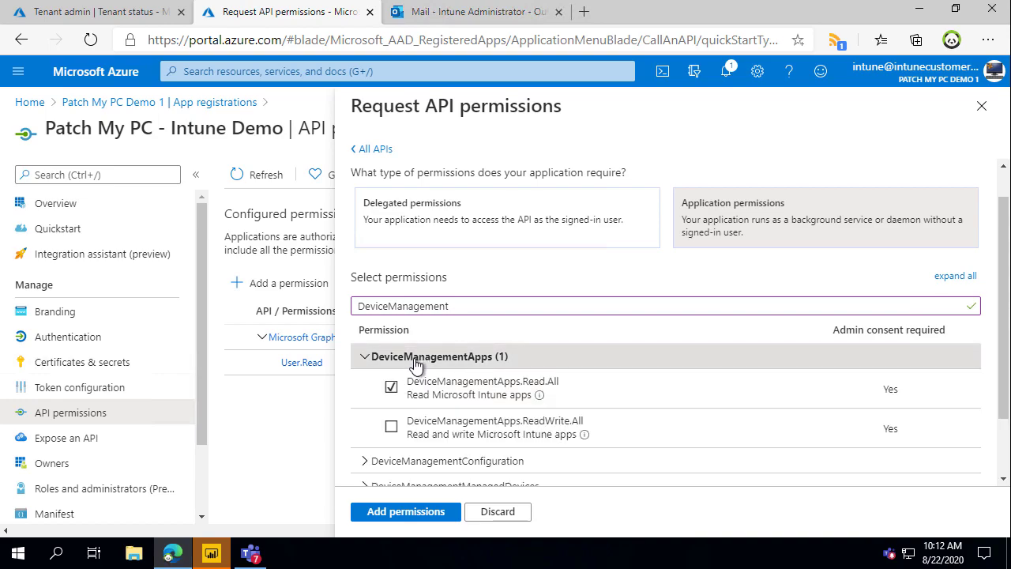
pyautogui.click(389, 430)
pyautogui.scroll(-1, 429, 413)
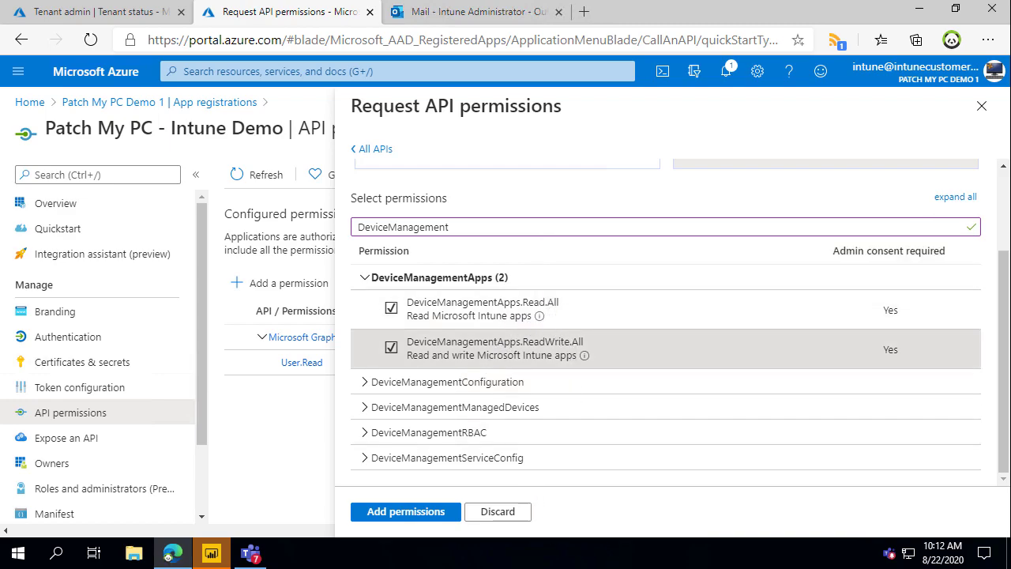
# Filter the permissions by "DeviceManagementManagedDevices" and select DeviceManagementManagedDevices.Read.All.
pyautogui.doubleClick(476, 228)
pyautogui.write('DeviceManagementManagedDevices')
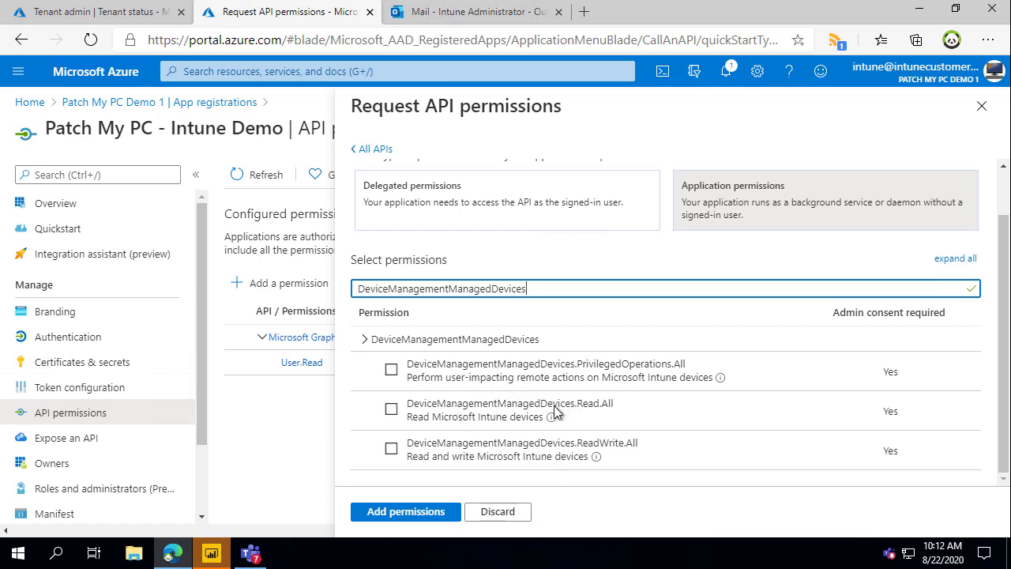
pyautogui.click(391, 410)
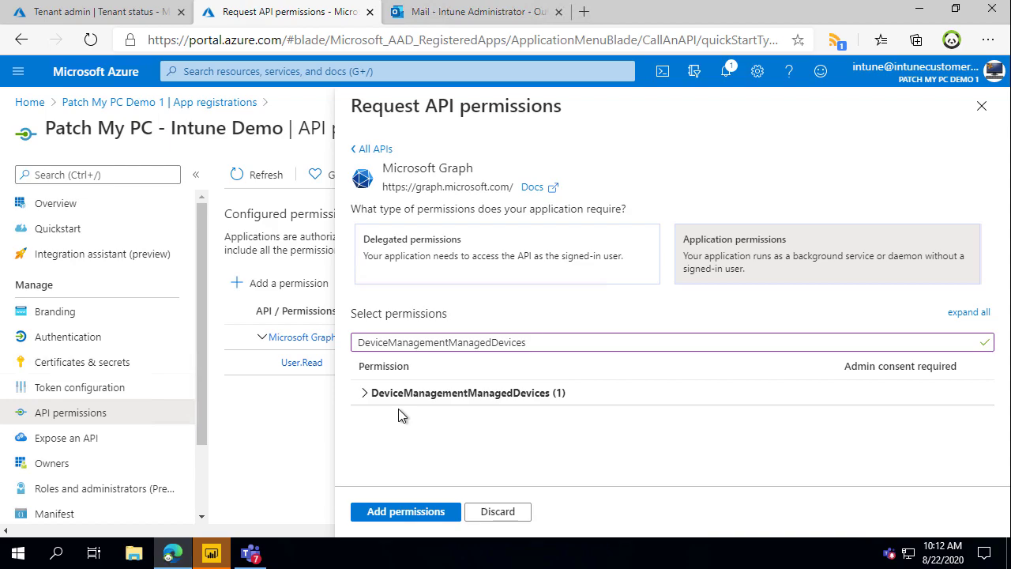
# Filter the permissions by "group", select Group.Read.All, and add all selected permissions to the app registration.
pyautogui.moveTo(525, 342); pyautogui.dragTo(332, 341)
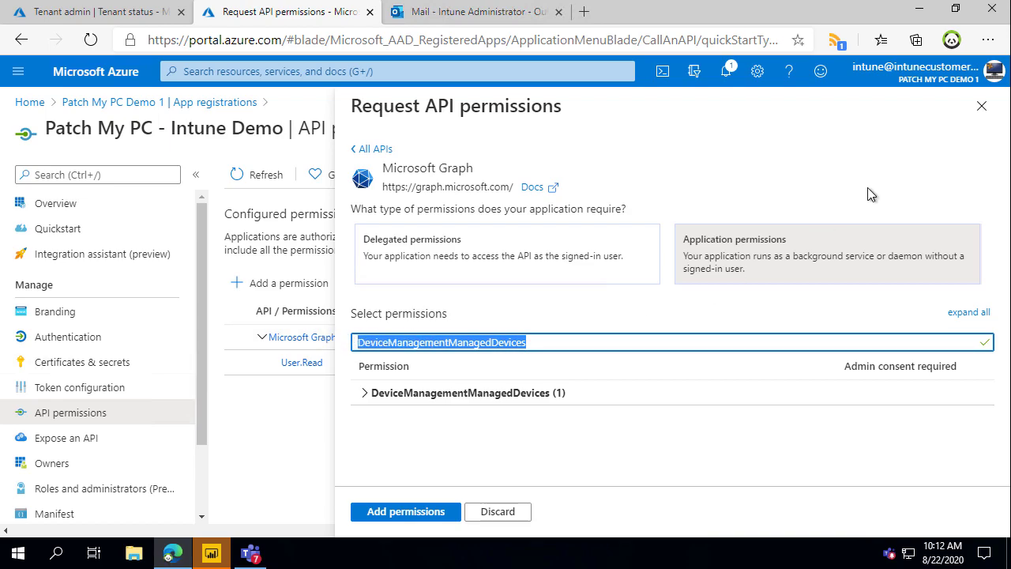
pyautogui.write('group')
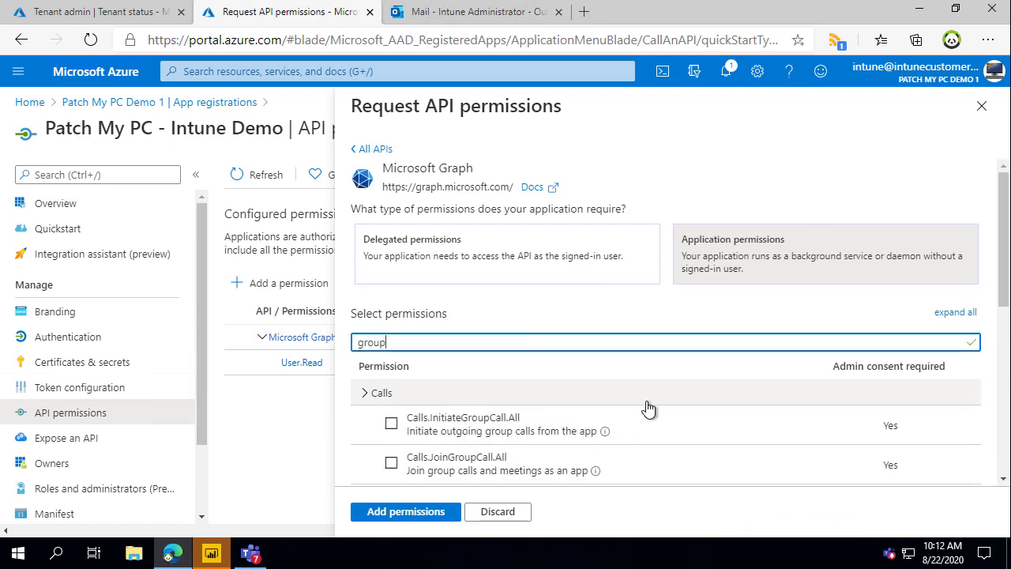
pyautogui.scroll(-1, 647, 411)
pyautogui.scroll(-2, 569, 377)
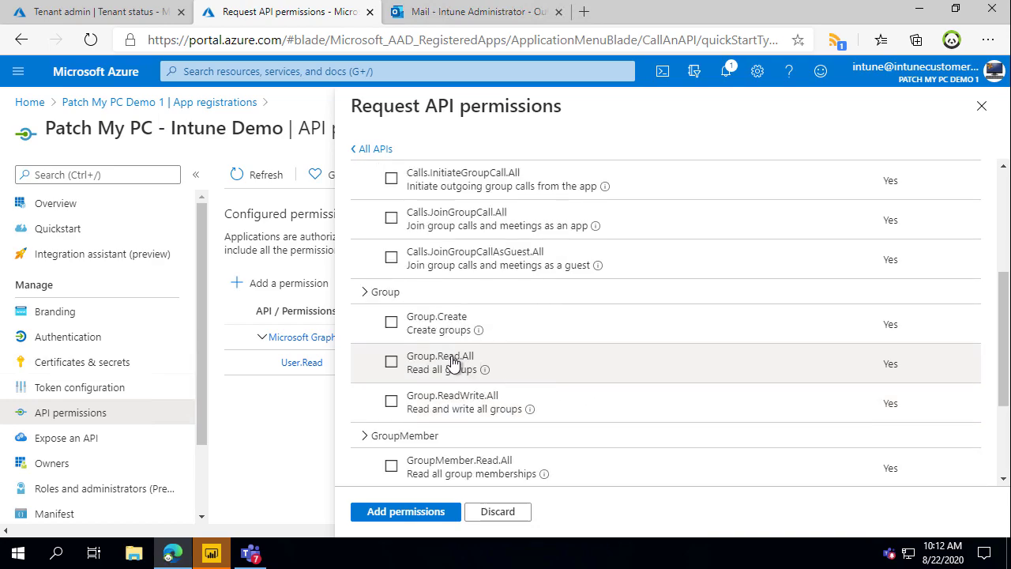
pyautogui.click(391, 363)
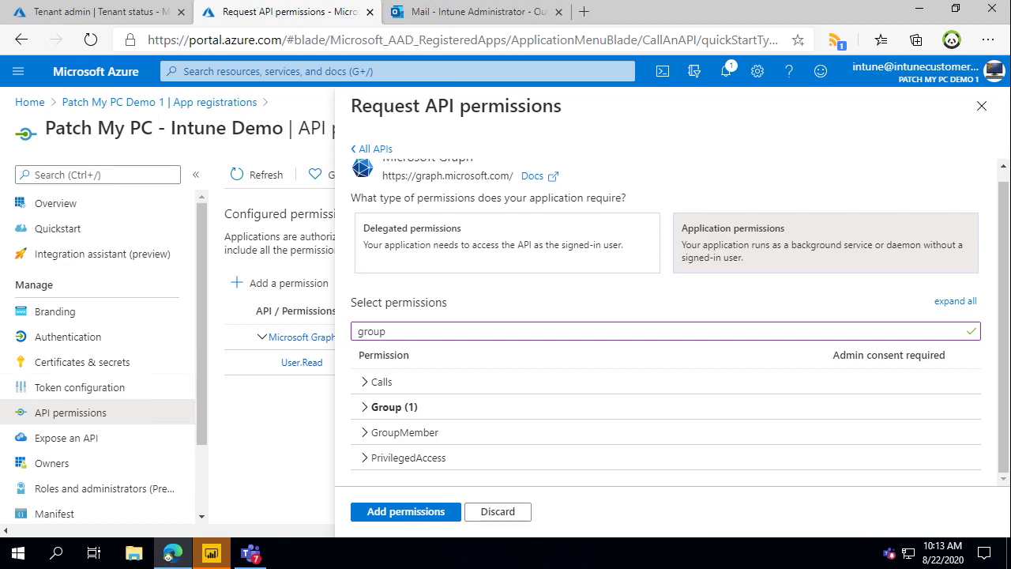
pyautogui.click(410, 515)
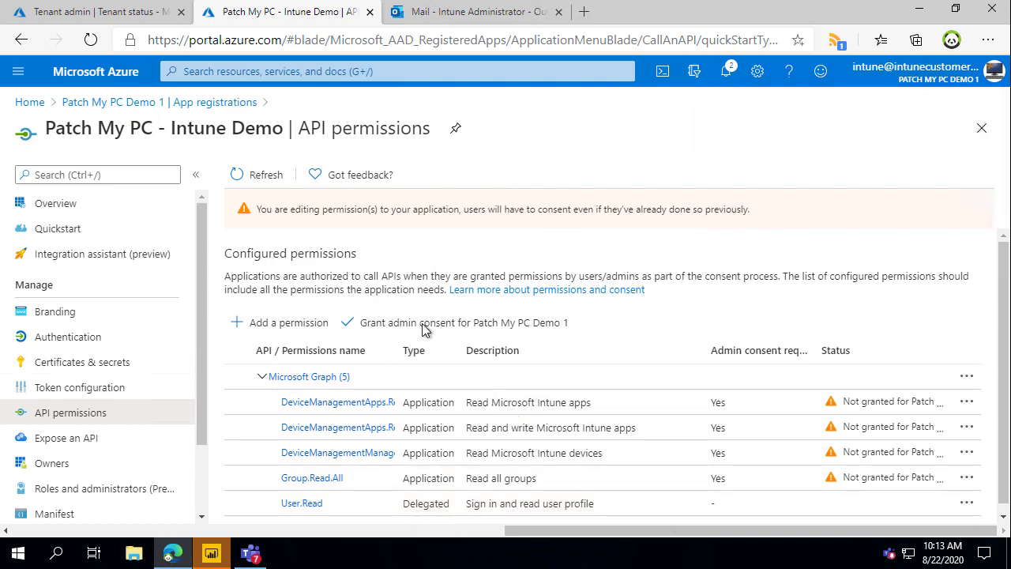
# Widen the permission name column and review the full names of the configured Microsoft Graph permissions.
pyautogui.moveTo(396, 350); pyautogui.dragTo(495, 350)
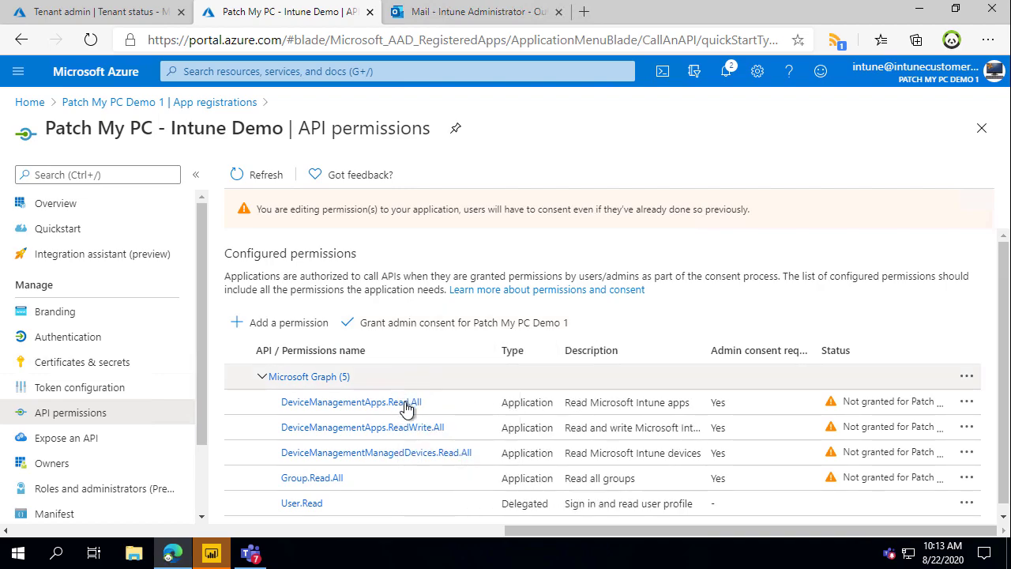
pyautogui.hotkey('ctrl', '2')
pyautogui.moveTo(382, 391); pyautogui.dragTo(404, 305)
pyautogui.moveTo(381, 420); pyautogui.dragTo(449, 347)
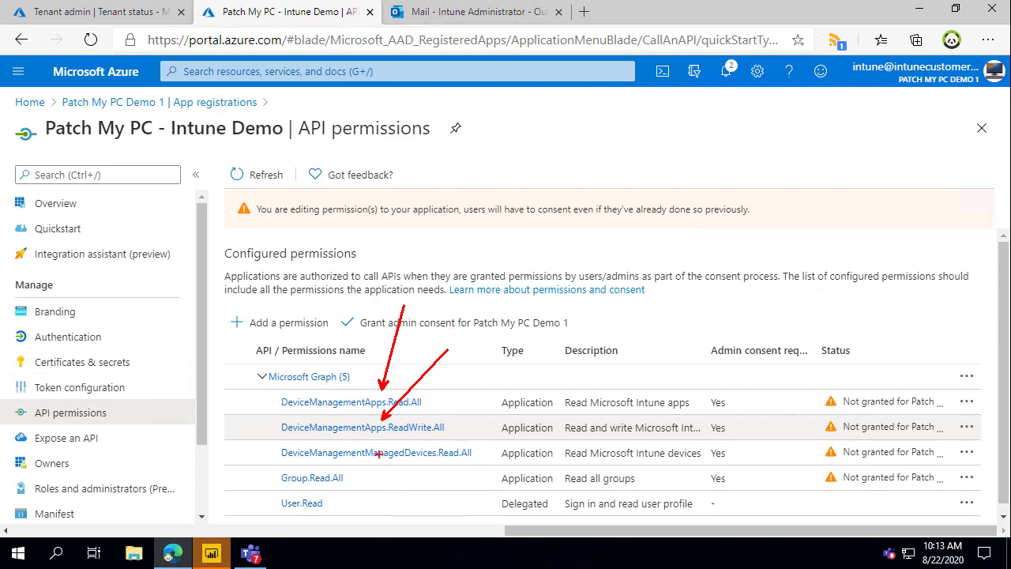
pyautogui.moveTo(390, 441); pyautogui.dragTo(446, 393)
pyautogui.moveTo(327, 468); pyautogui.dragTo(389, 424)
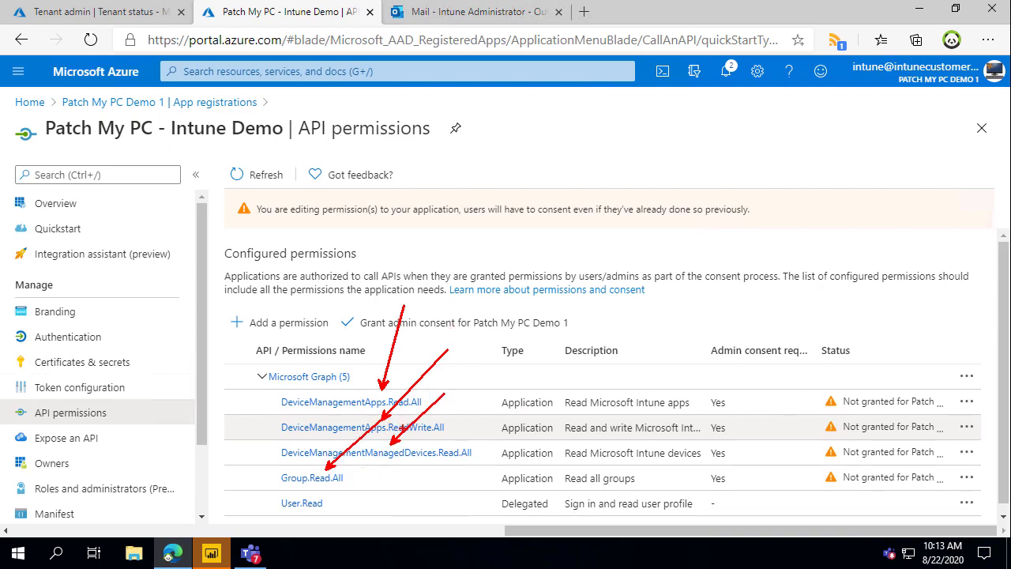
pyautogui.press('Escape')
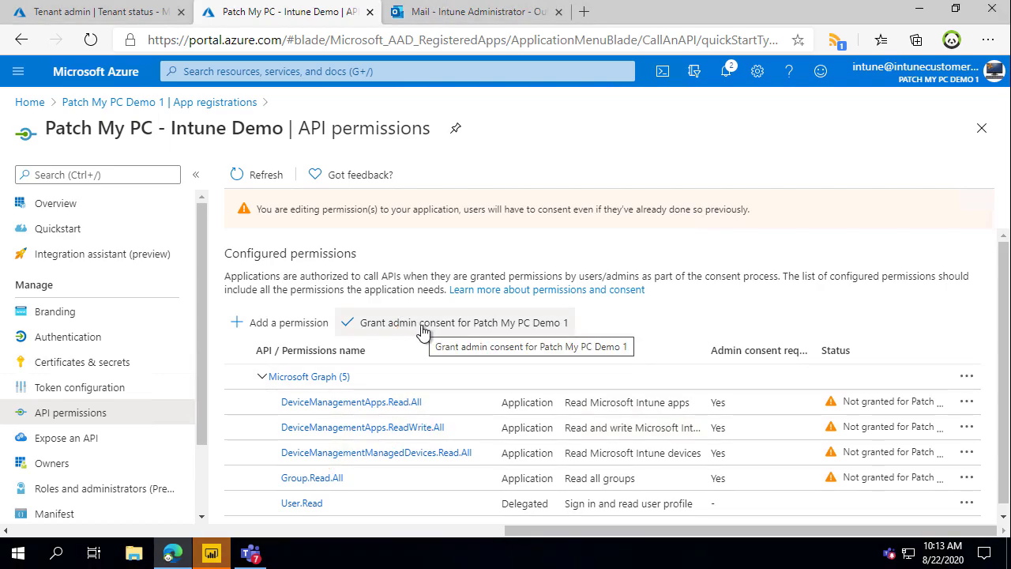
# Grant admin consent for Patch My PC Demo 1 on the configured permissions.
pyautogui.click(423, 324)
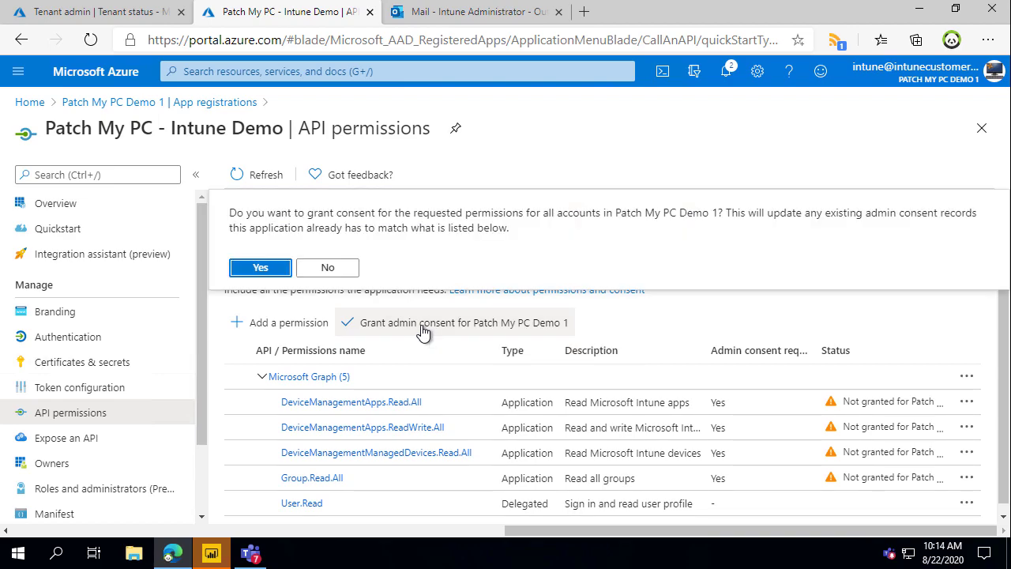
pyautogui.click(262, 270)
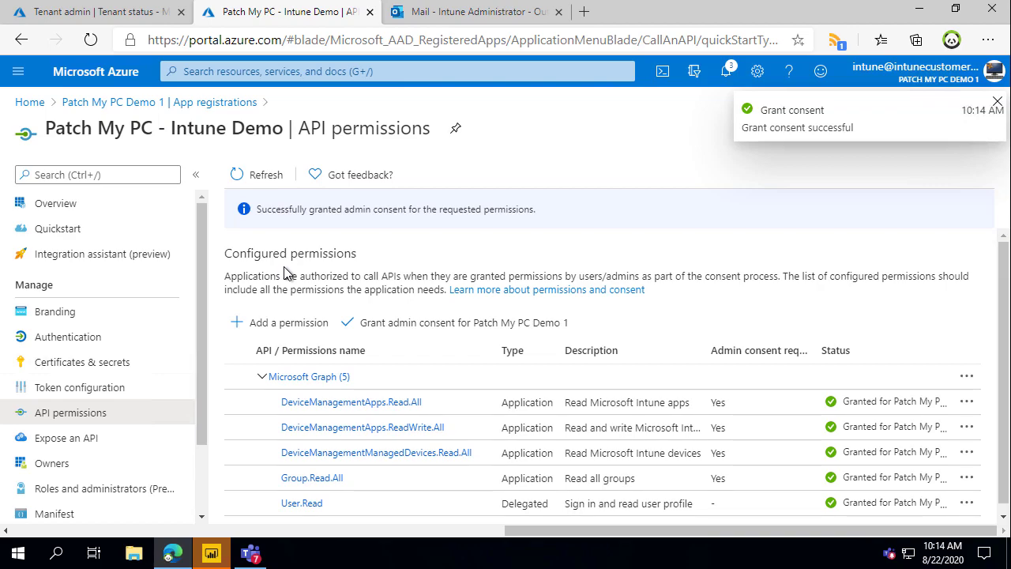
# Create a client secret for the app registration described as "Secret Key" that expires in 2 years.
pyautogui.scroll(-2, 79, 407)
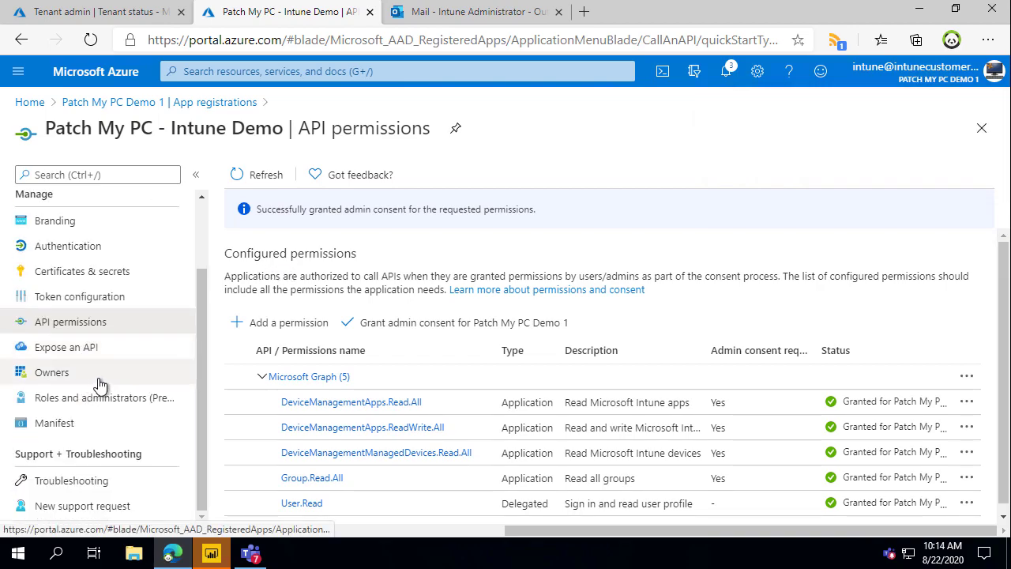
pyautogui.scroll(1, 100, 385)
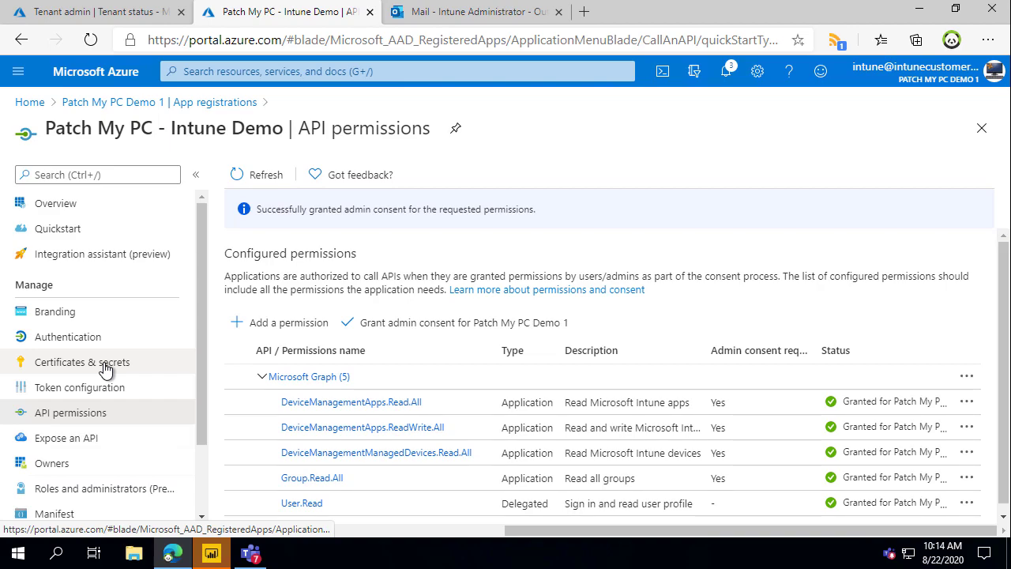
pyautogui.click(105, 365)
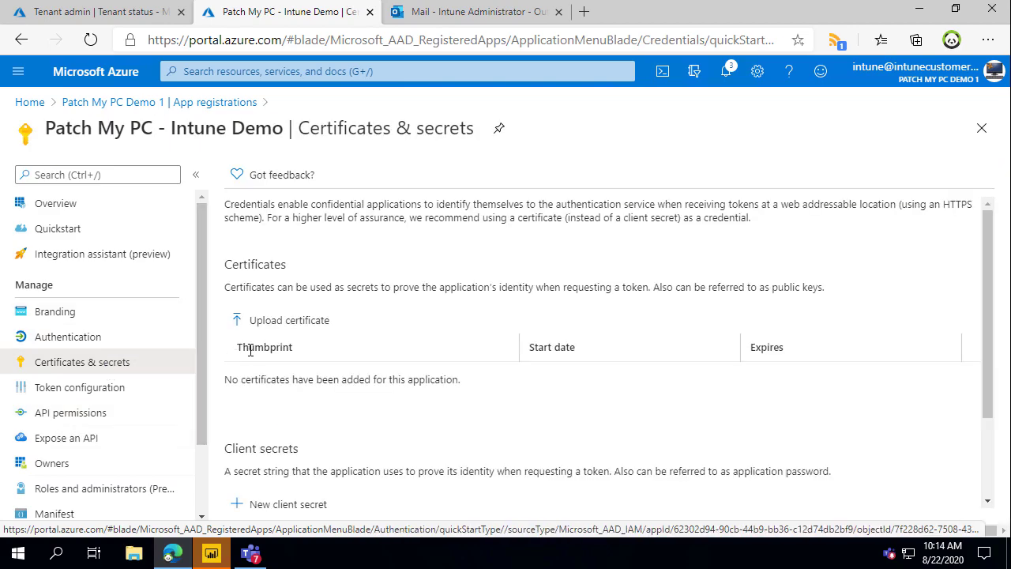
pyautogui.scroll(-2, 354, 350)
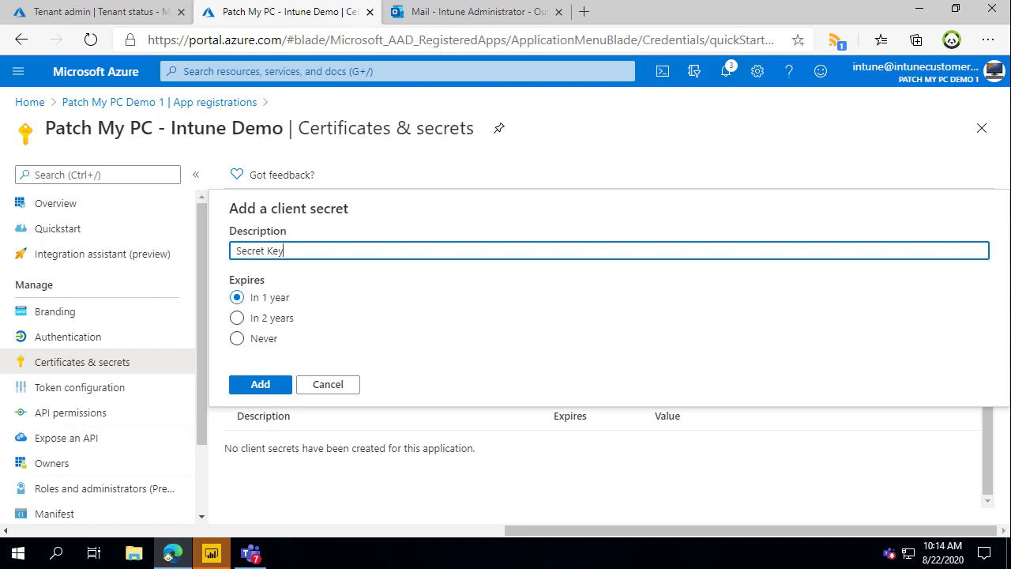
pyautogui.click(238, 319)
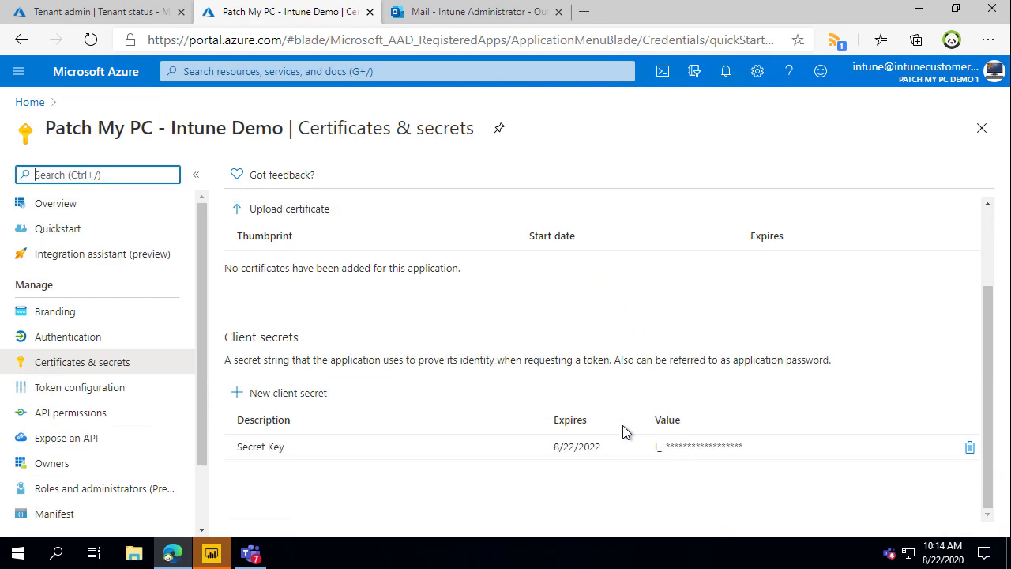
pyautogui.hotkey('ctrl', '2')
pyautogui.moveTo(641, 407); pyautogui.dragTo(892, 486)
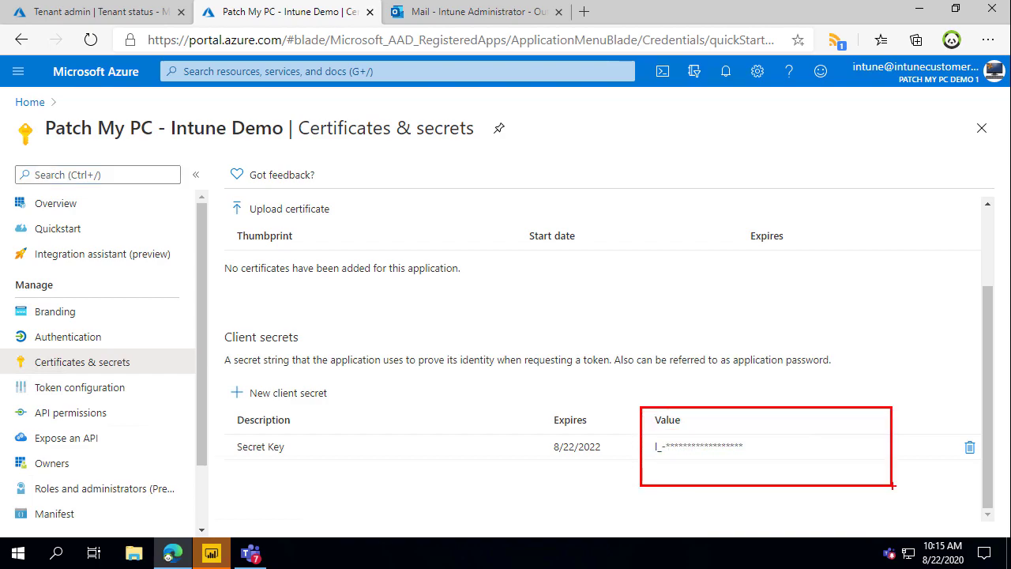
pyautogui.press('Escape')
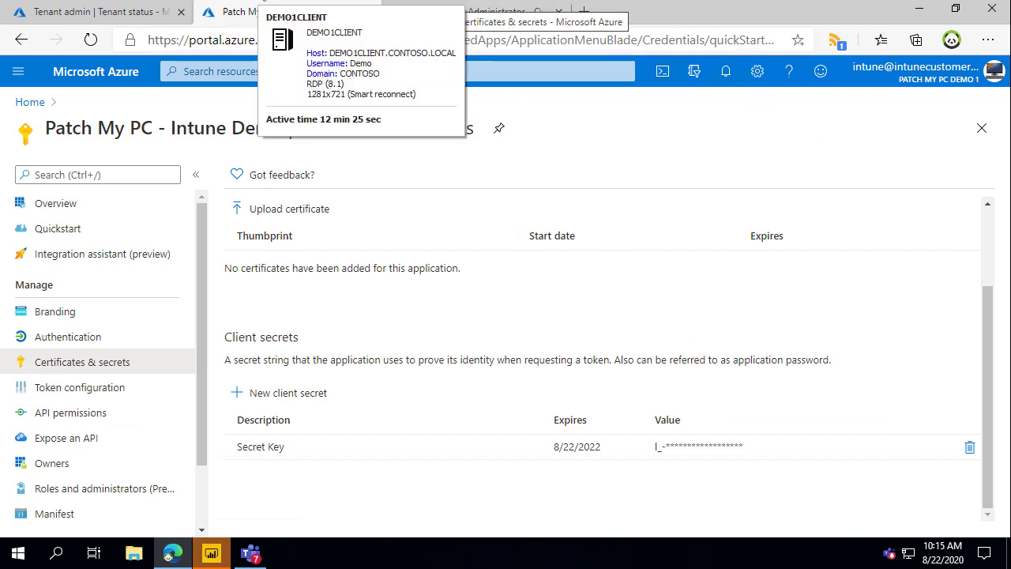
# Return to the publishing settings, paste the application secret into the Intune options, and test the connection to Intune.
pyautogui.click(277, 1)
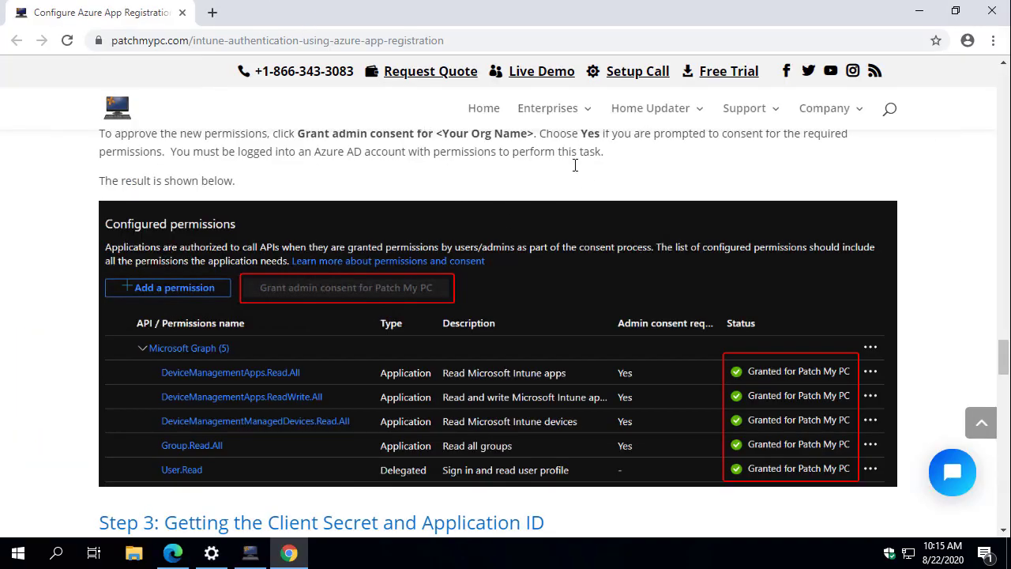
pyautogui.click(247, 553)
pyautogui.click(498, 161)
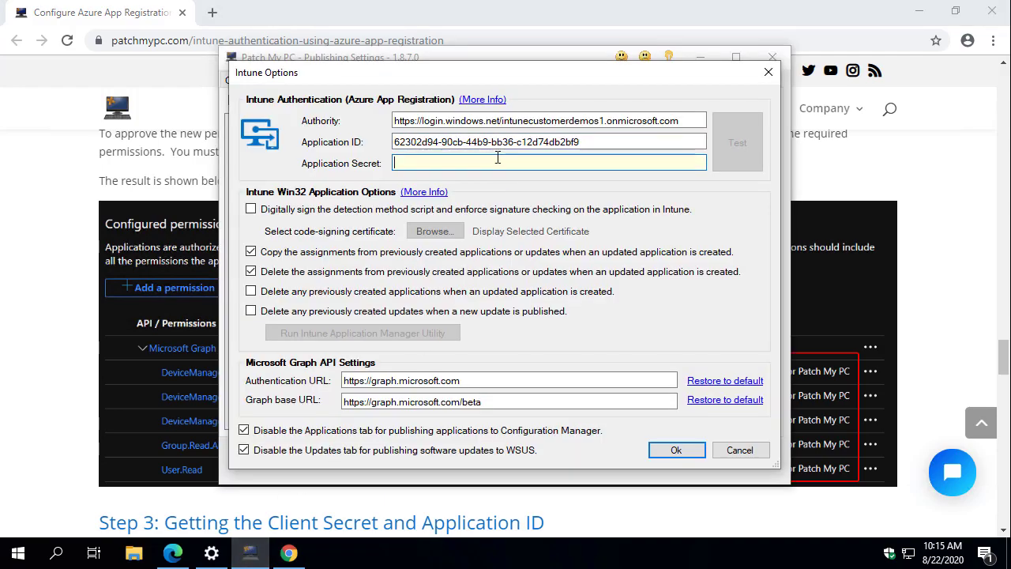
pyautogui.hotkey('ctrl', 'v')
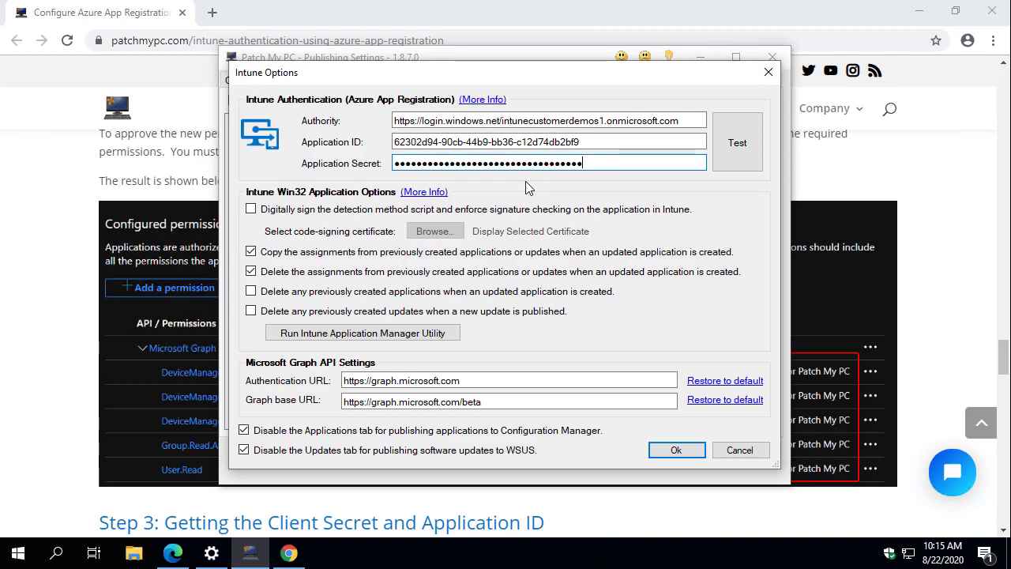
pyautogui.click(736, 143)
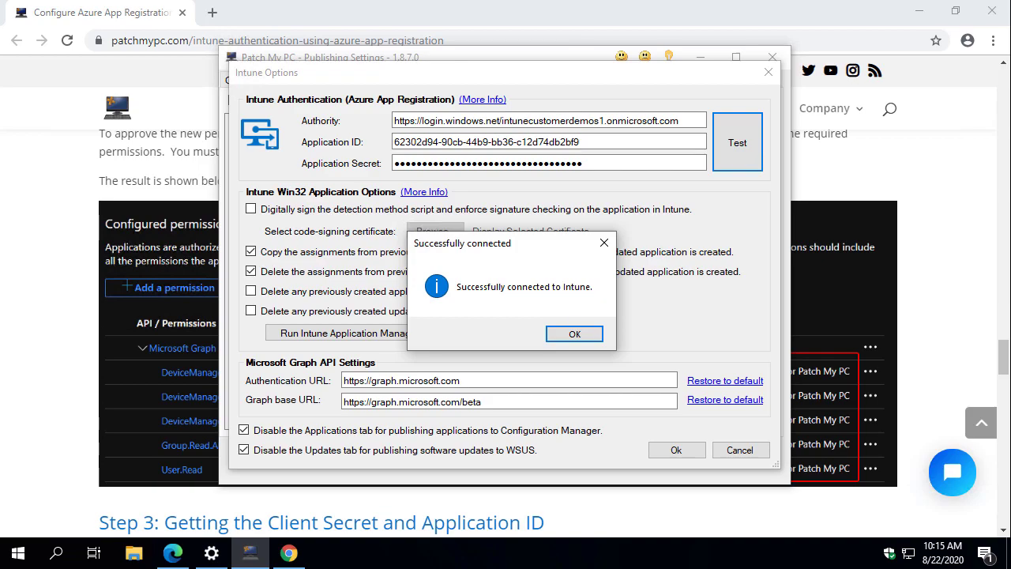
pyautogui.click(575, 334)
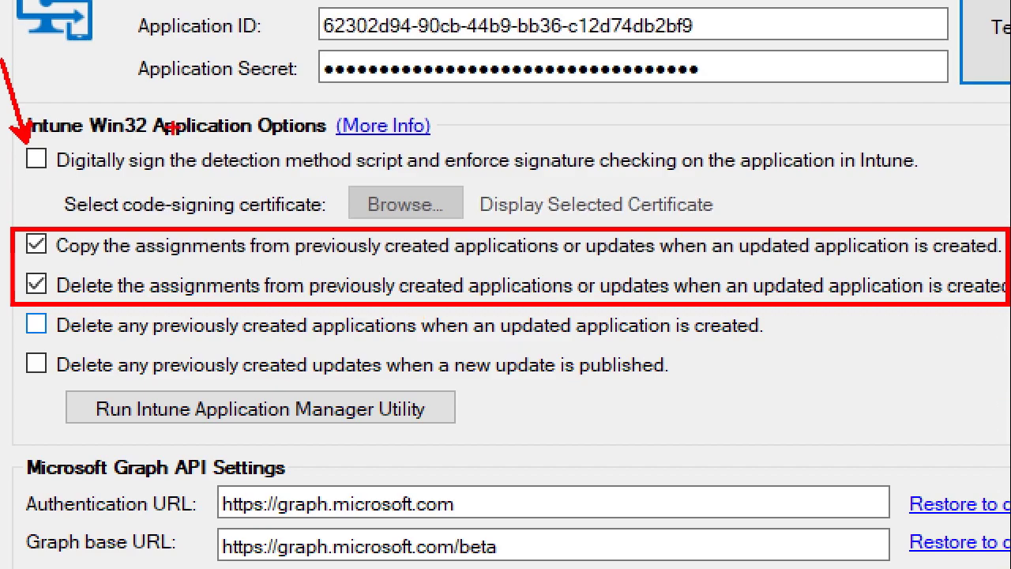
pyautogui.moveTo(9, 309)
pyautogui.mouseDown()
pyautogui.moveTo(37, 329)
pyautogui.moveTo(768, 372)
pyautogui.moveTo(824, 345)
pyautogui.moveTo(828, 389)
pyautogui.moveTo(822, 380)
pyautogui.mouseUp()
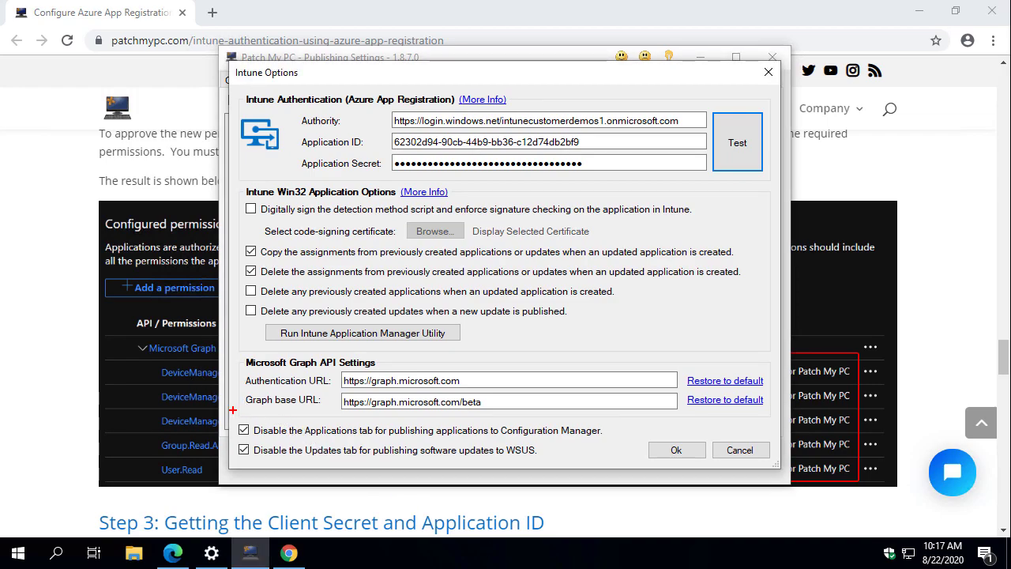
pyautogui.moveTo(505, 459); pyautogui.dragTo(613, 463)
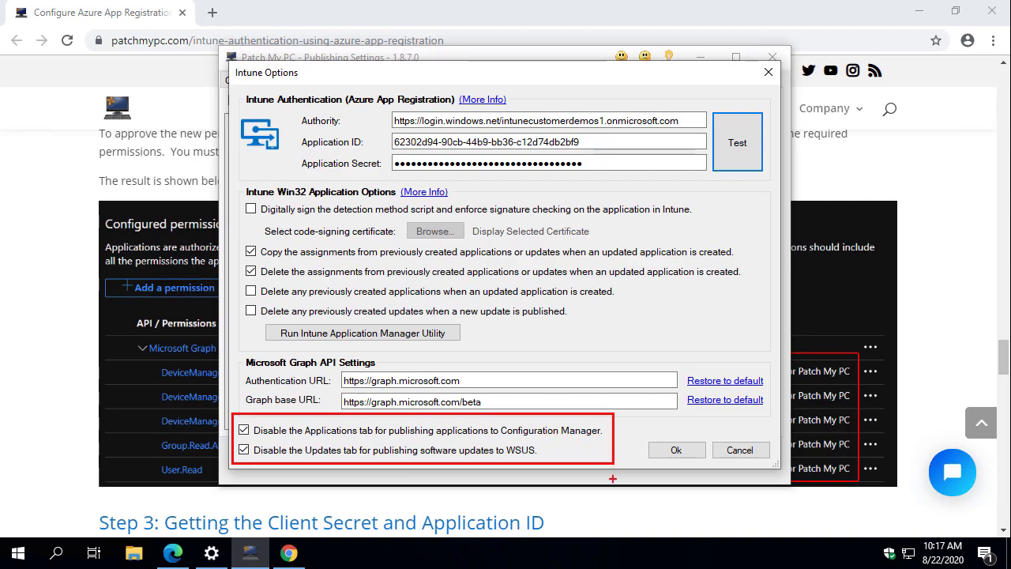
pyautogui.press('Escape')
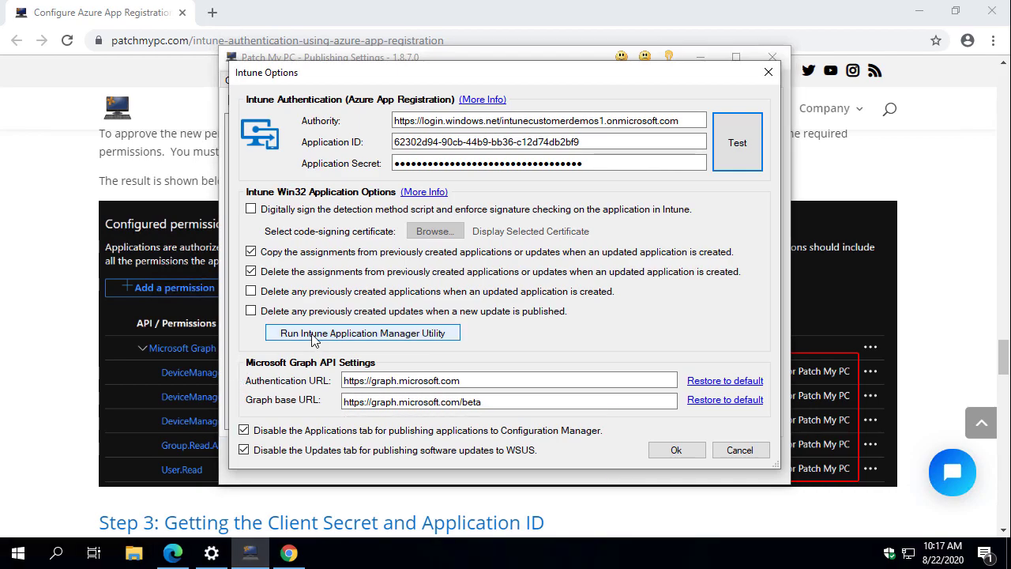
# Look at the Intune Application Manager utility, and close it together with the Intune options.
pyautogui.click(330, 333)
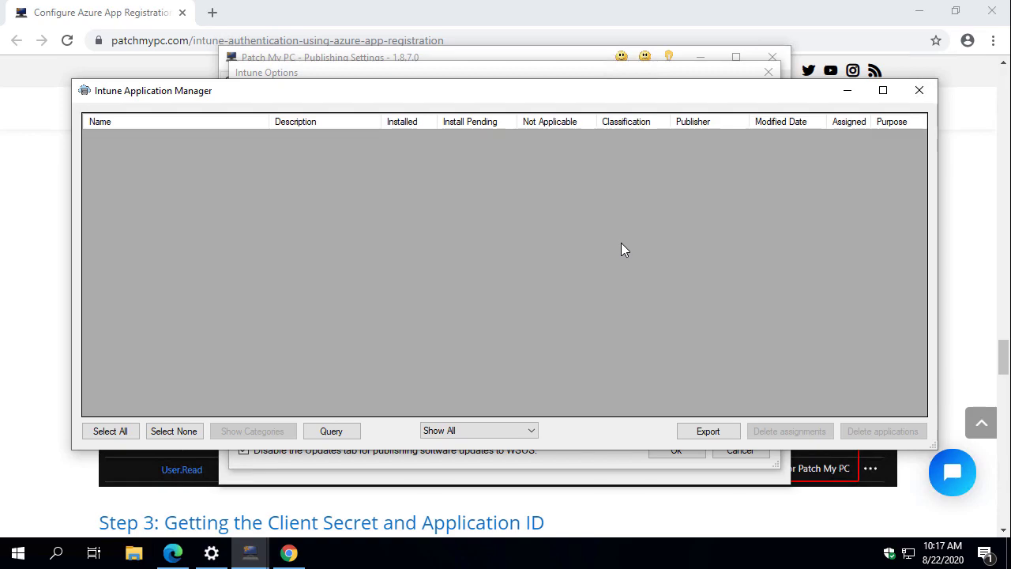
pyautogui.click(920, 91)
pyautogui.click(768, 71)
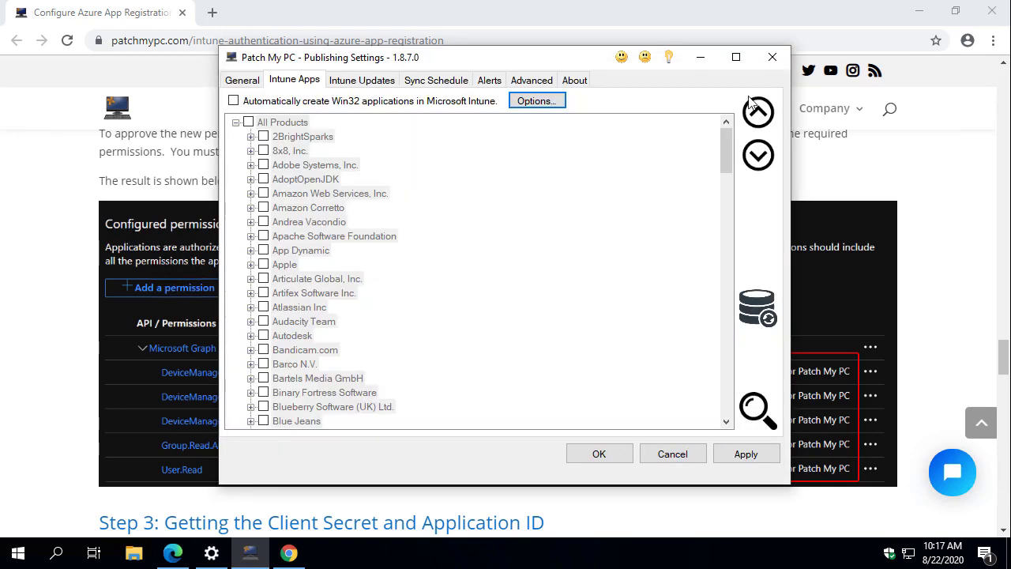
# Enable automatic creation of Win32 applications in Microsoft Intune, apply the change, and recheck the saved Intune options.
pyautogui.click(360, 103)
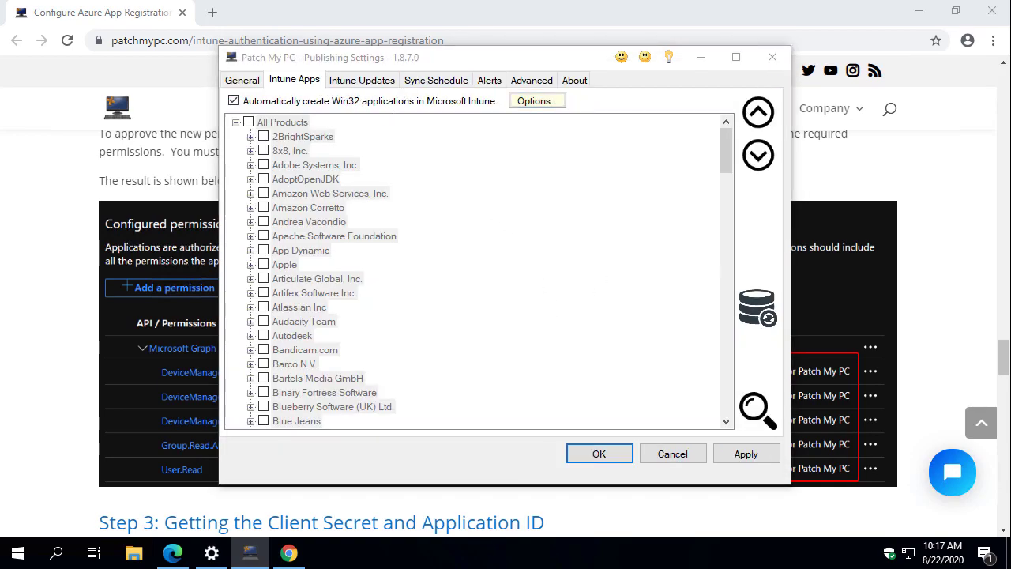
pyautogui.moveTo(309, 70); pyautogui.dragTo(282, 36)
pyautogui.moveTo(374, 67)
pyautogui.mouseDown()
pyautogui.moveTo(365, 65)
pyautogui.moveTo(390, 43)
pyautogui.mouseUp()
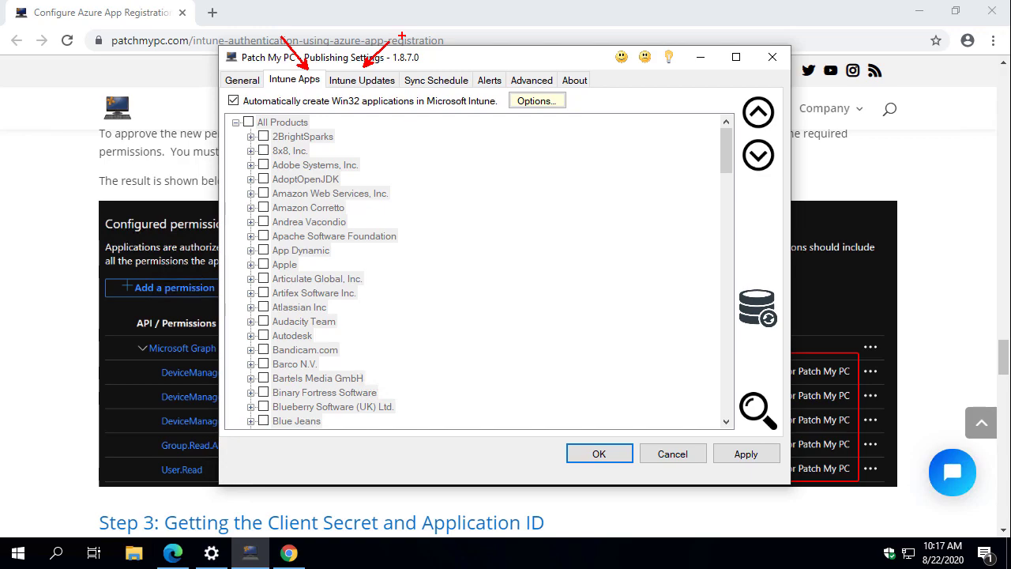
pyautogui.press('Escape')
pyautogui.click(365, 83)
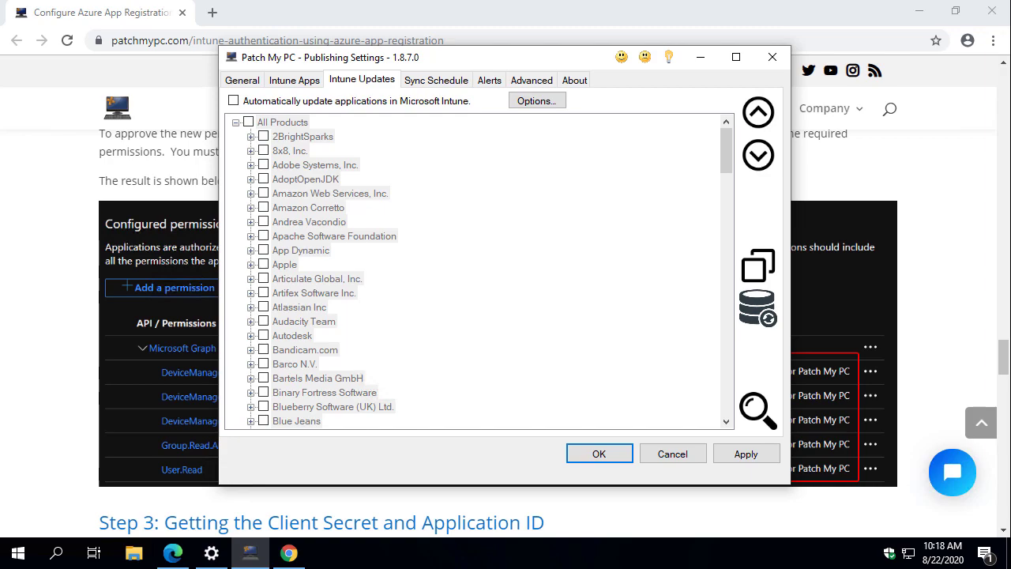
pyautogui.click(302, 84)
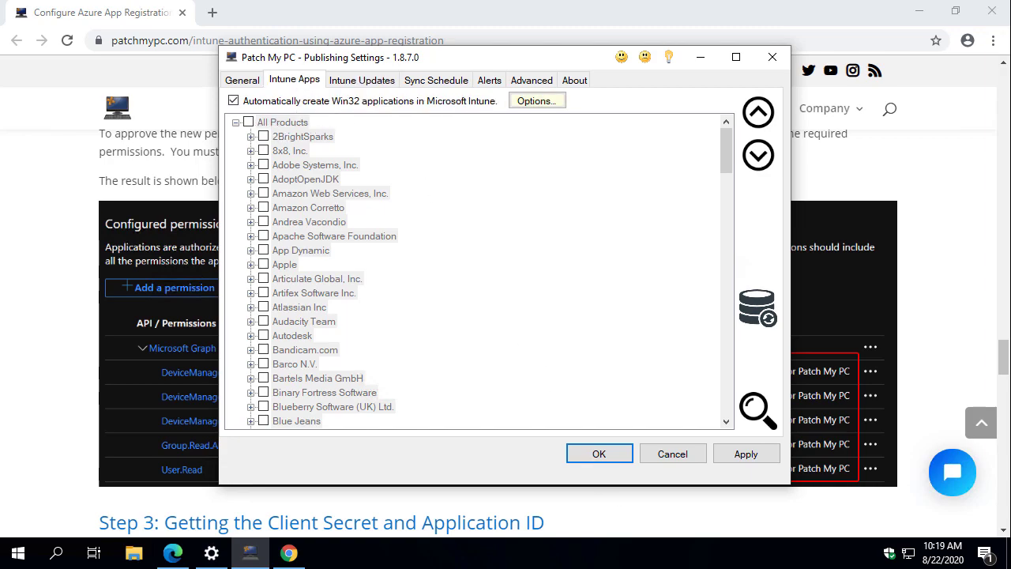
pyautogui.click(761, 454)
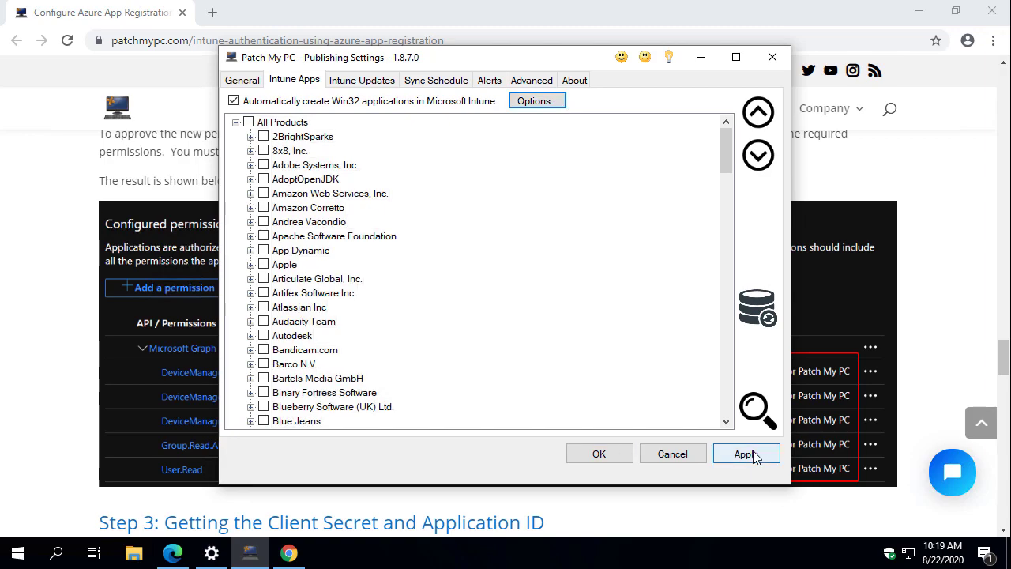
pyautogui.click(543, 106)
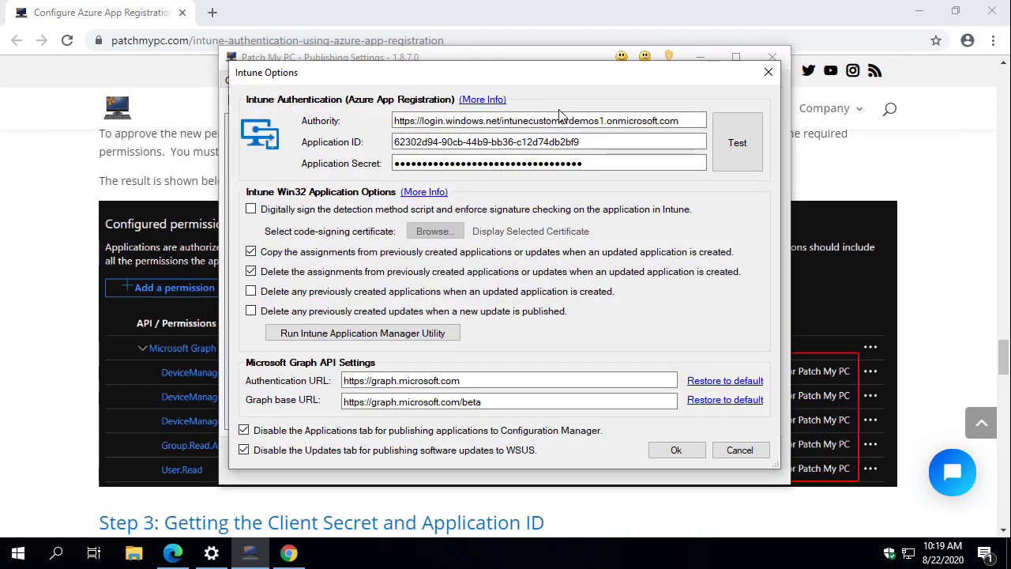
pyautogui.click(743, 451)
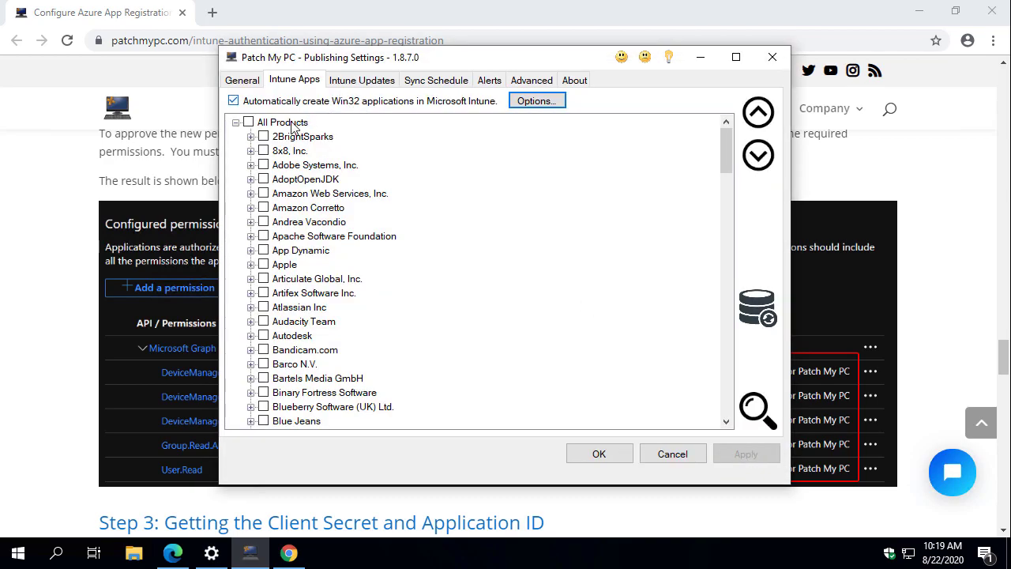
# Expand the product list, enable auto-closing of application processes before installation for All Products, and turn that option off again.
pyautogui.click(773, 157)
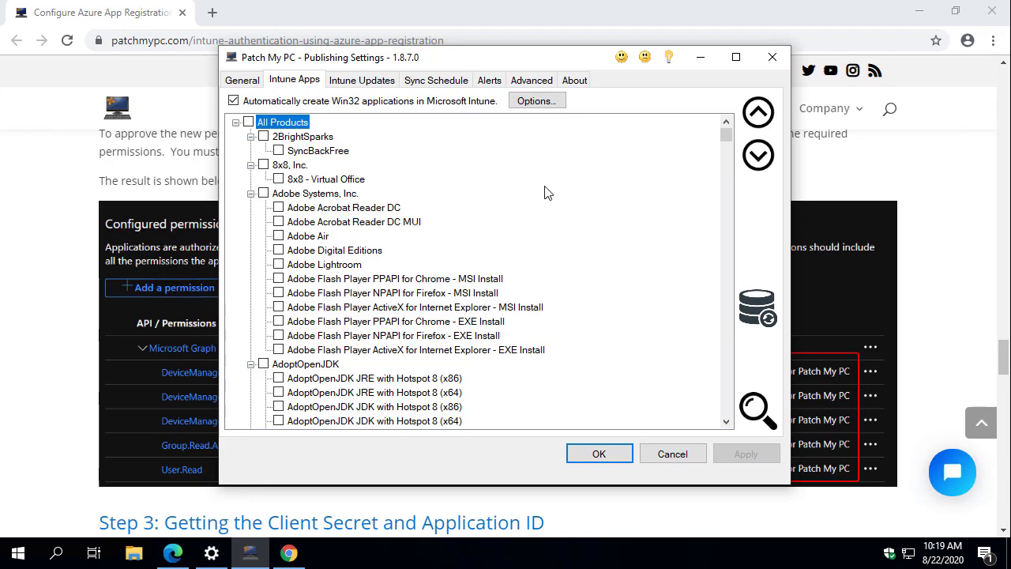
pyautogui.rightClick(284, 126)
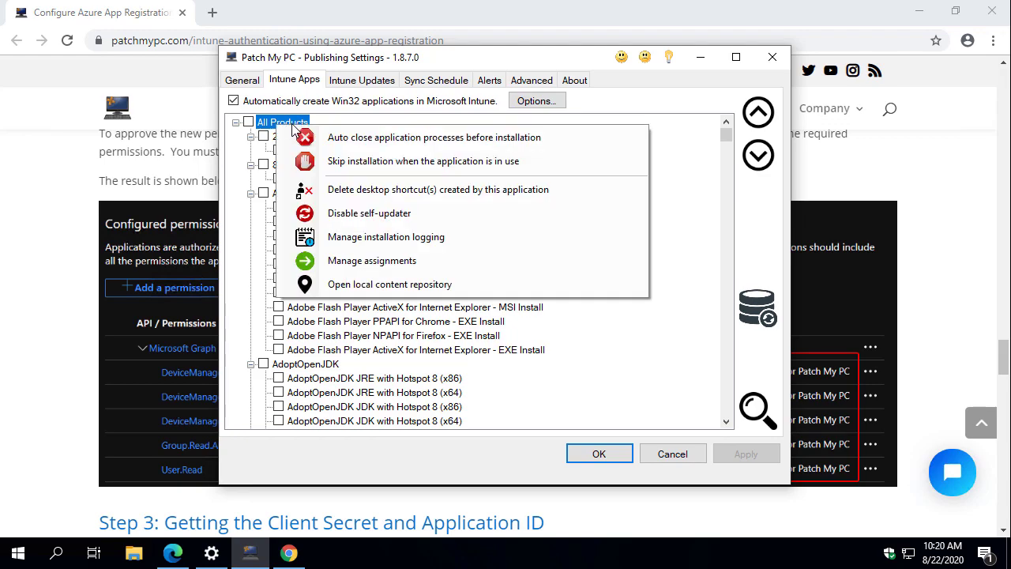
pyautogui.click(380, 143)
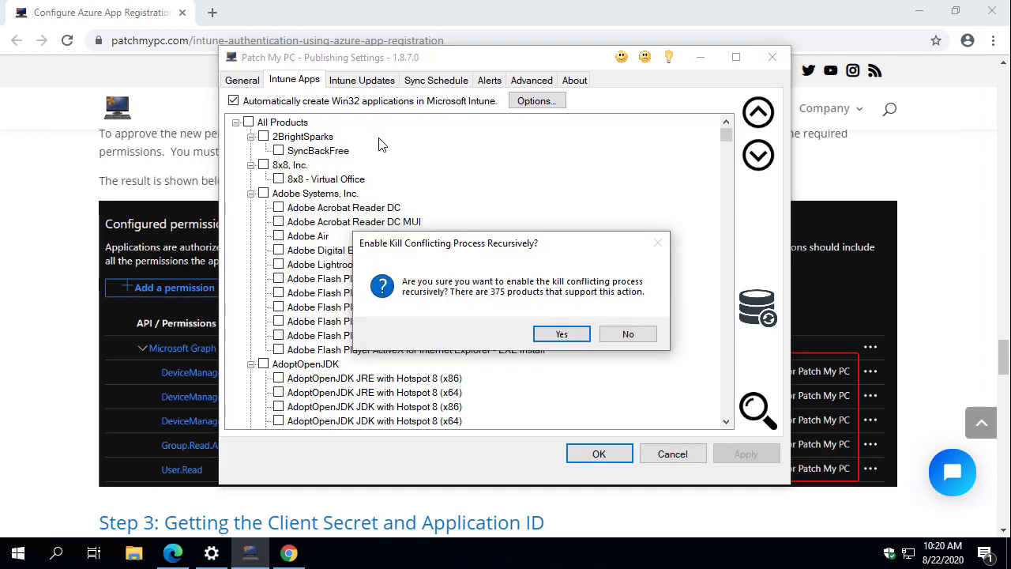
pyautogui.click(562, 334)
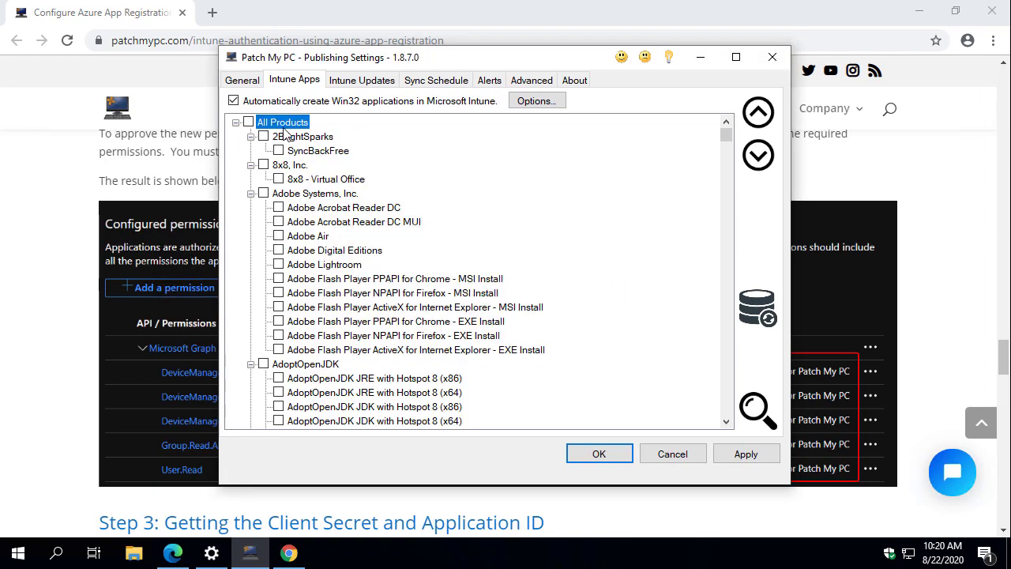
pyautogui.rightClick(285, 134)
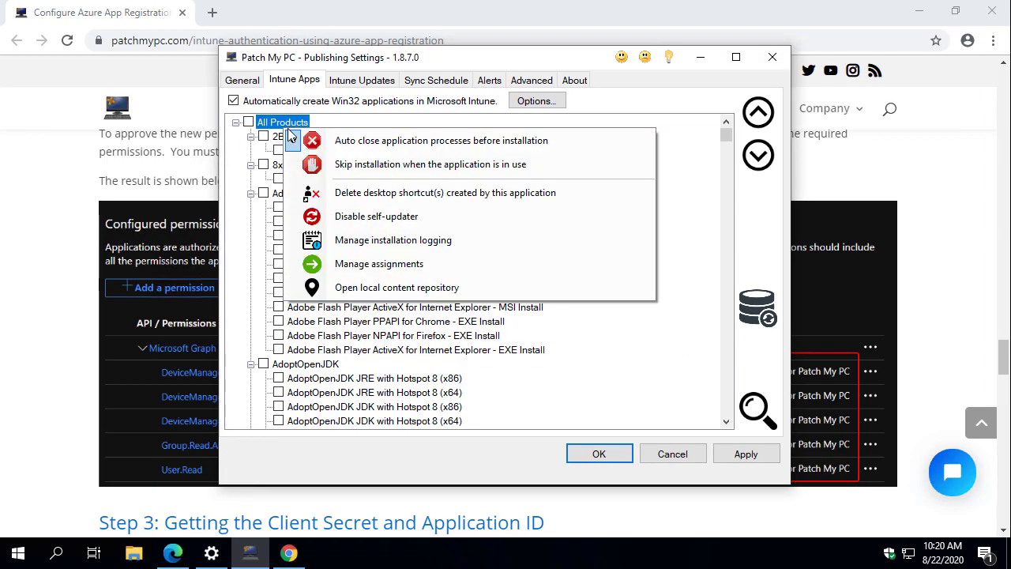
pyautogui.click(348, 141)
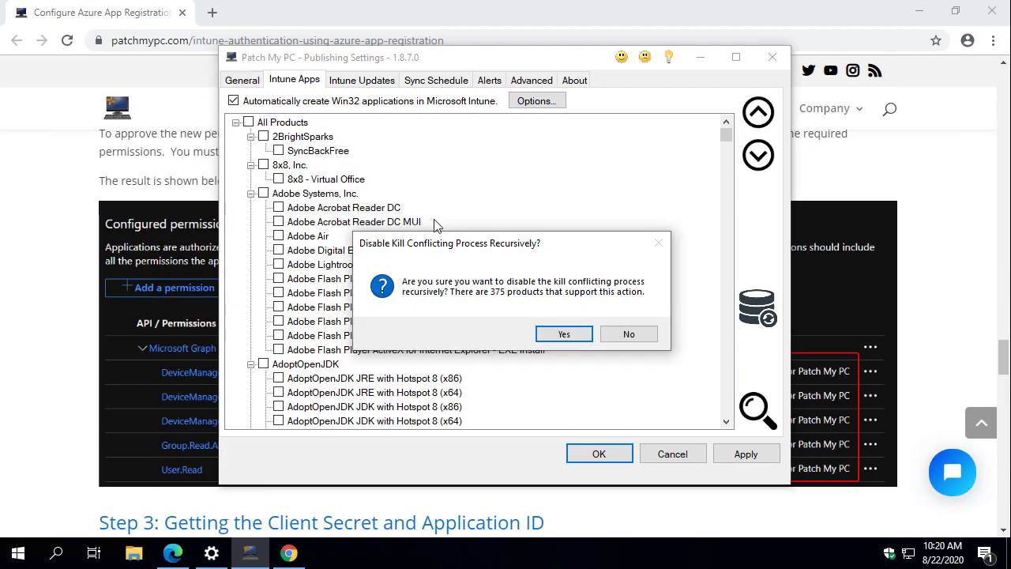
pyautogui.click(582, 334)
# Enable desktop shortcut deletion and the disabling of self-updaters recursively for All Products.
pyautogui.rightClick(289, 132)
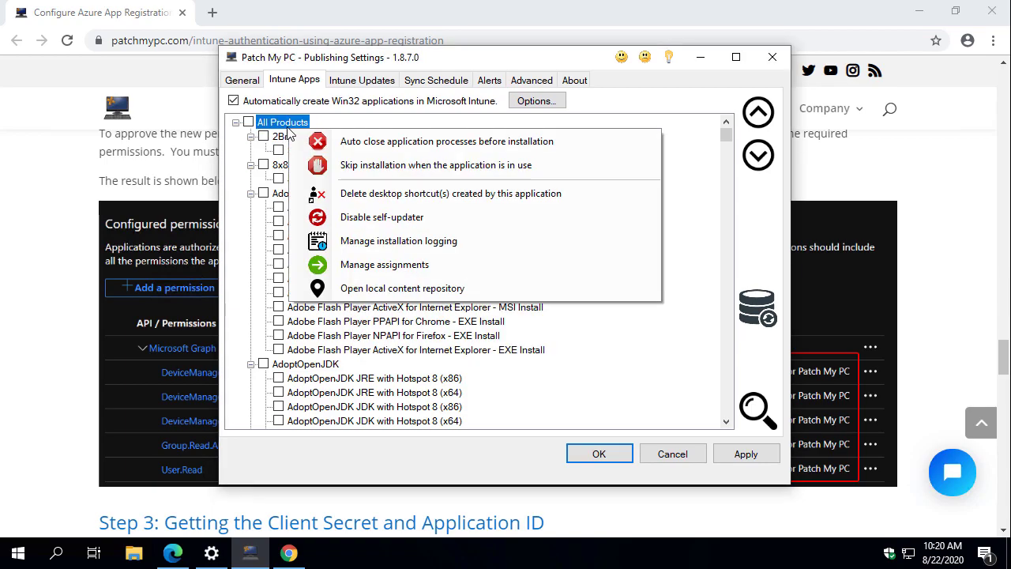
pyautogui.click(403, 195)
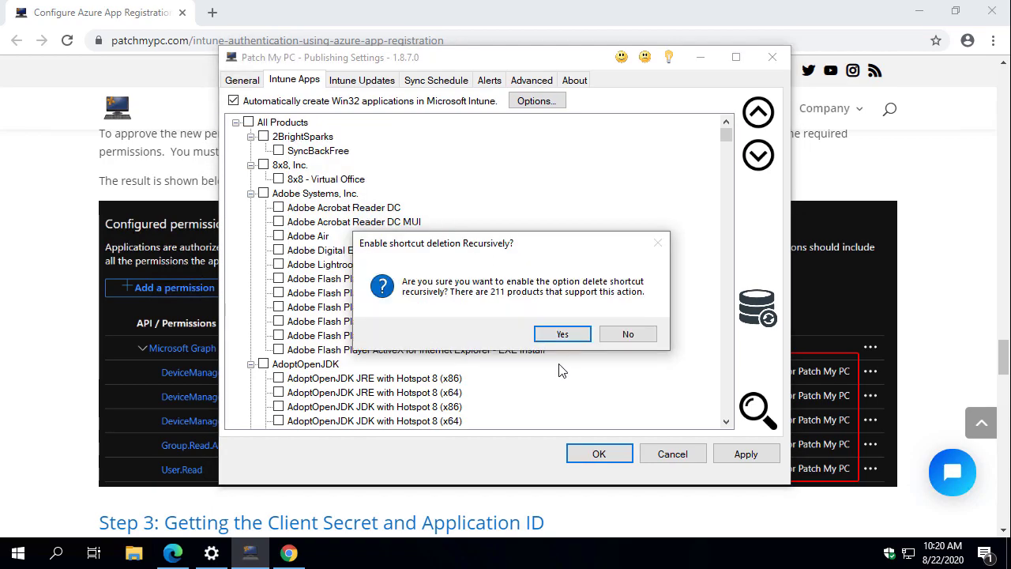
pyautogui.click(562, 334)
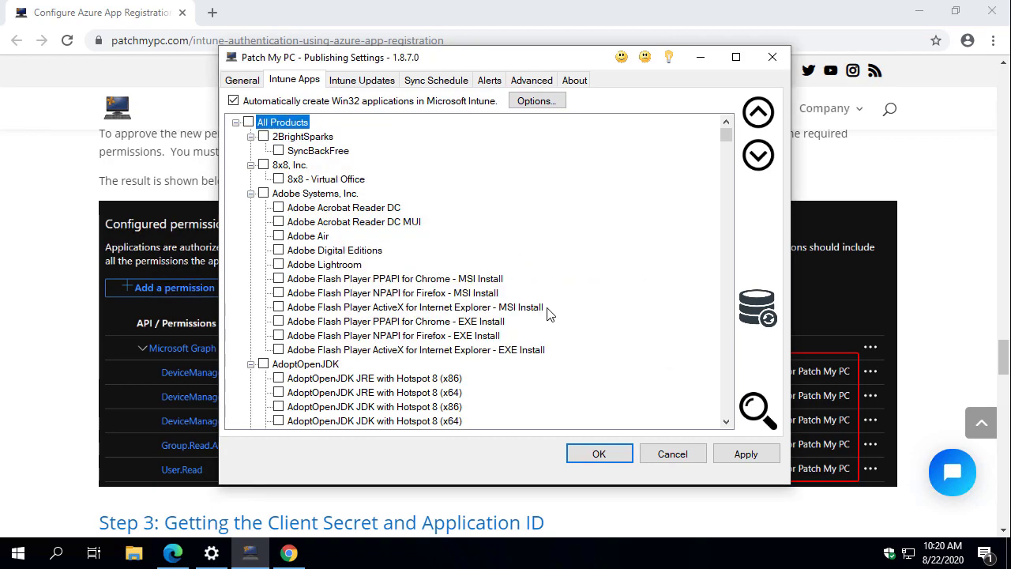
pyautogui.rightClick(290, 130)
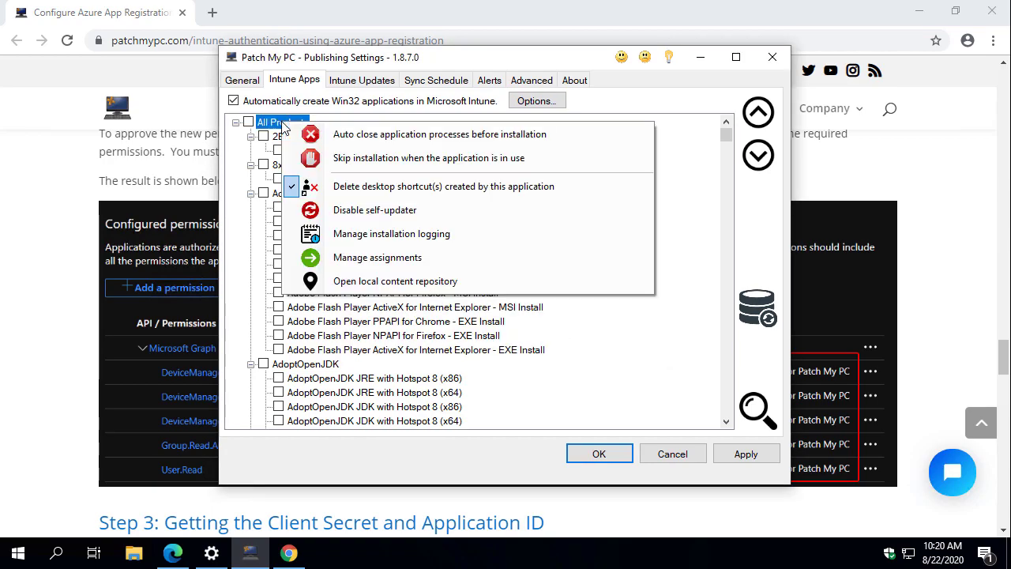
pyautogui.click(403, 210)
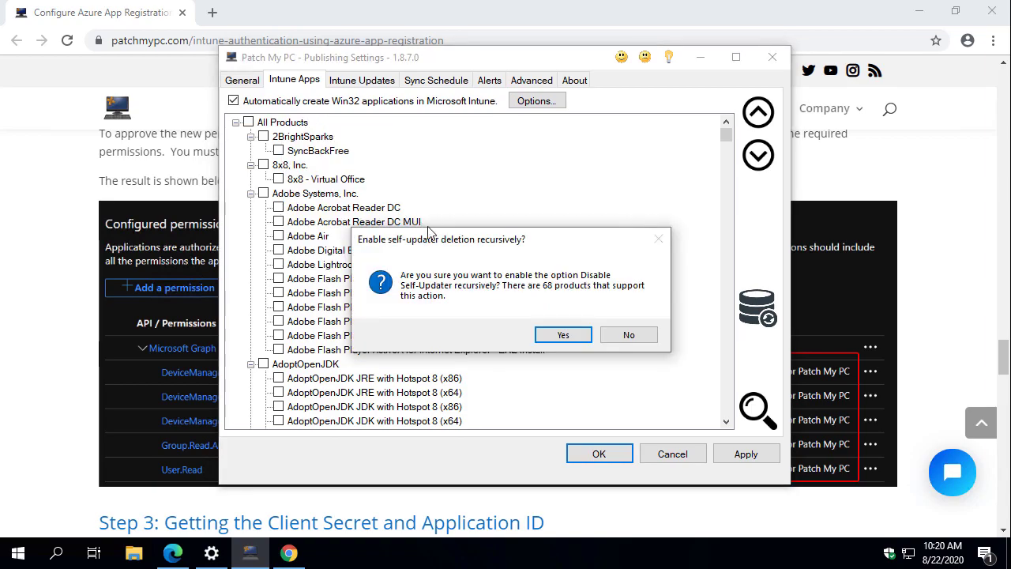
pyautogui.click(563, 336)
# Enable installation logging for All Products to %ProgramData%\PatchMyPCInstallLogs, with verbose MSI logging and the computer name as log prefix.
pyautogui.rightClick(279, 123)
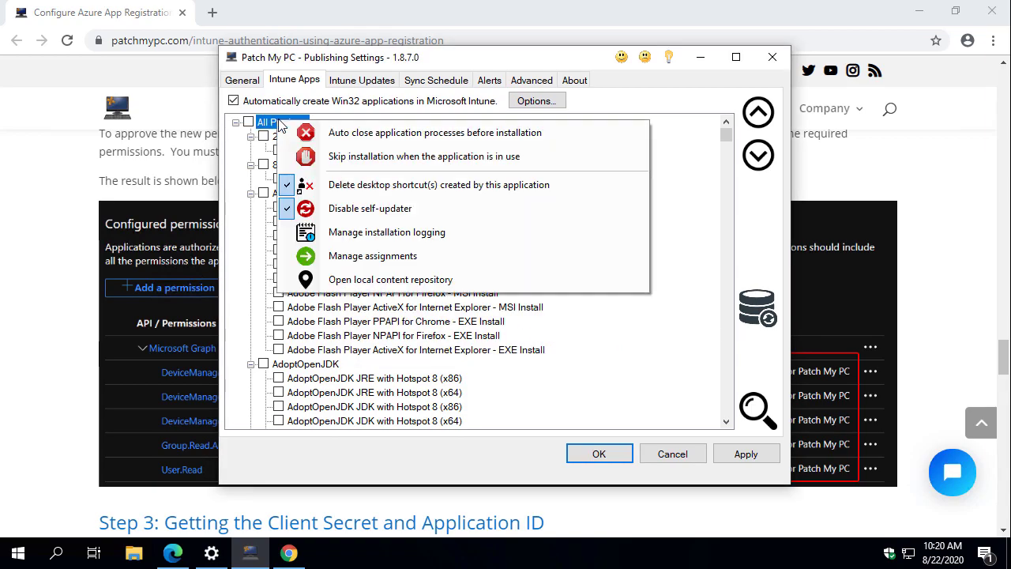
pyautogui.click(429, 230)
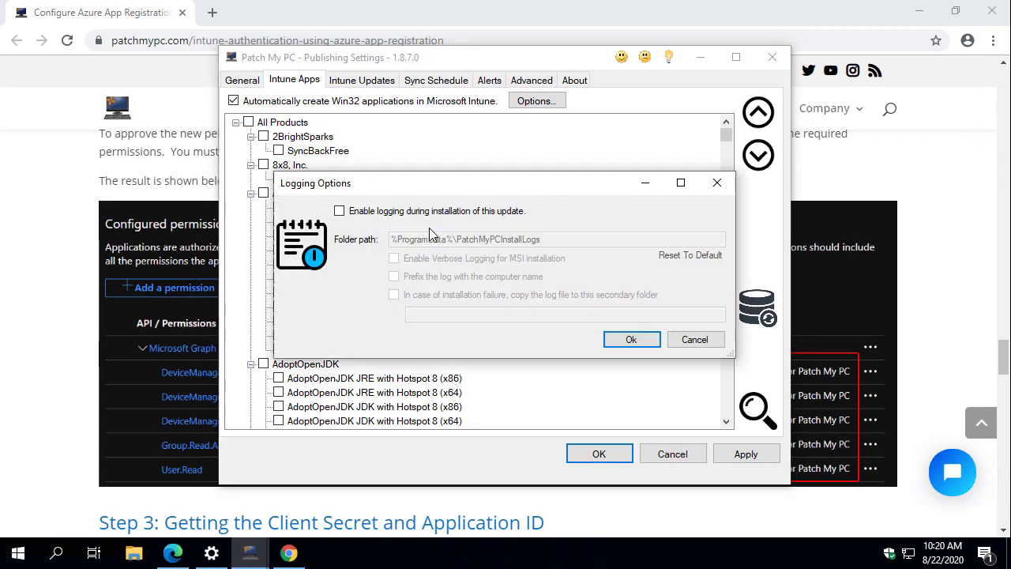
pyautogui.click(419, 213)
pyautogui.click(446, 259)
pyautogui.click(458, 275)
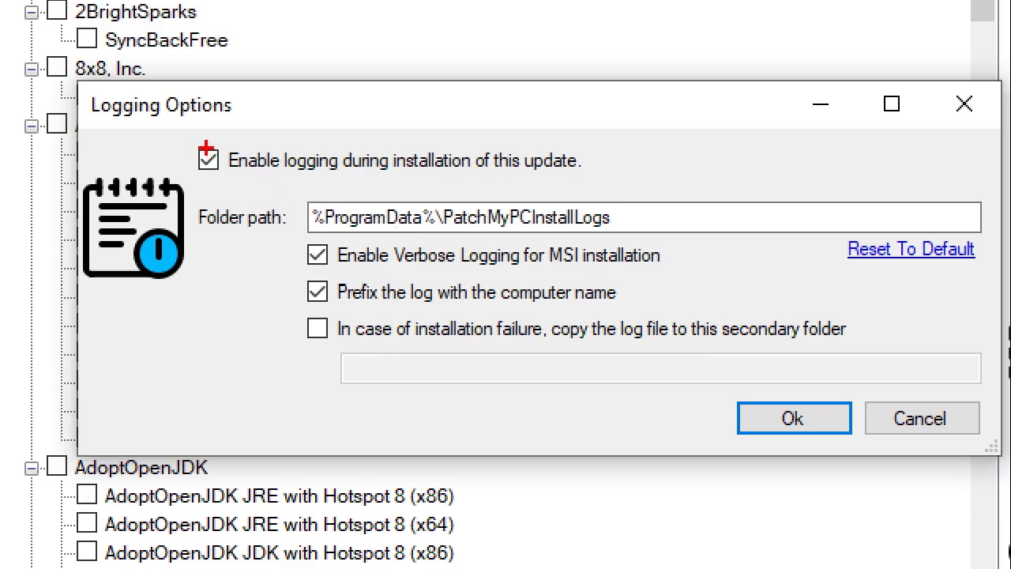
pyautogui.moveTo(191, 138)
pyautogui.mouseDown()
pyautogui.moveTo(782, 314)
pyautogui.moveTo(990, 391)
pyautogui.mouseUp()
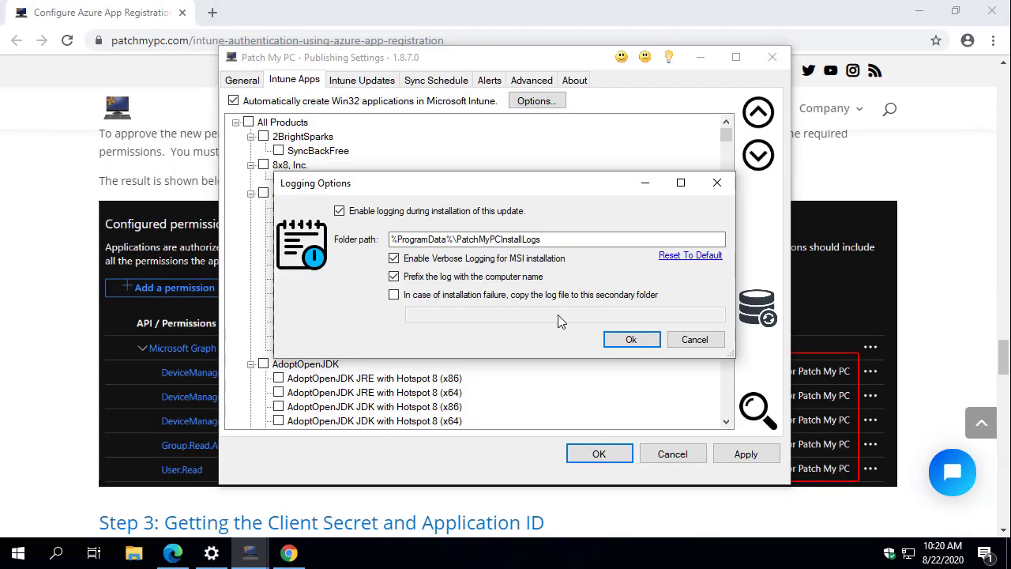
pyautogui.click(634, 346)
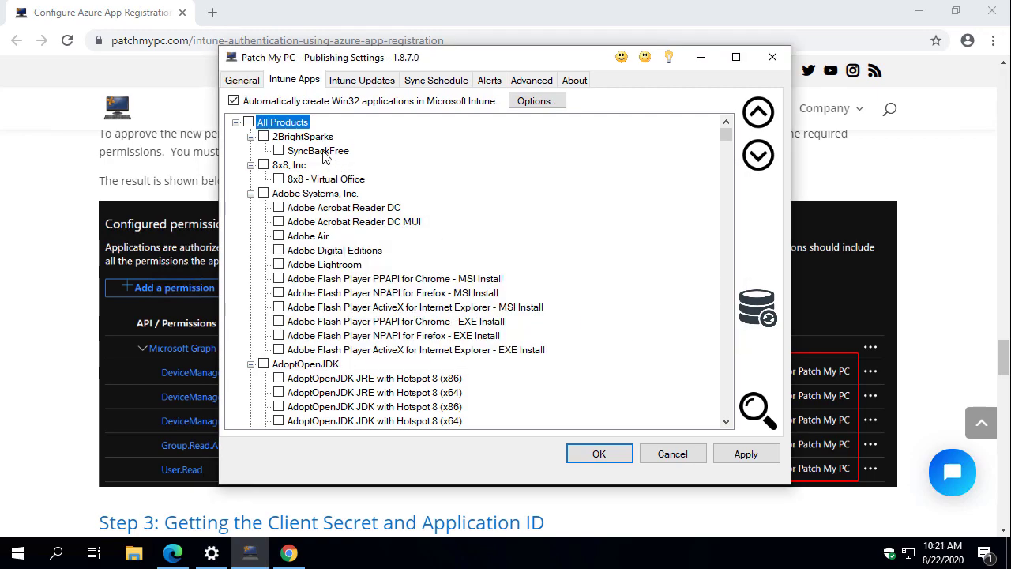
# Add All Users as an Available for enrolled devices assignment for All Products.
pyautogui.rightClick(291, 130)
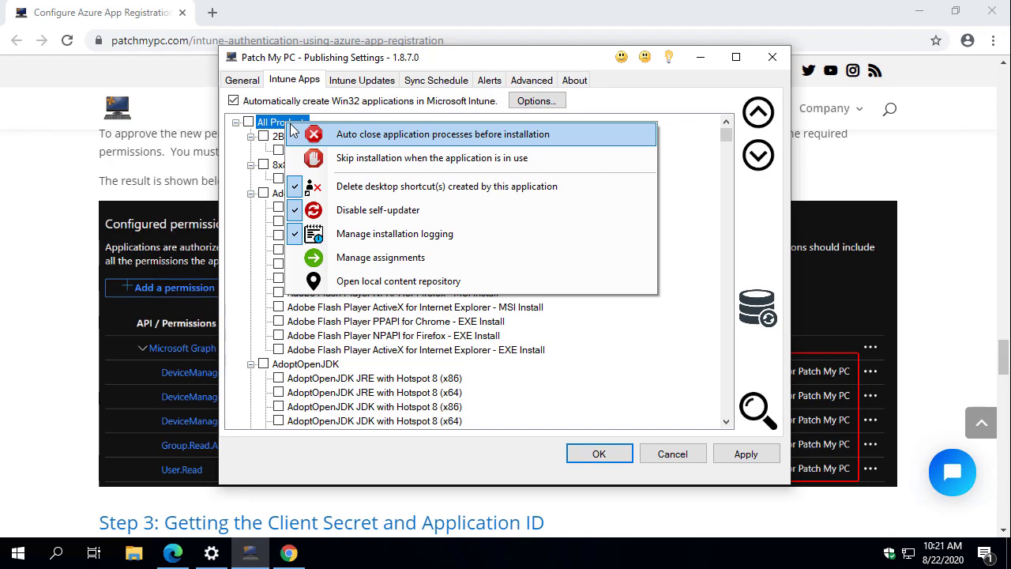
pyautogui.click(361, 260)
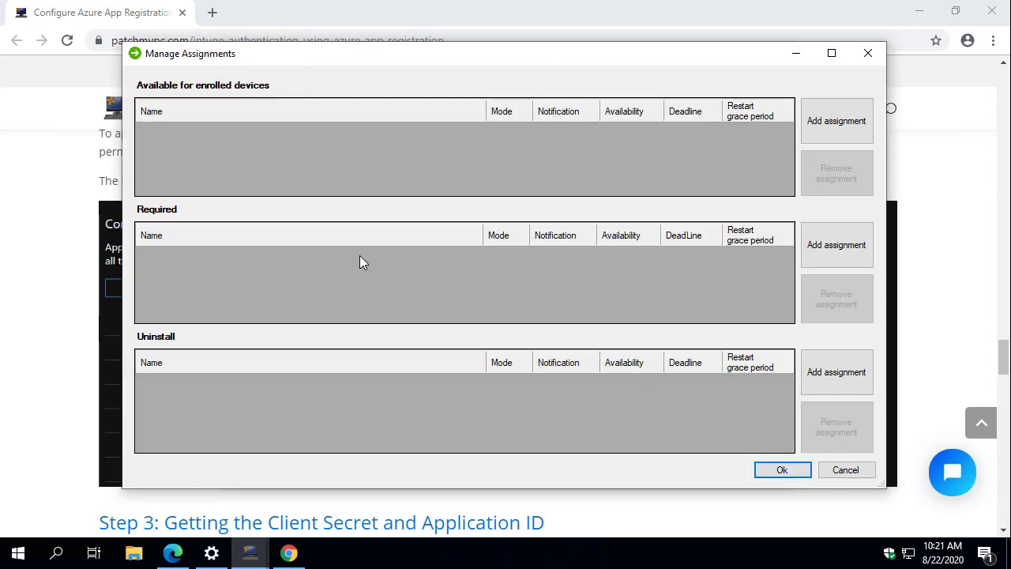
pyautogui.click(834, 123)
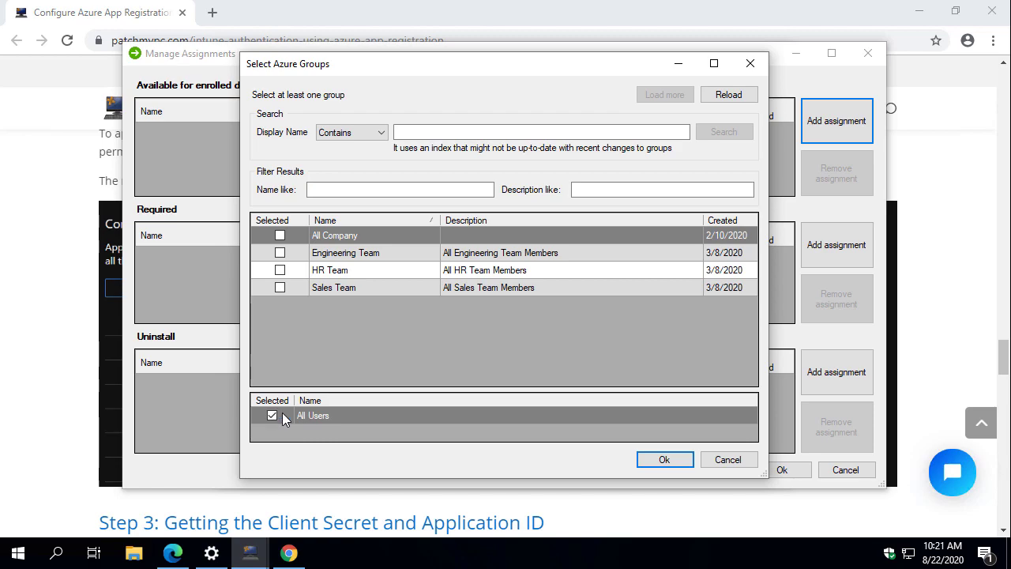
pyautogui.click(665, 460)
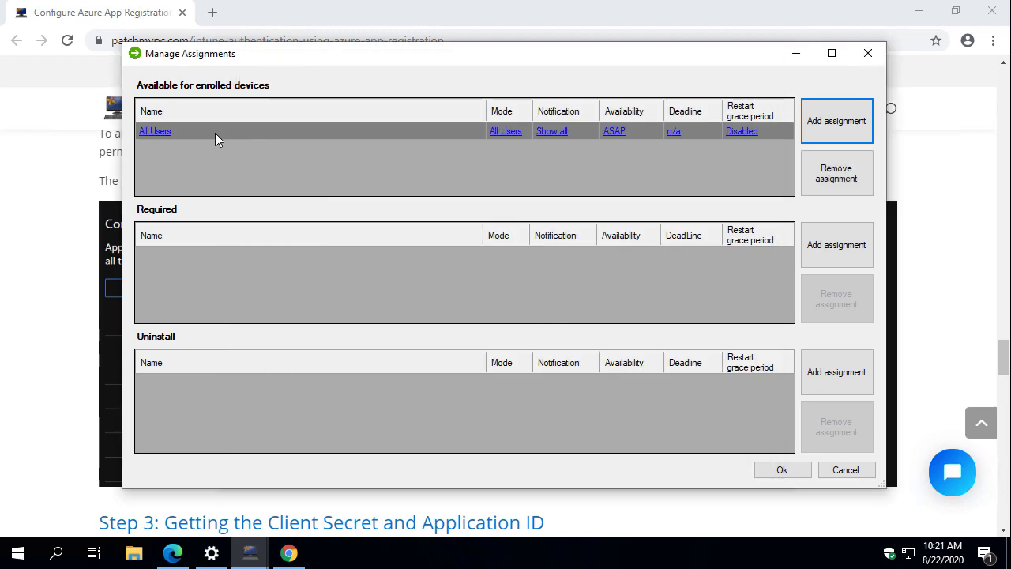
# Try the application availability and restart grace period options in the All Users assignment, and discard the changes.
pyautogui.click(156, 134)
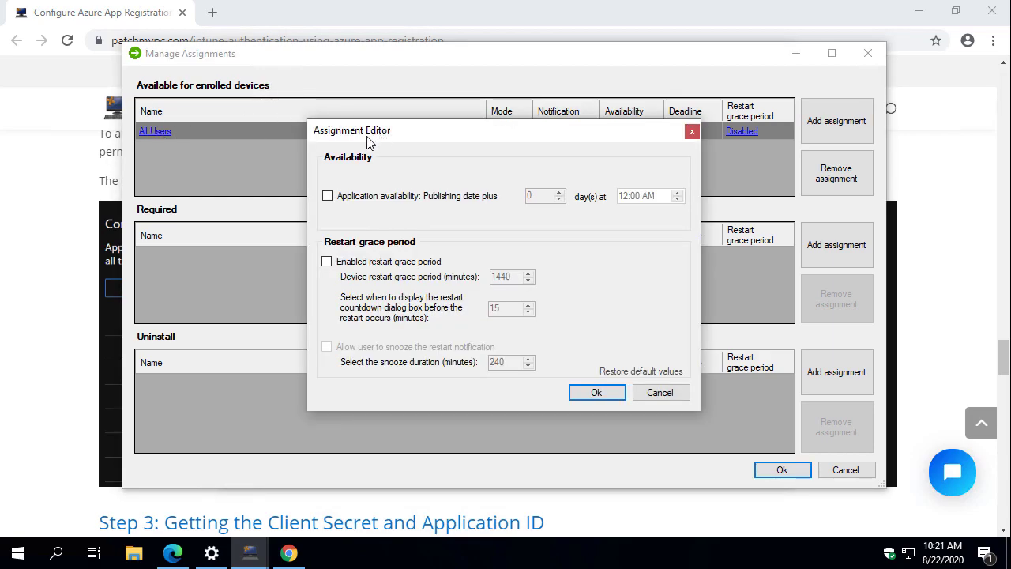
pyautogui.moveTo(379, 138); pyautogui.dragTo(252, 148)
pyautogui.click(272, 207)
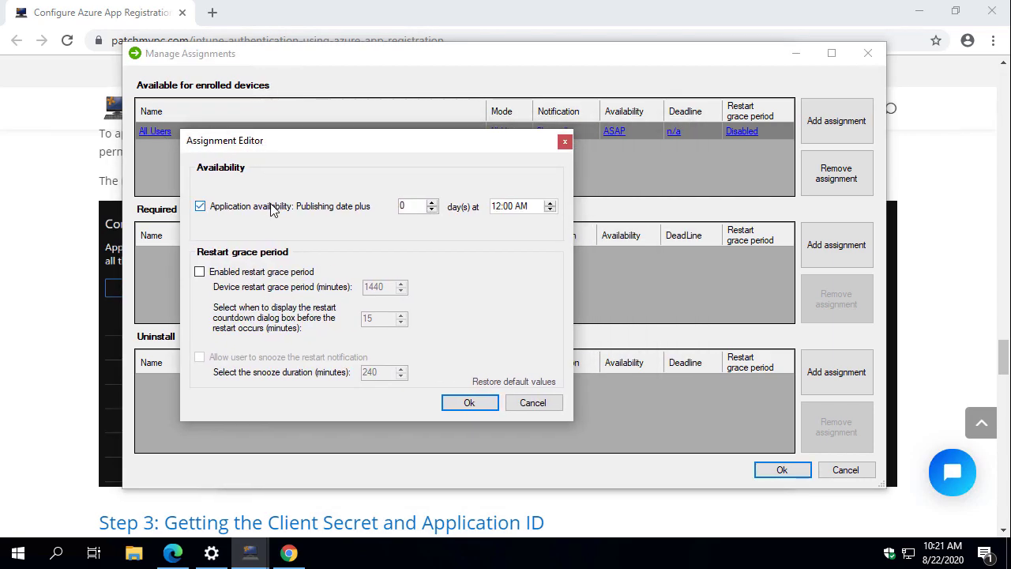
pyautogui.click(271, 207)
pyautogui.click(267, 273)
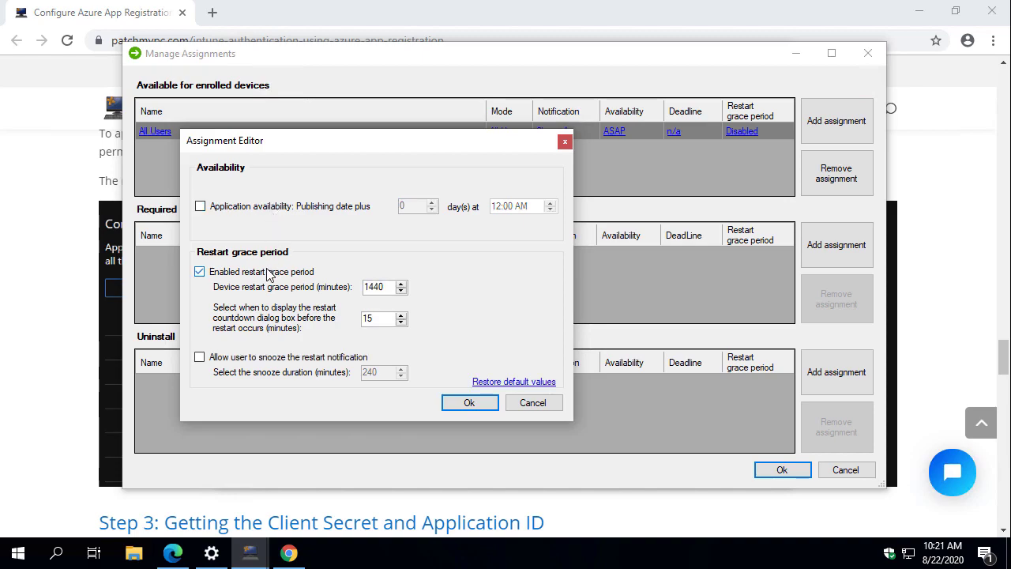
pyautogui.click(269, 273)
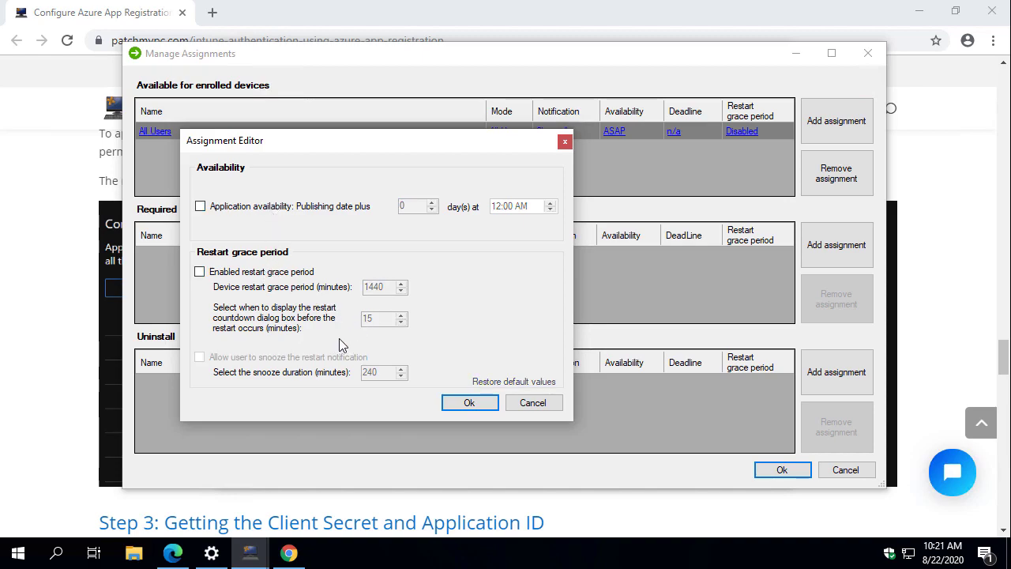
pyautogui.click(536, 404)
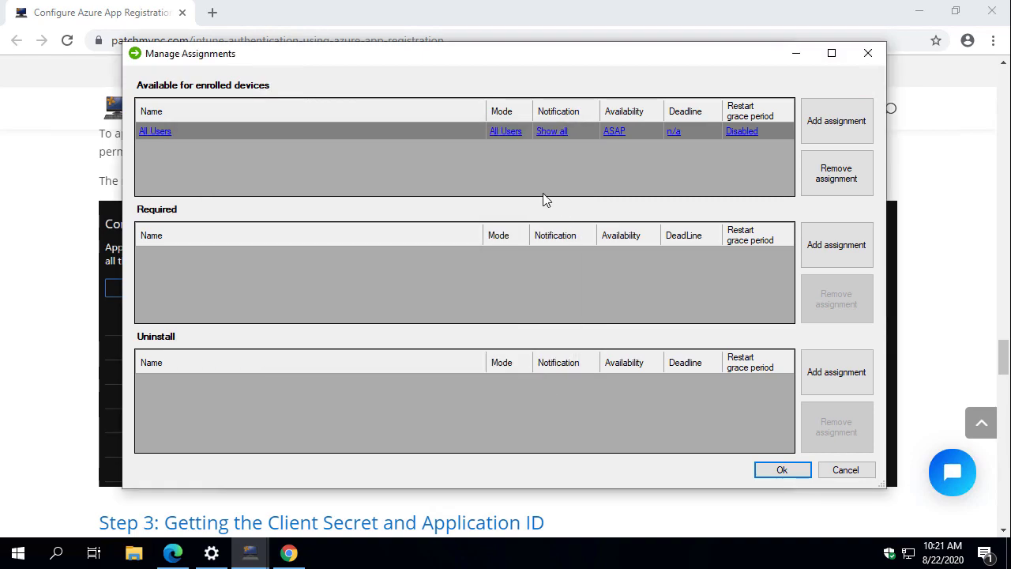
# Check the notification setting of the All Users assignment and save the assignments for All Products.
pyautogui.click(553, 140)
pyautogui.click(553, 140)
pyautogui.click(784, 471)
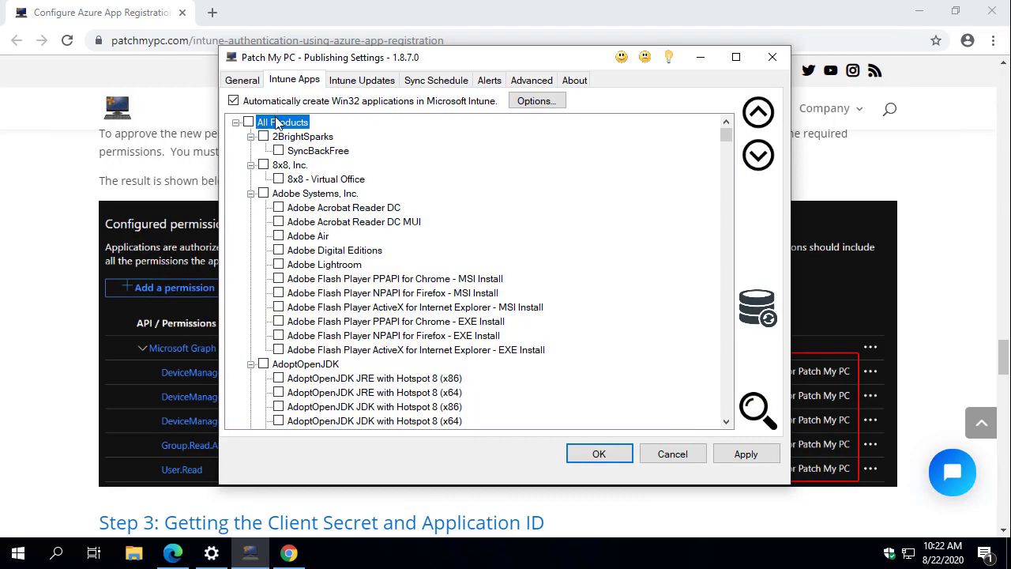
# Check the options inherited from All Products on the 2BrightSparks and 8x8, Inc. vendor entries.
pyautogui.rightClick(309, 139)
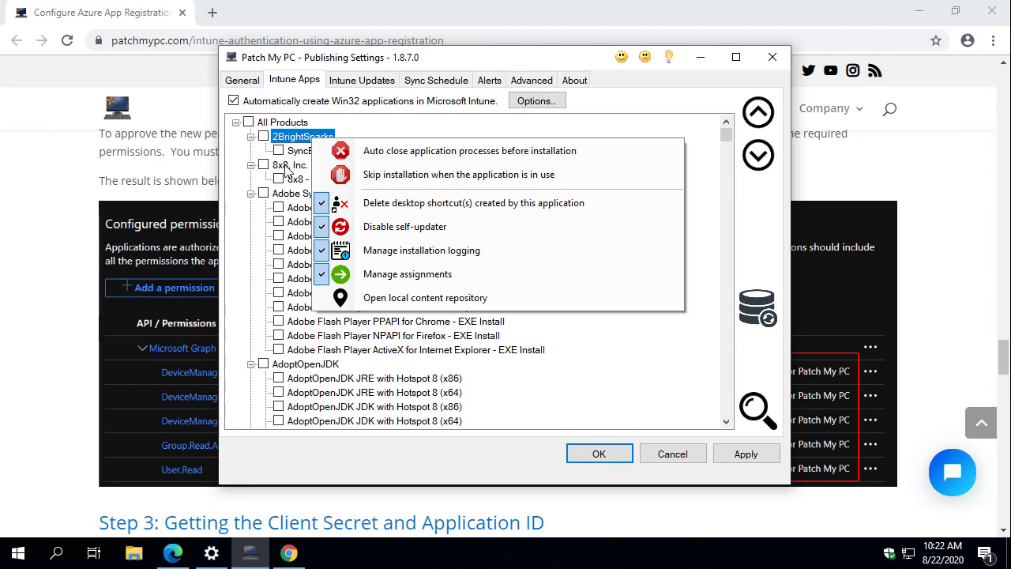
pyautogui.rightClick(287, 167)
pyautogui.click(287, 171)
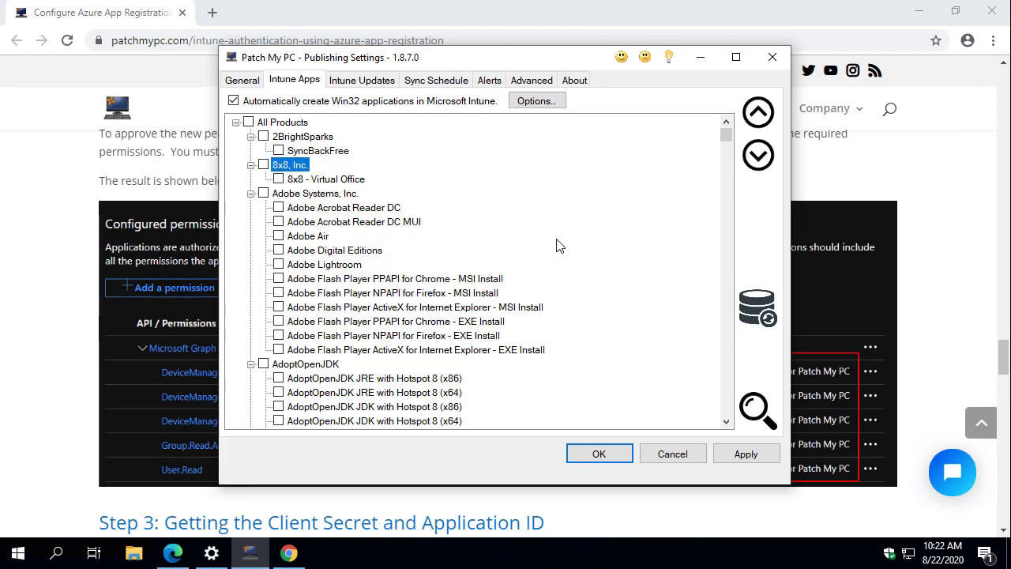
# Search the product list for Google, Inc. and enable Google Chrome (x64) for publishing.
pyautogui.hotkey('ctrl', 'f')
pyautogui.write('gogole')
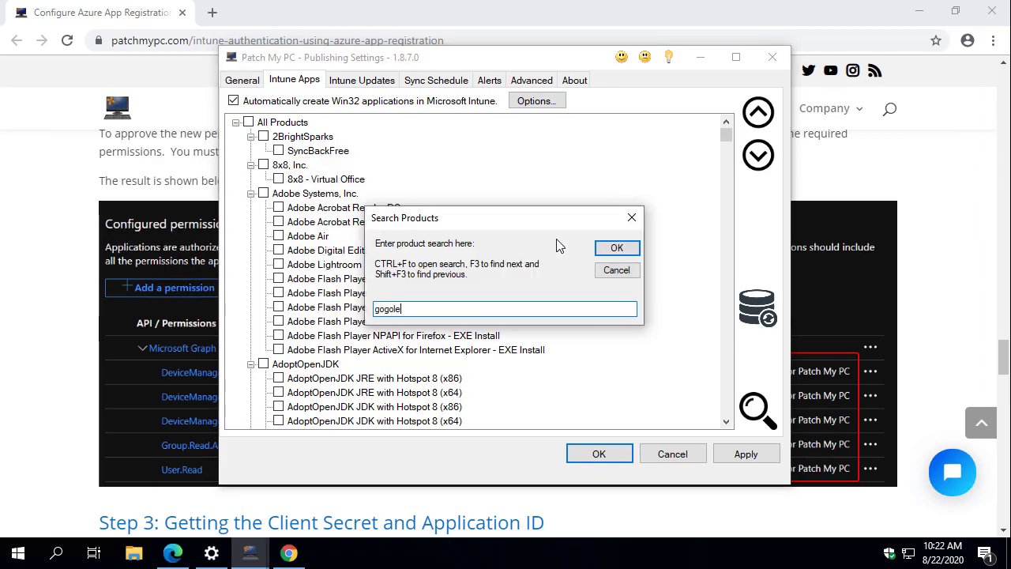
pyautogui.press('BackSpace')
pyautogui.press('BackSpace')
pyautogui.press('Return')
pyautogui.scroll(-4, 557, 244)
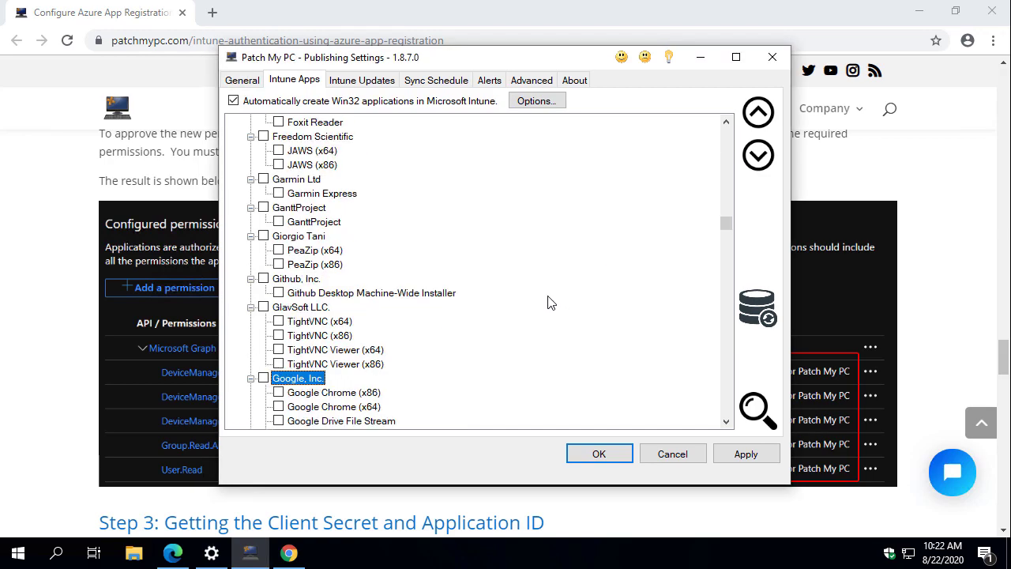
pyautogui.click(278, 278)
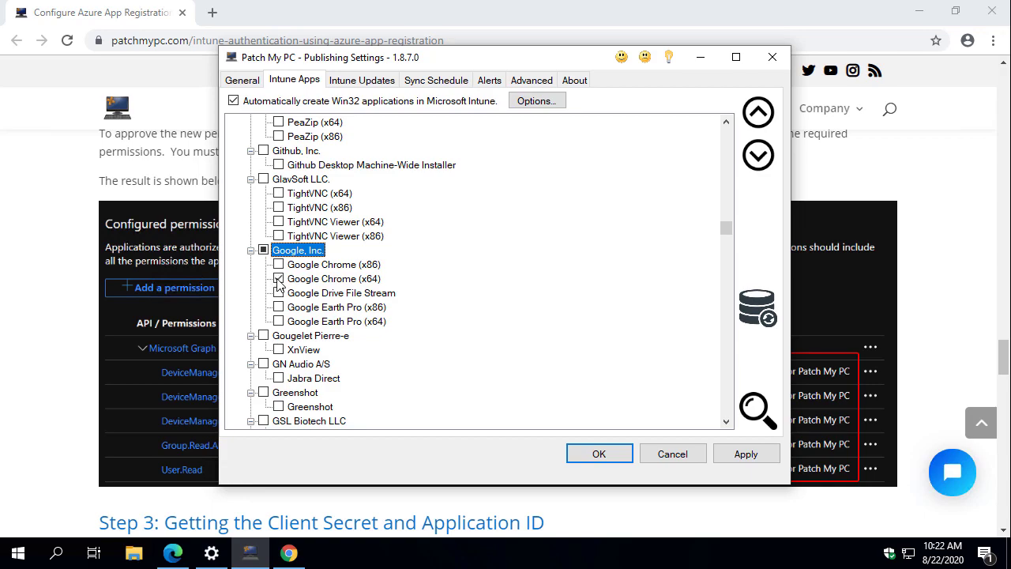
# Examine the options available for Google Chrome (x64), including custom pre/post scripts, command line modification and MST transformation files.
pyautogui.click(312, 279)
pyautogui.scroll(-2, 317, 278)
pyautogui.rightClick(330, 196)
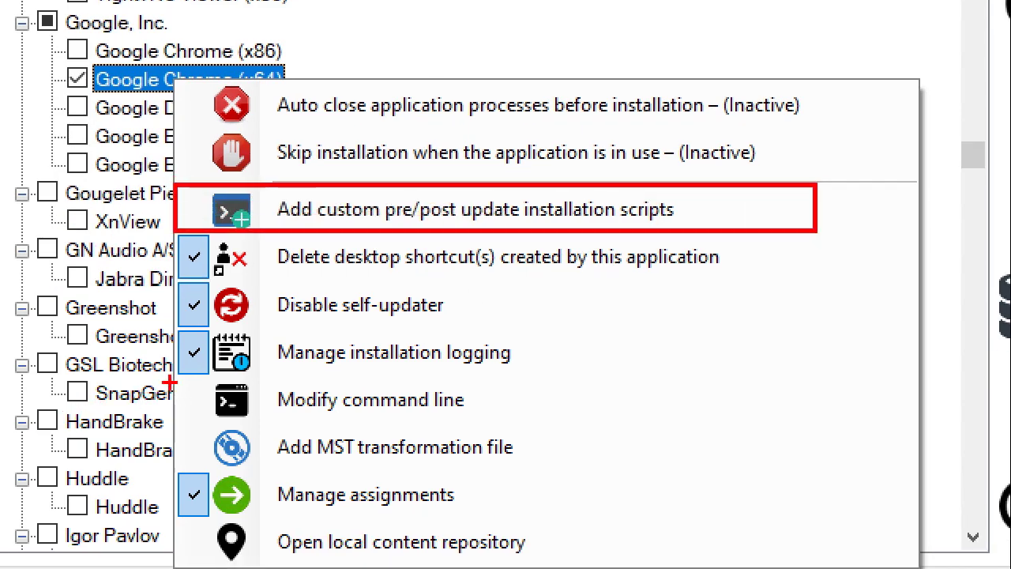
pyautogui.moveTo(169, 377); pyautogui.dragTo(619, 472)
pyautogui.moveTo(490, 400); pyautogui.dragTo(557, 378)
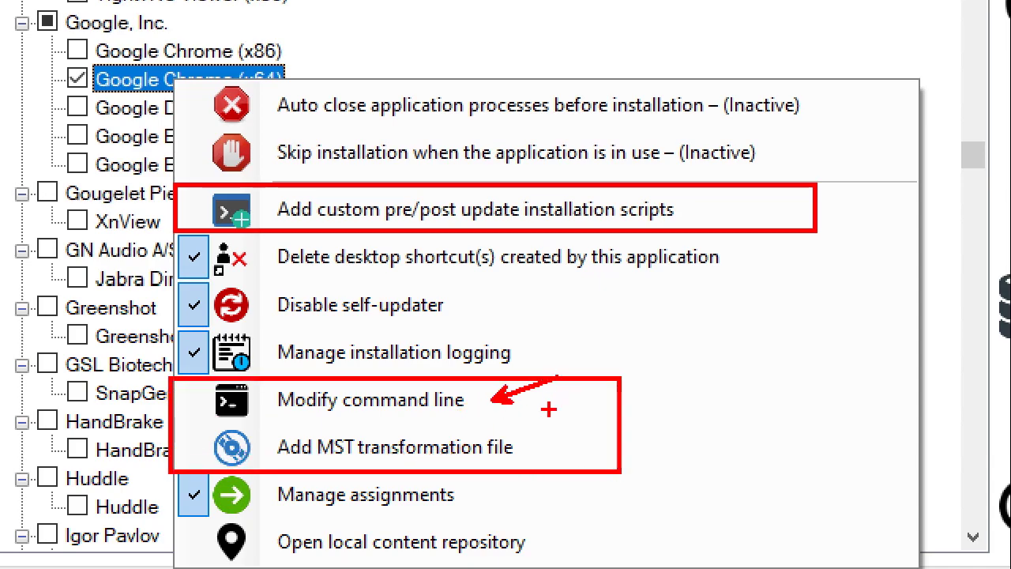
pyautogui.moveTo(525, 449); pyautogui.dragTo(598, 421)
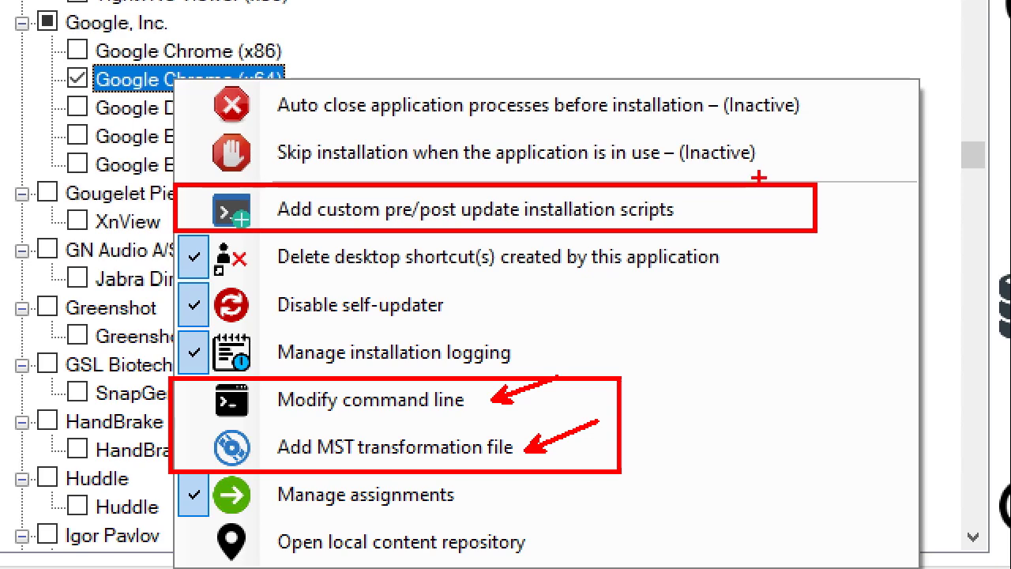
pyautogui.moveTo(690, 211); pyautogui.dragTo(799, 212)
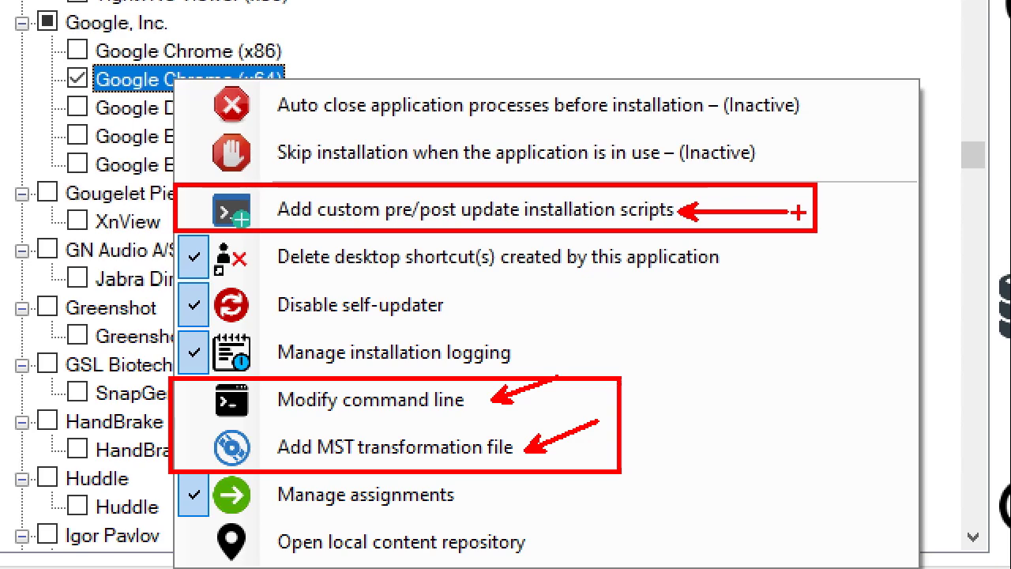
pyautogui.press('Escape')
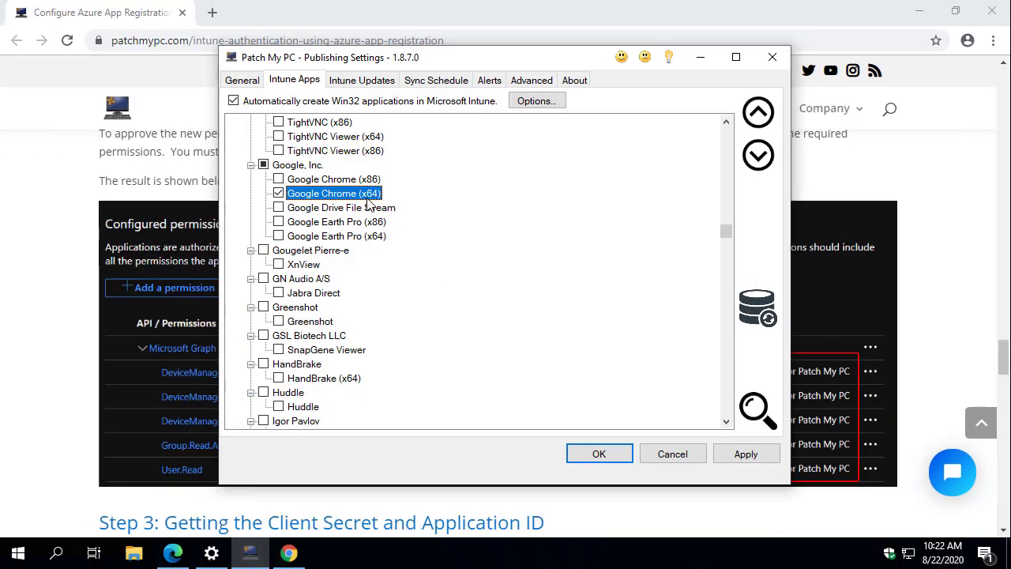
# Apply the Google Chrome selection, and search the product list for "edge" to enable Microsoft Edge (x64).
pyautogui.click(742, 455)
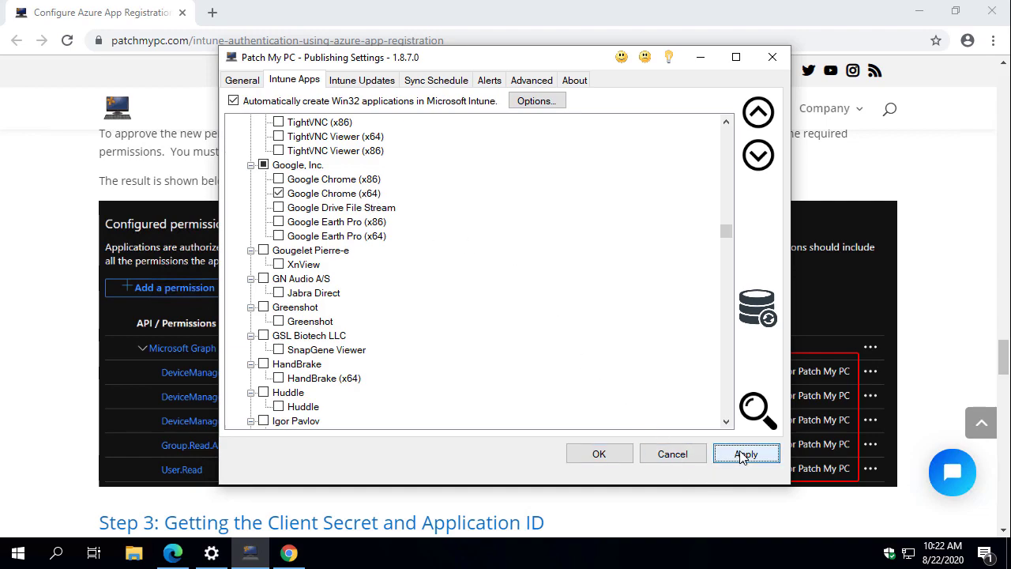
pyautogui.click(597, 358)
pyautogui.scroll(15, 605, 339)
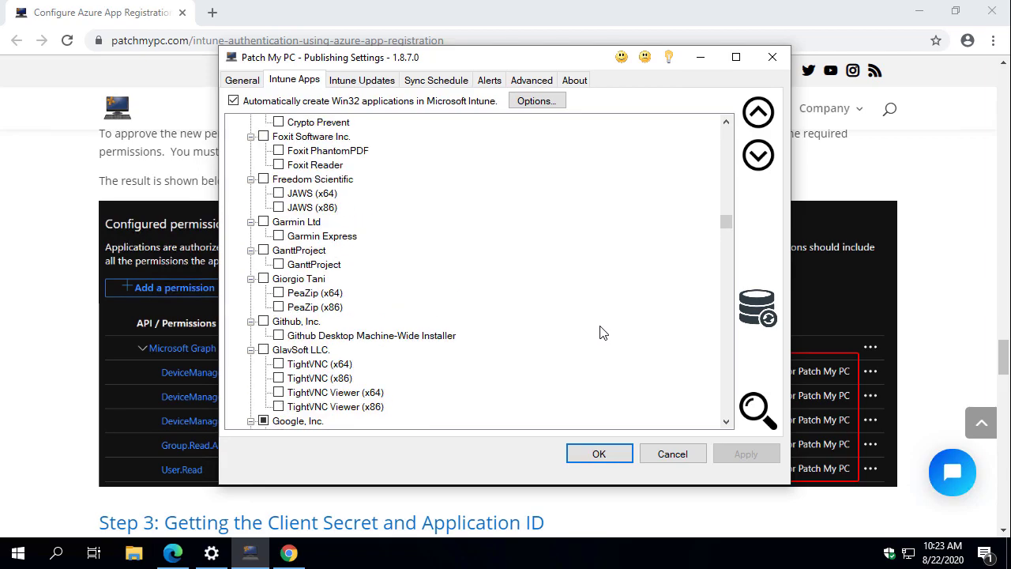
pyautogui.scroll(10, 608, 320)
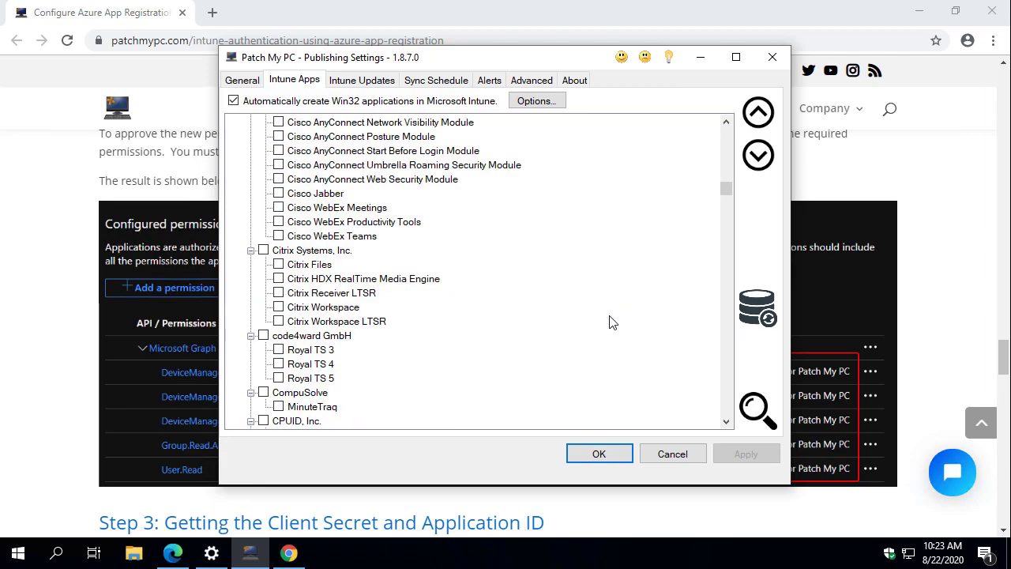
pyautogui.hotkey('ctrl', 'f')
pyautogui.write('edge')
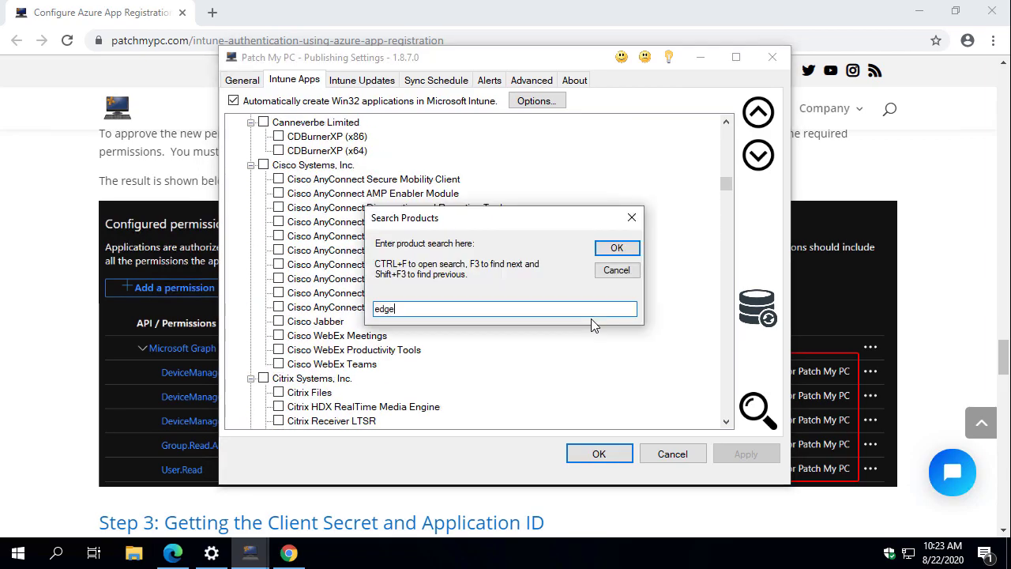
pyautogui.press('Return')
pyautogui.scroll(-5, 499, 324)
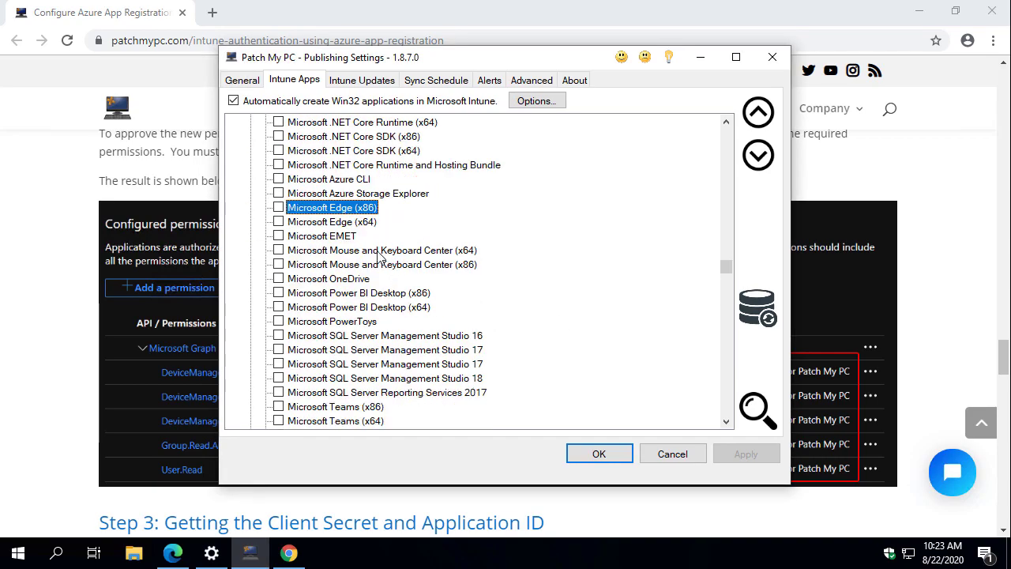
pyautogui.click(279, 221)
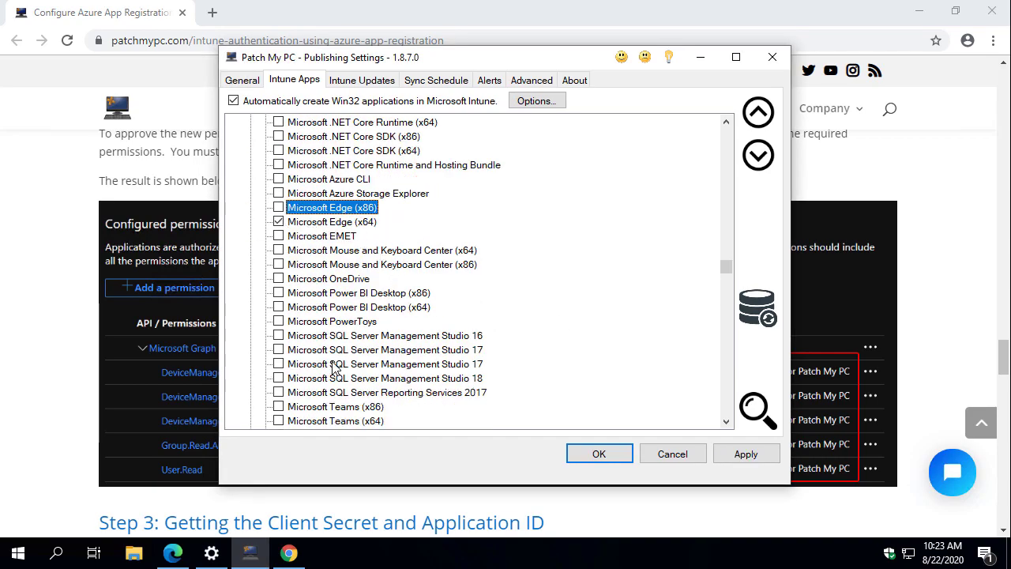
# Enable Microsoft SQL Server Management Studio 18 and Microsoft Power BI Desktop (x64), and apply the changes.
pyautogui.scroll(-2, 332, 403)
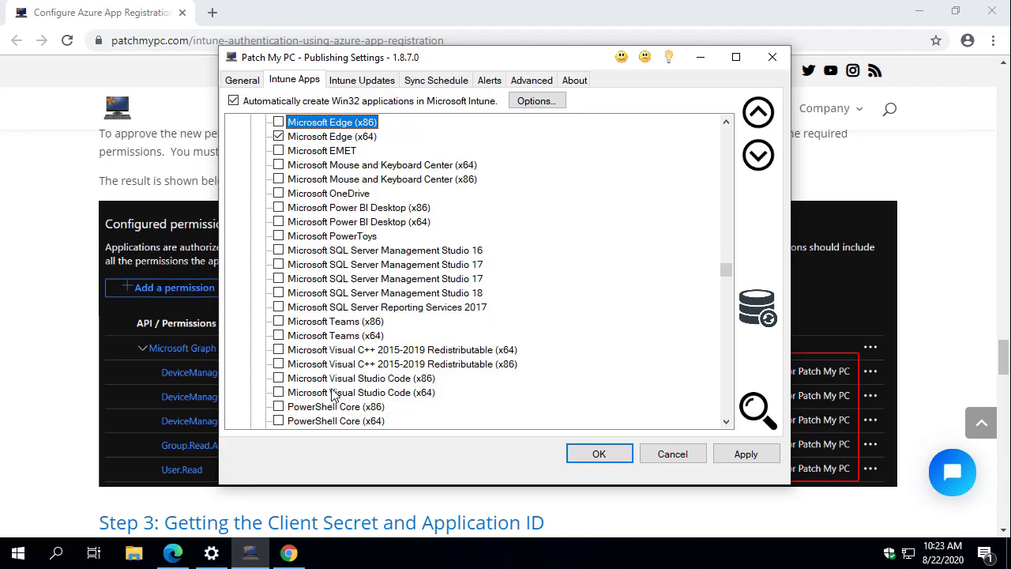
pyautogui.click(278, 293)
pyautogui.scroll(2, 385, 330)
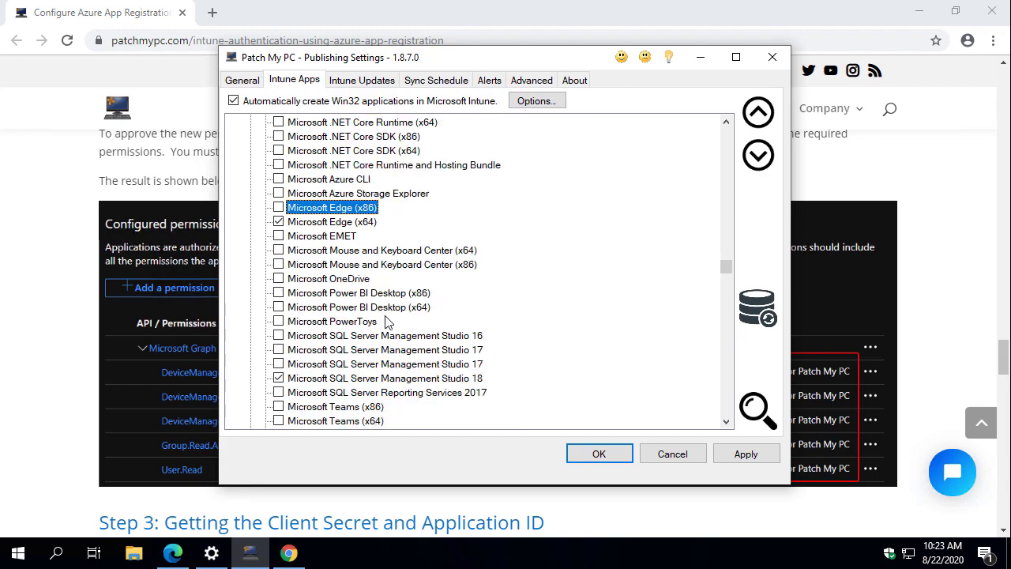
pyautogui.click(278, 311)
pyautogui.click(746, 455)
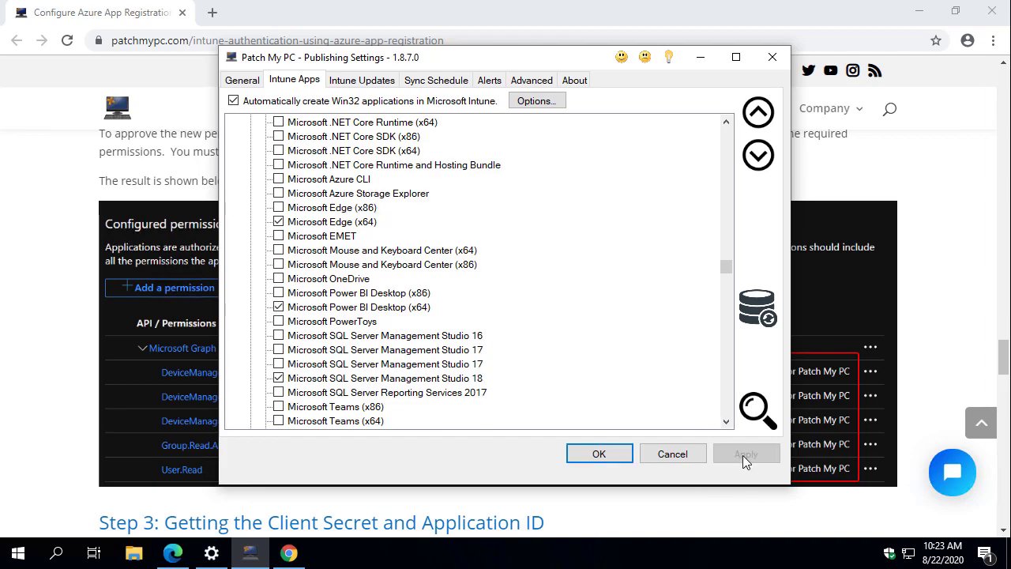
# Enable Adobe Acrobat Reader DC and Adobe Air under Adobe Systems, Inc., and apply the changes.
pyautogui.scroll(10, 478, 241)
pyautogui.scroll(15, 469, 240)
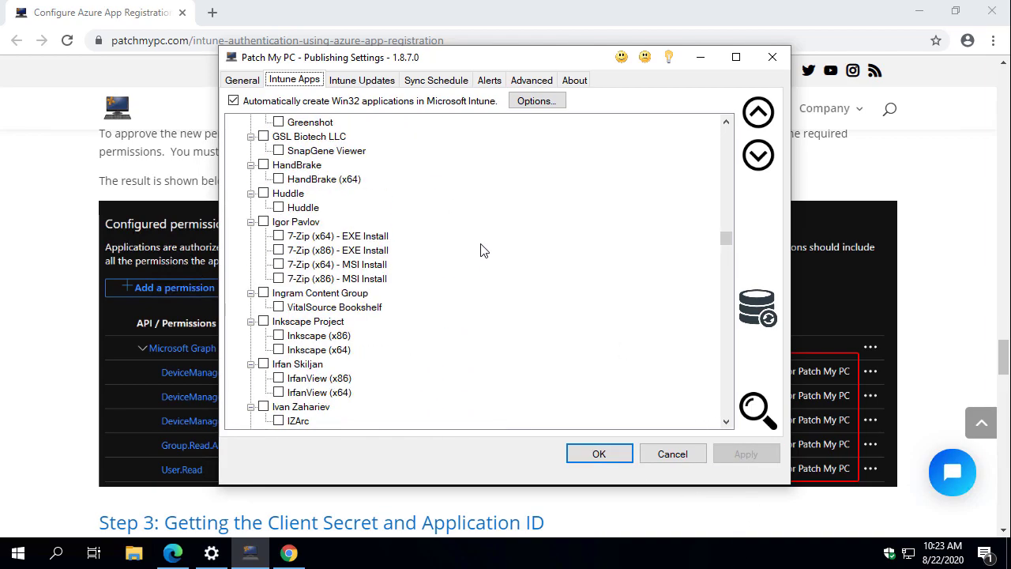
pyautogui.scroll(20, 478, 245)
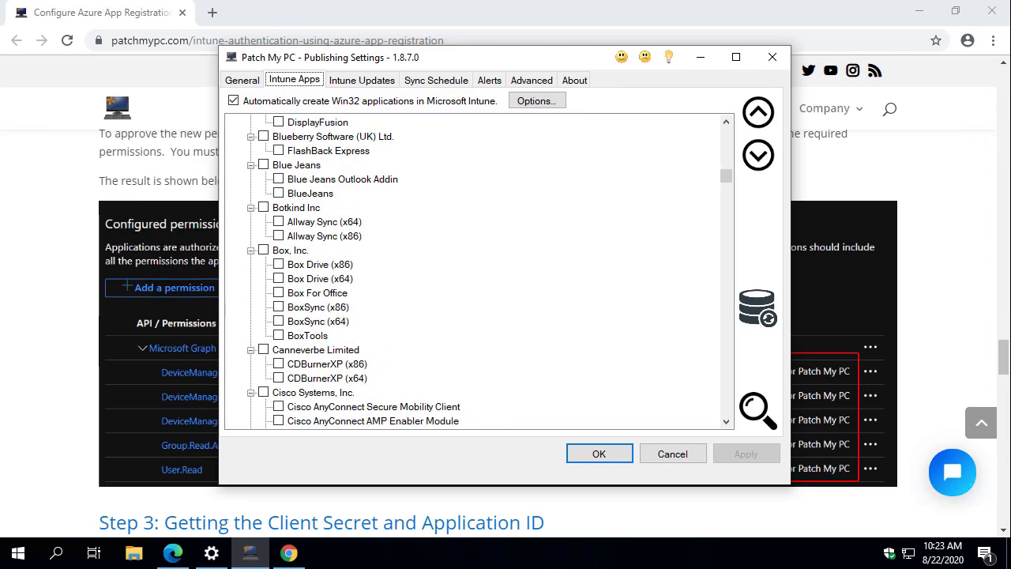
pyautogui.scroll(10, 490, 233)
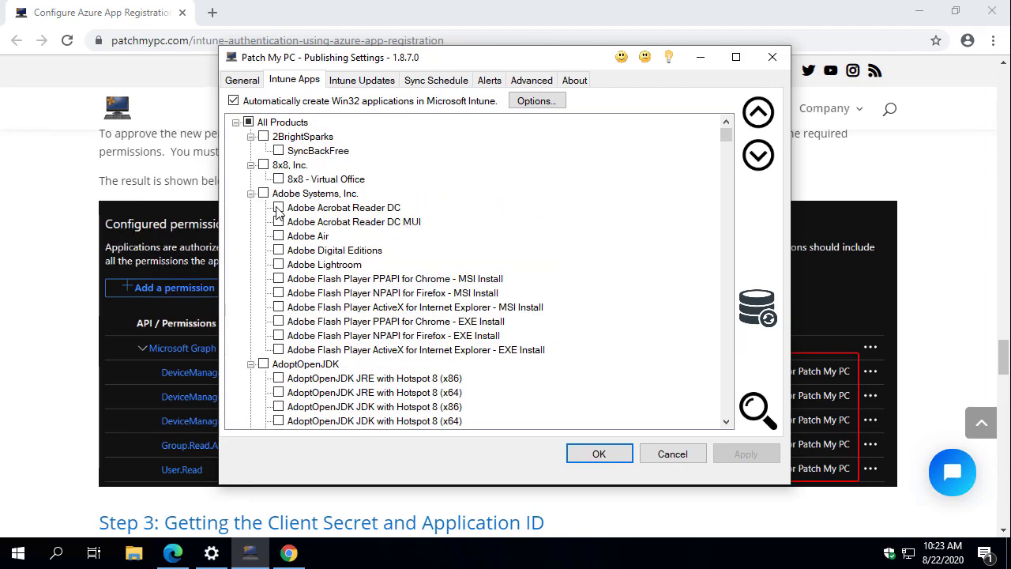
pyautogui.click(278, 208)
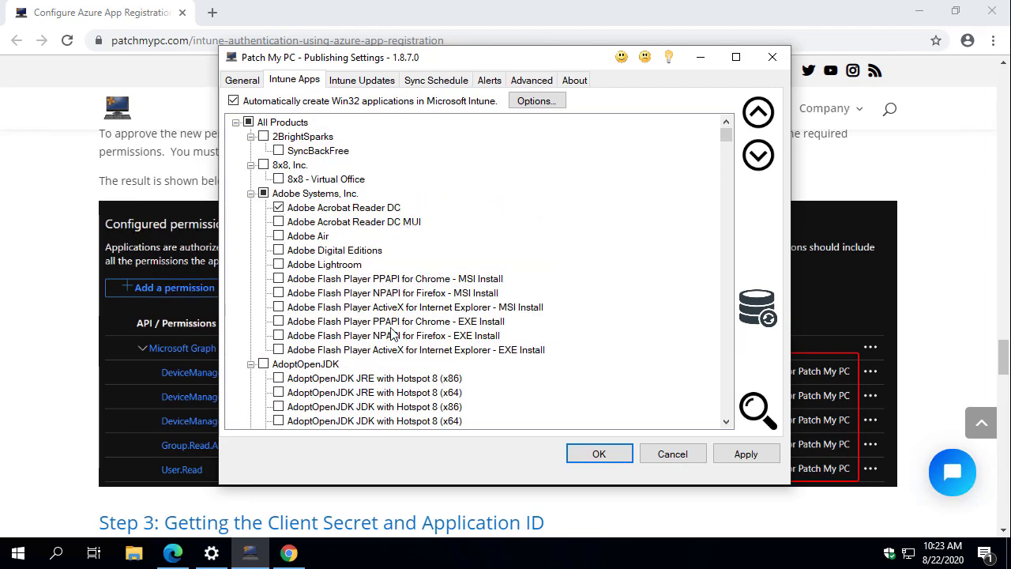
pyautogui.click(278, 236)
pyautogui.click(755, 455)
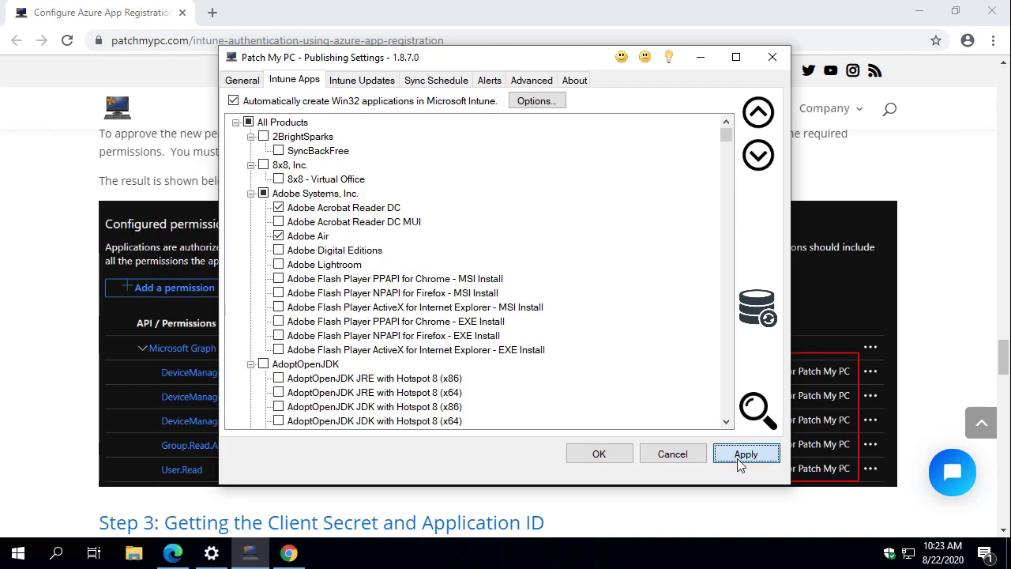
pyautogui.scroll(-20, 582, 307)
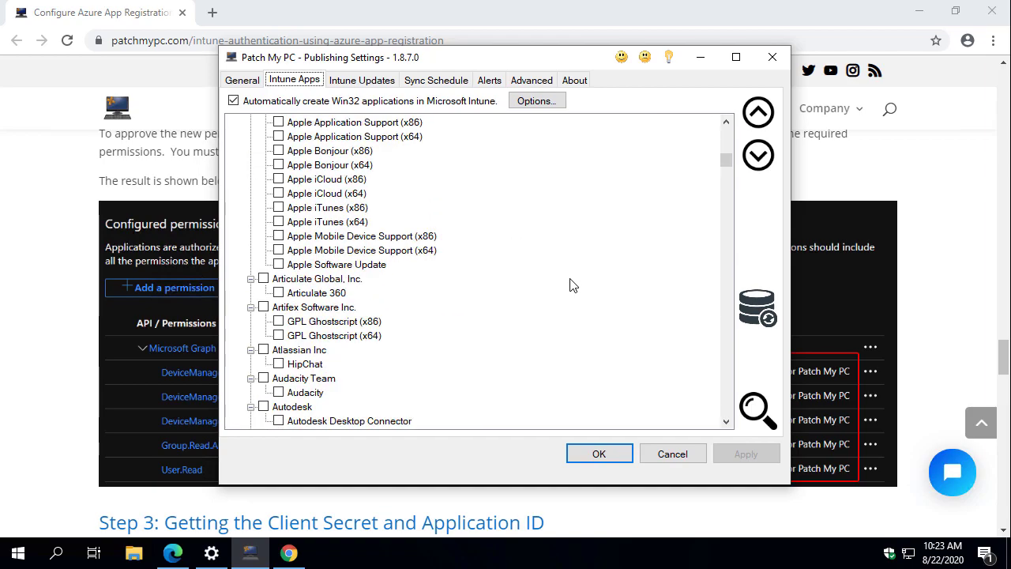
# Examine the customization options available for Adobe Air and Adobe Acrobat Reader DC.
pyautogui.scroll(20, 586, 271)
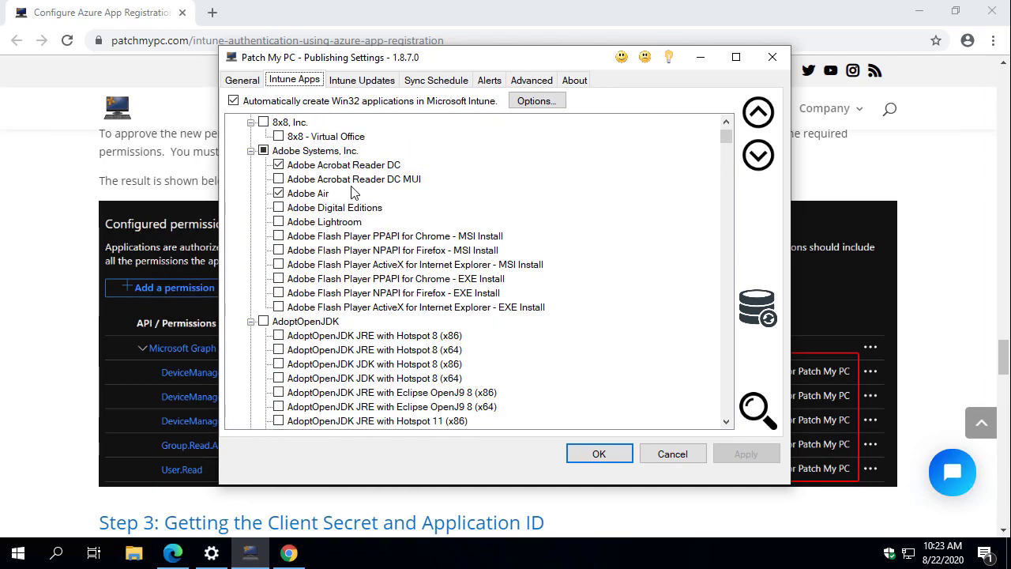
pyautogui.click(306, 195)
pyautogui.rightClick(308, 196)
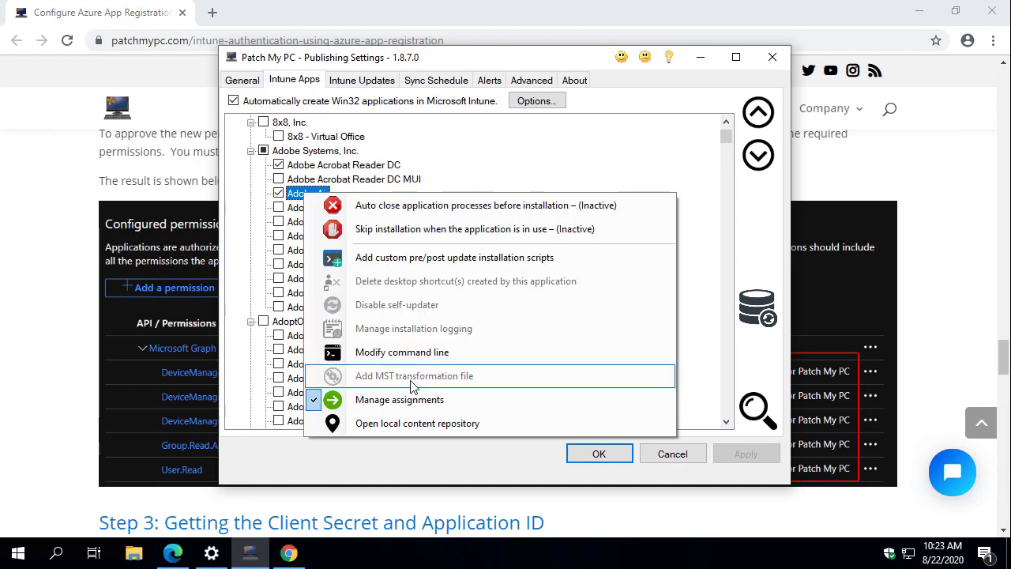
pyautogui.click(314, 463)
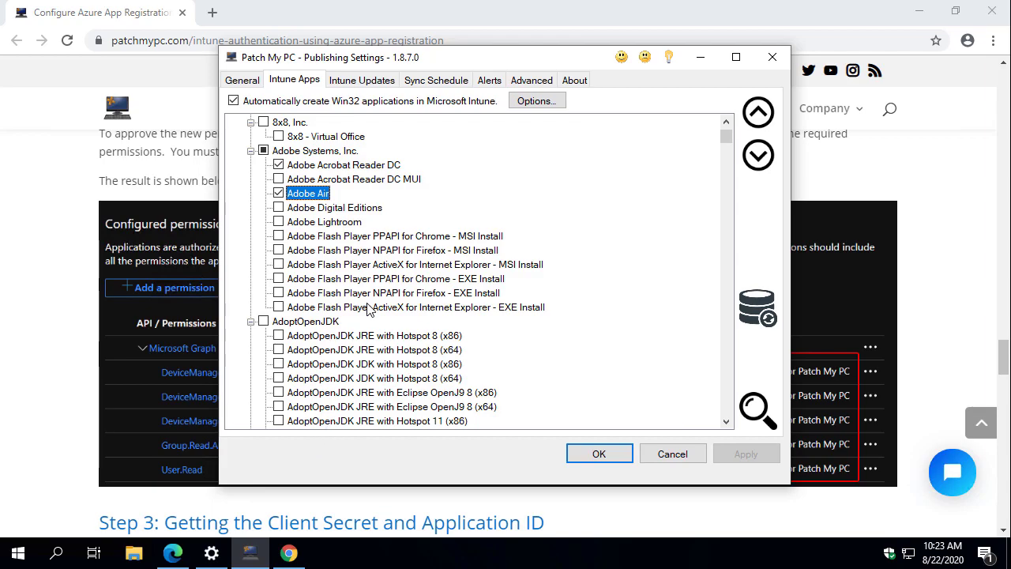
pyautogui.rightClick(310, 166)
pyautogui.click(308, 455)
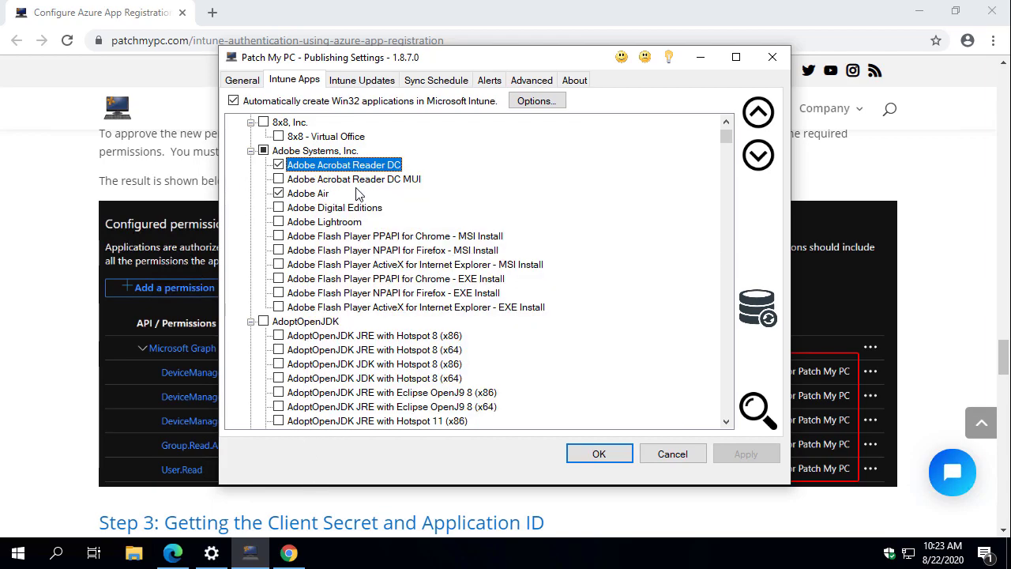
# Enable automatically updating applications in Microsoft Intune, and review the options offered for All Products on the updates list.
pyautogui.click(362, 87)
pyautogui.click(338, 104)
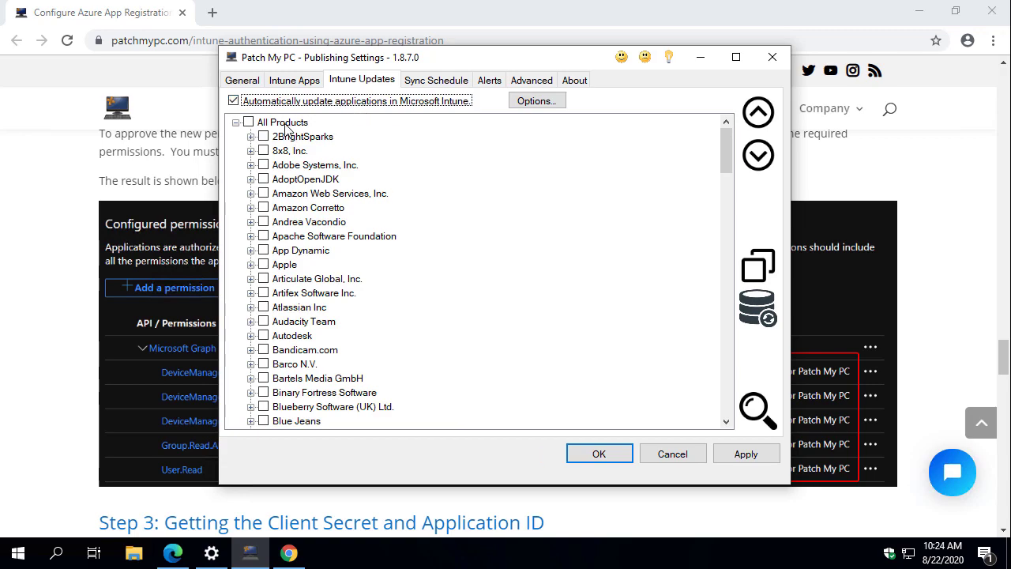
pyautogui.rightClick(285, 125)
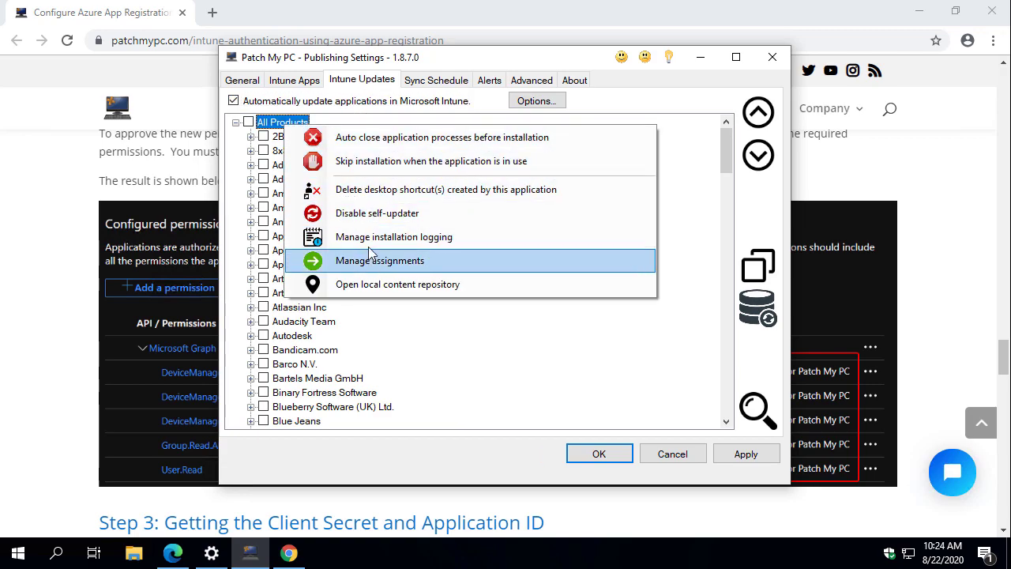
pyautogui.click(743, 350)
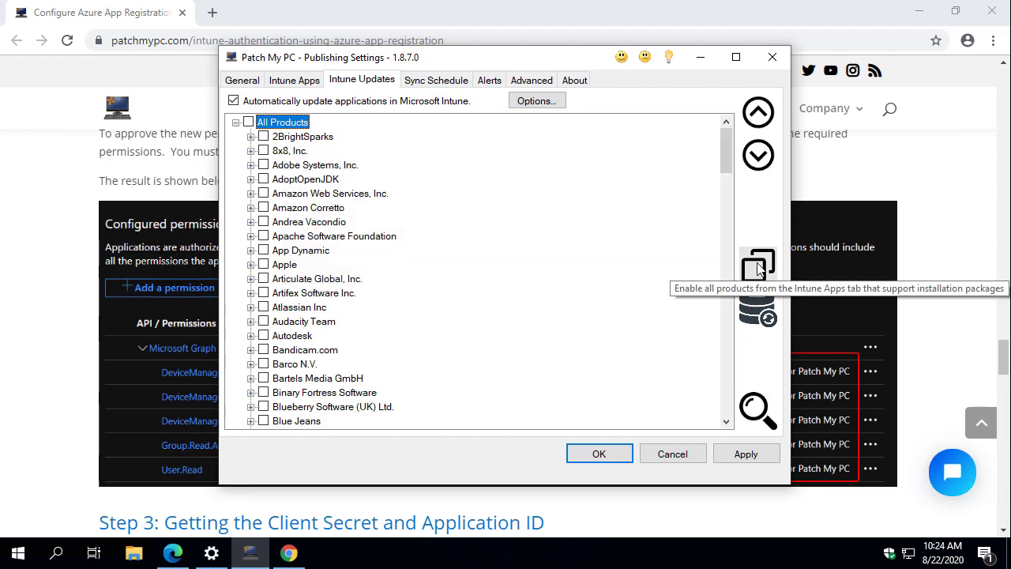
# Copy the enabled Intune Apps products with their custom actions into Intune Updates, and review the installation logging options for All Products.
pyautogui.click(761, 268)
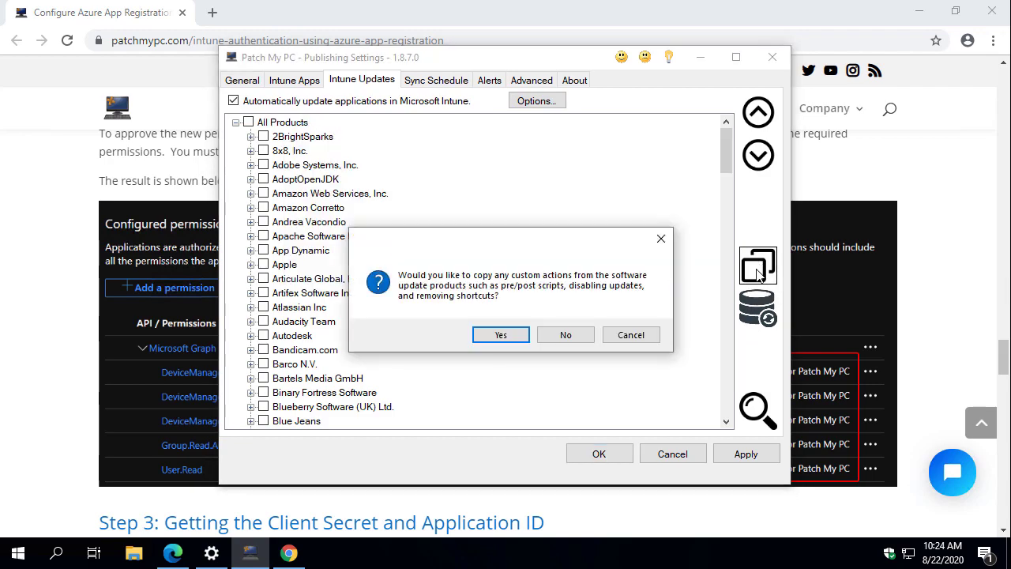
pyautogui.click(498, 337)
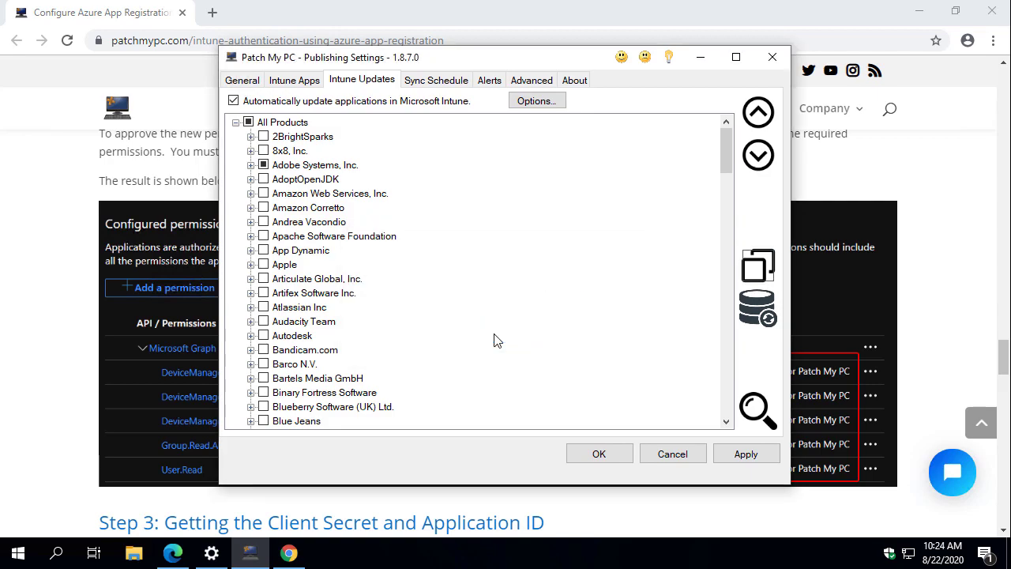
pyautogui.rightClick(290, 125)
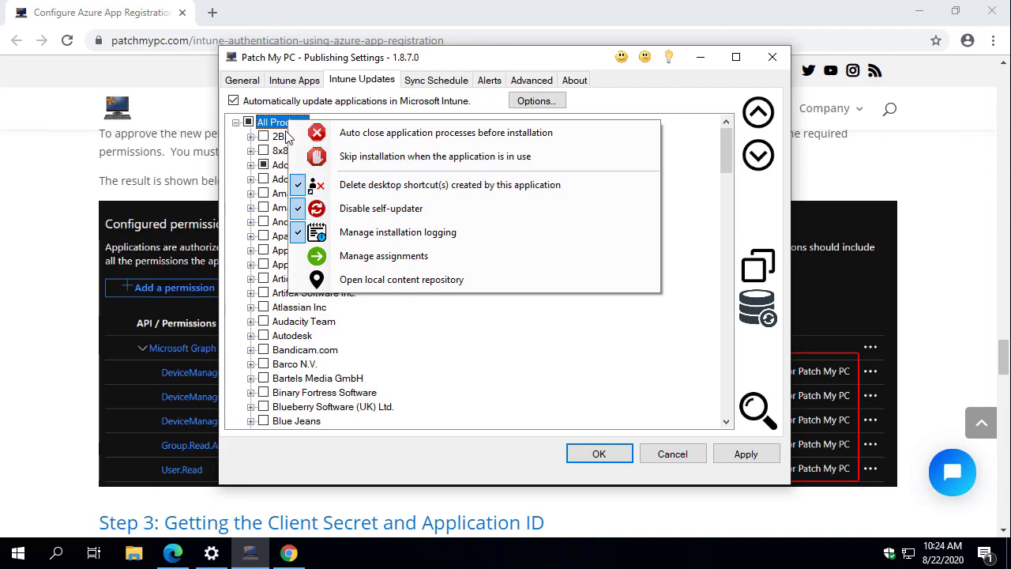
pyautogui.click(349, 233)
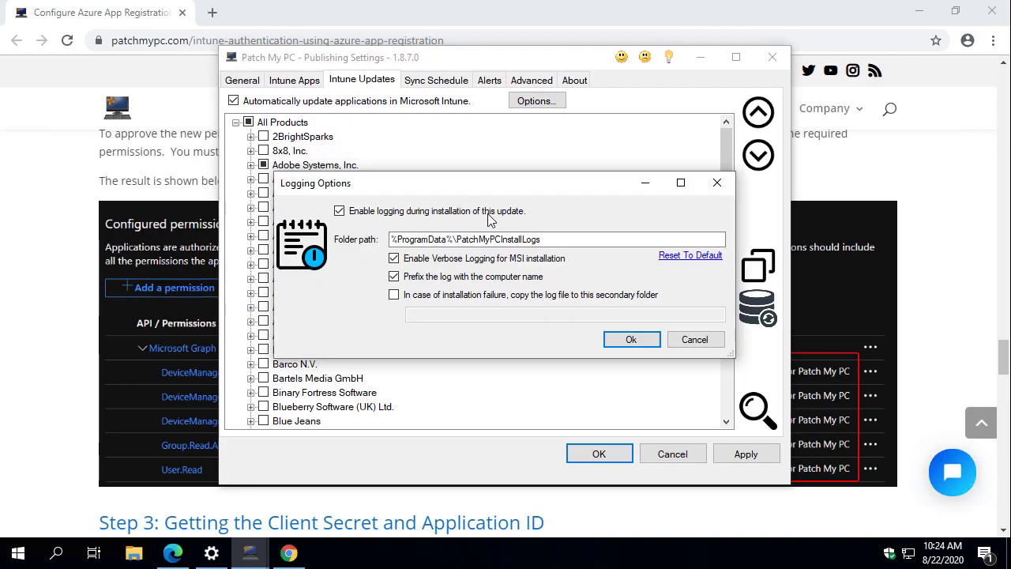
pyautogui.click(694, 340)
# Clear the All Products selection, search the update products for "7-z", and enable 7-Zip (x64) - MSI Install.
pyautogui.click(248, 122)
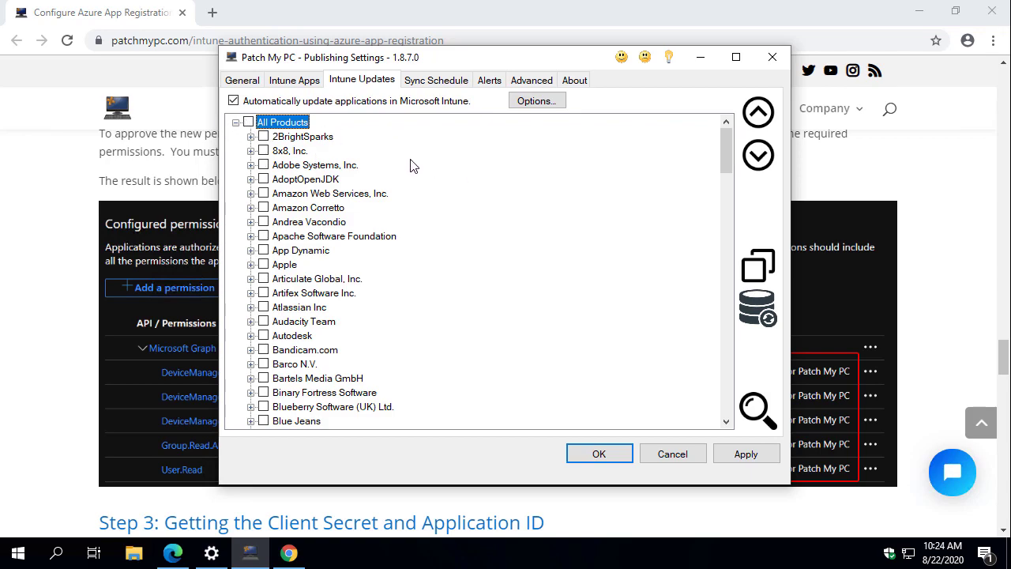
pyautogui.scroll(-3, 415, 166)
pyautogui.scroll(-6, 500, 207)
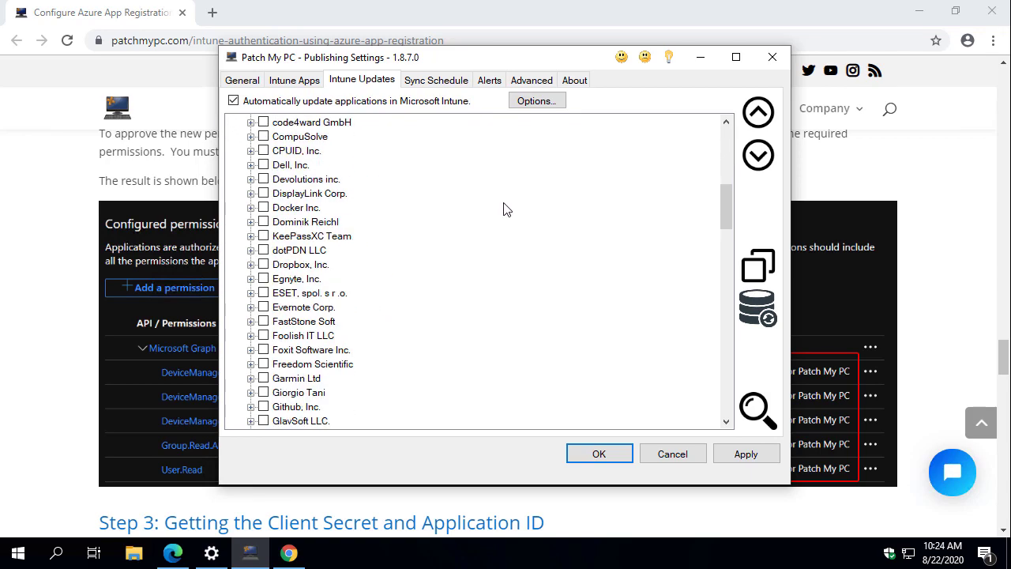
pyautogui.hotkey('ctrl', 'f')
pyautogui.write('7')
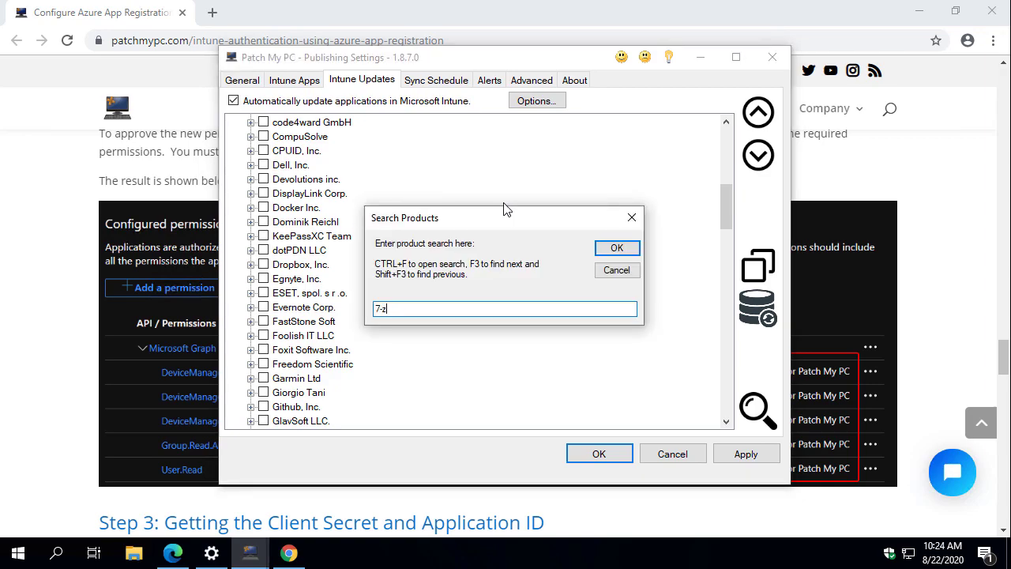
pyautogui.write('-z')
pyautogui.press('Return')
pyautogui.scroll(-2, 363, 338)
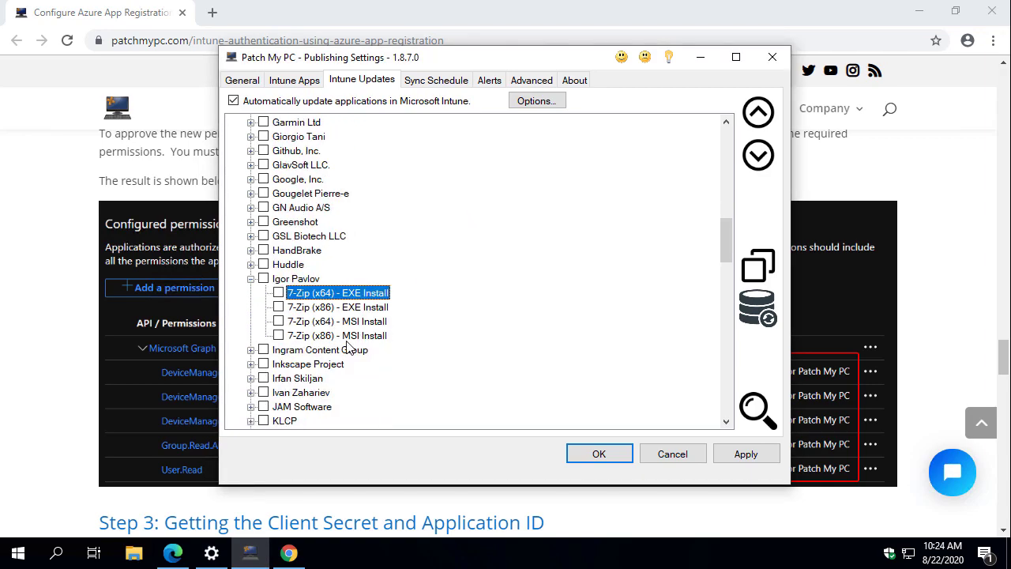
pyautogui.click(281, 321)
pyautogui.click(342, 321)
pyautogui.scroll(-3, 333, 312)
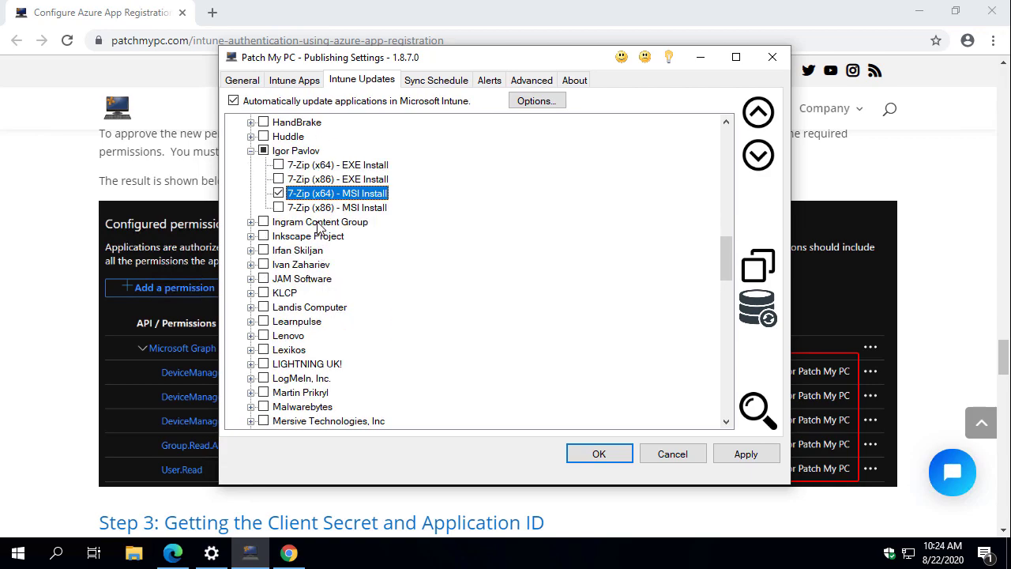
# Add All Devices as a required assignment for All Products in Intune Updates.
pyautogui.scroll(2, 332, 205)
pyautogui.scroll(5, 333, 204)
pyautogui.moveTo(725, 218); pyautogui.dragTo(730, 130)
pyautogui.rightClick(287, 128)
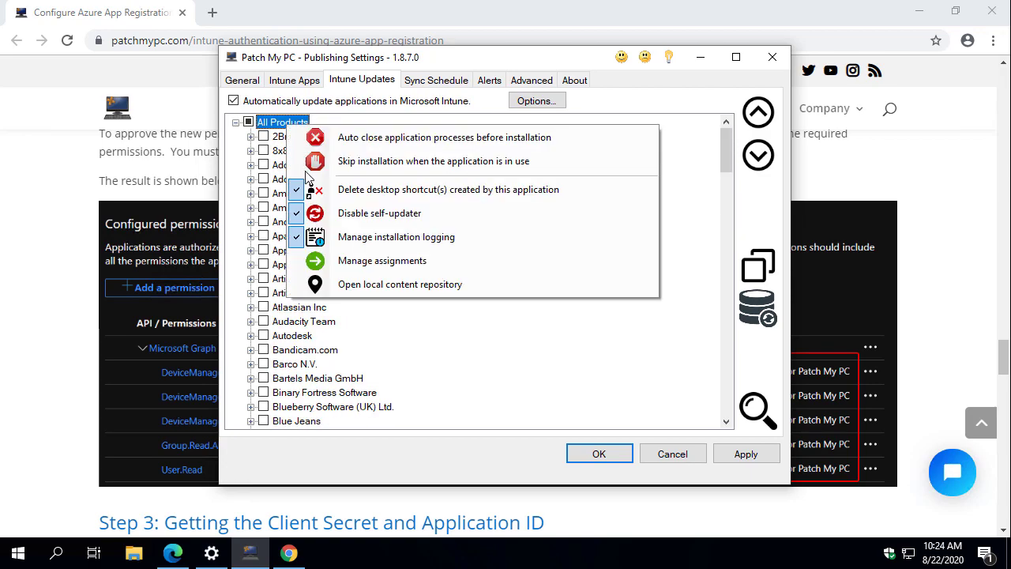
pyautogui.click(357, 263)
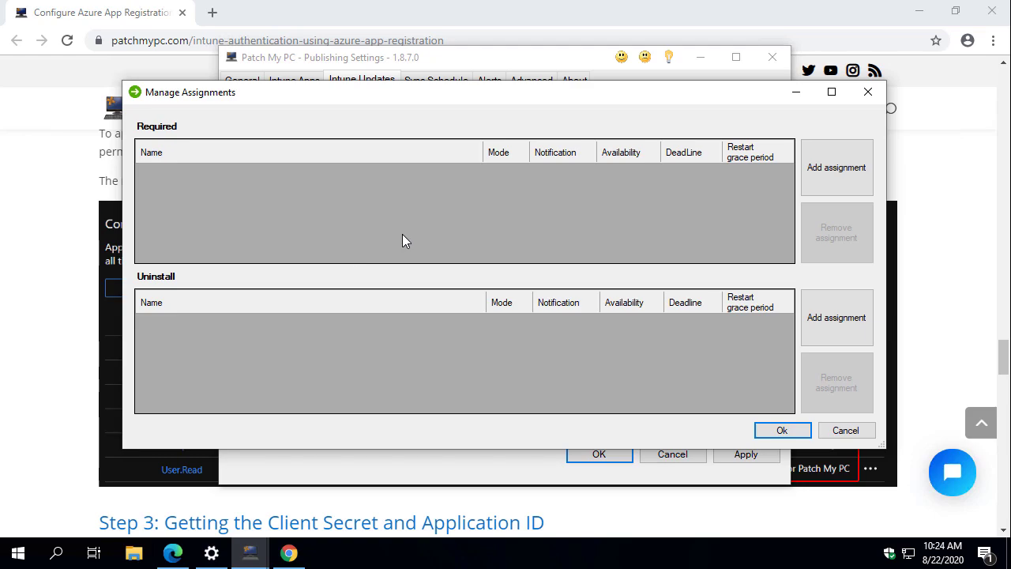
pyautogui.click(839, 170)
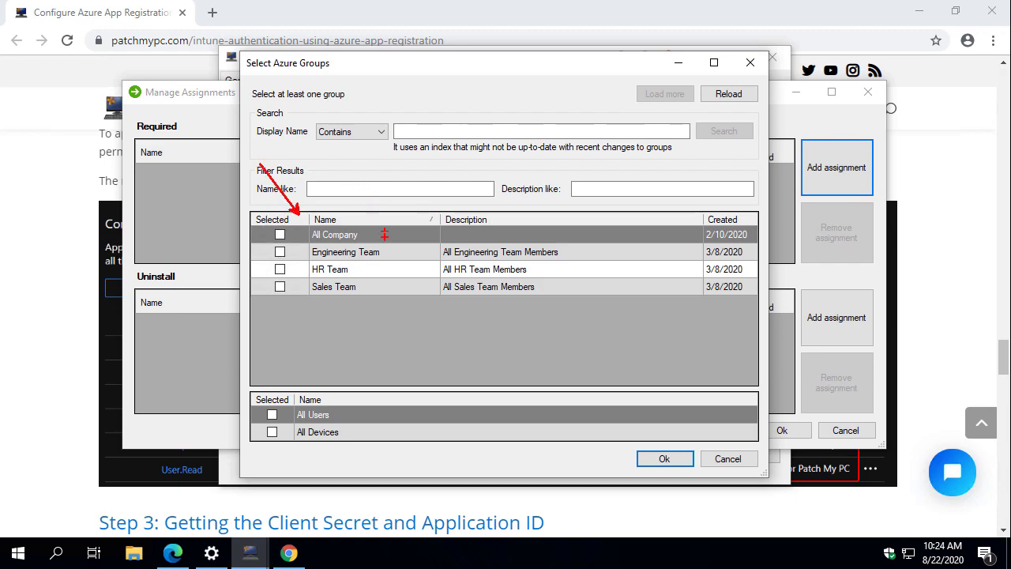
pyautogui.click(272, 434)
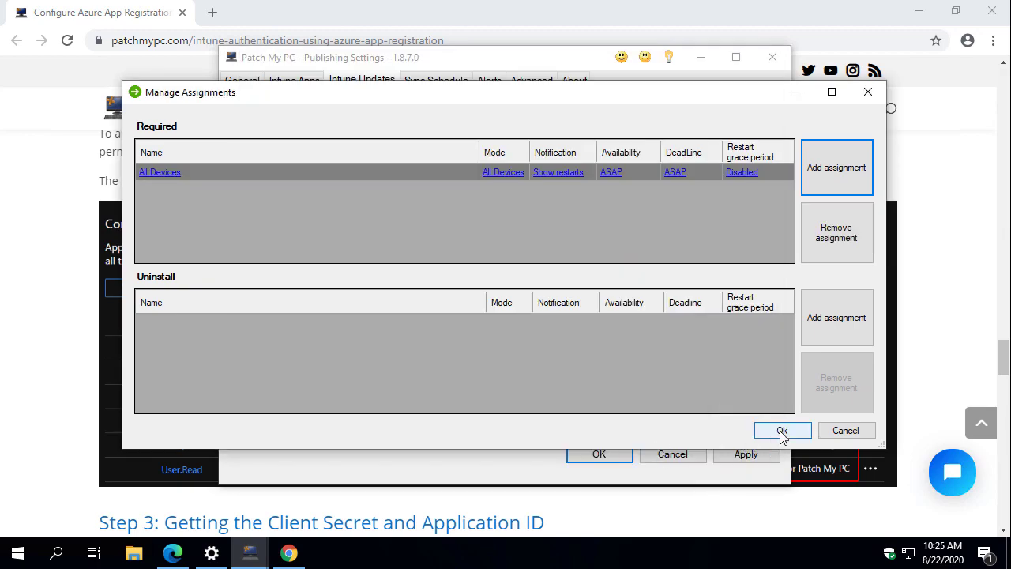
# Try out the application availability and installation deadline options for the All Devices assignment, and discard the changes.
pyautogui.click(171, 175)
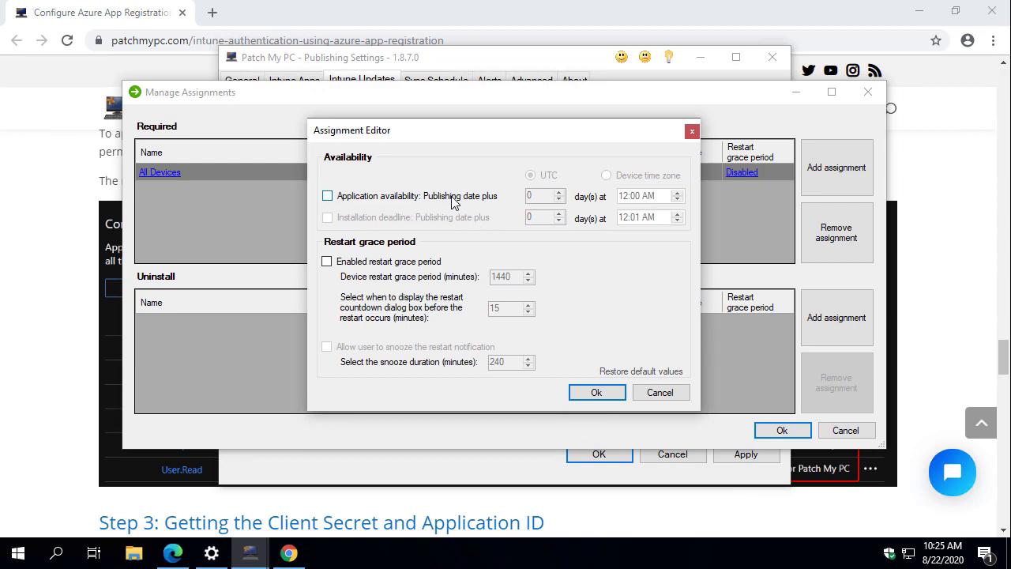
pyautogui.click(454, 199)
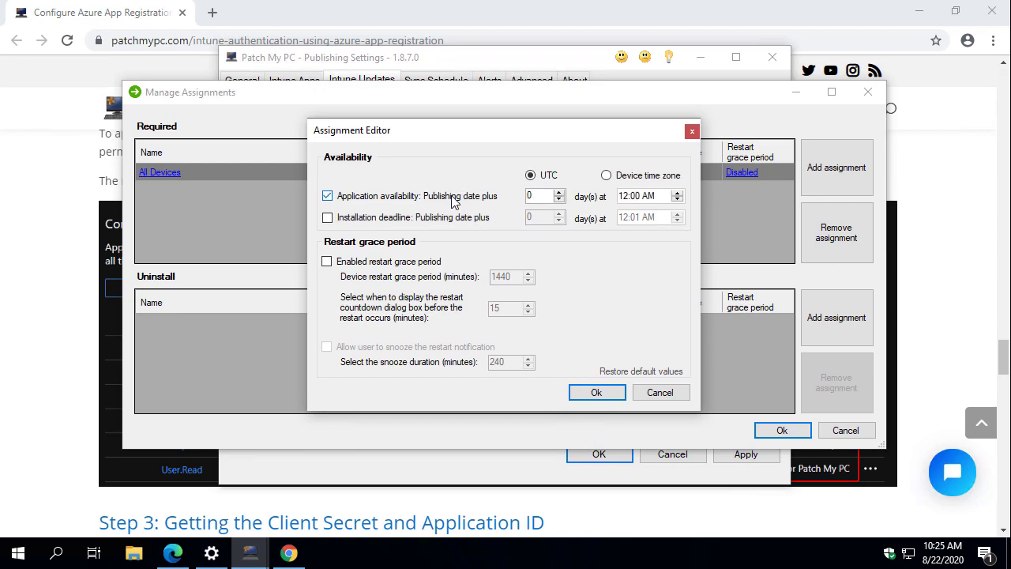
pyautogui.click(447, 222)
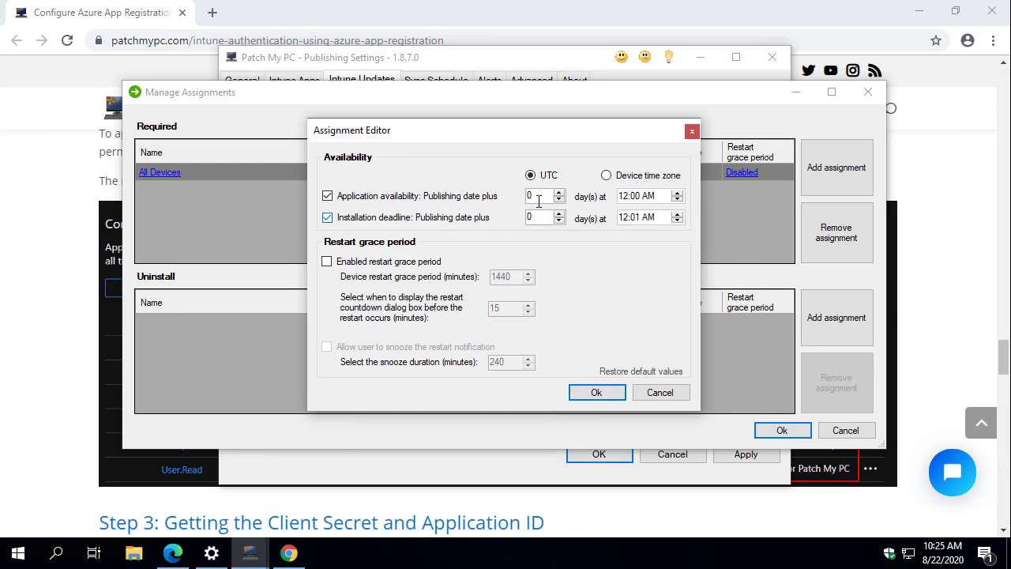
pyautogui.click(452, 220)
pyautogui.click(452, 199)
pyautogui.click(660, 393)
# Try selecting the Engineering Team group as an additional required assignment, and cancel the group selection.
pyautogui.click(806, 167)
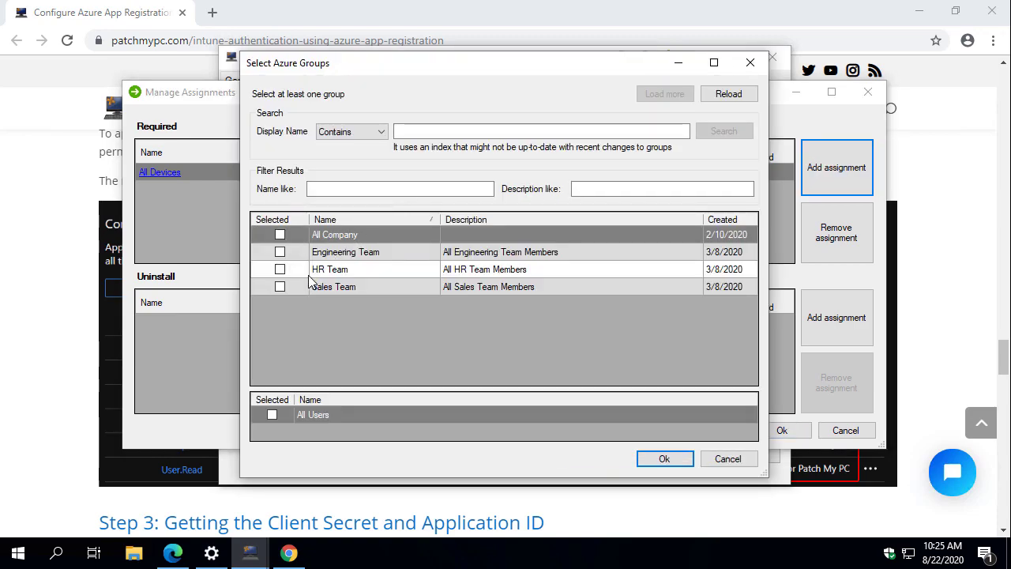
pyautogui.click(280, 252)
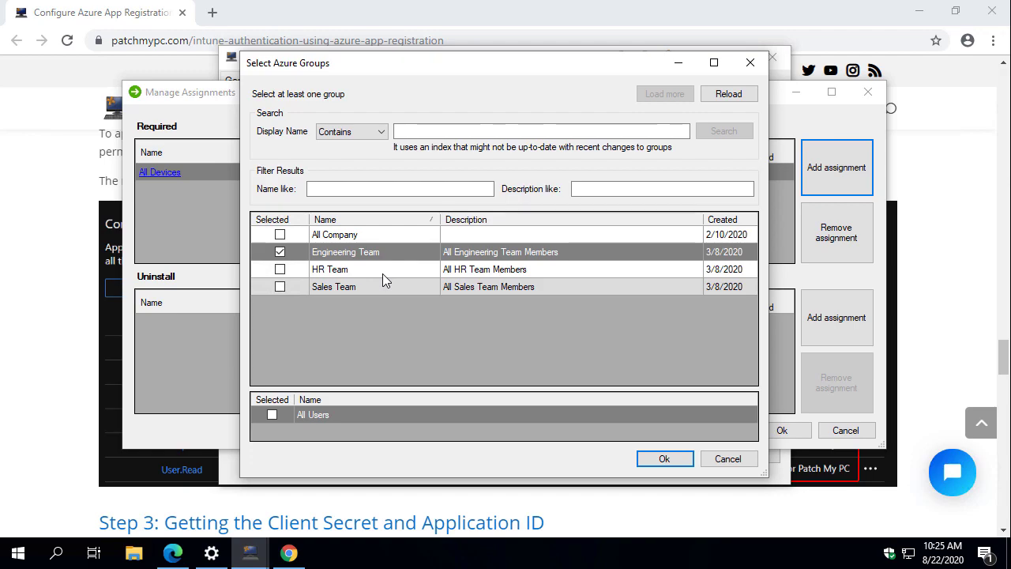
pyautogui.click(727, 458)
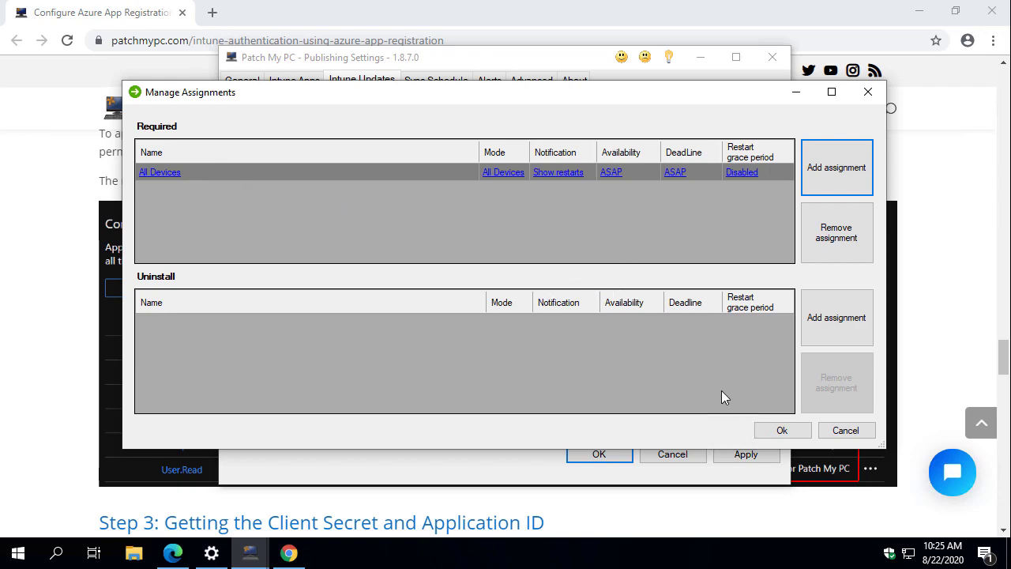
# Save the managed assignments and apply the Intune Updates settings.
pyautogui.click(782, 432)
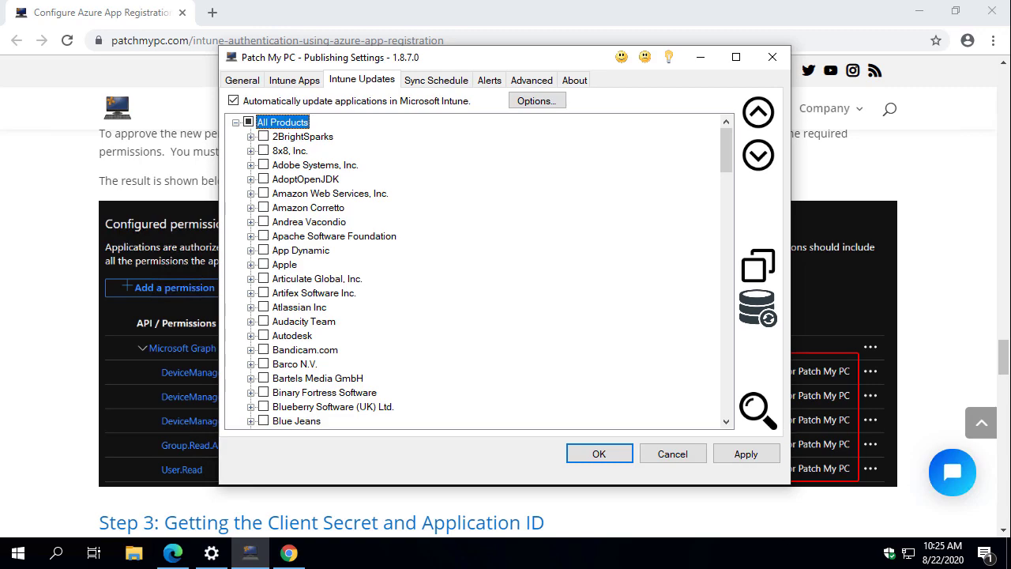
pyautogui.click(757, 457)
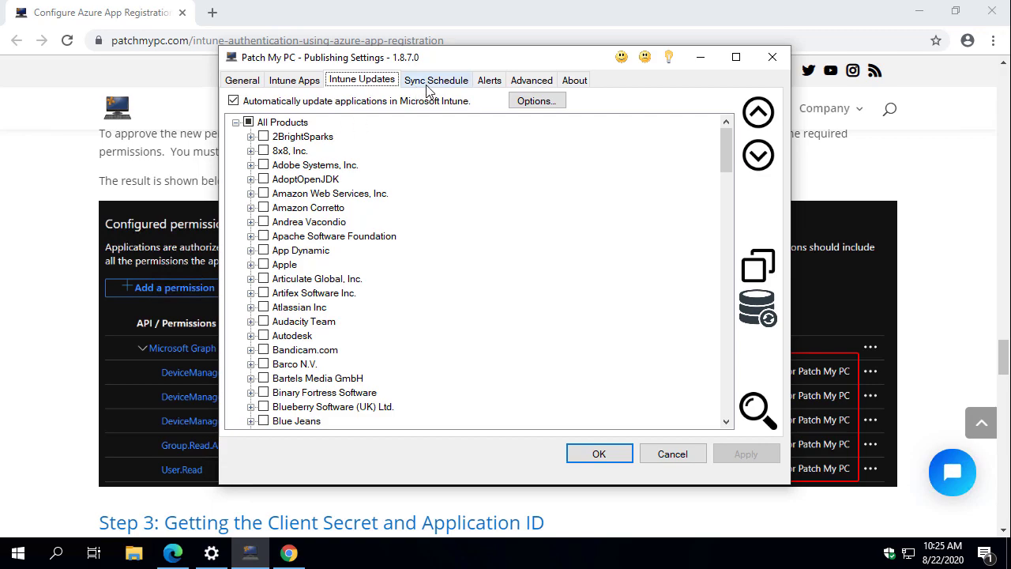
# Send a test notification through the Microsoft Teams webhook in the alert settings, and open the posted message in Teams.
pyautogui.click(488, 82)
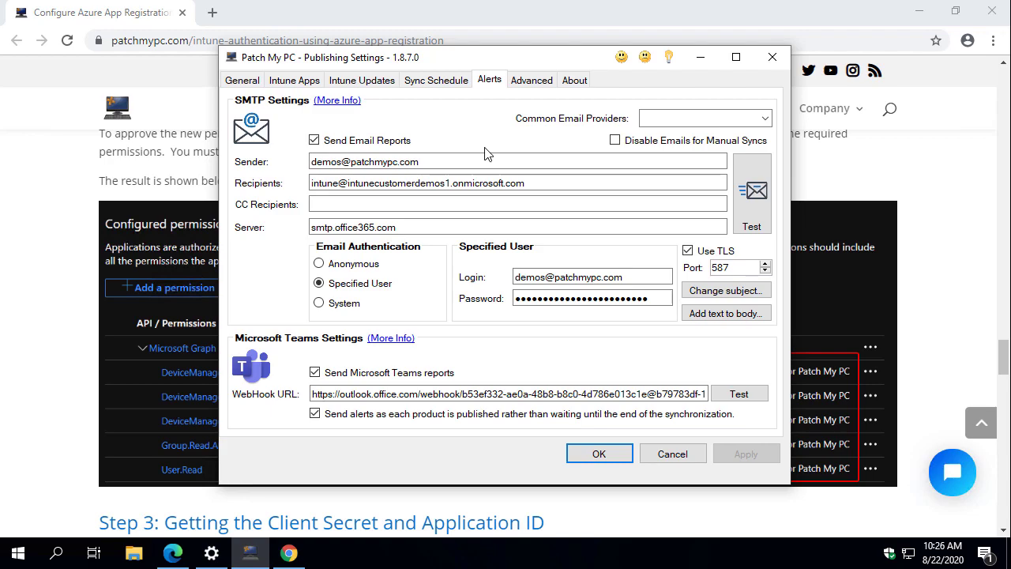
pyautogui.click(738, 394)
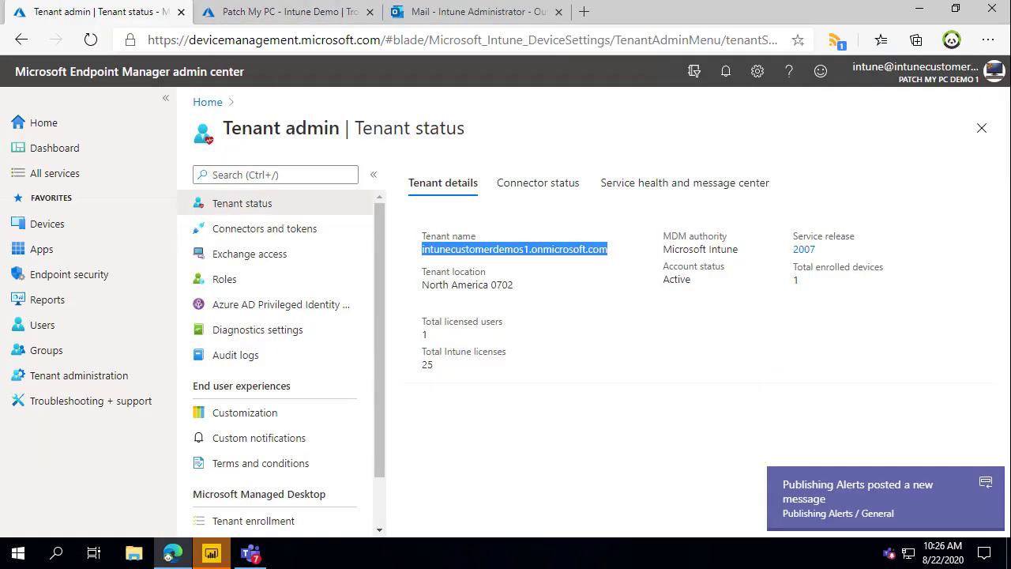
pyautogui.click(860, 499)
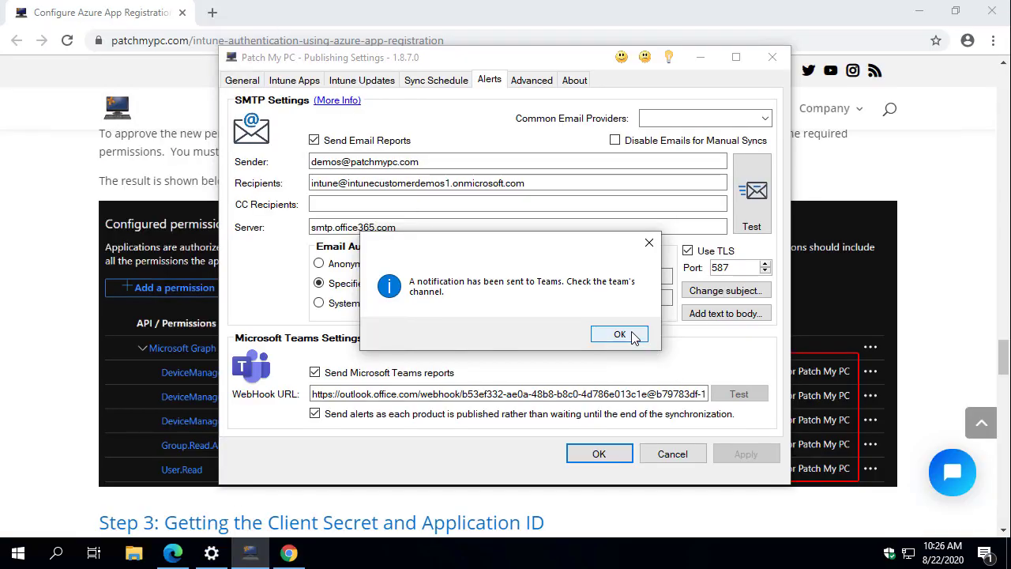
pyautogui.click(620, 335)
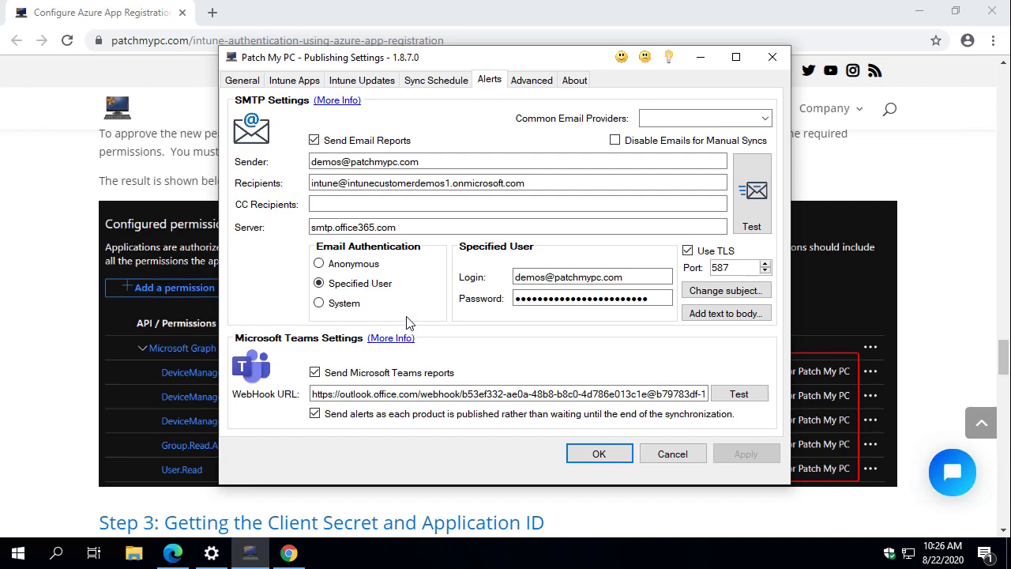
# Send a test email report with the SMTP settings, and switch to the Outlook inbox to check for it.
pyautogui.click(751, 207)
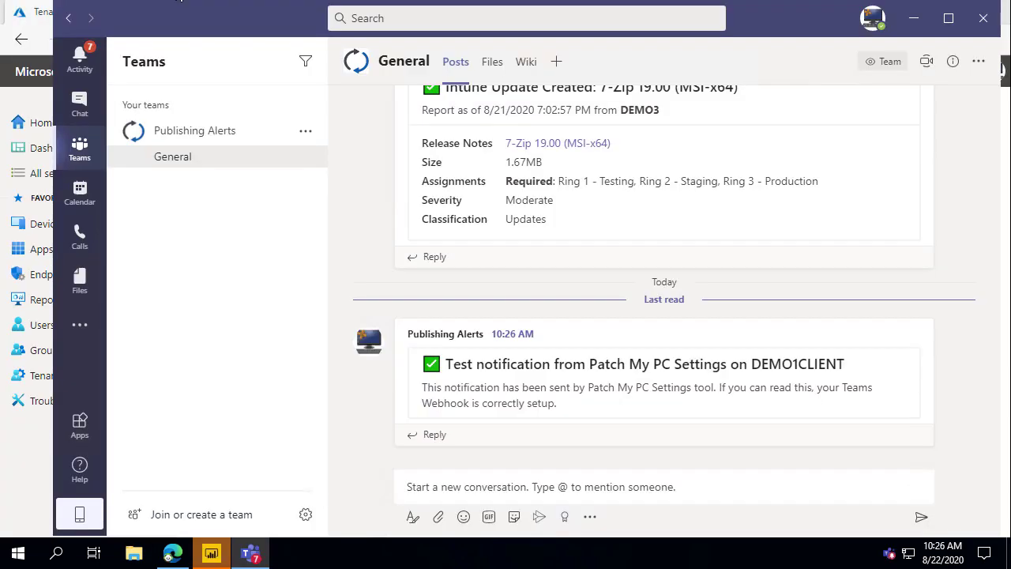
pyautogui.click(20, 460)
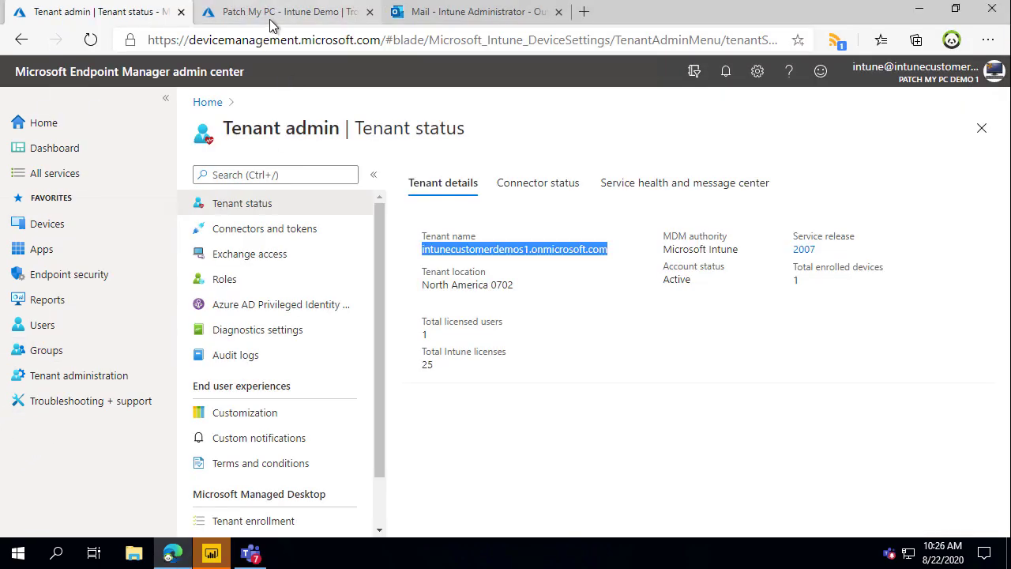
pyautogui.click(445, 16)
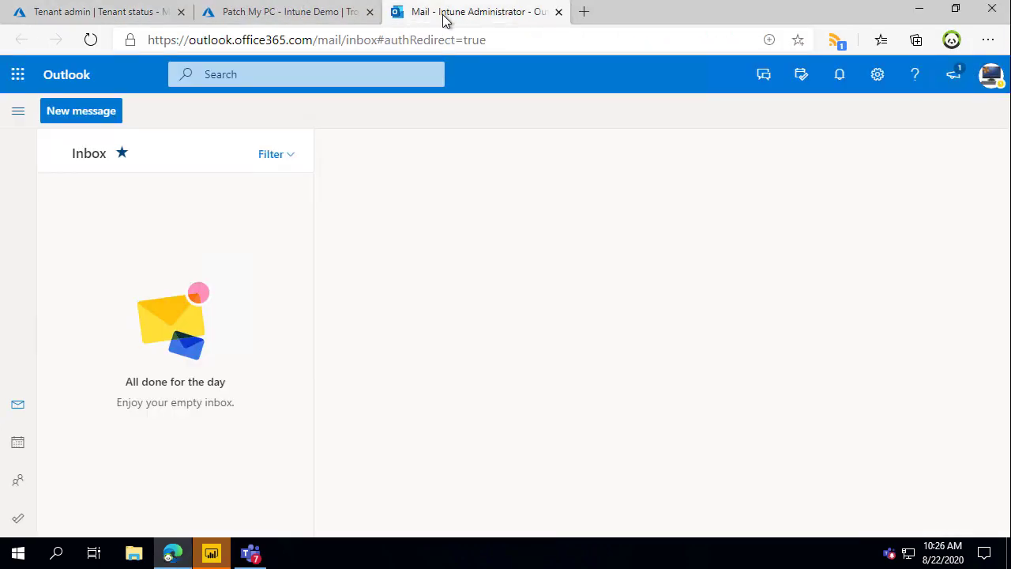
# Open the received test email in Outlook, and run a publishing service sync manually from the Patch My PC schedule settings.
pyautogui.click(199, 214)
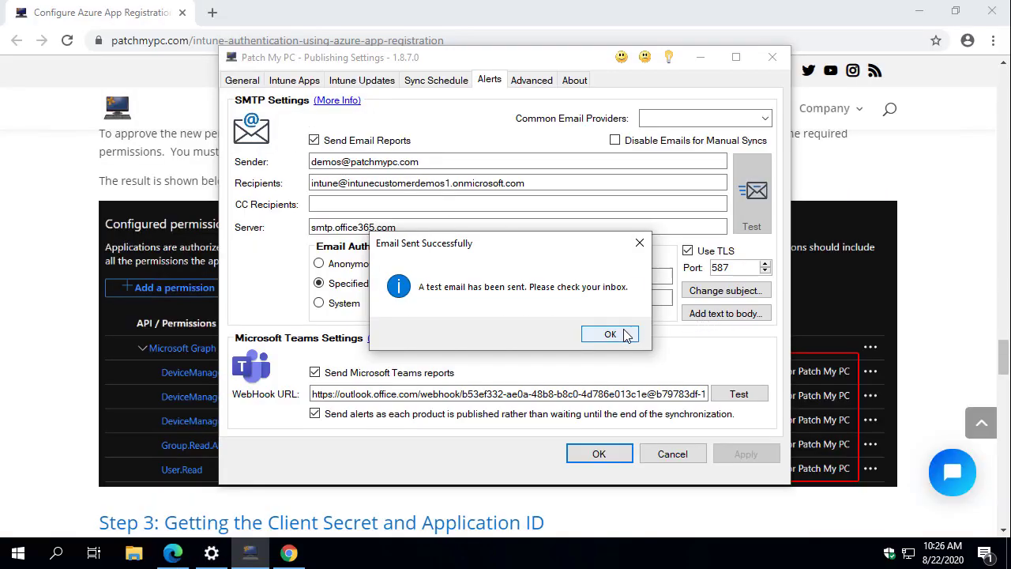
pyautogui.click(624, 335)
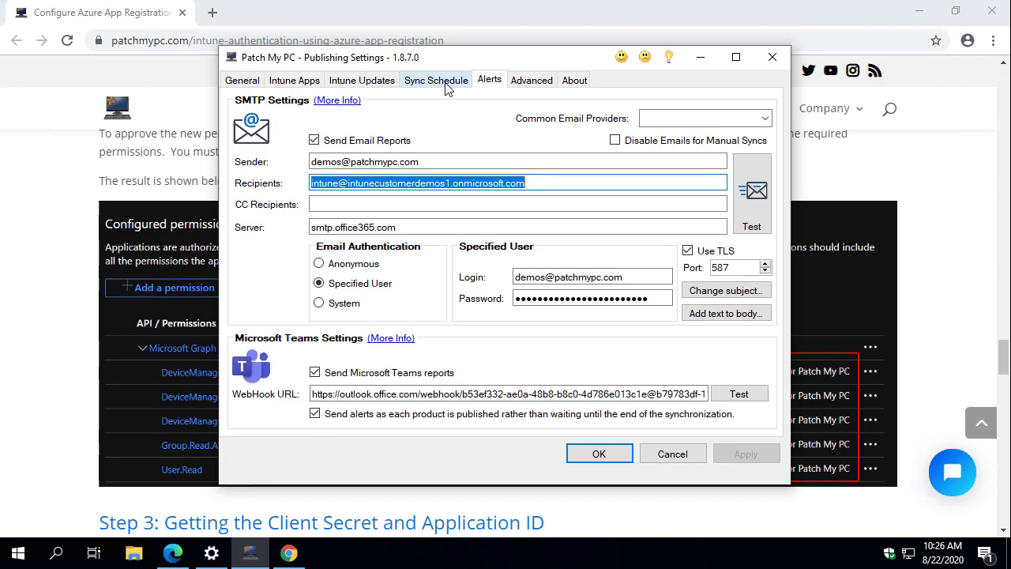
pyautogui.click(440, 83)
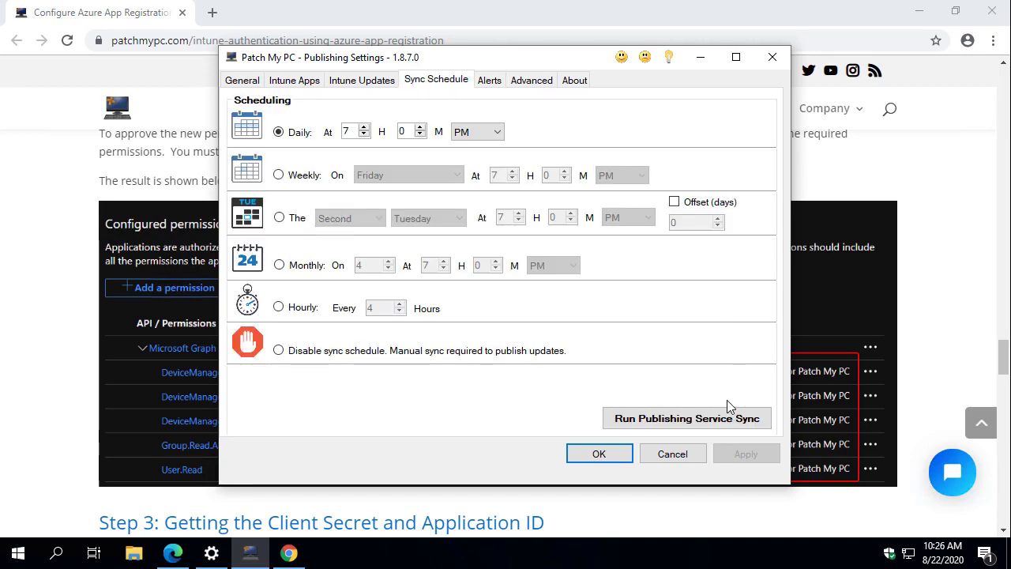
pyautogui.click(686, 421)
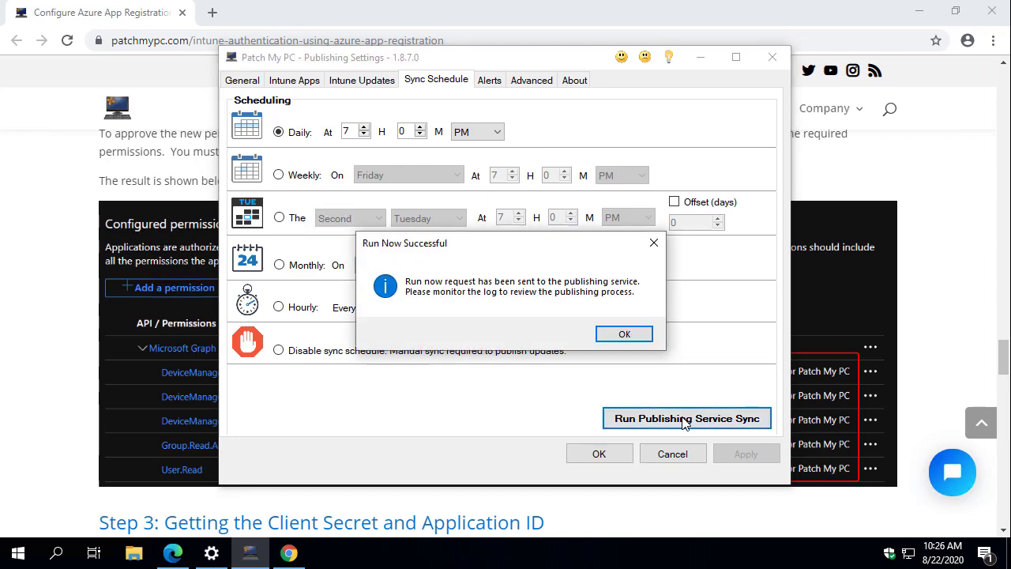
pyautogui.click(625, 338)
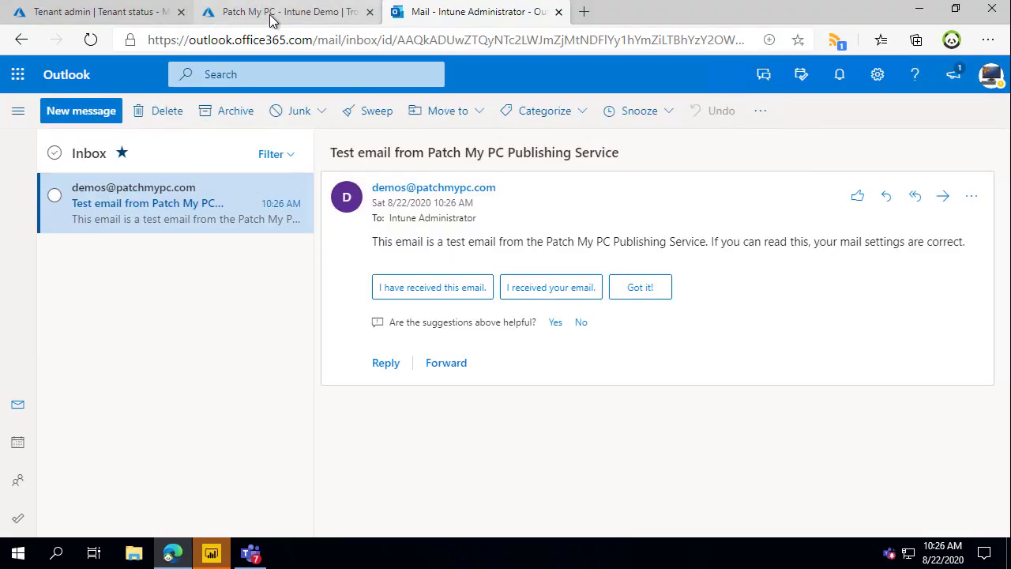
# Switch to the Microsoft Endpoint Manager admin center and open the list of all apps.
pyautogui.click(135, 20)
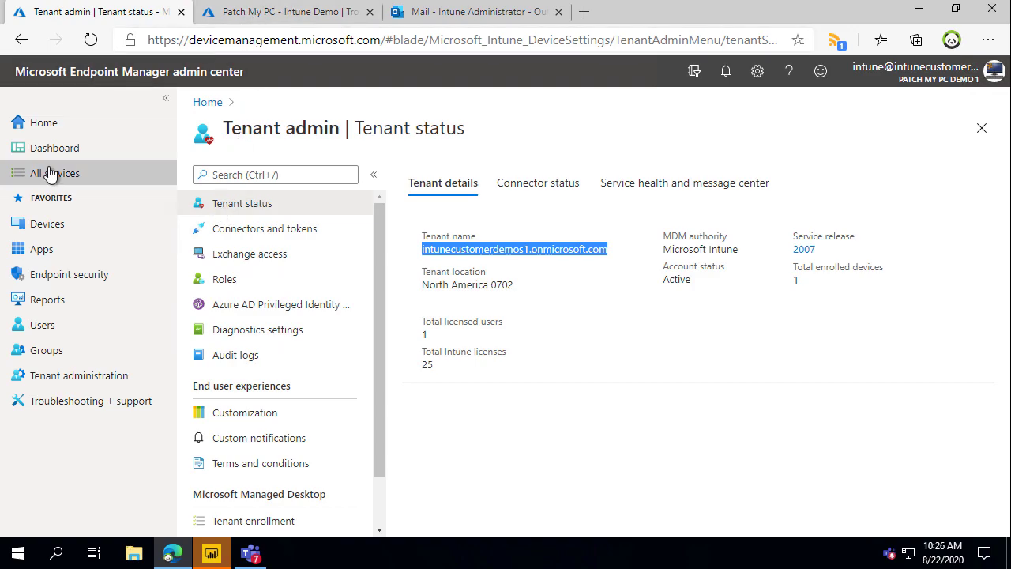
pyautogui.click(42, 250)
pyautogui.click(241, 235)
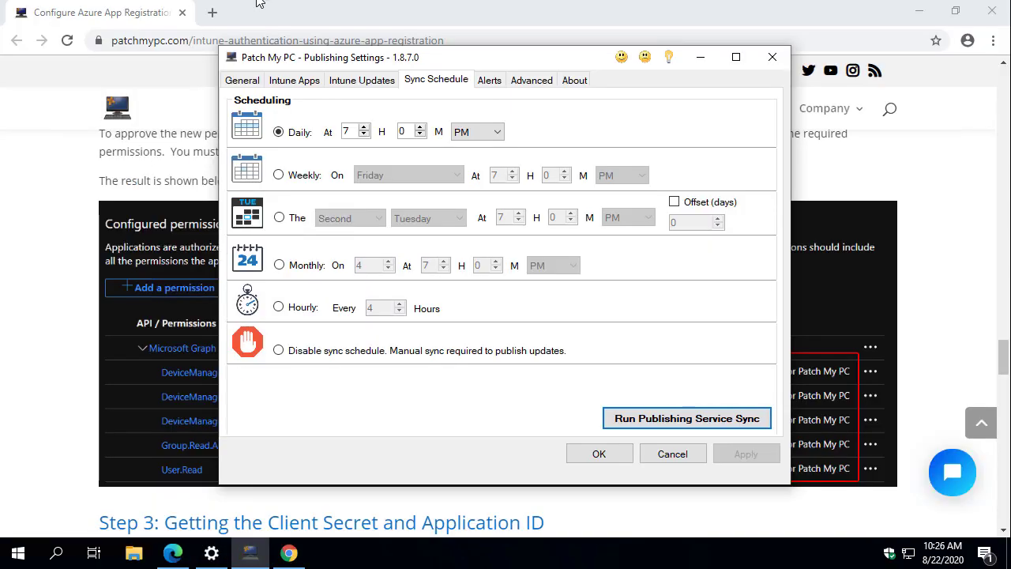
# Open PatchMyPC.log from the general publishing settings, and move the settings window so the log can be seen.
pyautogui.click(241, 80)
pyautogui.click(614, 402)
pyautogui.moveTo(569, 125); pyautogui.dragTo(526, 283)
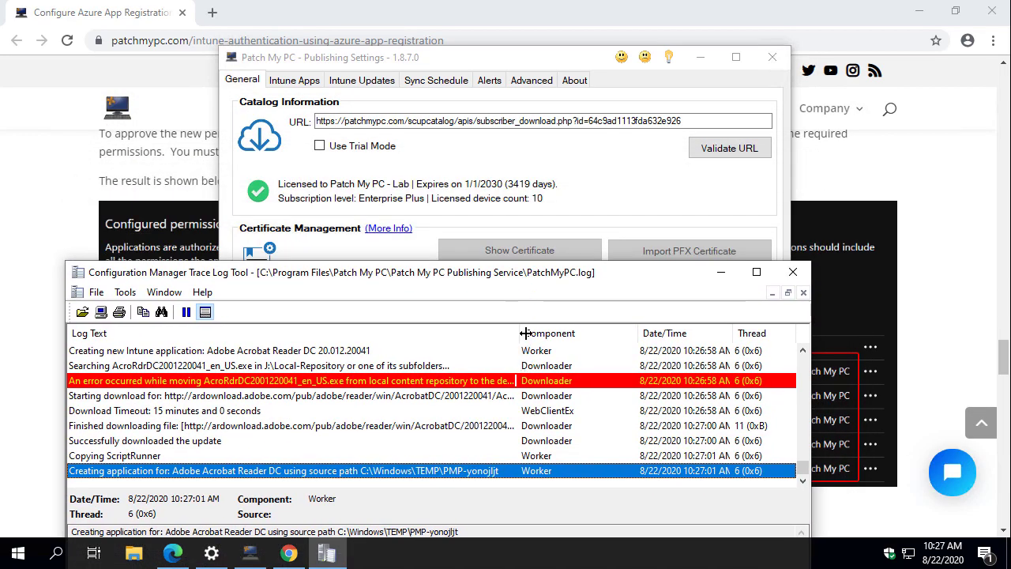
pyautogui.click(618, 172)
pyautogui.moveTo(517, 65); pyautogui.dragTo(389, 66)
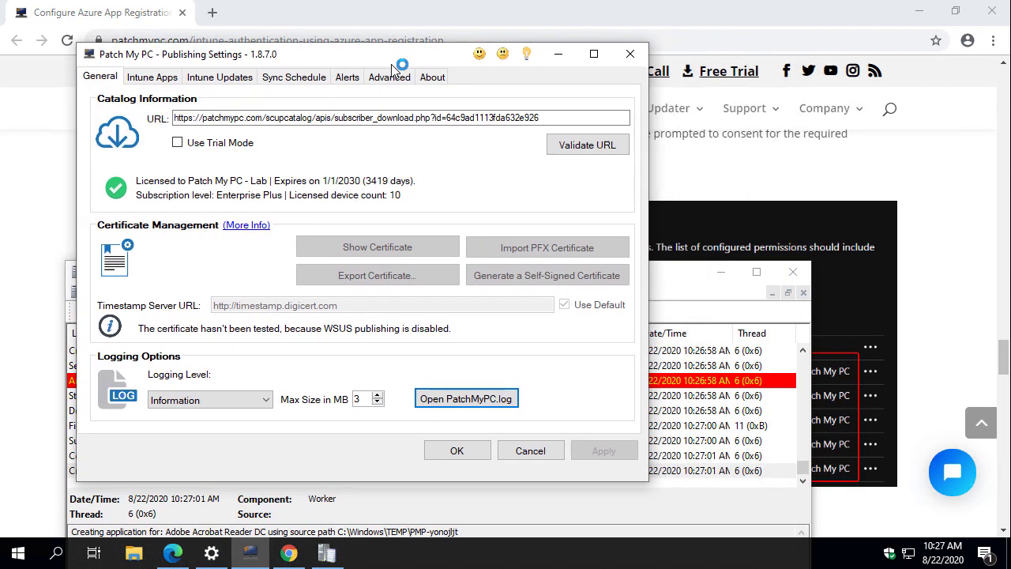
pyautogui.click(297, 79)
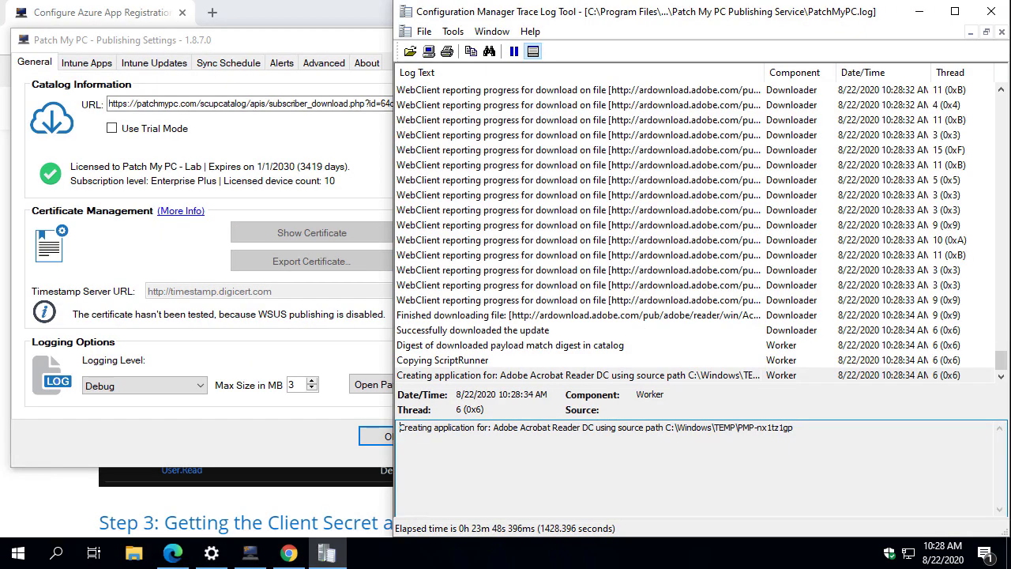
# Examine the logging level in the publishing settings and the newest application-creation entry in PatchMyPC.log.
pyautogui.click(158, 425)
pyautogui.moveTo(120, 400); pyautogui.dragTo(177, 443)
pyautogui.press('Escape')
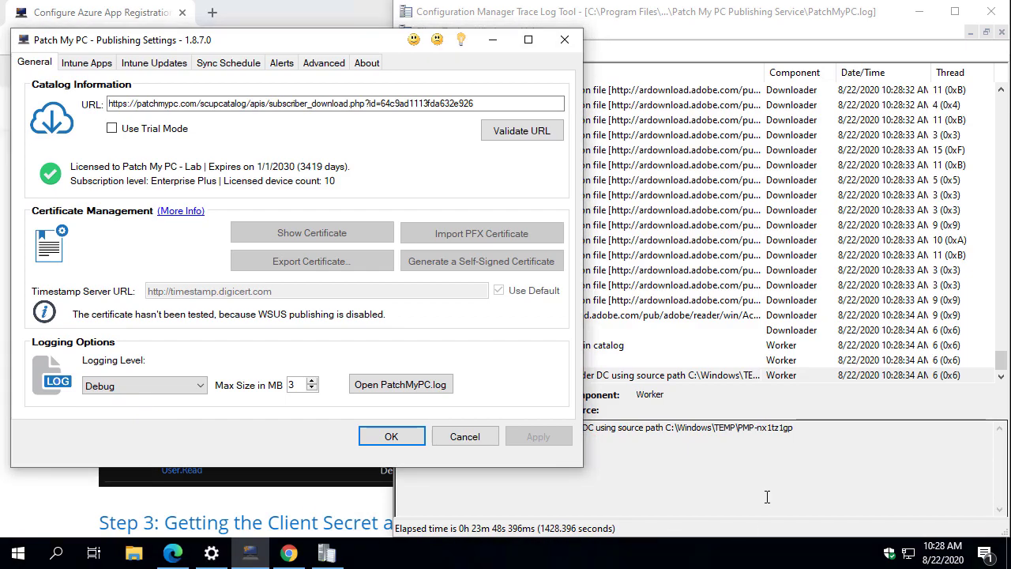
pyautogui.moveTo(767, 498); pyautogui.dragTo(750, 474)
pyautogui.click(600, 184)
pyautogui.press('End')
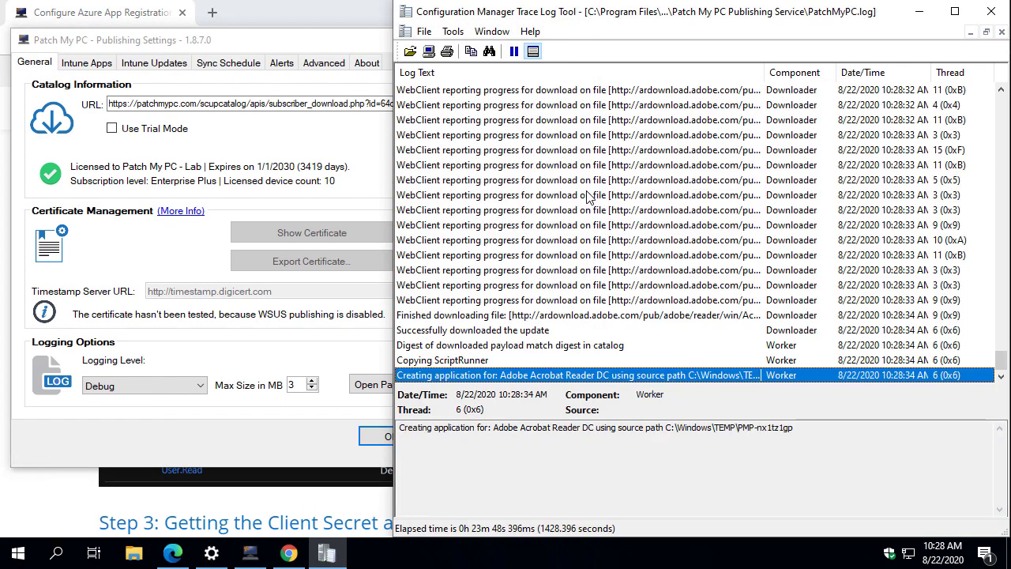
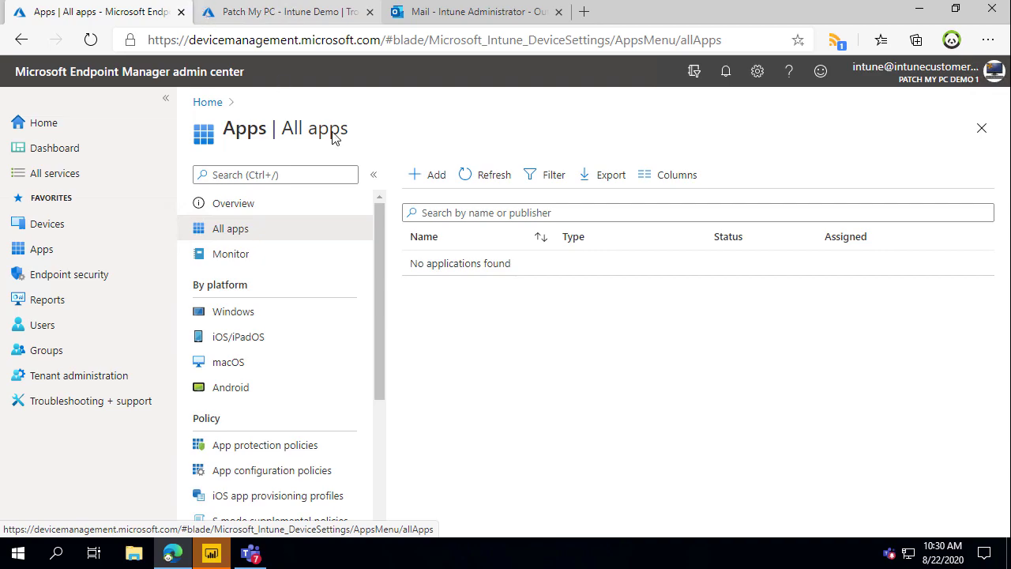
# Refresh the list of all apps in Intune and open the properties of Adobe Acrobat Reader DC 20.012.20041.
pyautogui.click(496, 178)
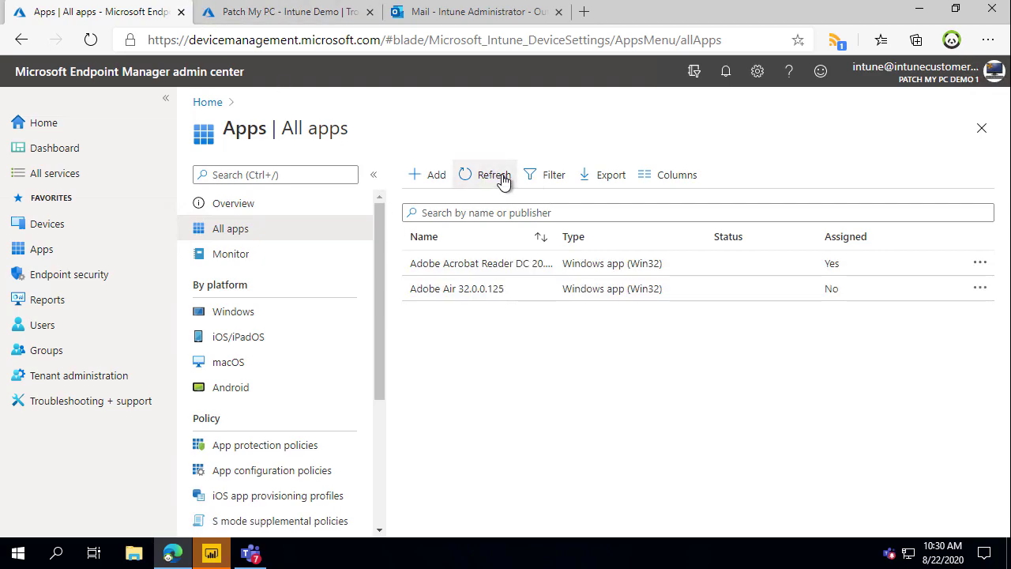
pyautogui.click(561, 271)
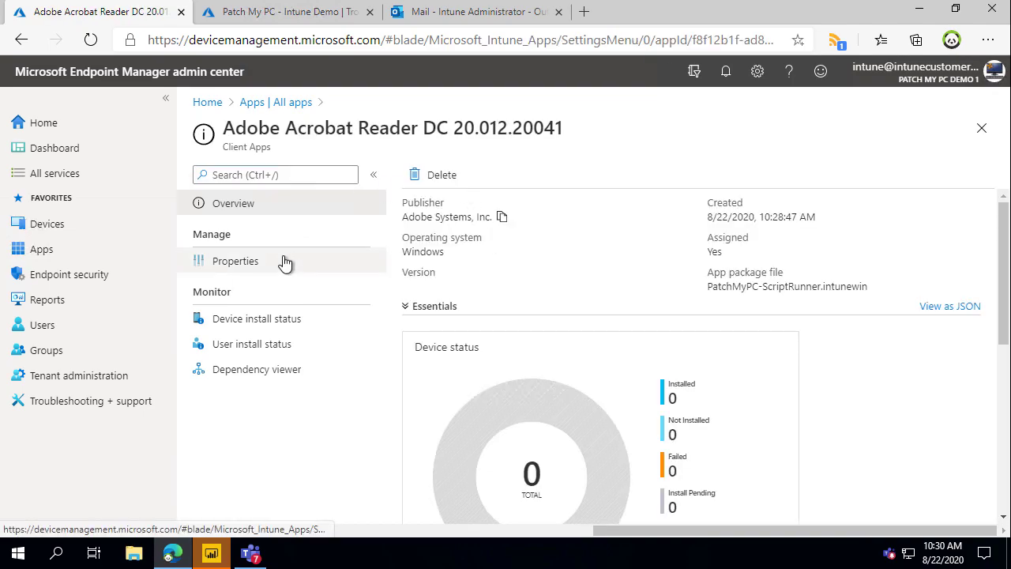
pyautogui.scroll(-2, 727, 223)
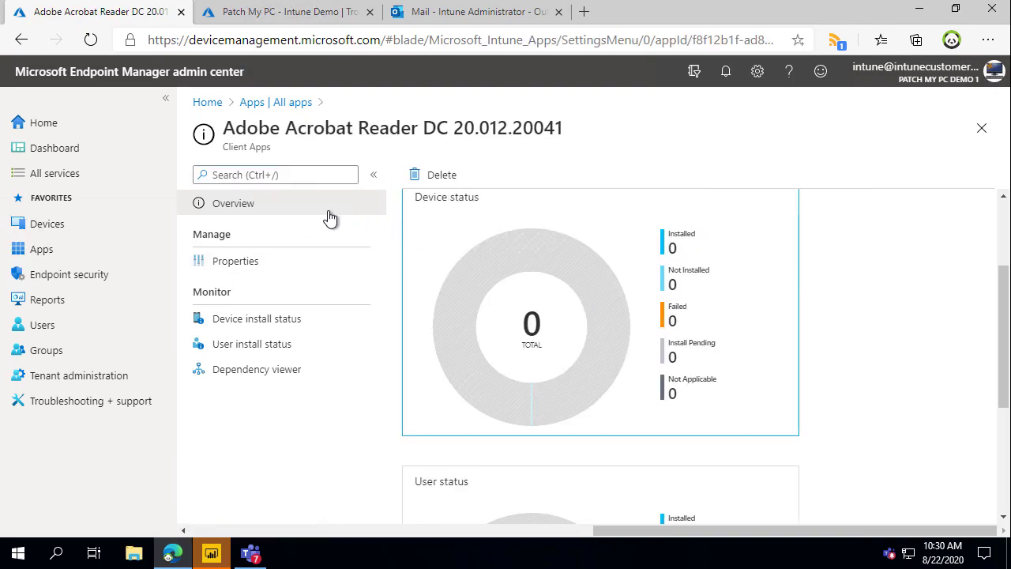
pyautogui.click(278, 267)
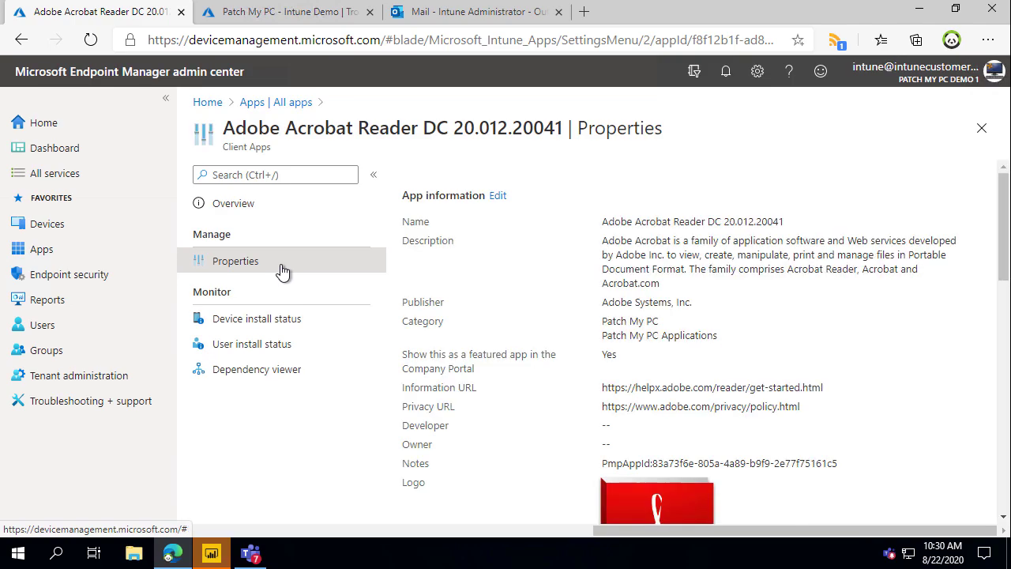
# Examine the Acrobat Reader app information, requirements, detection rules and assignments in its properties.
pyautogui.scroll(-3, 783, 353)
pyautogui.scroll(3, 782, 352)
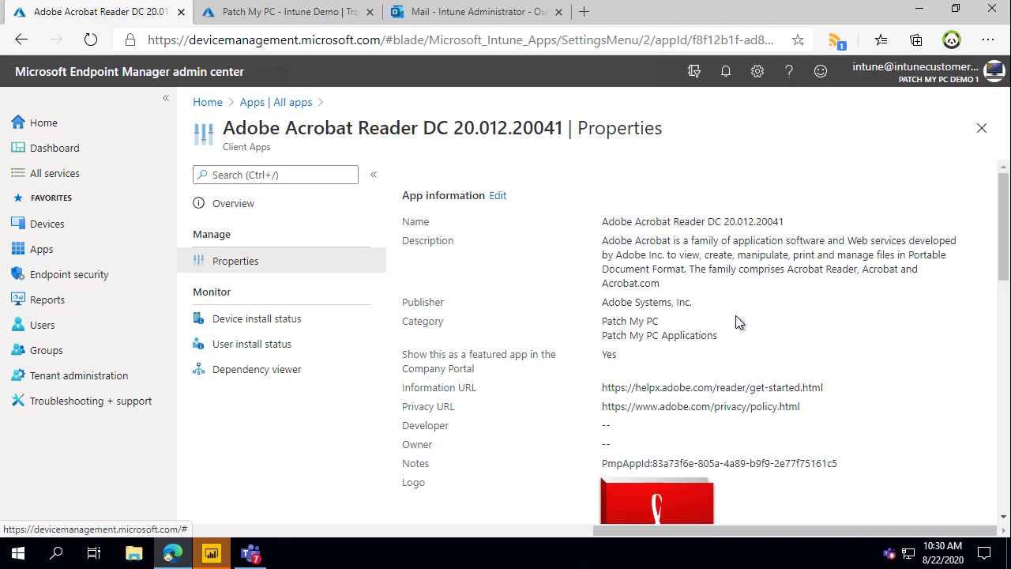
pyautogui.scroll(-1, 731, 313)
pyautogui.moveTo(390, 154)
pyautogui.mouseDown()
pyautogui.moveTo(966, 400)
pyautogui.moveTo(966, 521)
pyautogui.mouseUp()
pyautogui.press('Escape')
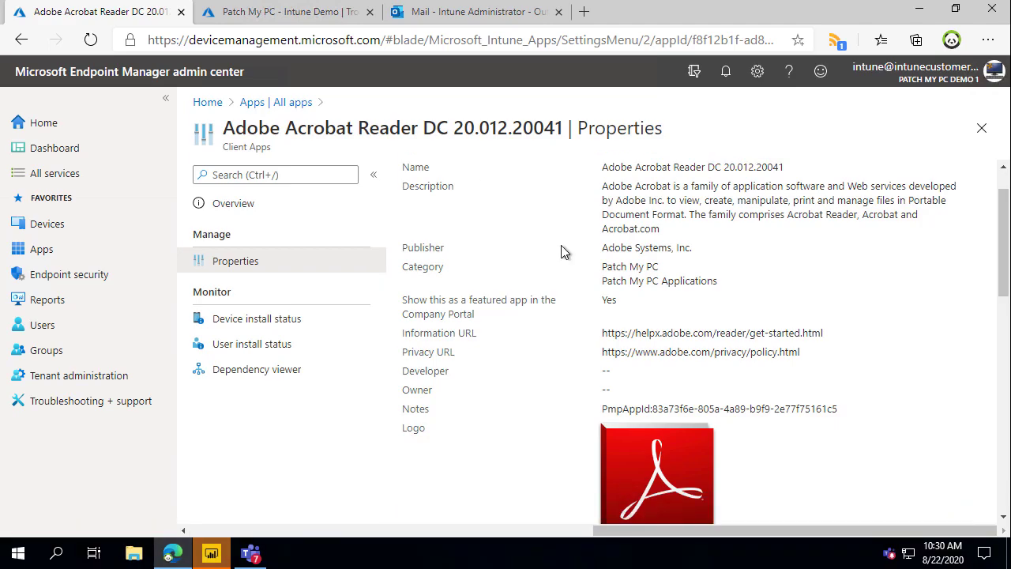
pyautogui.scroll(-3, 604, 257)
pyautogui.scroll(-3, 605, 256)
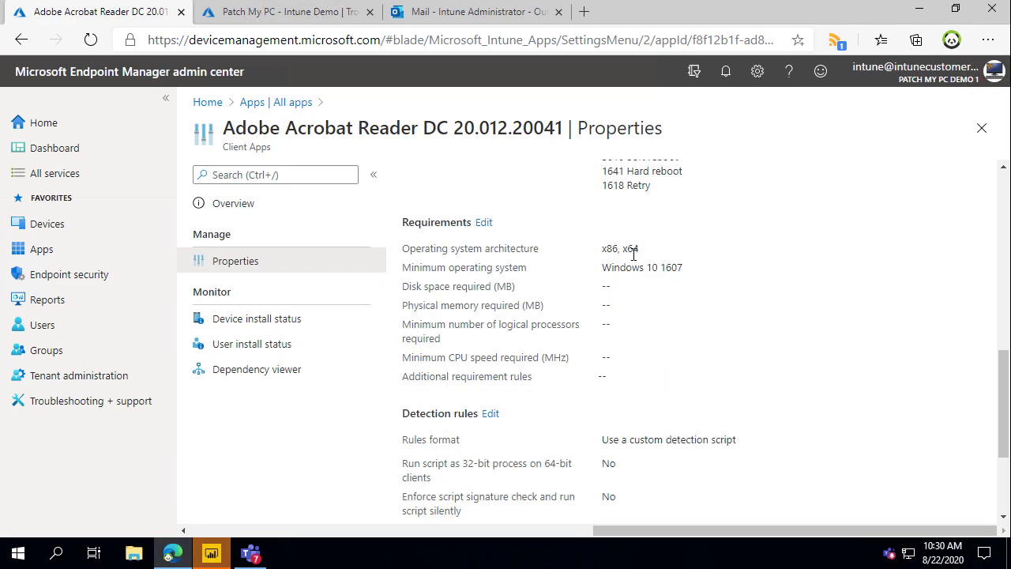
pyautogui.scroll(-2, 633, 255)
pyautogui.hotkey('ctrl', '2')
pyautogui.moveTo(654, 479); pyautogui.dragTo(728, 435)
pyautogui.press('Escape')
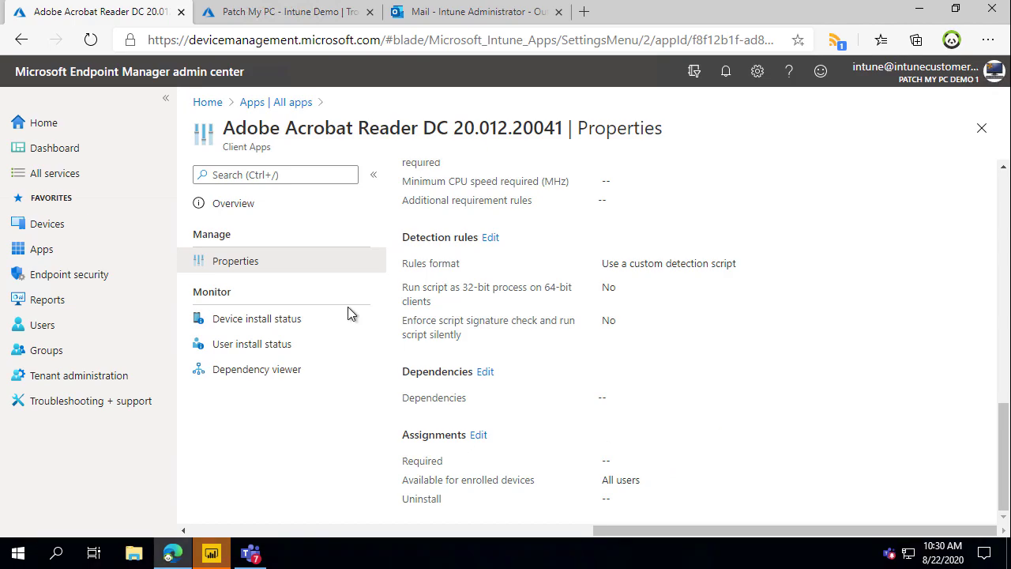
# Return to the list of all apps and widen the Name column to show the full application names.
pyautogui.click(107, 252)
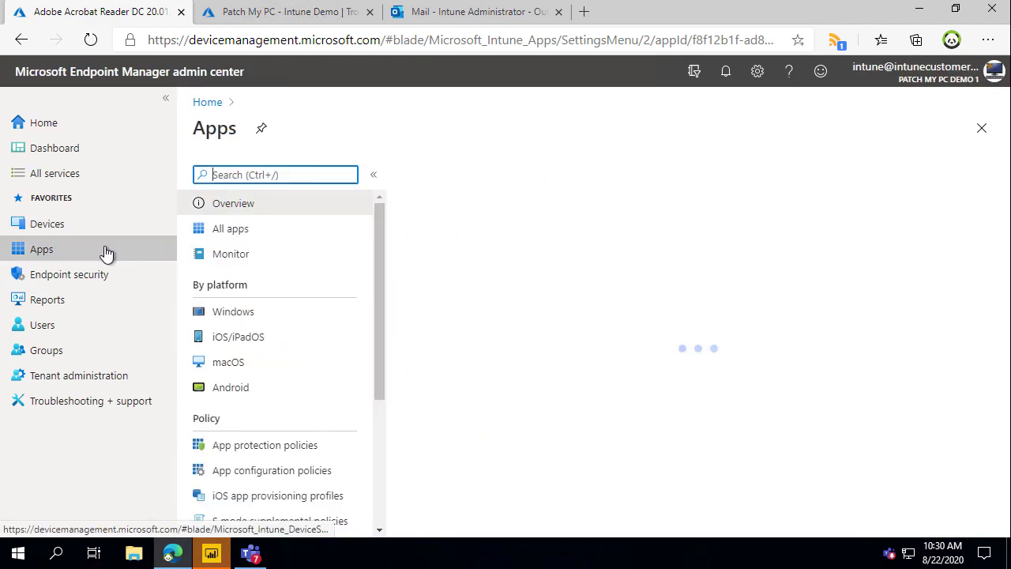
pyautogui.click(229, 237)
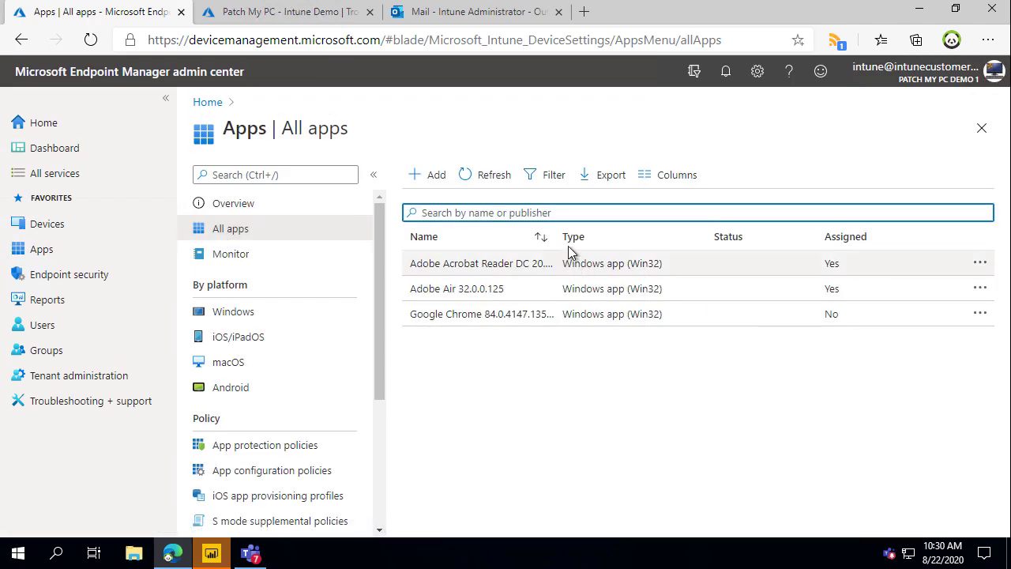
pyautogui.moveTo(555, 238); pyautogui.dragTo(595, 239)
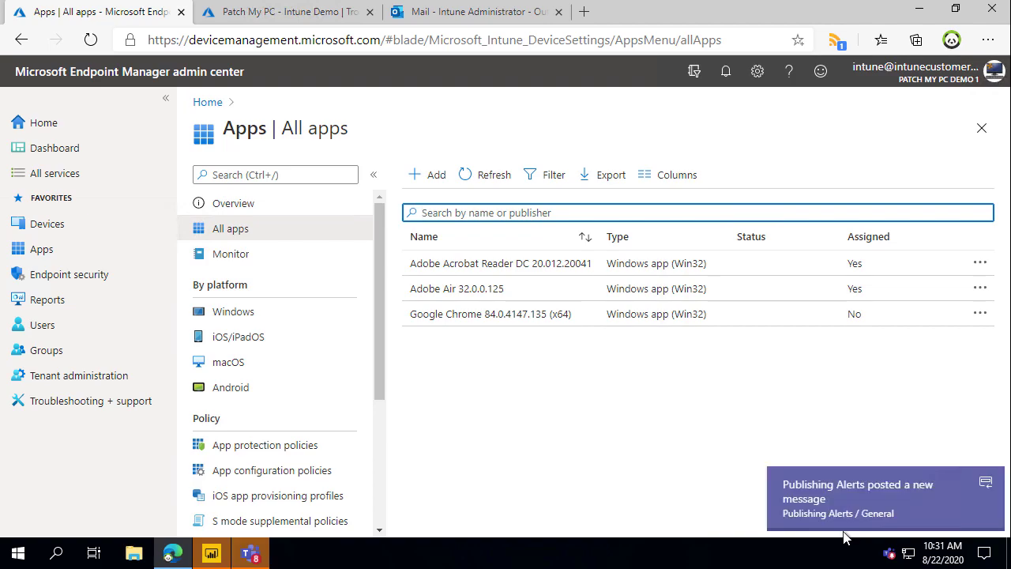
# Open the new Publishing Alerts message in a maximized Teams window, and review the application-created alerts in the General channel.
pyautogui.click(847, 495)
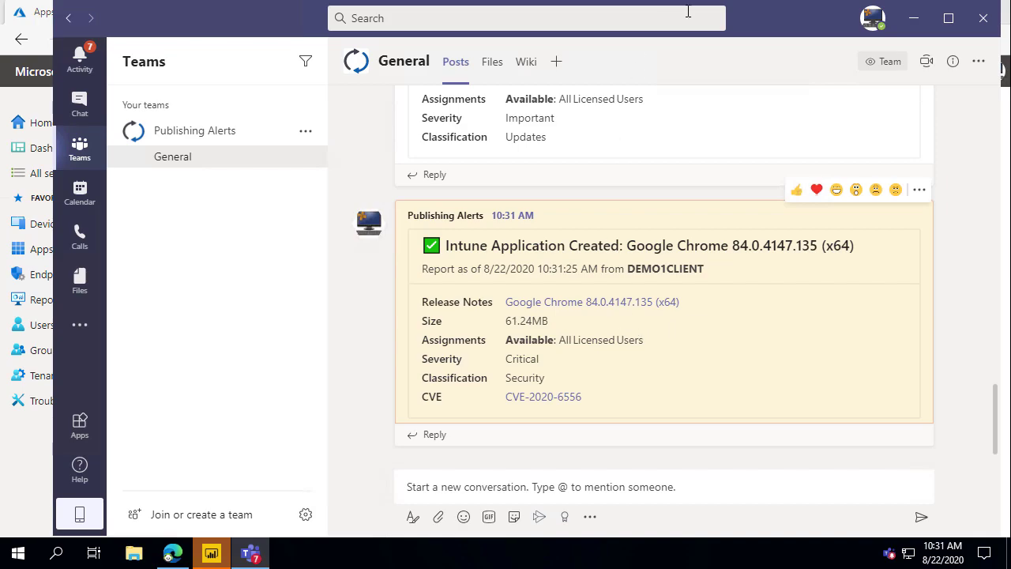
pyautogui.click(949, 17)
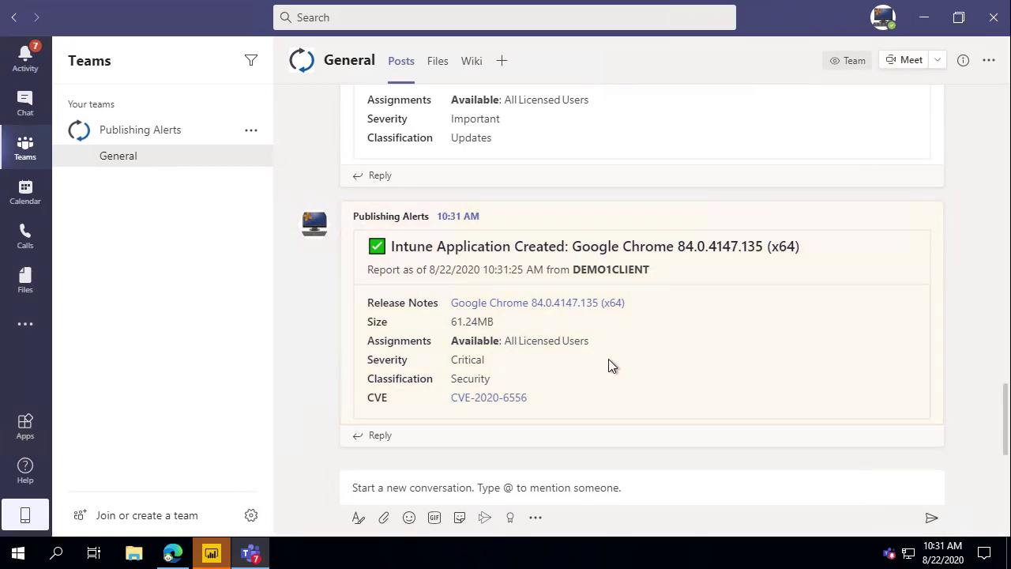
pyautogui.scroll(8, 609, 360)
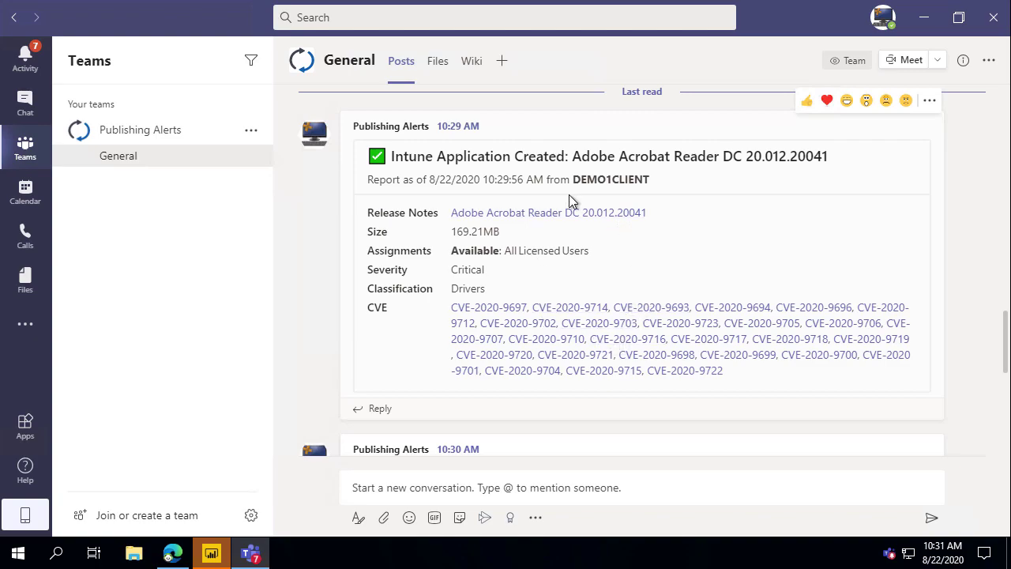
pyautogui.scroll(2, 578, 214)
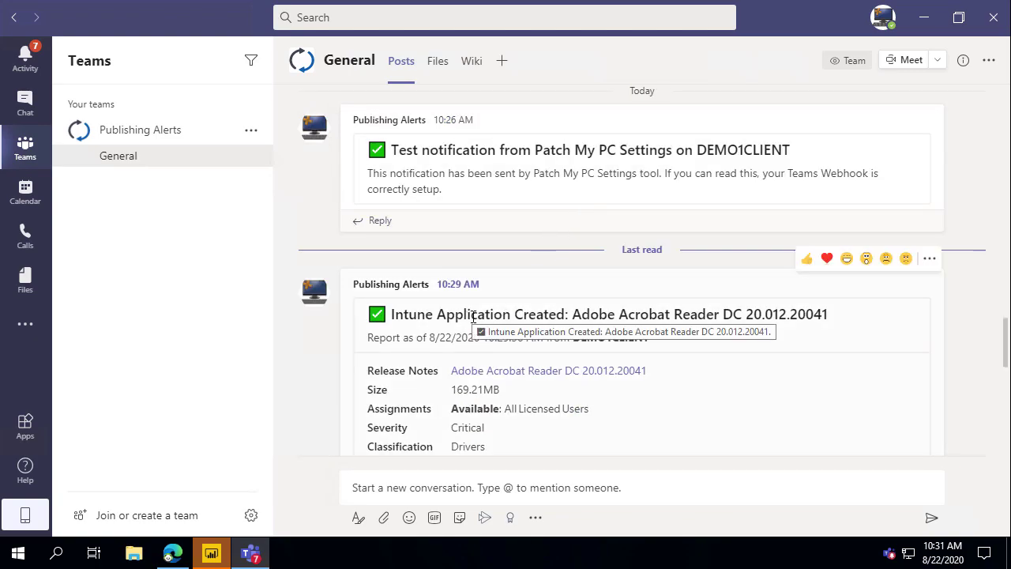
pyautogui.scroll(-2, 498, 314)
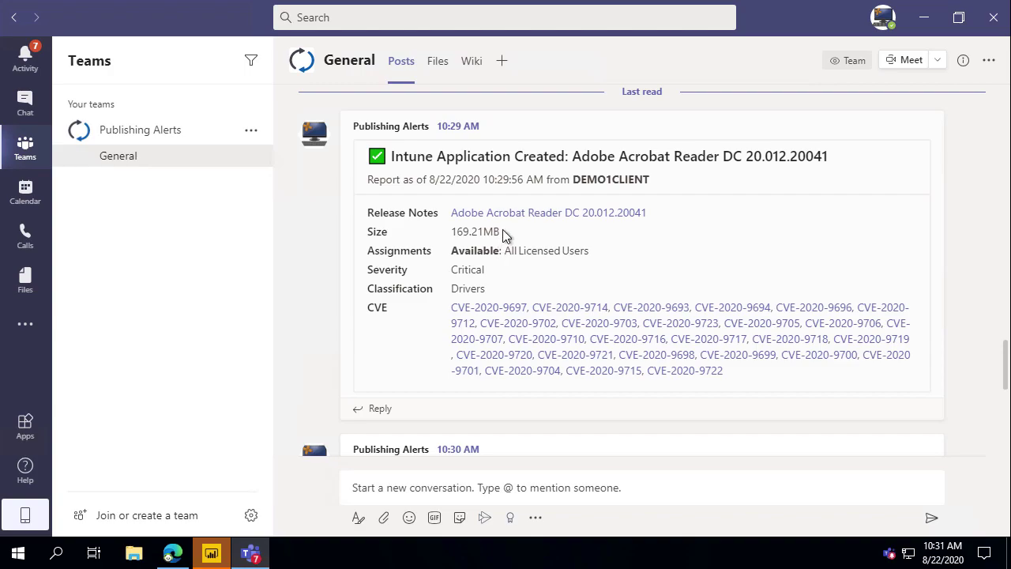
pyautogui.scroll(-5, 514, 241)
pyautogui.scroll(2, 537, 249)
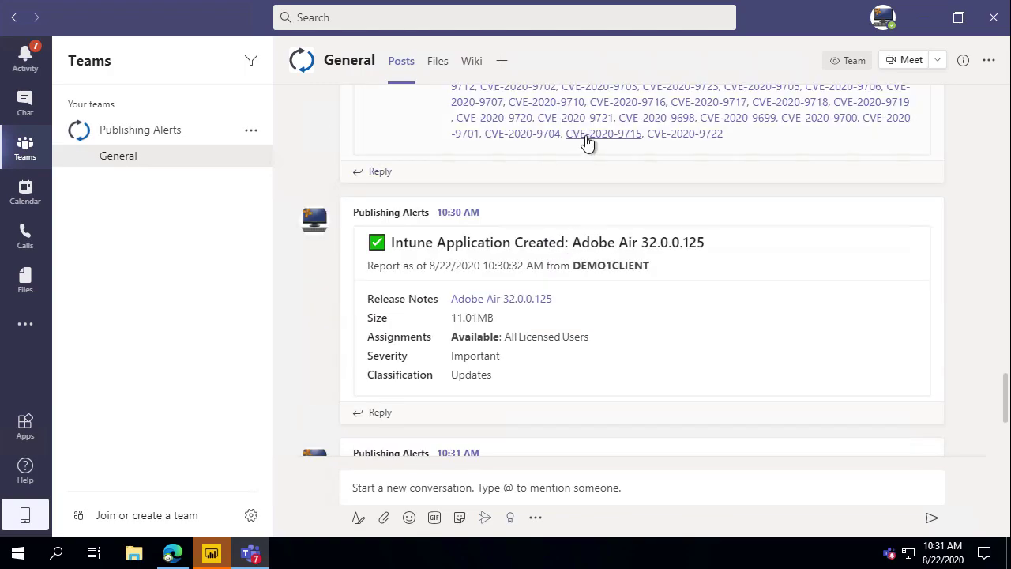
# View the CVE-2020-9715 web page linked in the Adobe Acrobat Reader DC alert, and return to Teams.
pyautogui.click(587, 139)
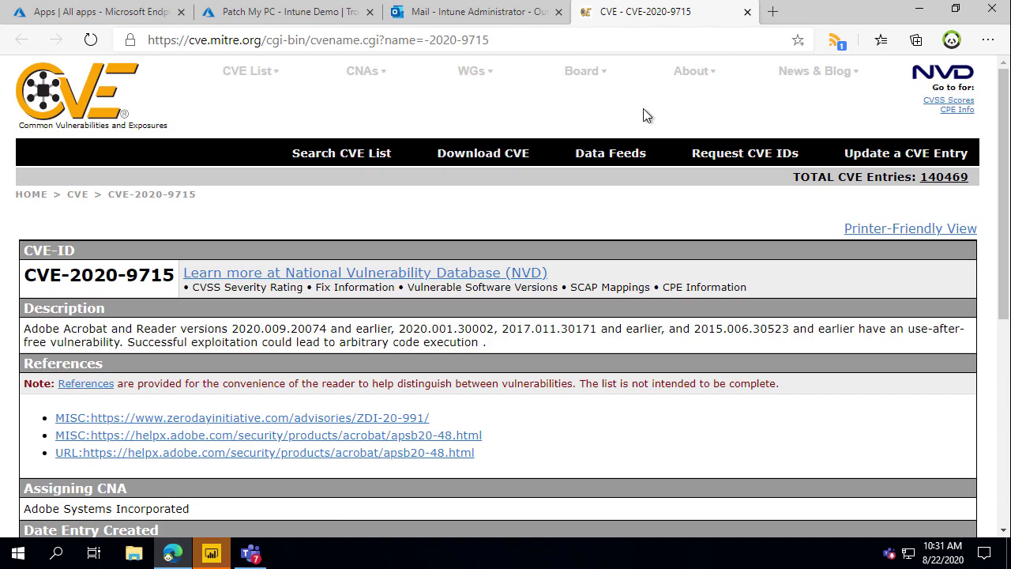
pyautogui.click(922, 11)
# View the release notes linked in the Google Chrome 84.0.4147.135 (x64) alert, and highlight the alert's classification value in Teams.
pyautogui.scroll(-3, 583, 268)
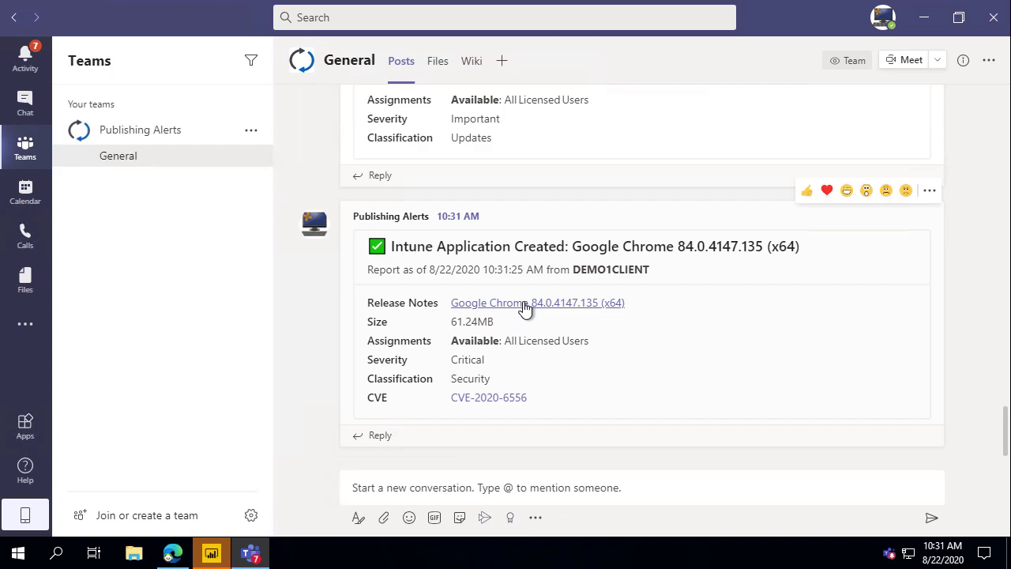
pyautogui.click(526, 304)
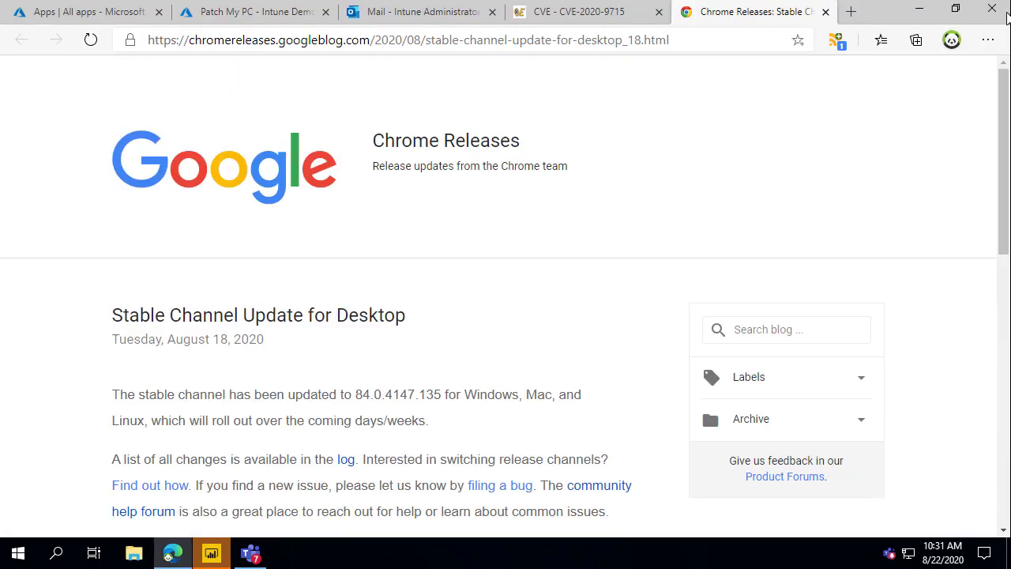
pyautogui.click(920, 9)
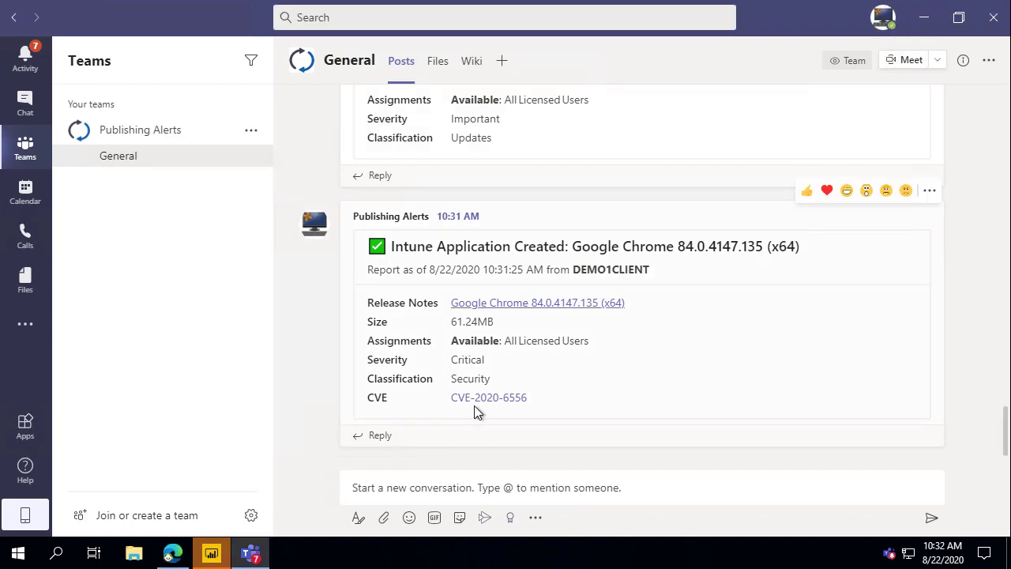
pyautogui.doubleClick(472, 380)
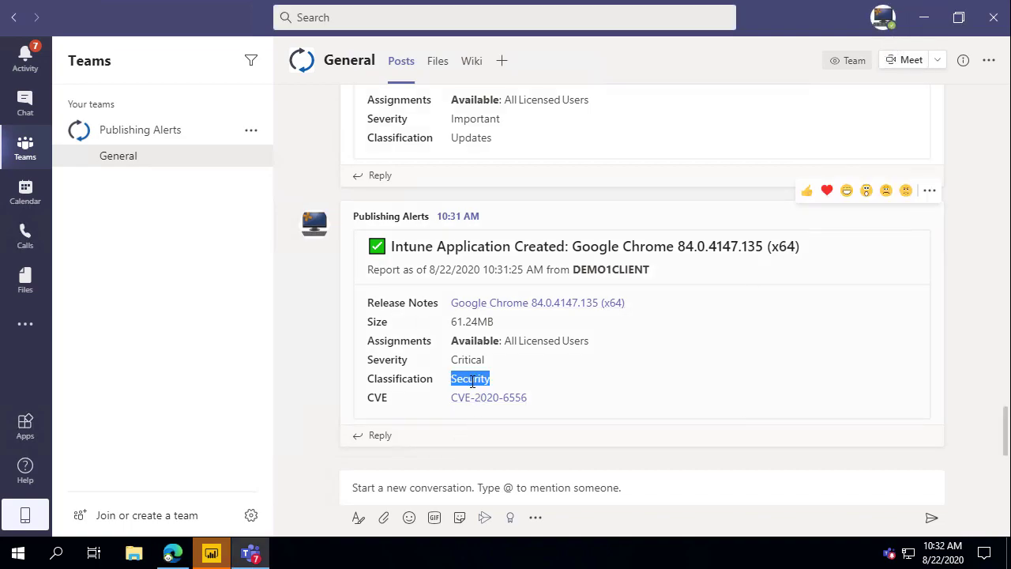
# Highlight the severity value in the Google Chrome 84.0.4147.135 (x64) alert, and open its linked CVE-2020-6556 page.
pyautogui.doubleClick(472, 359)
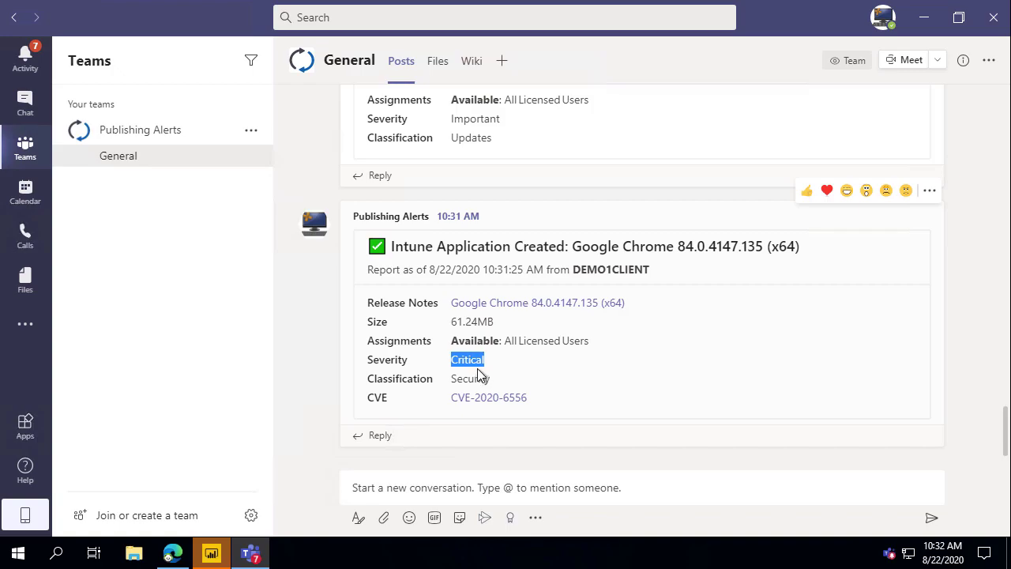
pyautogui.click(493, 401)
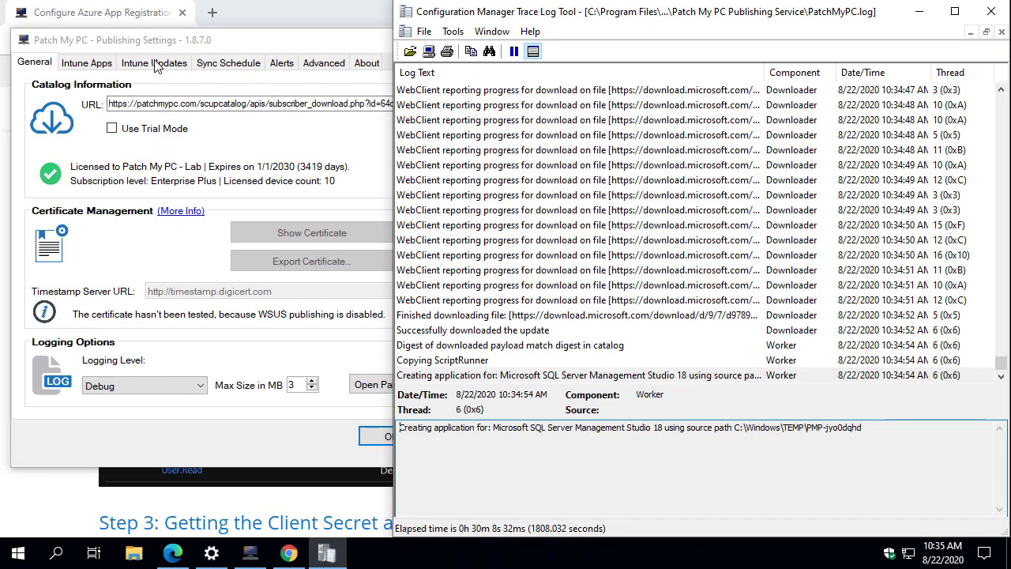
# Scan Intune for supported products from the Intune Apps settings in Patch My PC, connecting to the tenant and querying installed products.
pyautogui.click(97, 66)
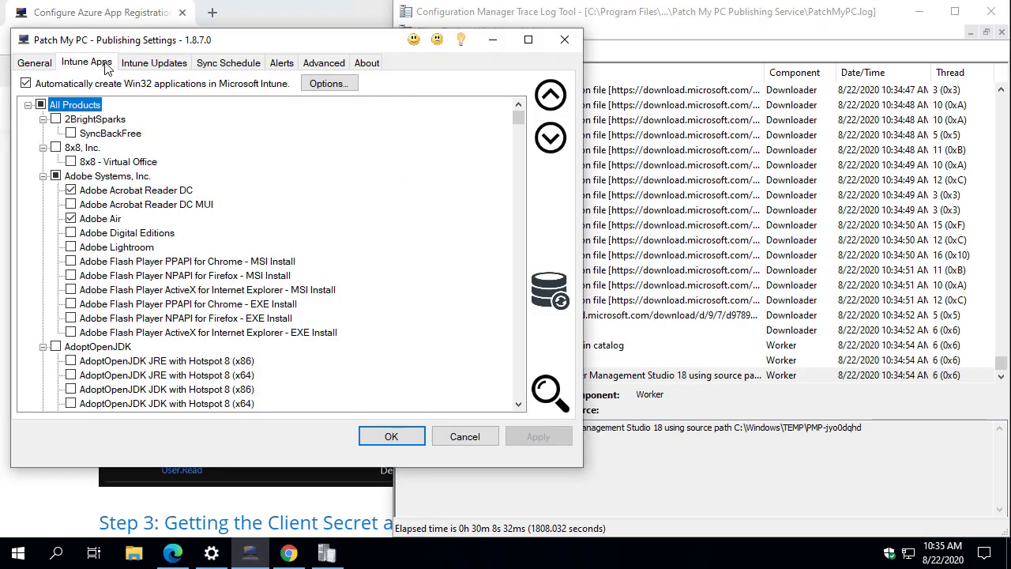
pyautogui.click(555, 294)
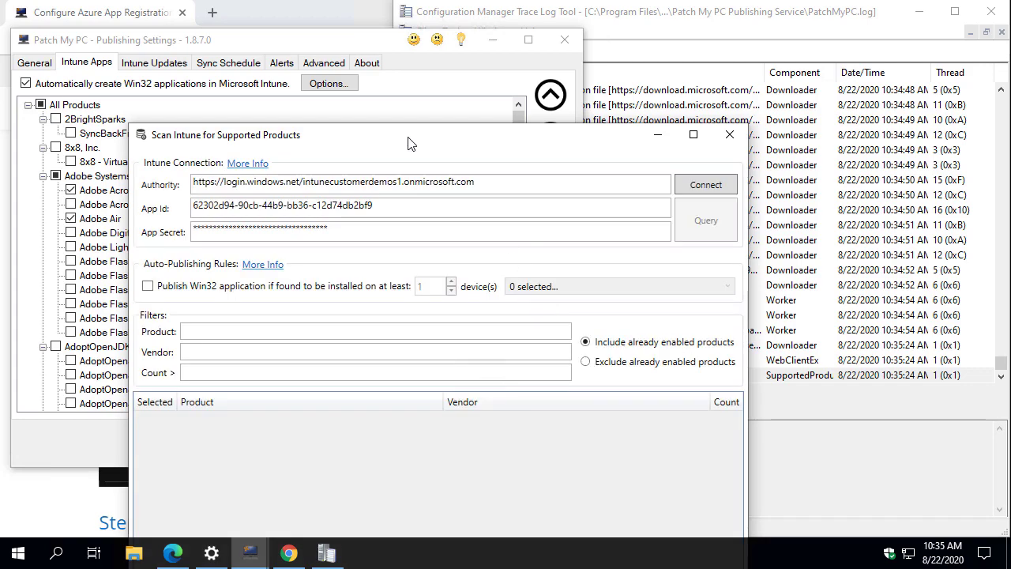
pyautogui.moveTo(406, 138); pyautogui.dragTo(304, 15)
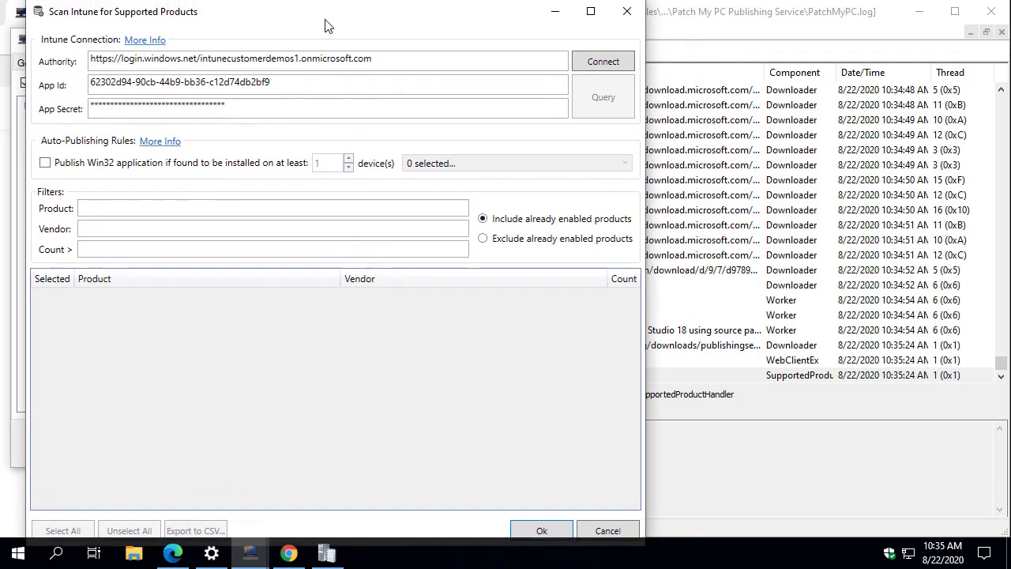
pyautogui.click(615, 65)
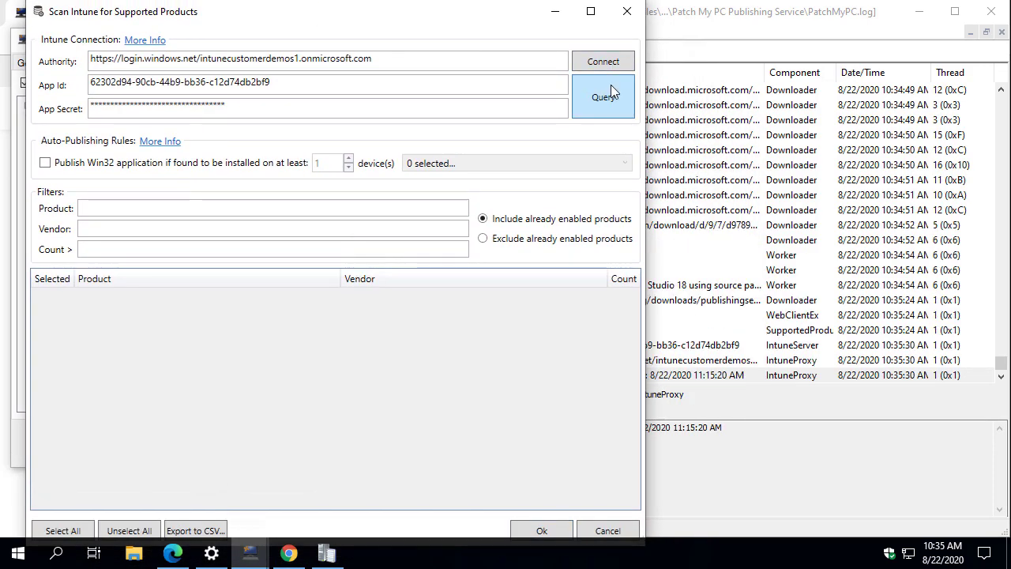
pyautogui.click(606, 86)
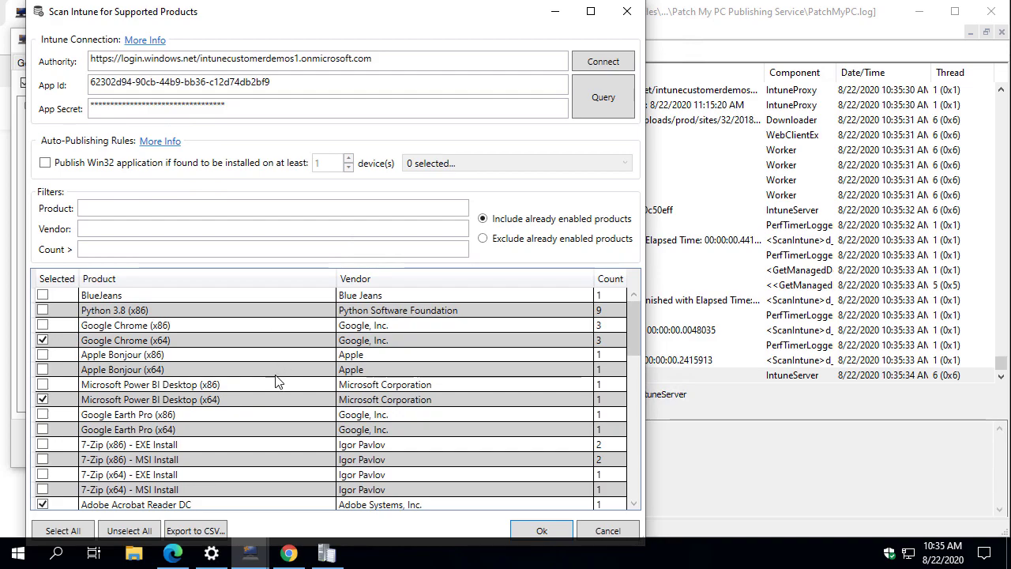
# Browse the detected products, select all of them, and cancel the scan window.
pyautogui.scroll(-10, 218, 411)
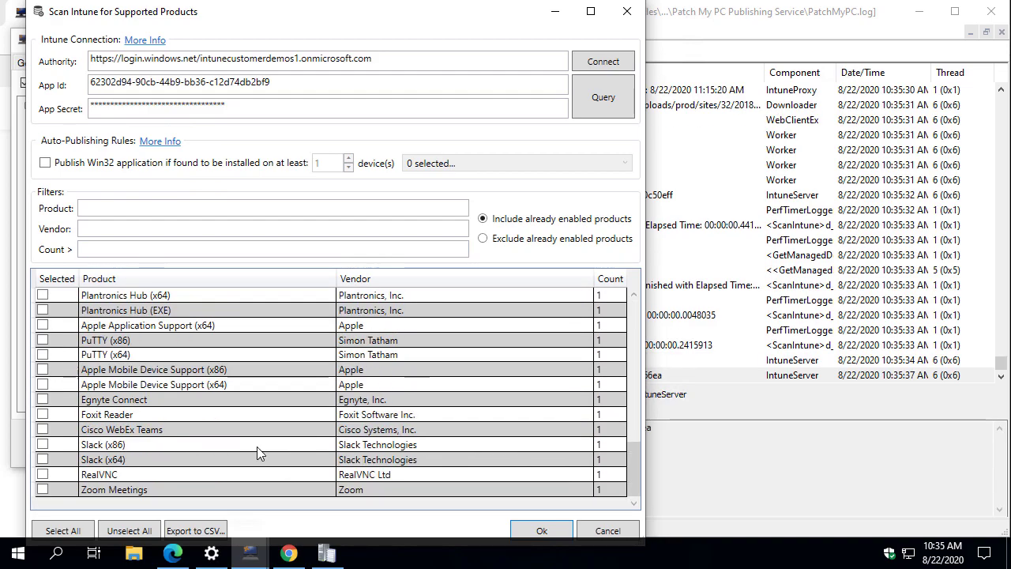
pyautogui.scroll(5, 257, 447)
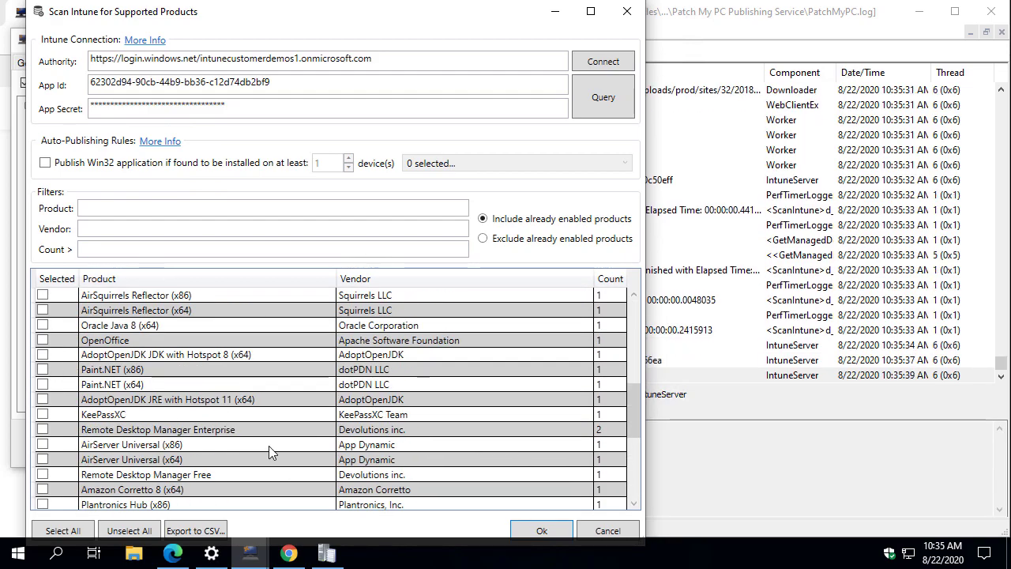
pyautogui.click(73, 532)
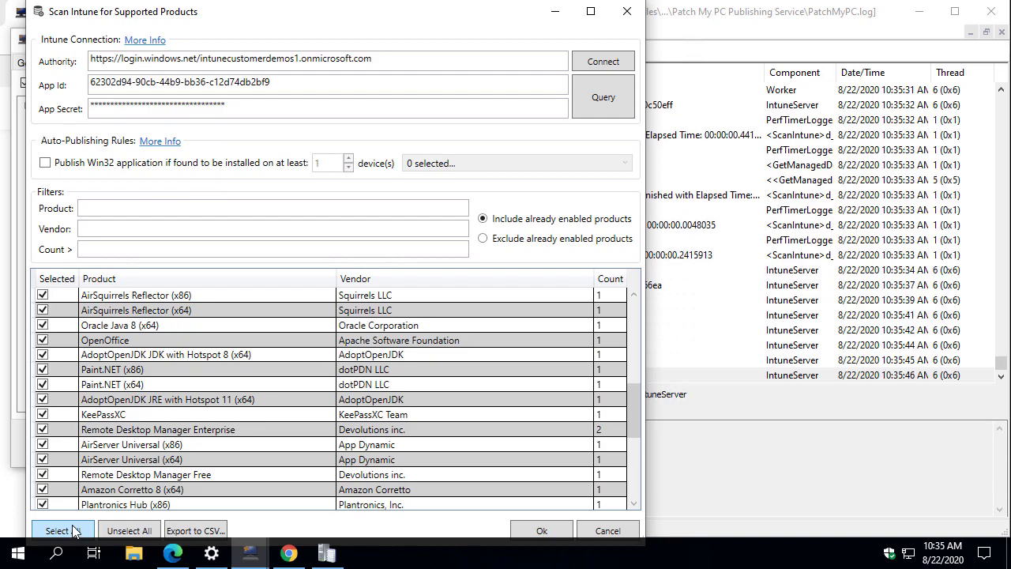
pyautogui.click(613, 534)
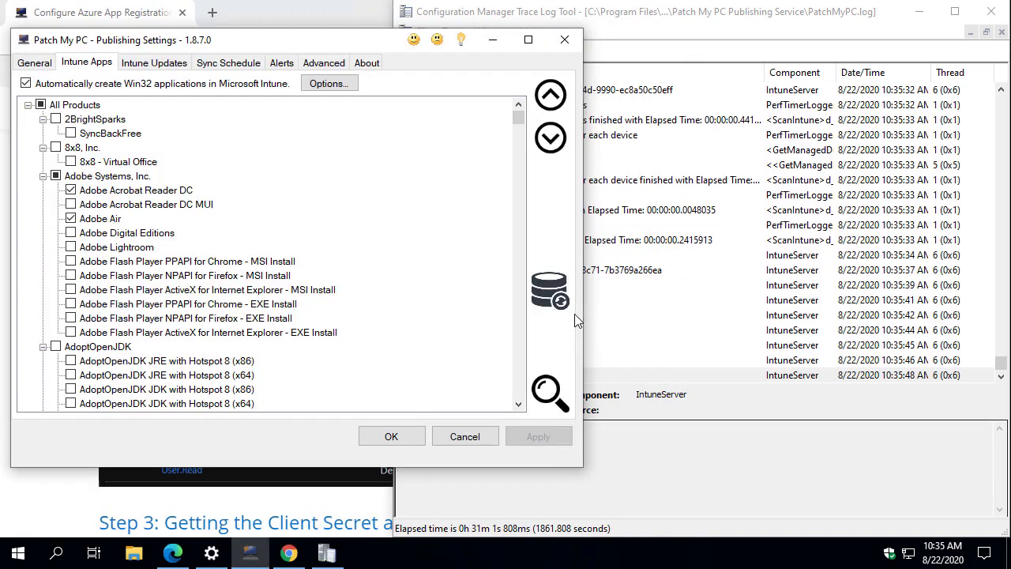
# Reopen the Intune product scan, reconnect and query again, review the whole list of detected products, and close the scan without applying.
pyautogui.click(563, 293)
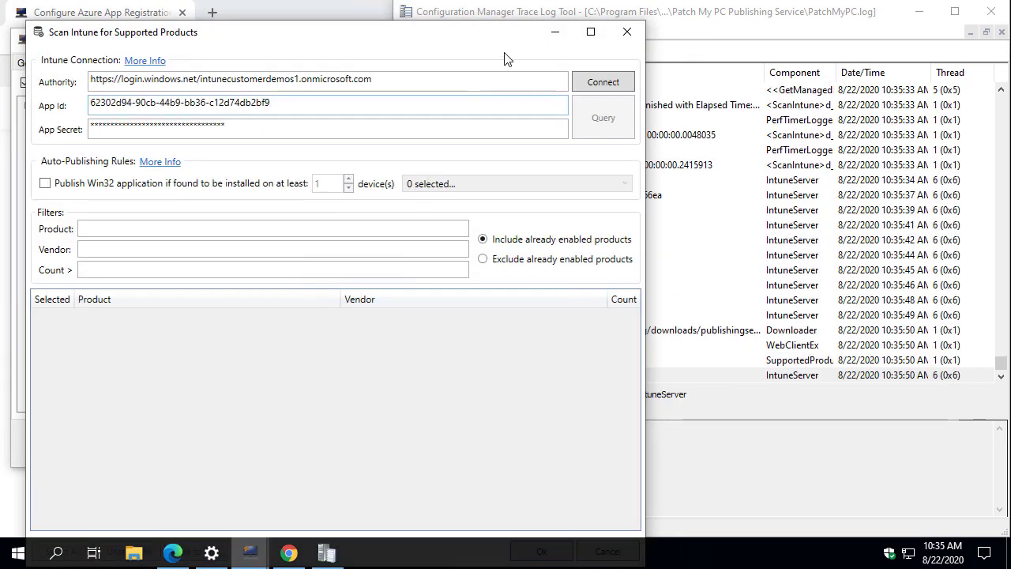
pyautogui.click(585, 79)
pyautogui.moveTo(507, 35); pyautogui.dragTo(508, 15)
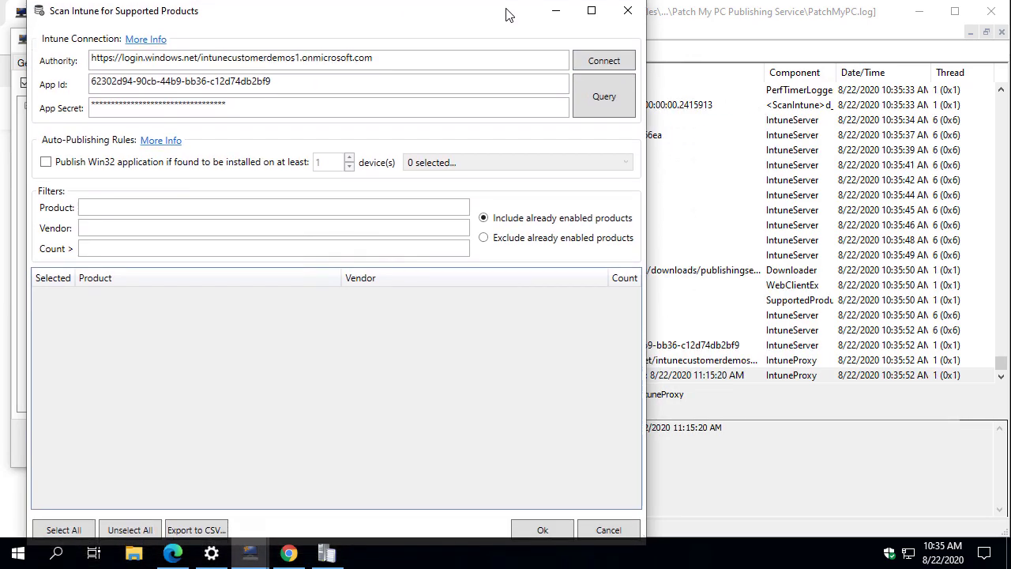
pyautogui.click(616, 95)
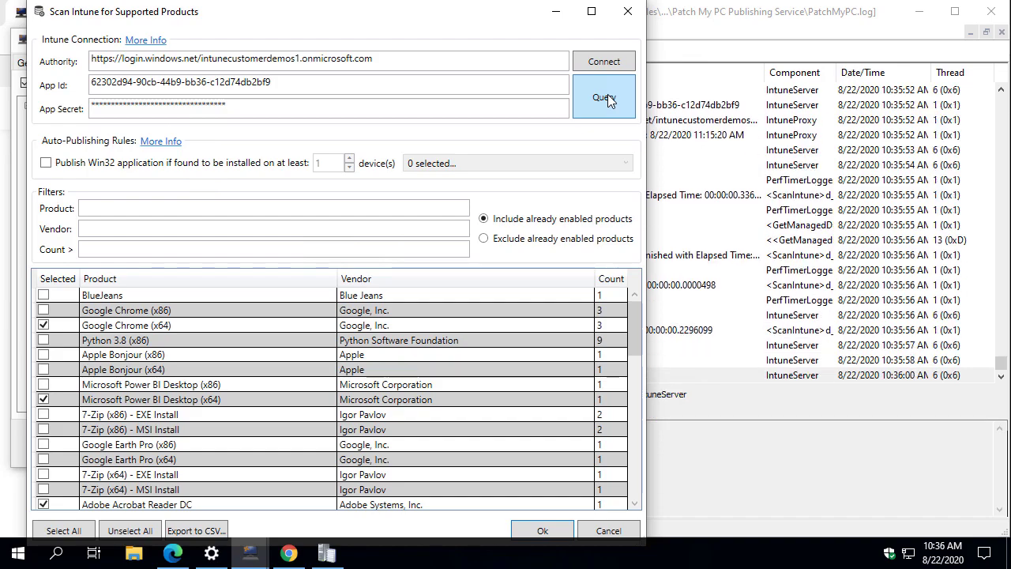
pyautogui.click(348, 505)
pyautogui.scroll(-2, 346, 500)
pyautogui.scroll(-10, 346, 500)
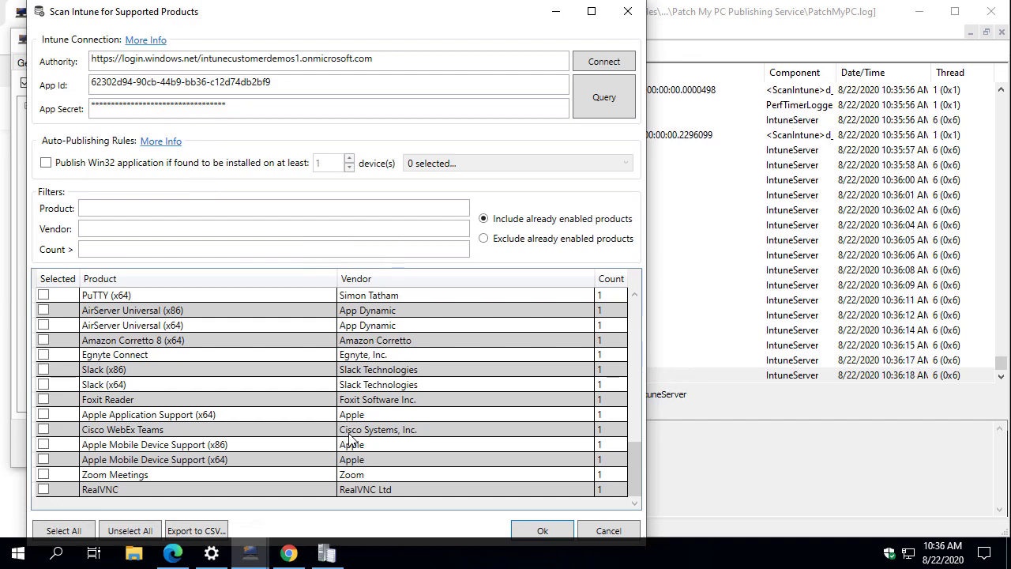
pyautogui.click(609, 531)
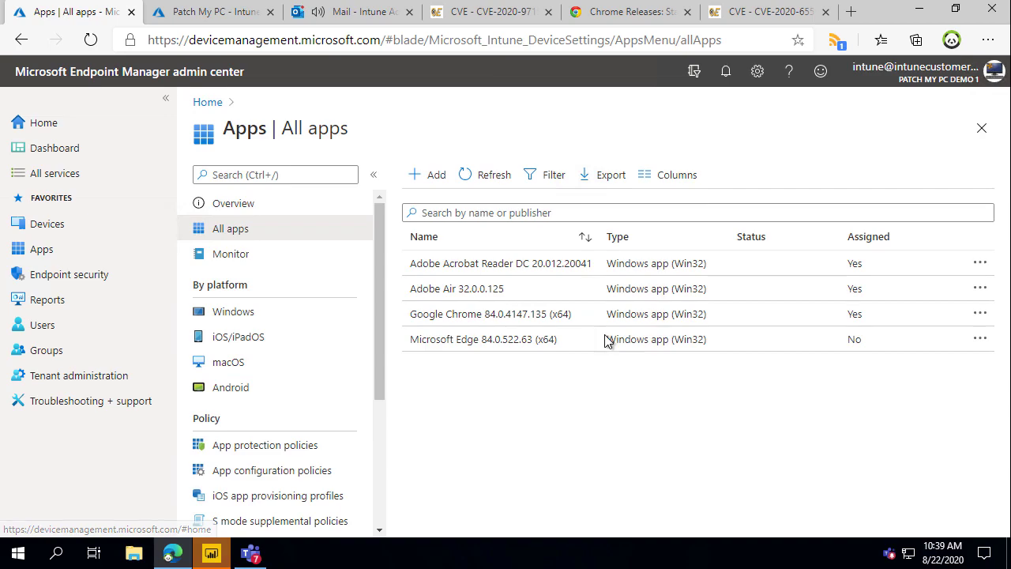
# Check the latest Publishing Alerts post in Teams, and read the Report from Patch My PC Publishing Service email in Outlook.
pyautogui.click(252, 553)
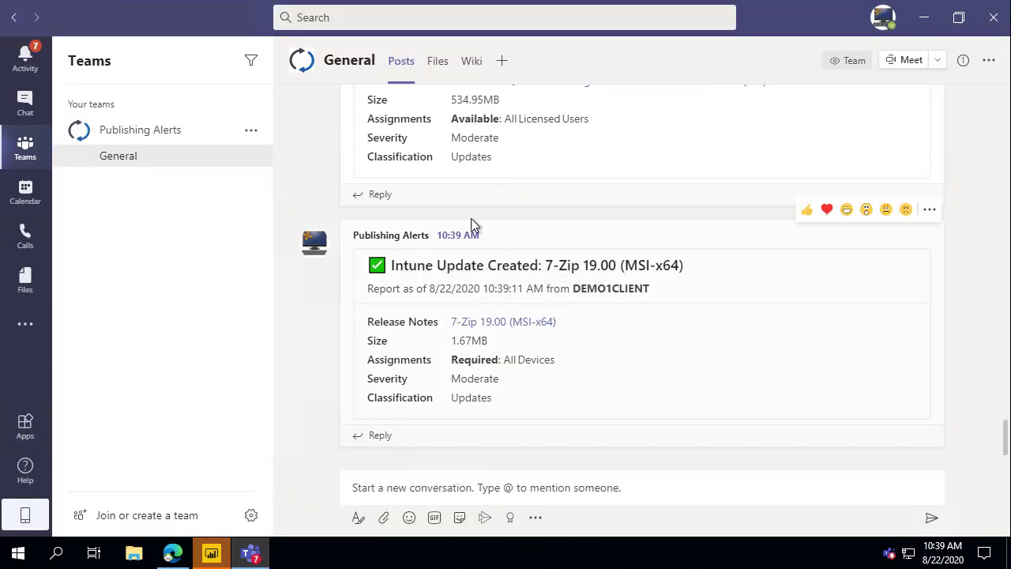
pyautogui.click(176, 554)
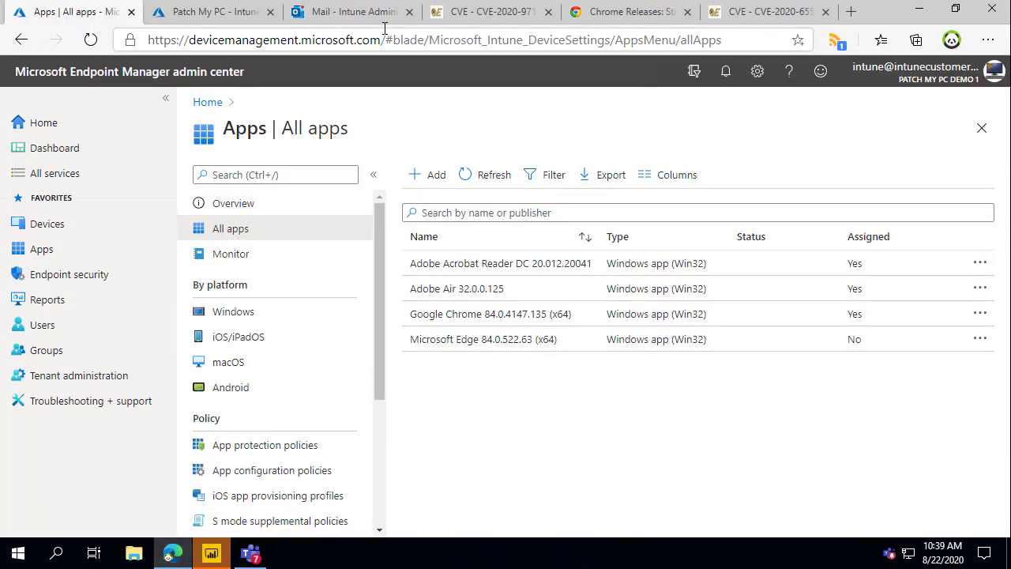
pyautogui.click(336, 12)
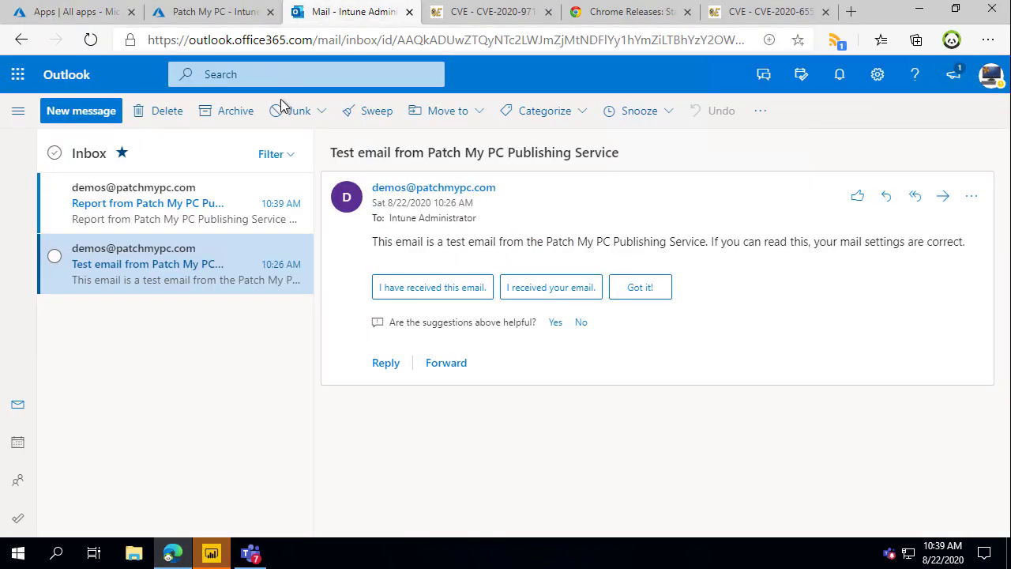
pyautogui.click(183, 221)
pyautogui.scroll(-5, 593, 293)
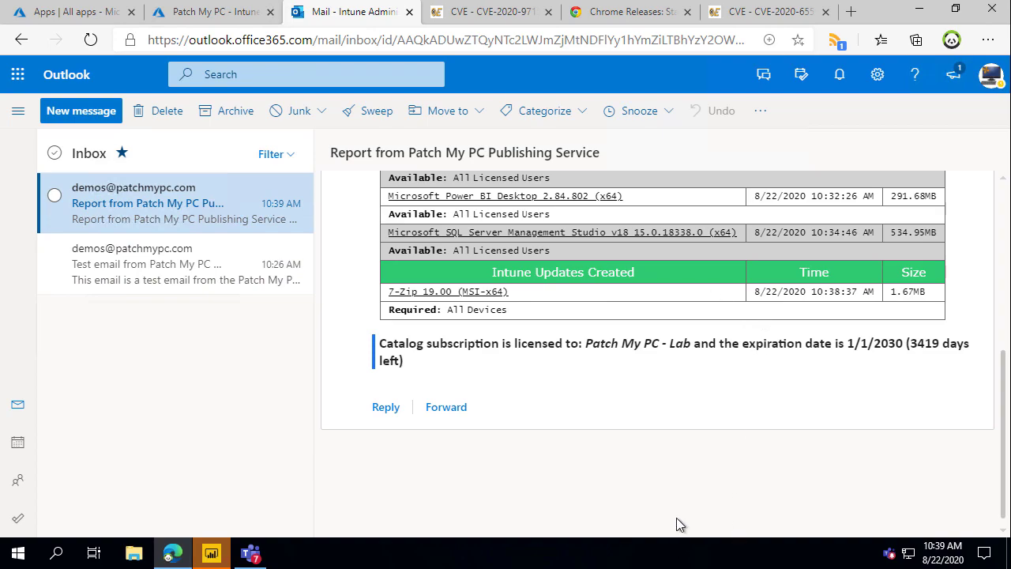
# Refresh the All apps list in Endpoint Manager, temporarily outlining the application rows in red and the 7-Zip update row in blue.
pyautogui.click(95, 15)
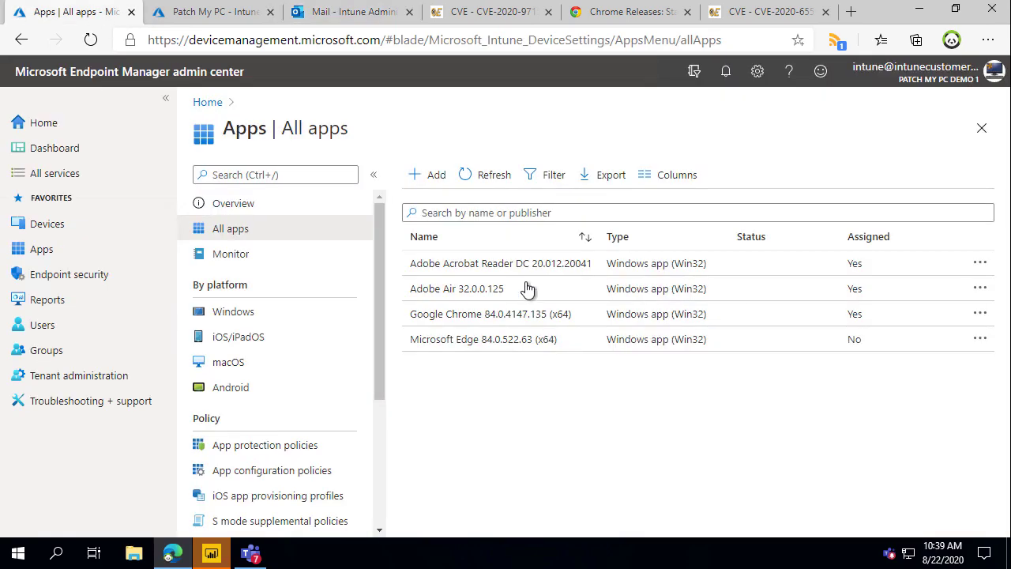
pyautogui.click(474, 174)
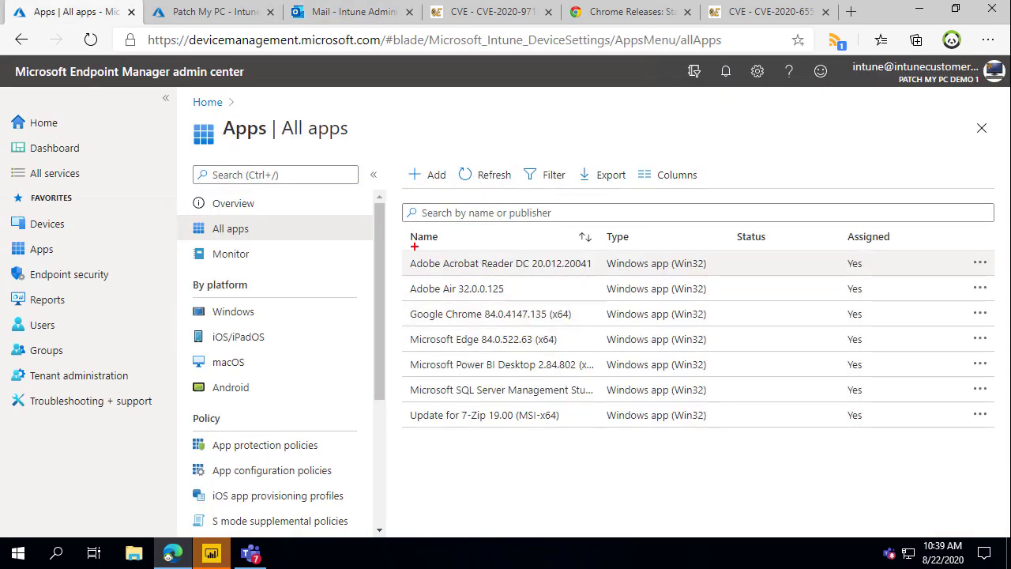
pyautogui.moveTo(387, 222)
pyautogui.mouseDown()
pyautogui.moveTo(900, 339)
pyautogui.moveTo(923, 364)
pyautogui.moveTo(923, 398)
pyautogui.mouseUp()
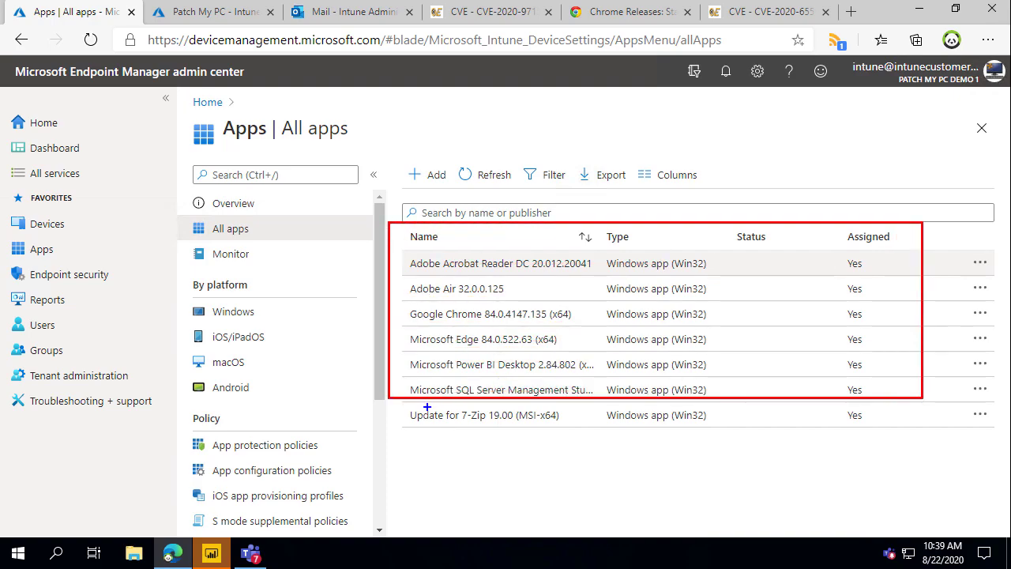
pyautogui.moveTo(388, 407)
pyautogui.mouseDown()
pyautogui.moveTo(445, 418)
pyautogui.moveTo(847, 414)
pyautogui.moveTo(934, 428)
pyautogui.moveTo(924, 432)
pyautogui.mouseUp()
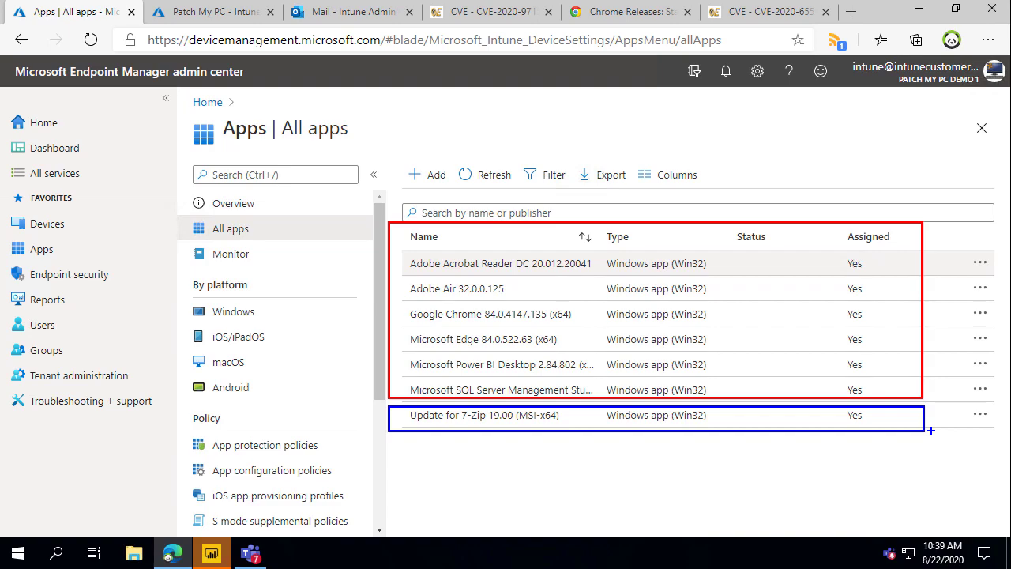
pyautogui.press('Escape')
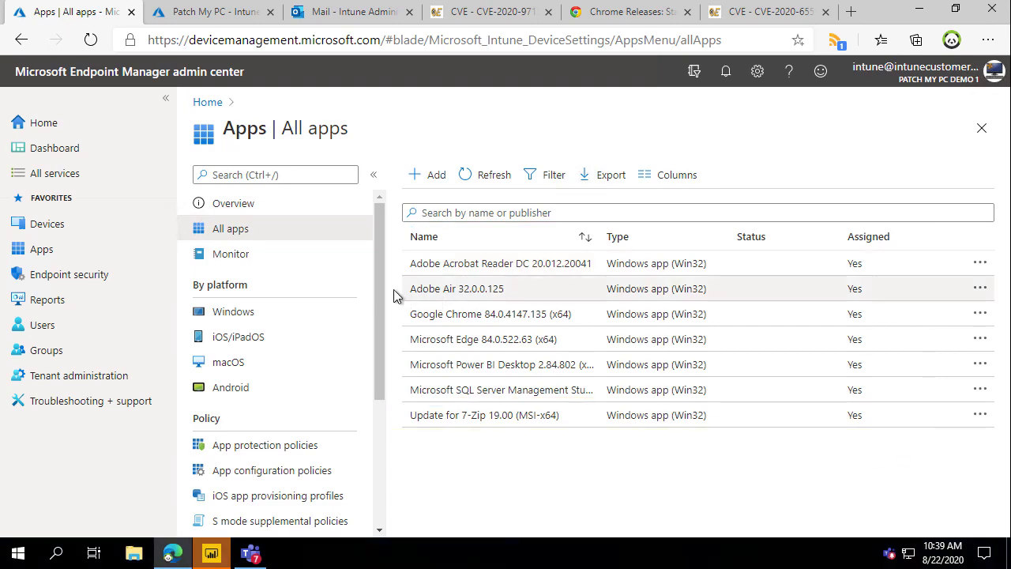
# Open the properties of Update for 7-Zip 19.00 (MSI-x64) and review its app information, program, requirement, detection and assignment settings.
pyautogui.click(487, 414)
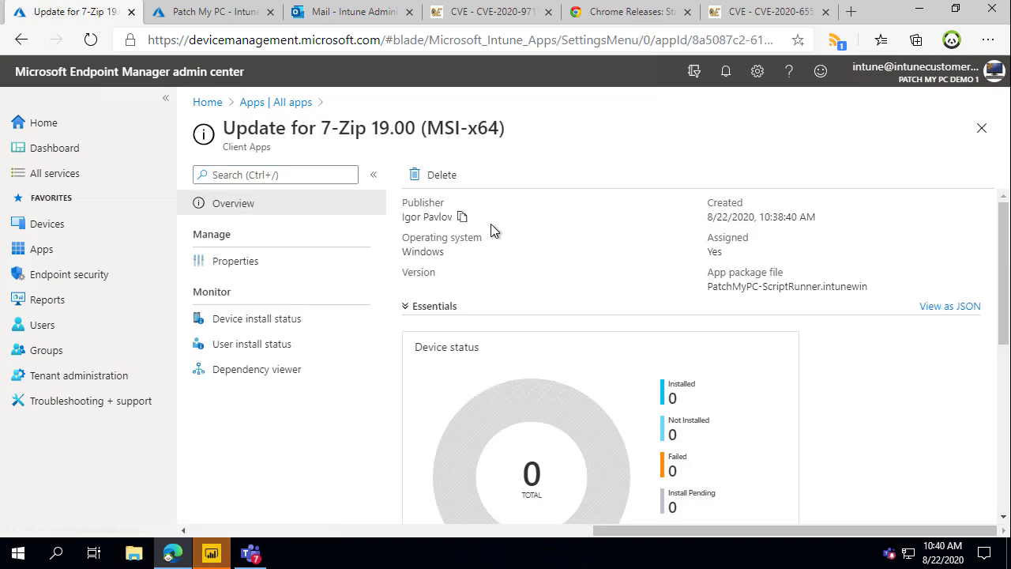
pyautogui.click(266, 267)
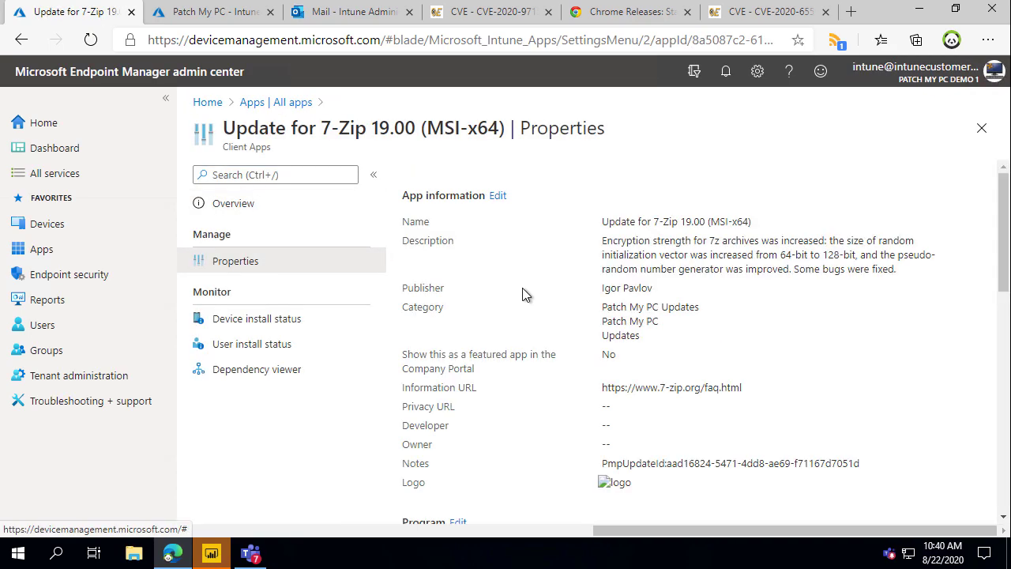
pyautogui.scroll(-5, 525, 299)
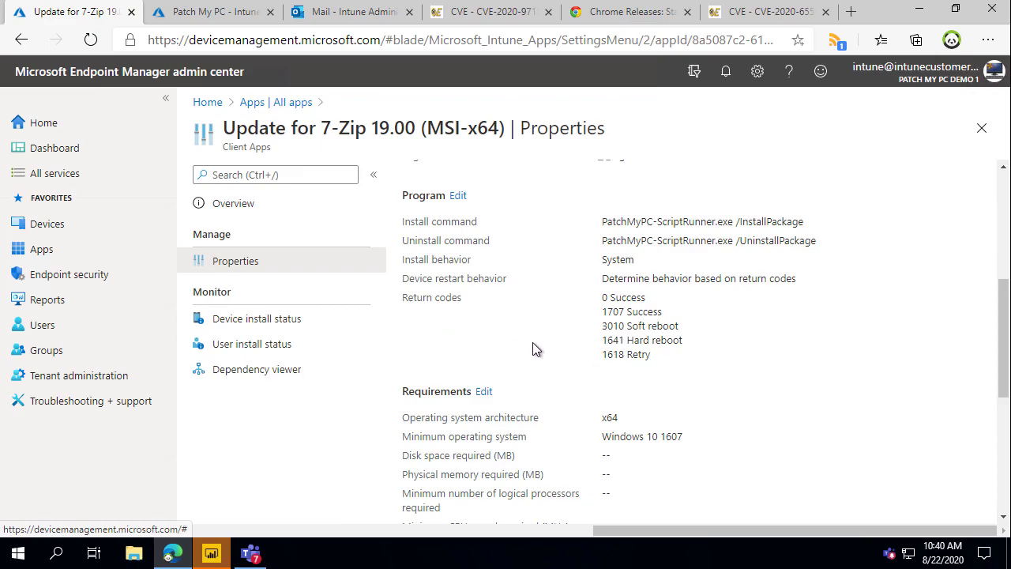
pyautogui.scroll(4, 533, 345)
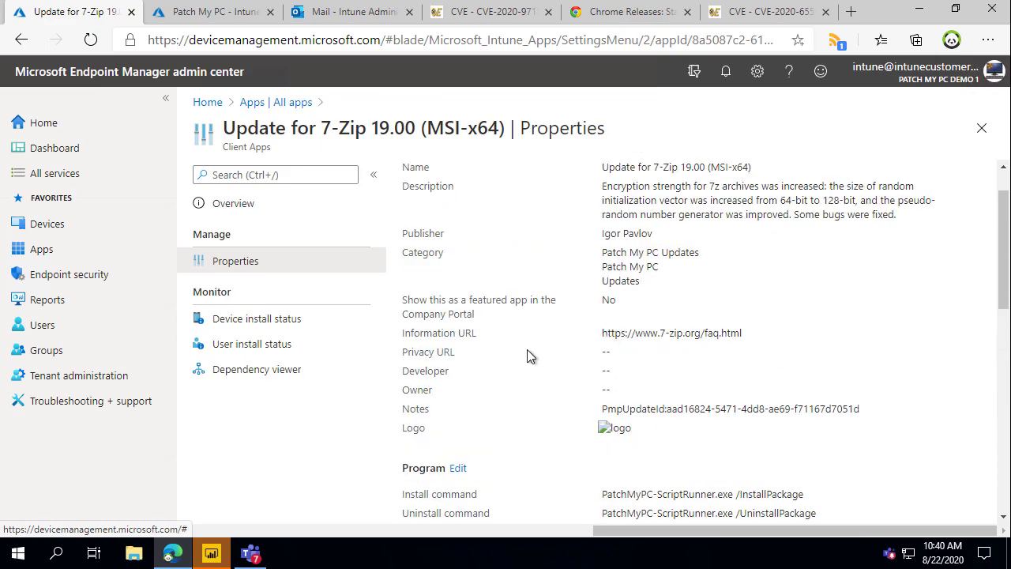
pyautogui.scroll(-5, 697, 350)
pyautogui.scroll(-3, 695, 342)
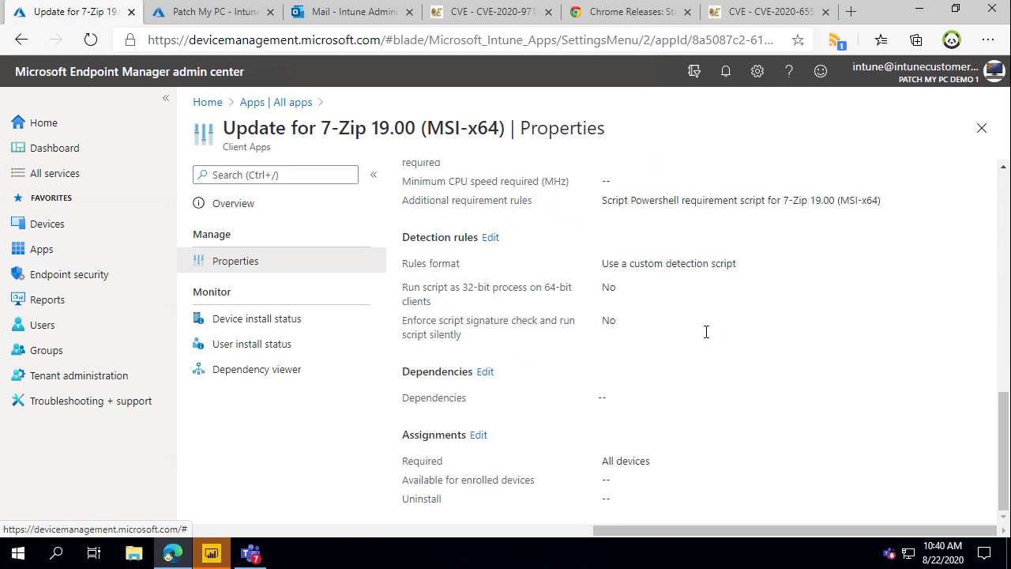
# Examine the 7-Zip update's additional requirement rules, temporarily outlining the PowerShell requirement script in red.
pyautogui.scroll(2, 706, 333)
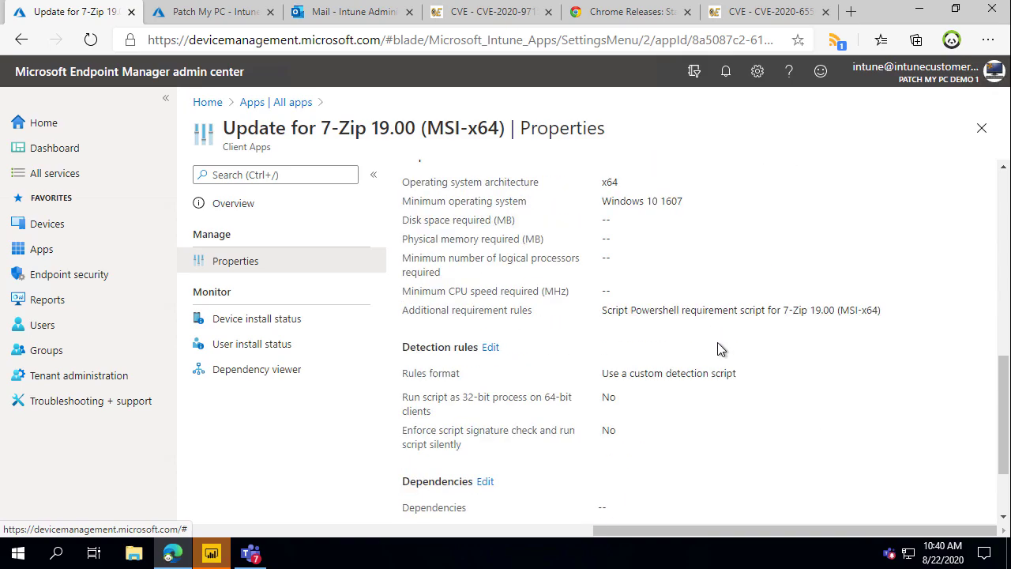
pyautogui.scroll(1, 719, 349)
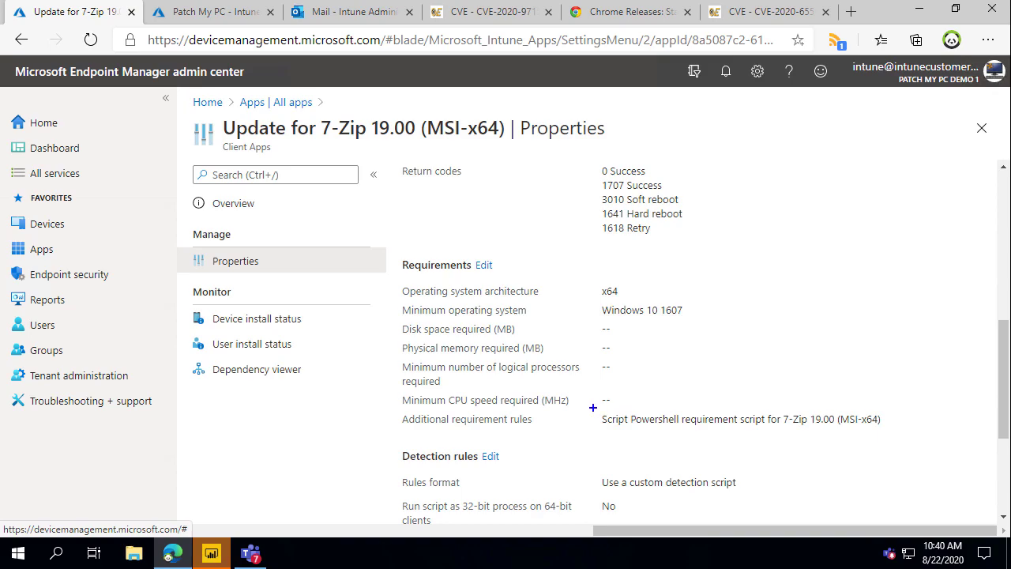
pyautogui.moveTo(592, 408); pyautogui.dragTo(897, 433)
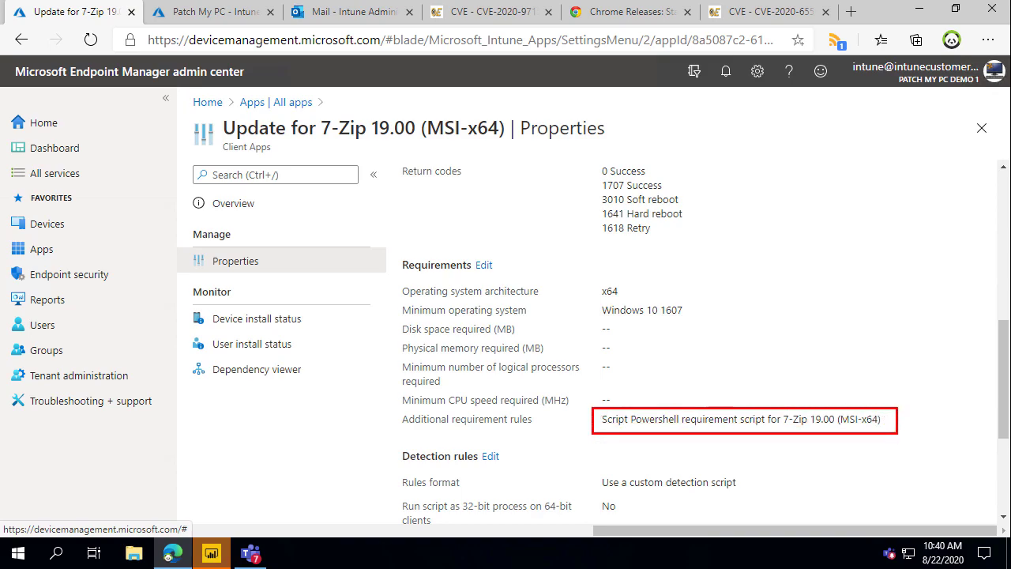
pyautogui.press('Escape')
# Highlight the All devices group in the 7-Zip update's required assignments, and return to the update's overview.
pyautogui.scroll(-3, 629, 414)
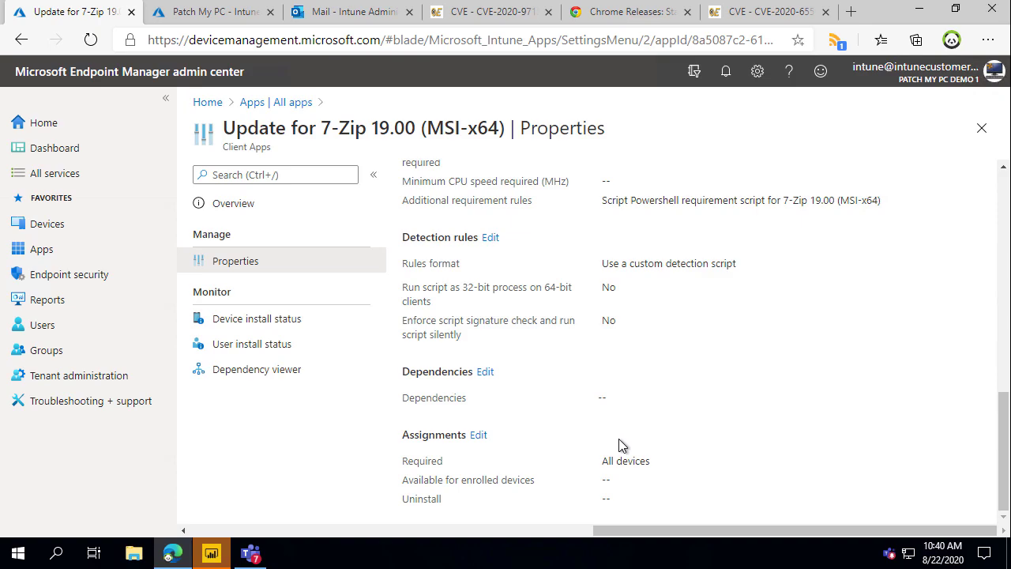
pyautogui.doubleClick(629, 461)
pyautogui.moveTo(605, 460); pyautogui.dragTo(589, 459)
pyautogui.click(244, 204)
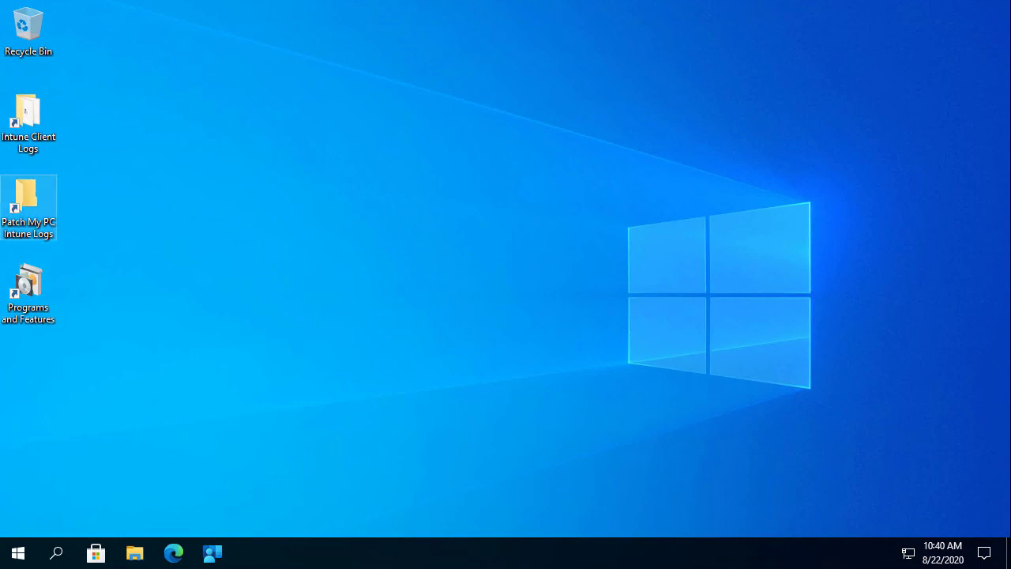
# Open Programs and Features on the client and widen its window to show the Size and Version columns.
pyautogui.doubleClick(27, 285)
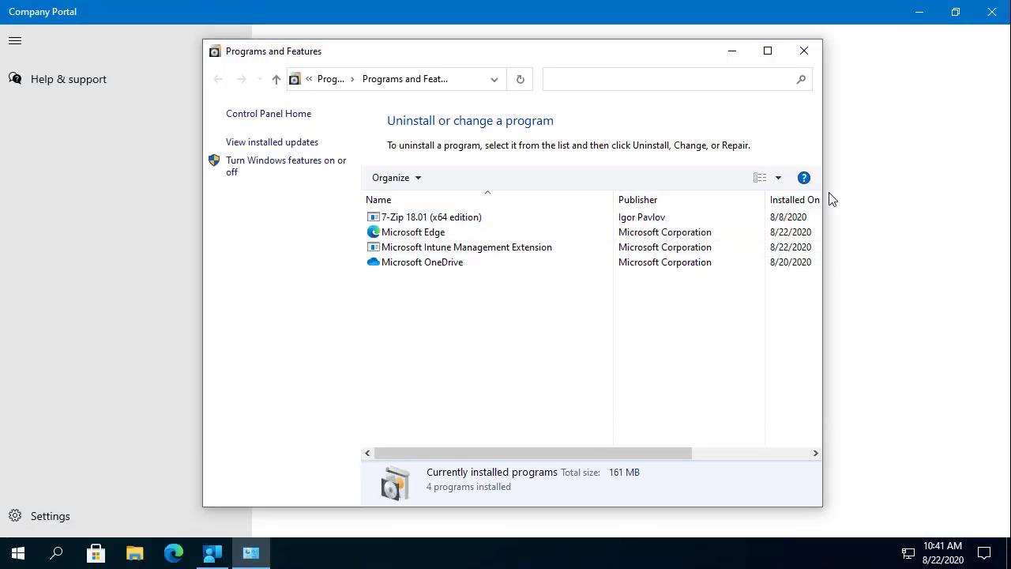
pyautogui.moveTo(822, 194); pyautogui.dragTo(986, 198)
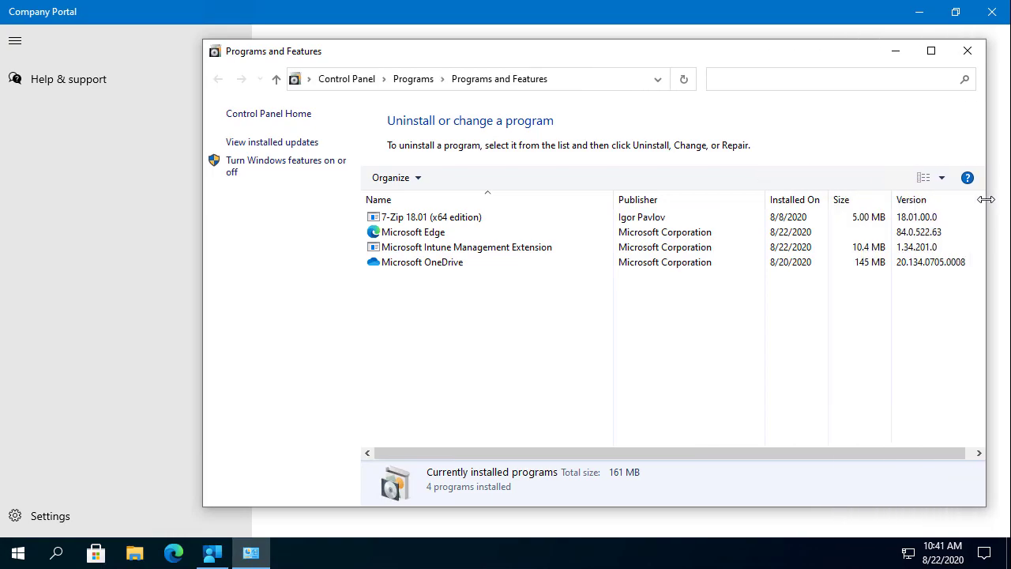
pyautogui.click(119, 368)
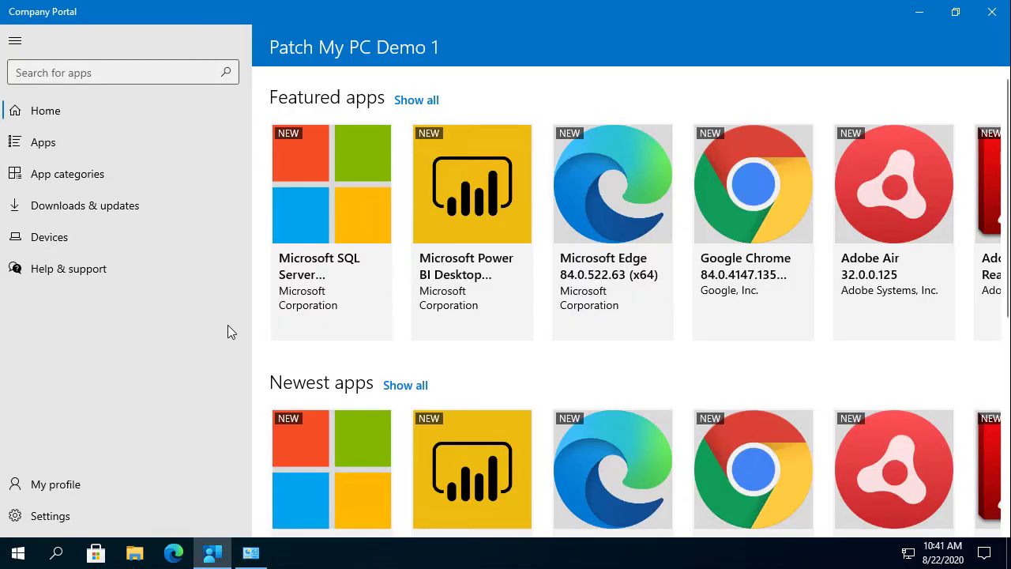
# Browse the featured apps in Company Portal, check the installed programs list, and install Google Chrome 84.0.4147.135 (x64).
pyautogui.hscroll(2, 535, 245)
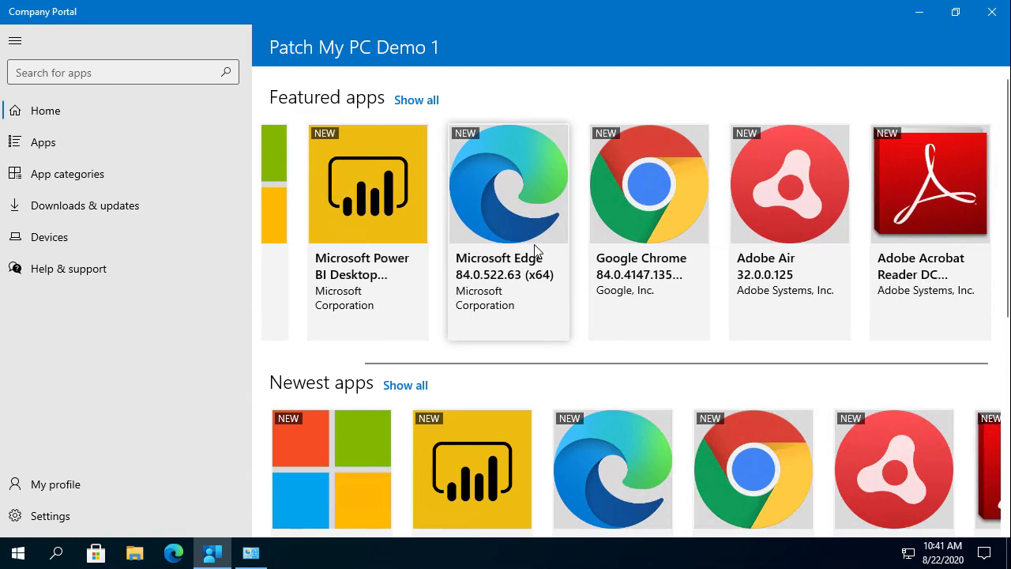
pyautogui.hscroll(-2, 568, 231)
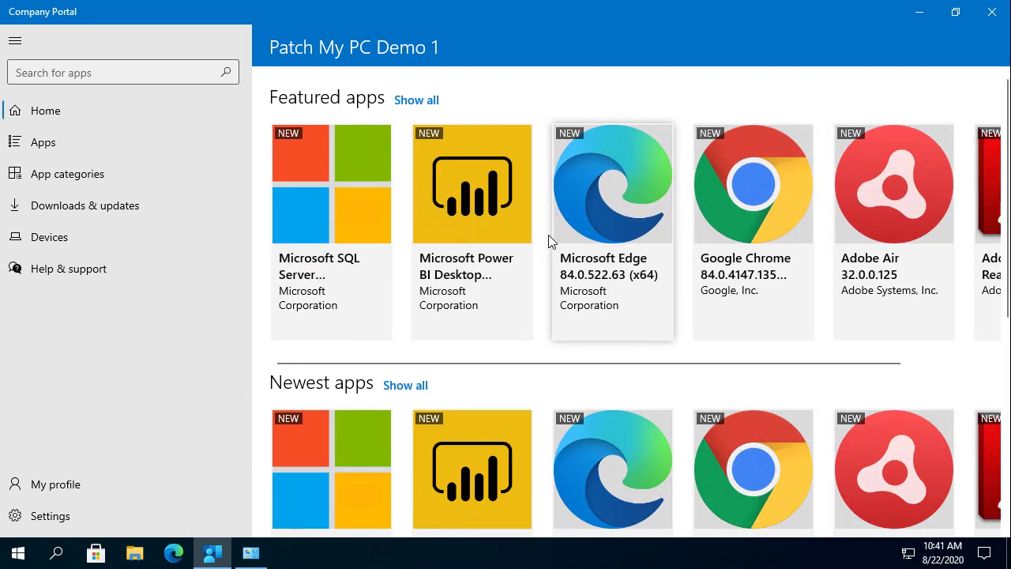
pyautogui.click(758, 175)
pyautogui.click(253, 551)
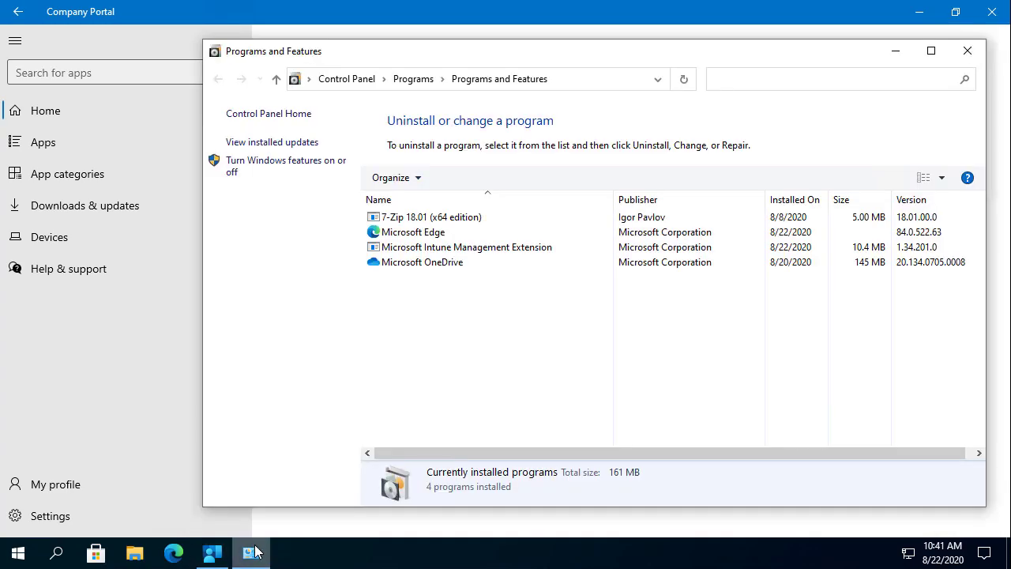
pyautogui.click(132, 404)
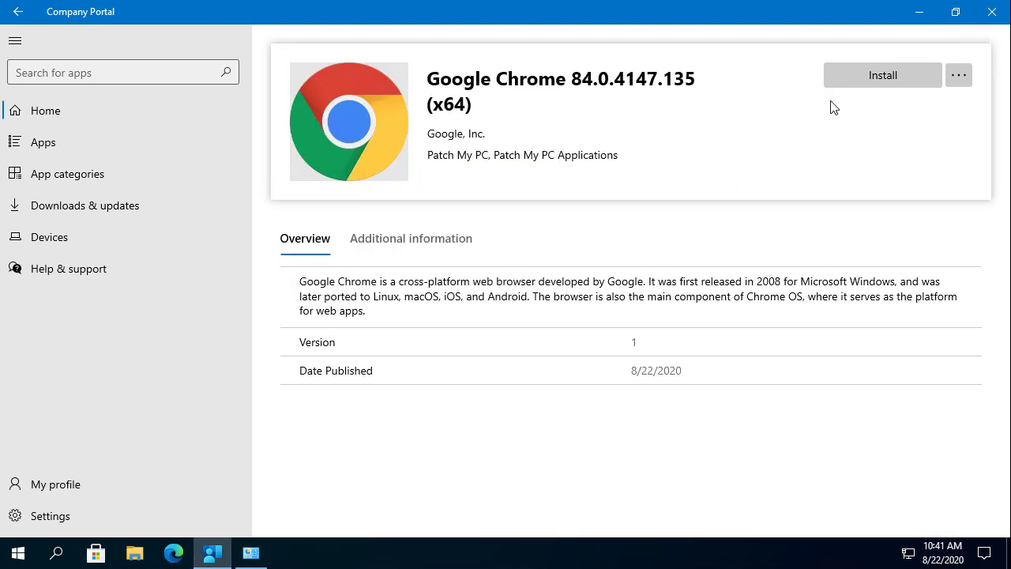
pyautogui.click(899, 81)
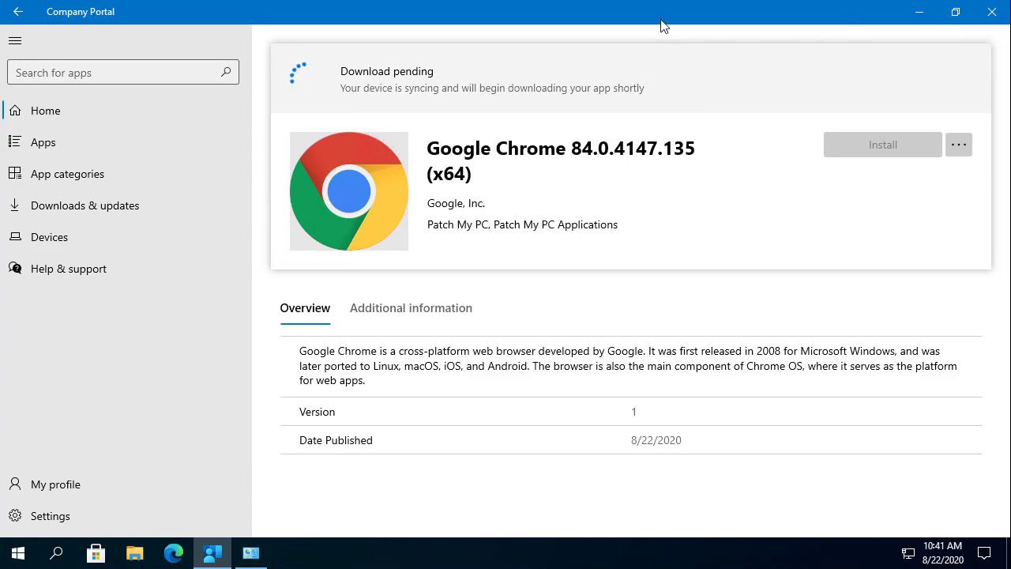
# View Google Chrome's additional information in Company Portal and its privacy notice in Edge, and close the browser.
pyautogui.click(441, 314)
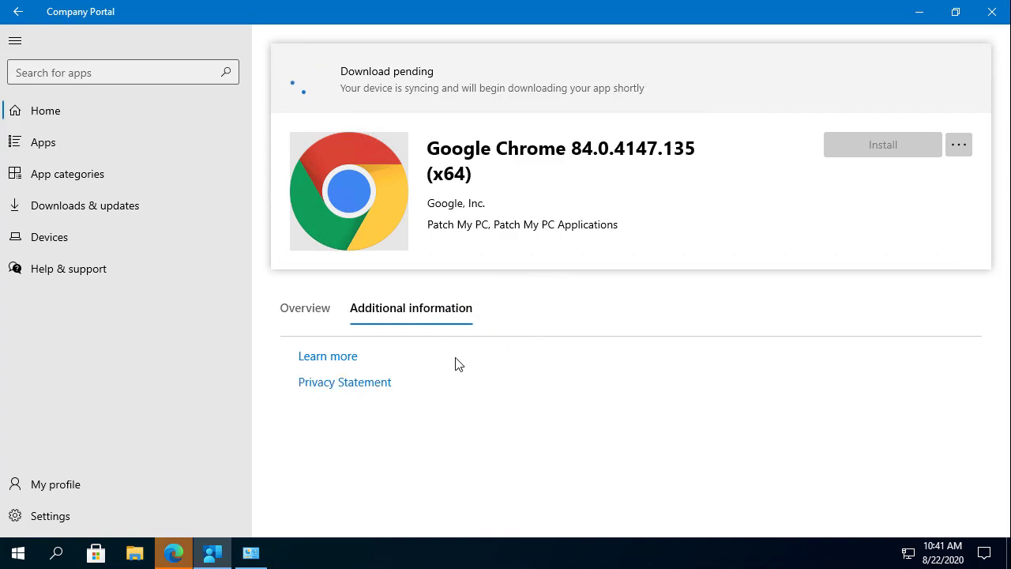
pyautogui.click(175, 553)
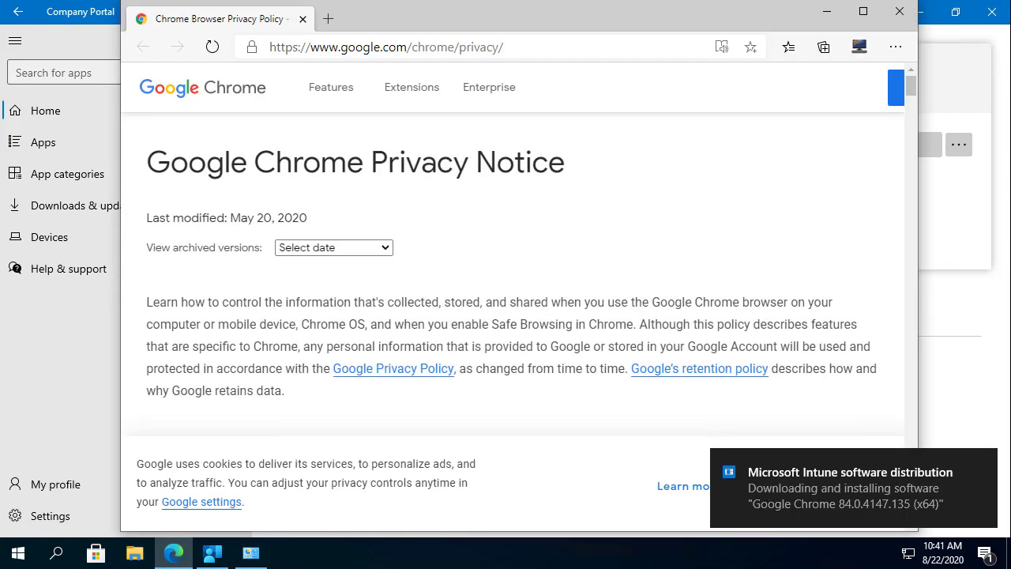
pyautogui.click(899, 11)
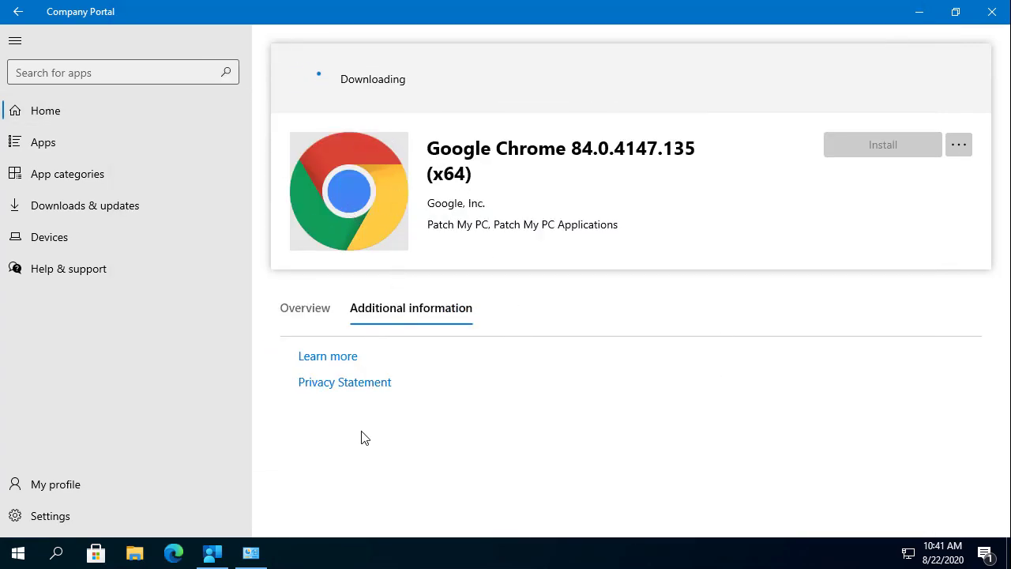
# Refresh the installed programs list in Programs and Features to check for Google Chrome, and return to Company Portal.
pyautogui.click(251, 553)
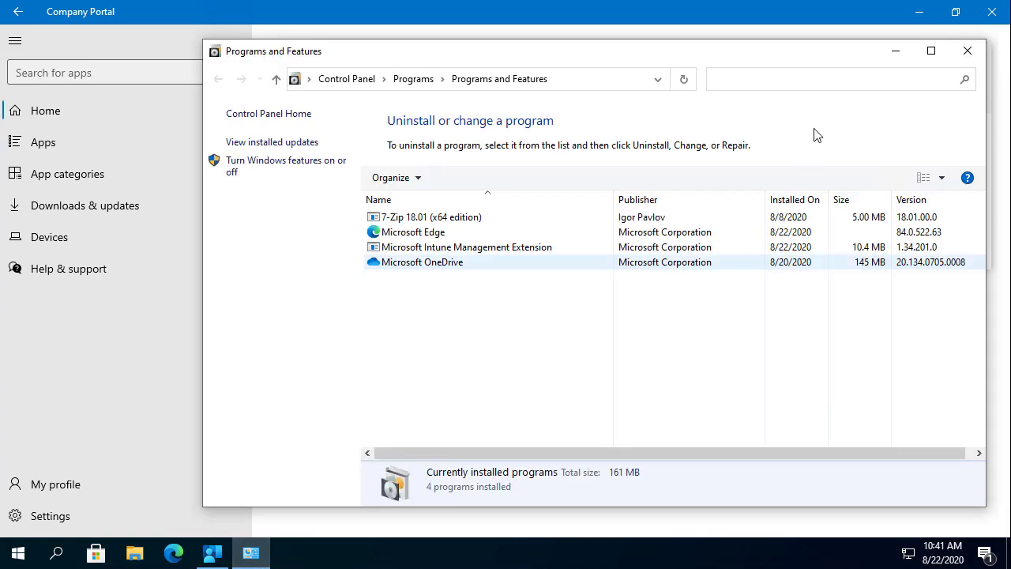
pyautogui.click(921, 13)
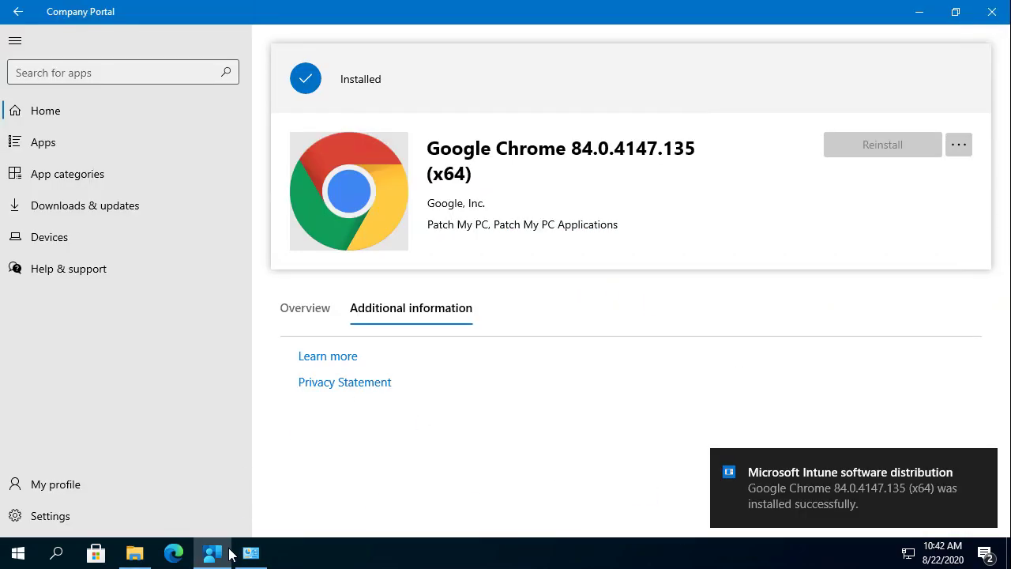
pyautogui.click(252, 553)
pyautogui.click(684, 79)
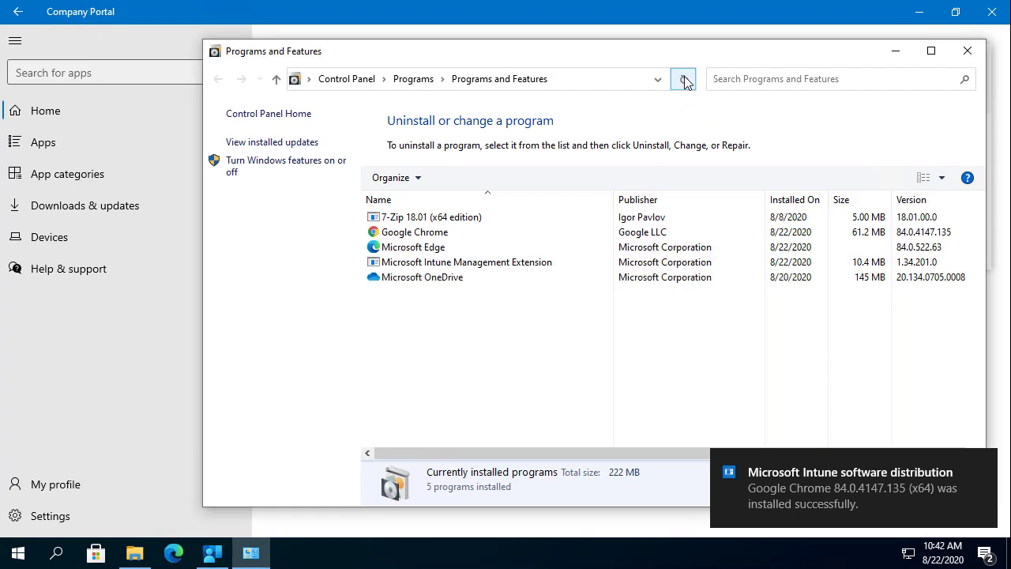
pyautogui.click(115, 388)
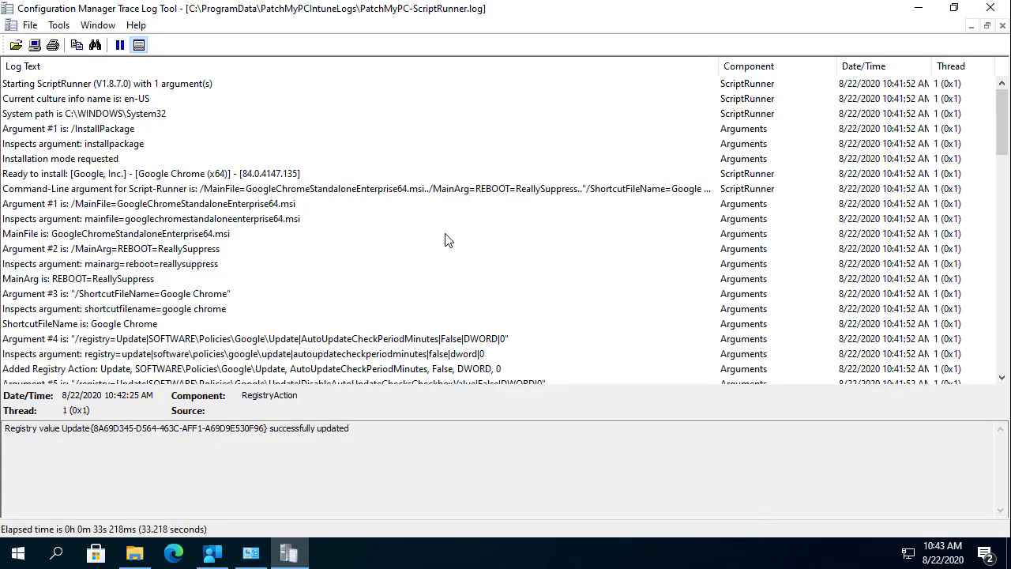
# Select the Google Chrome "Ready to install" entry in PatchMyPC-ScriptRunner.log and dock the log beside its folder window.
pyautogui.click(320, 174)
pyautogui.moveTo(307, 6)
pyautogui.mouseDown()
pyautogui.moveTo(909, 73)
pyautogui.moveTo(1010, 158)
pyautogui.mouseUp()
pyautogui.click(818, 496)
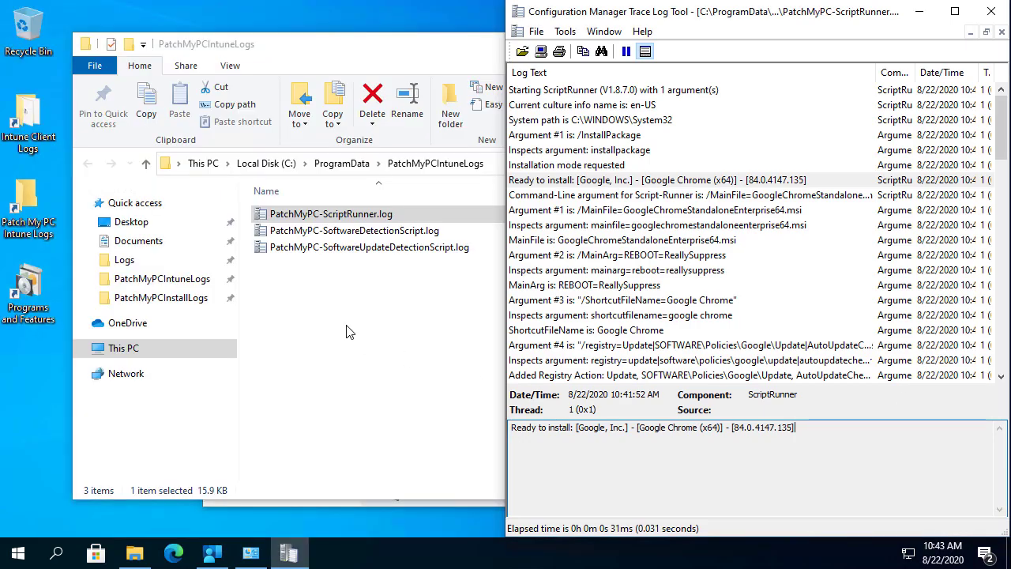
# Show where the Intune logs are stored by going up to ProgramData and reopening the PatchMyPCIntuneLogs folder.
pyautogui.click(364, 336)
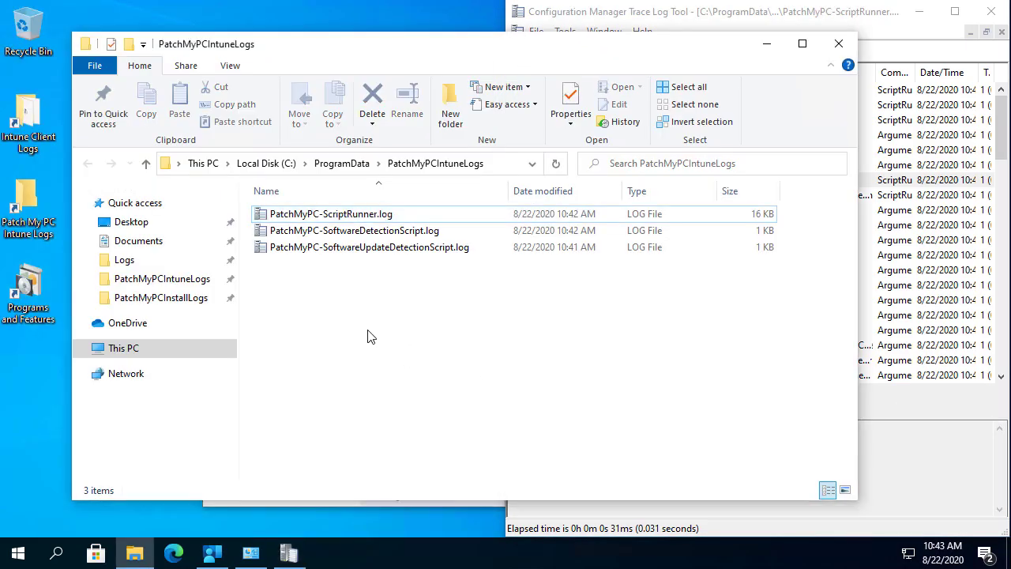
pyautogui.click(348, 164)
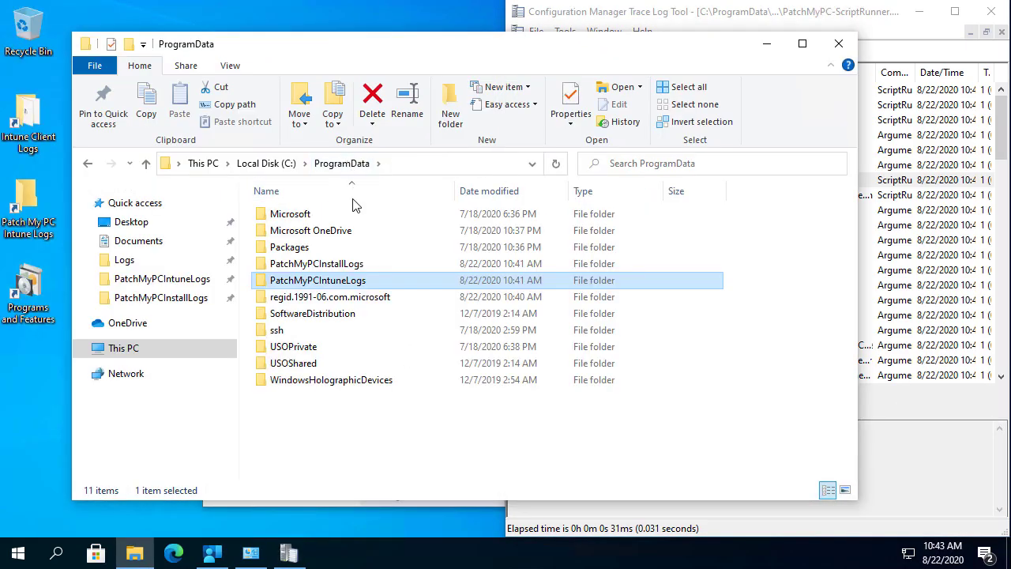
pyautogui.doubleClick(356, 284)
pyautogui.click(903, 450)
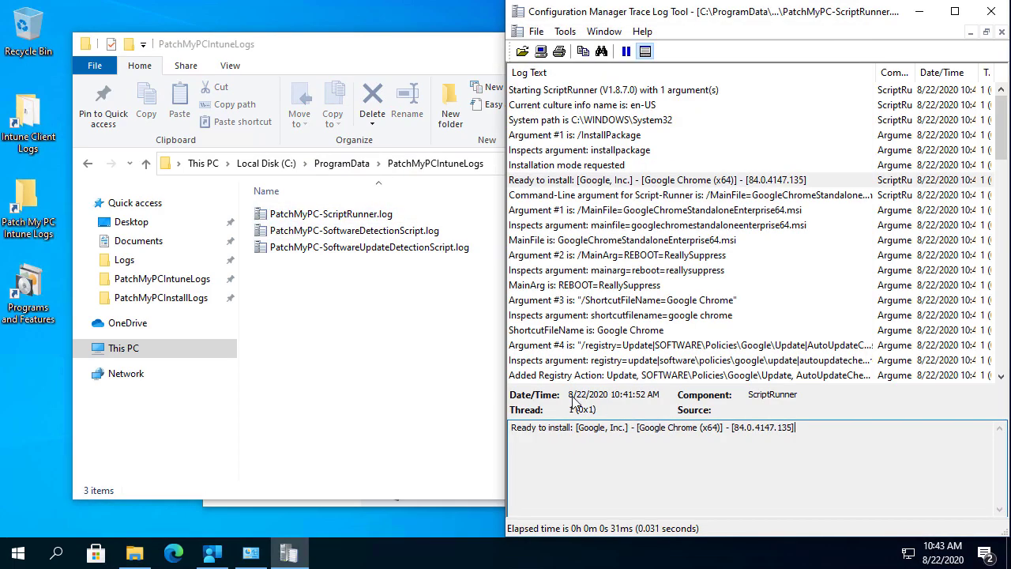
# Widen the ScriptRunner log window and examine the Google Chrome command line and the installation arguments parsed from it.
pyautogui.moveTo(508, 360); pyautogui.dragTo(340, 357)
pyautogui.click(559, 183)
pyautogui.click(546, 199)
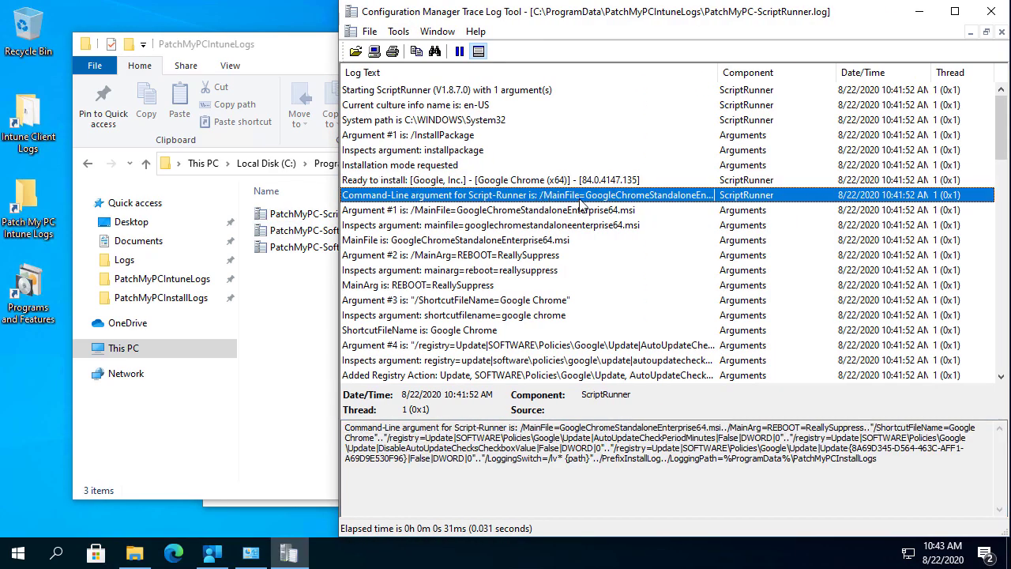
pyautogui.scroll(-1, 548, 229)
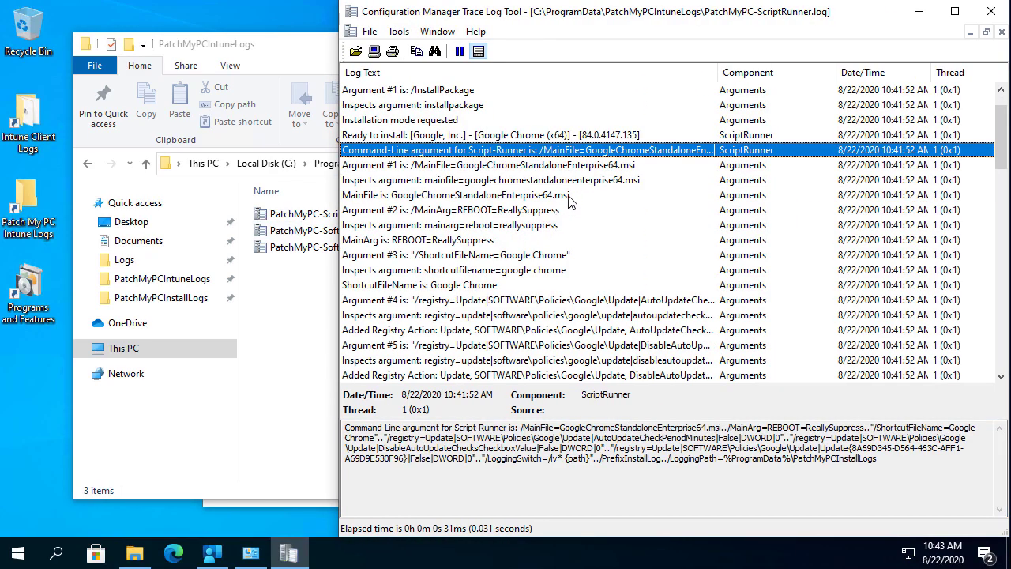
pyautogui.scroll(-2, 551, 166)
pyautogui.scroll(-3, 551, 166)
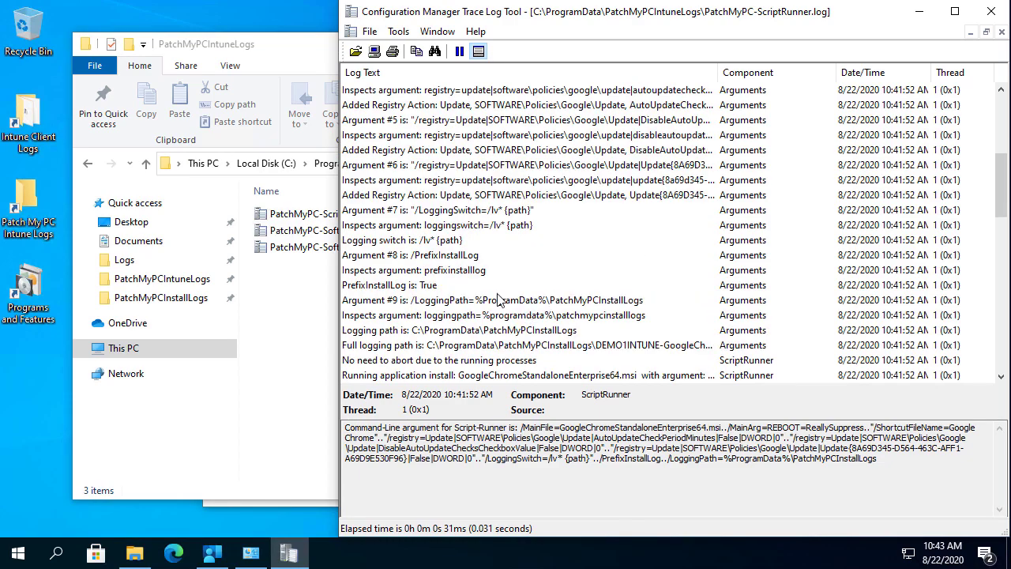
pyautogui.scroll(-1, 522, 277)
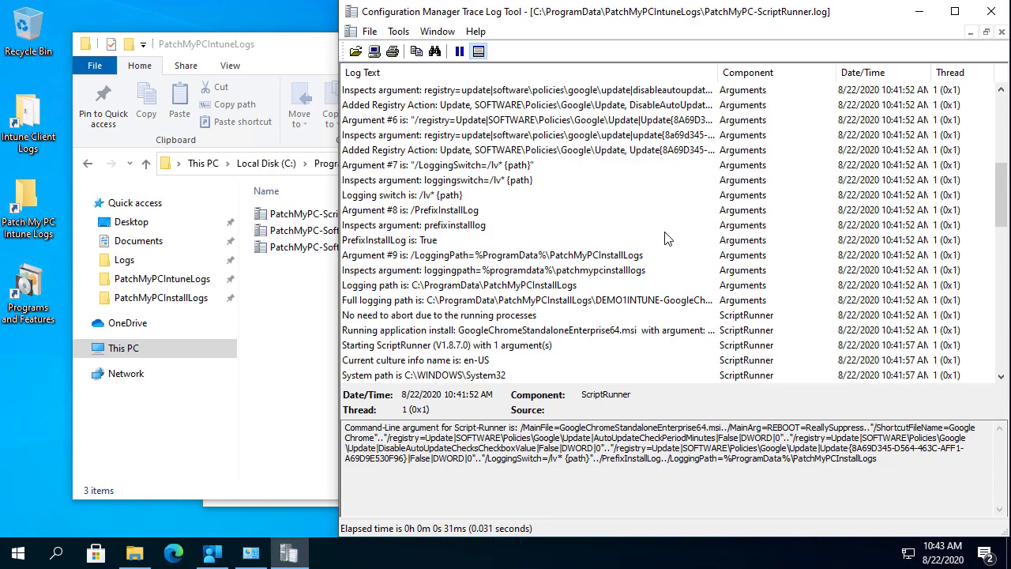
# Open the PatchMyPCInstallLogs folder, display its full path, and open the Google Chrome MSI installation log.
pyautogui.click(306, 374)
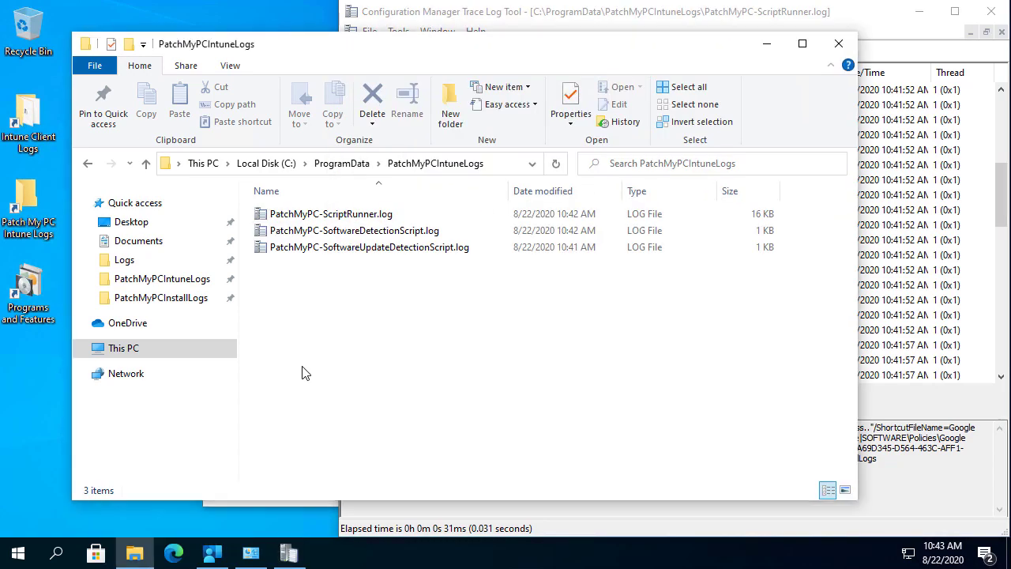
pyautogui.click(180, 281)
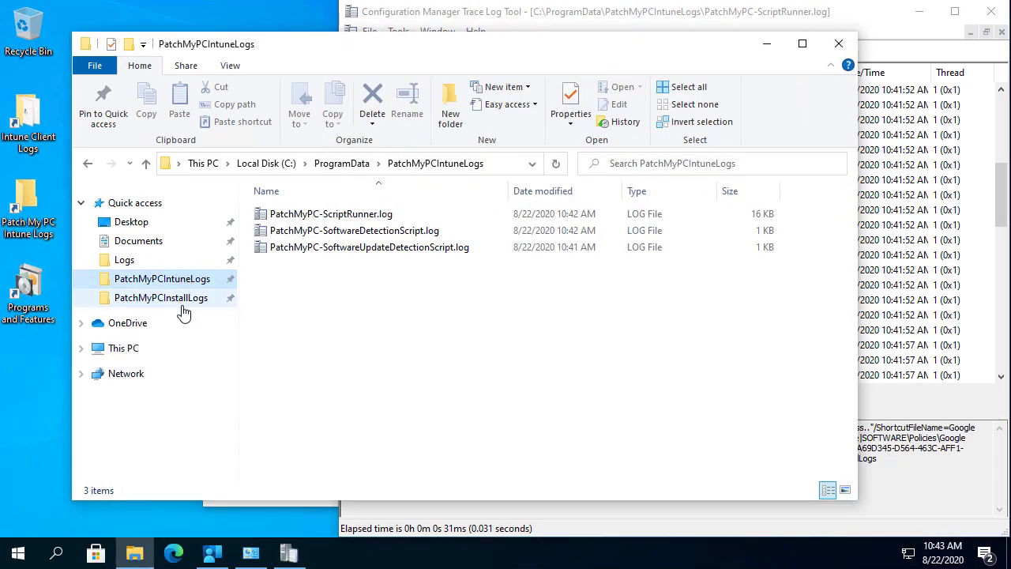
pyautogui.click(180, 298)
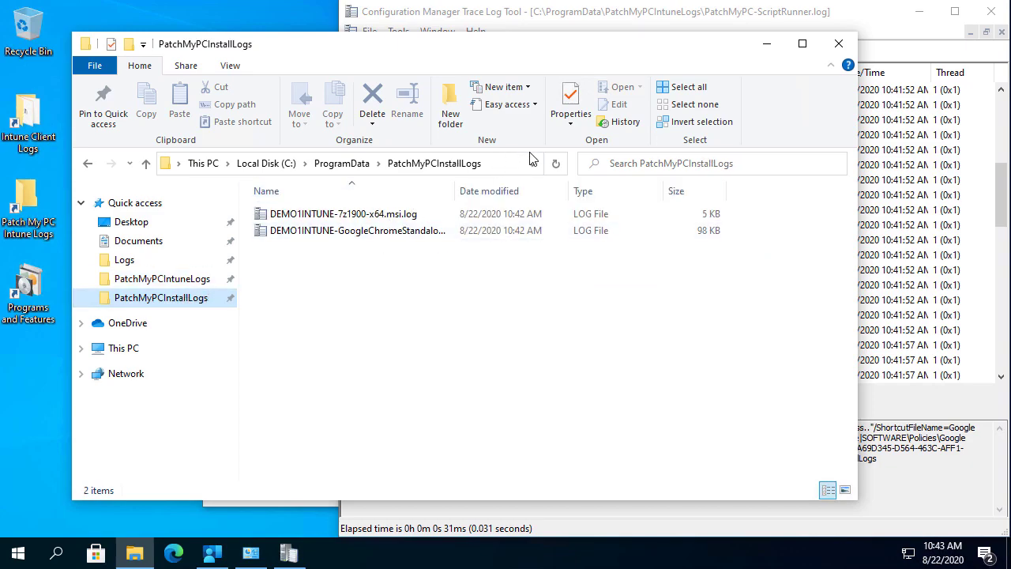
pyautogui.click(499, 170)
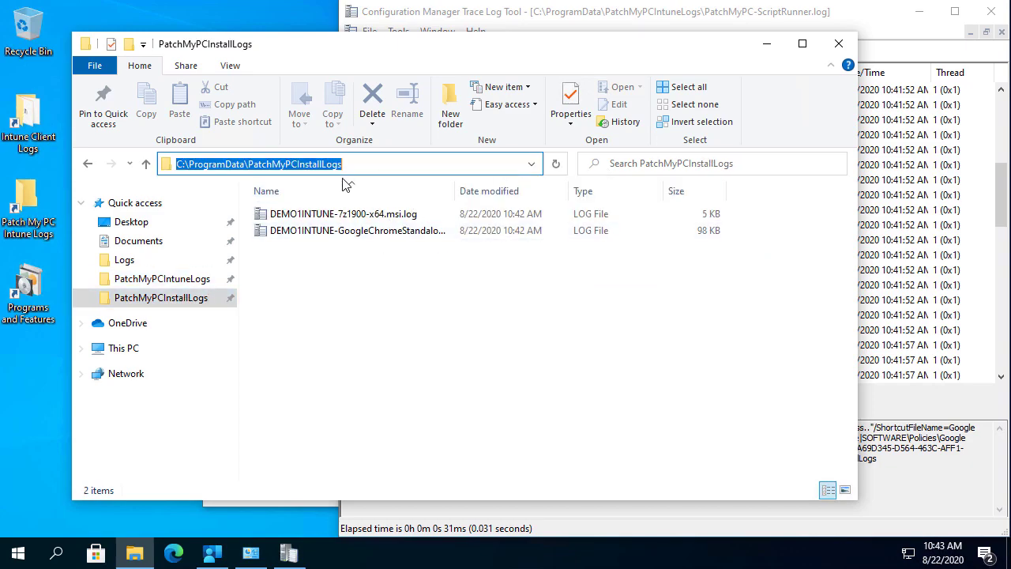
pyautogui.doubleClick(351, 231)
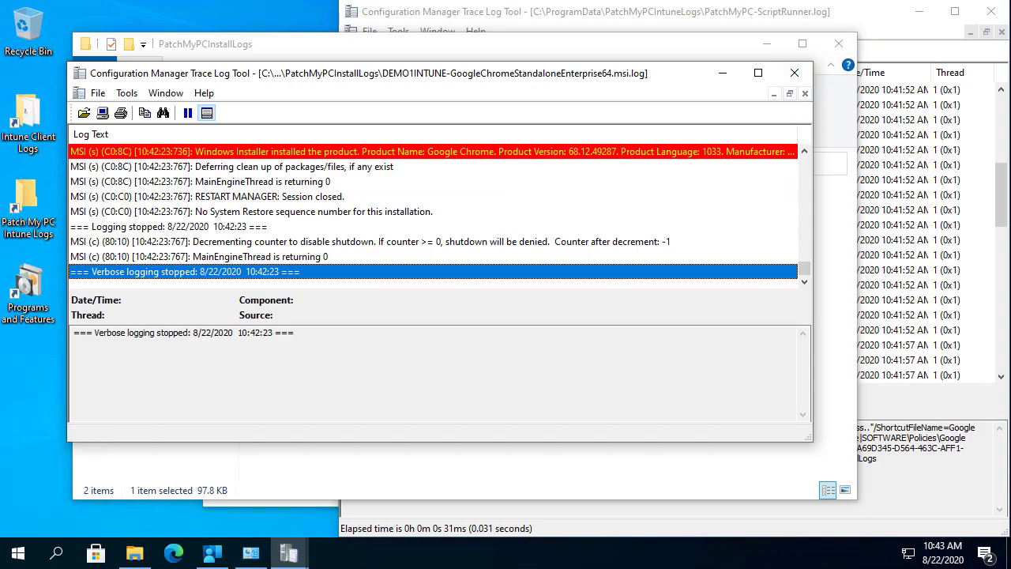
# Close the install logs folder and refresh Programs and Features to check the installed 7-Zip version.
pyautogui.click(839, 44)
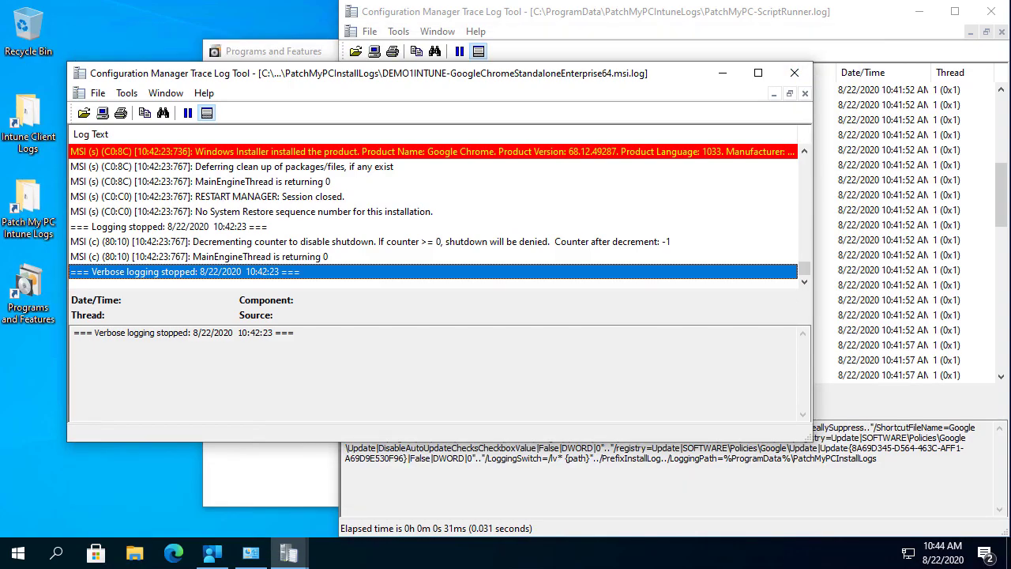
pyautogui.click(252, 554)
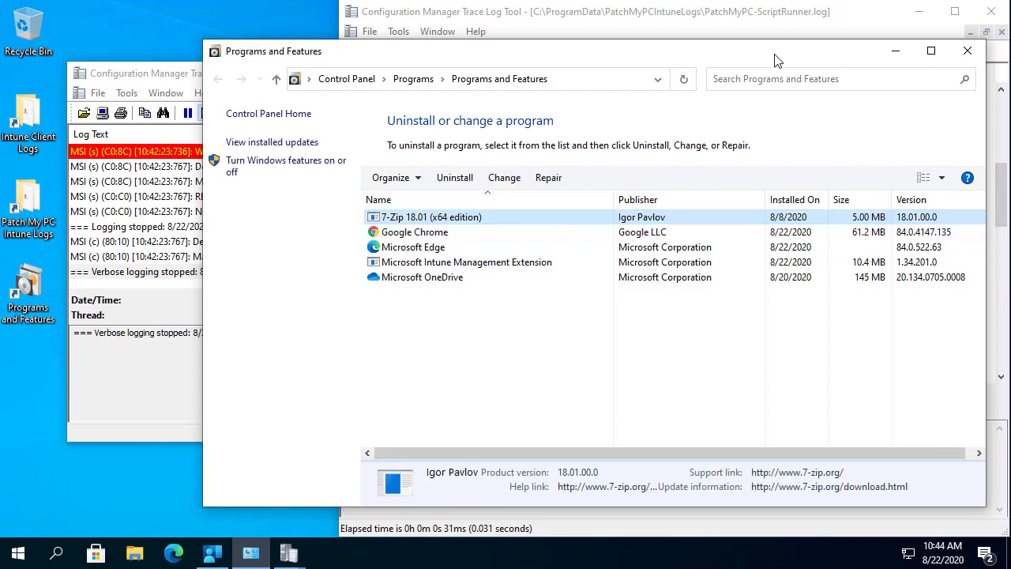
pyautogui.click(685, 78)
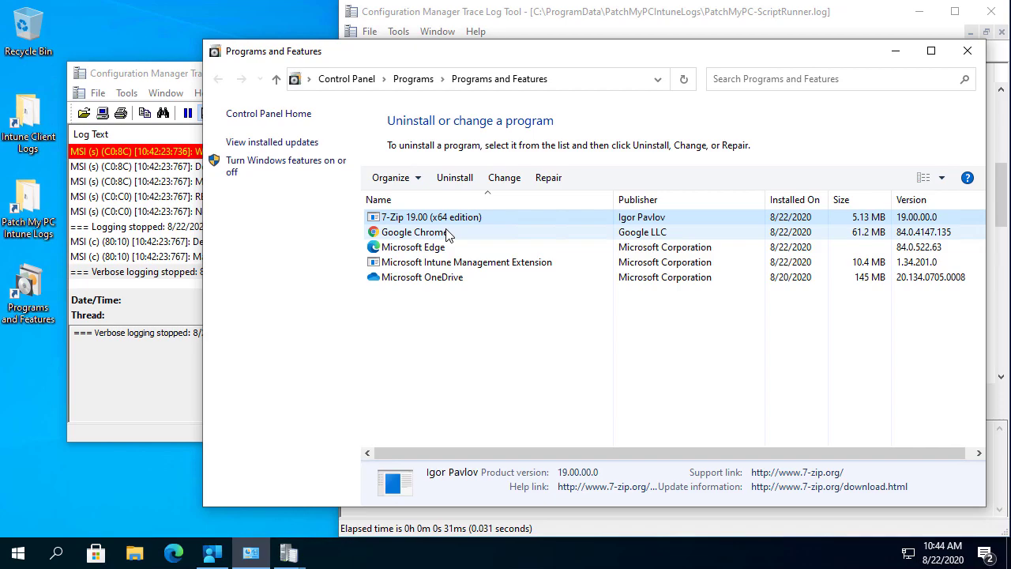
# Open Microsoft Power BI Desktop 2.84.802 (x64) from Company Portal's full app list and start its installation.
pyautogui.click(212, 553)
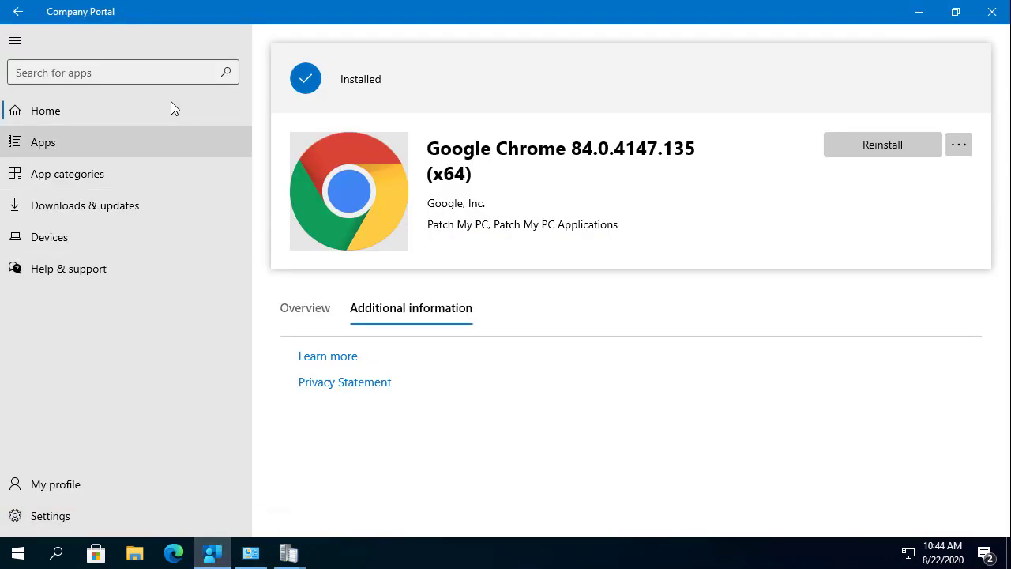
pyautogui.click(83, 144)
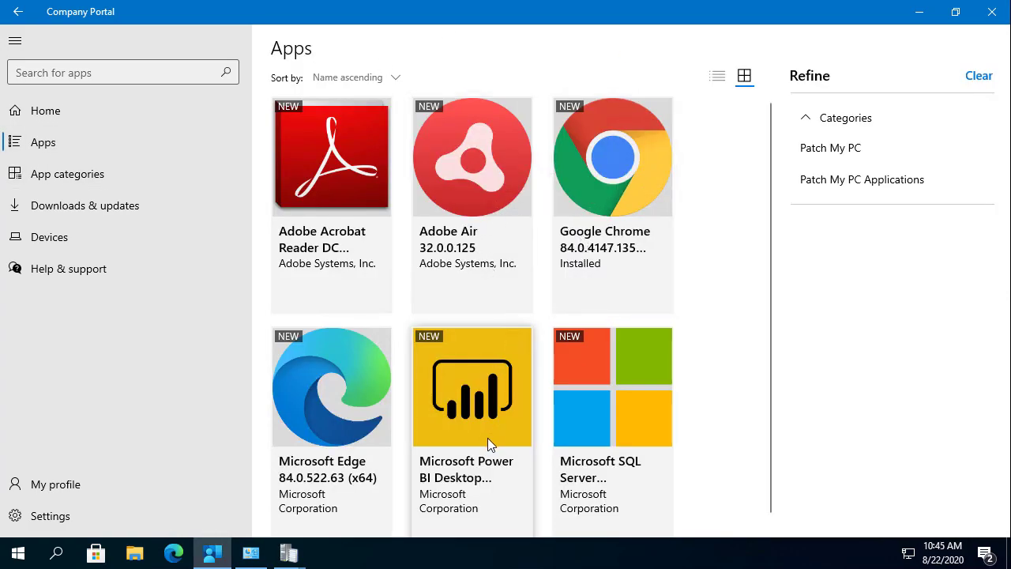
pyautogui.click(474, 380)
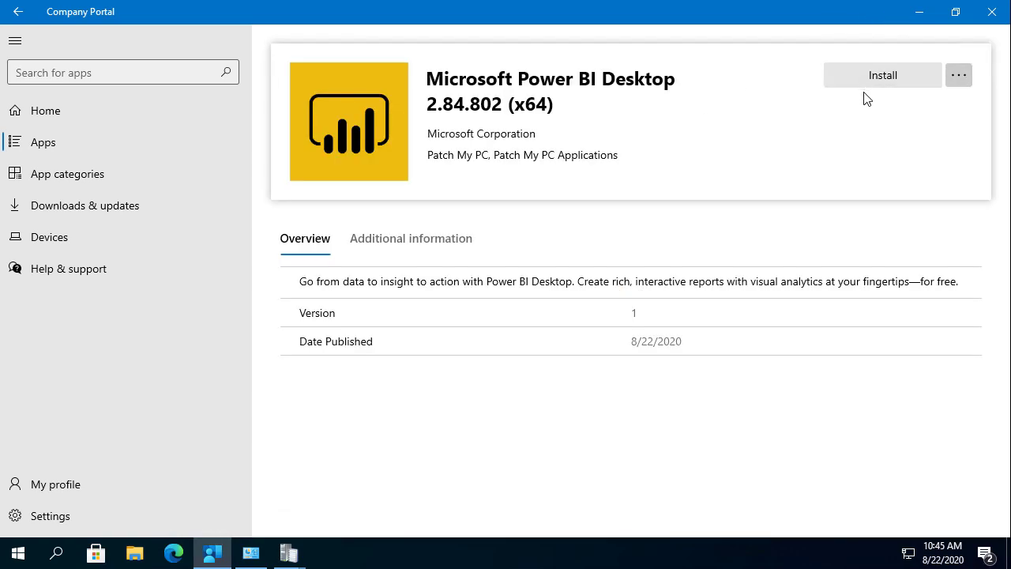
pyautogui.click(881, 82)
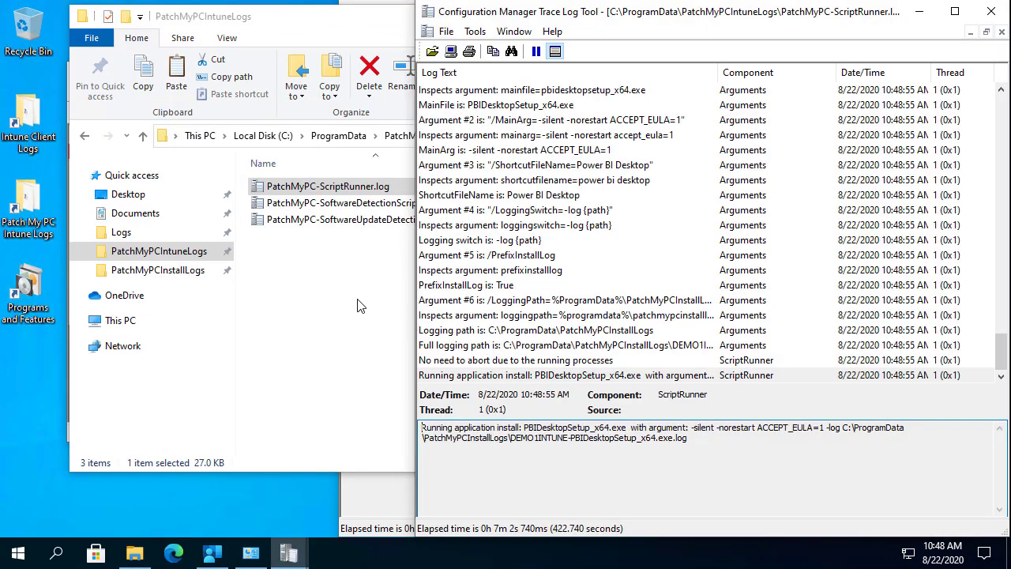
# Display the full path of the PatchMyPCIntuneLogs folder and return to the Power BI Desktop install command in the ScriptRunner log.
pyautogui.click(403, 136)
pyautogui.click(499, 140)
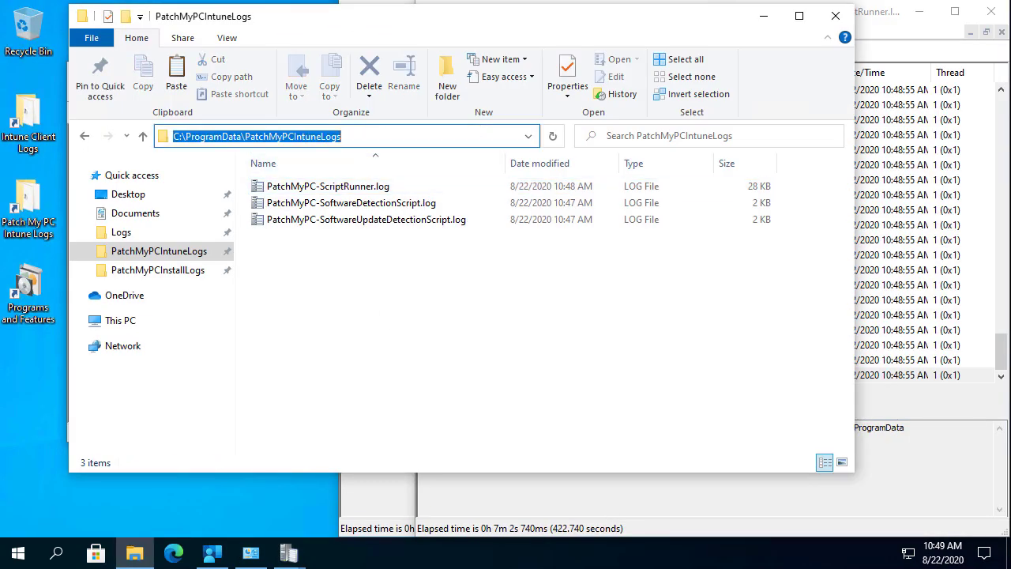
pyautogui.click(648, 495)
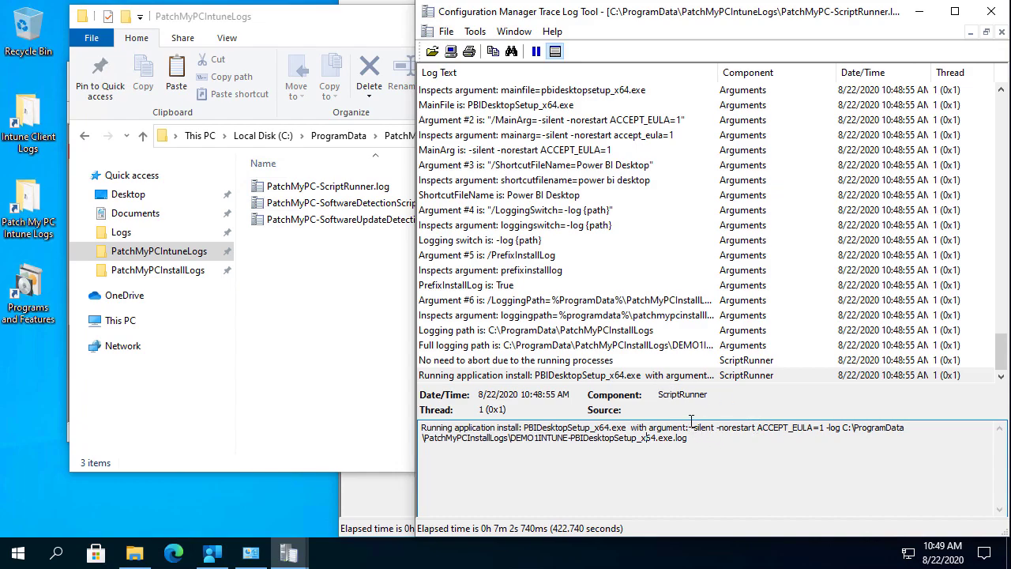
# Open DEMO1INTUNE-PBIDesktopSetup_x64.exe.log from the PatchMyPCInstallLogs folder, review its latest entries, and close it.
pyautogui.click(162, 271)
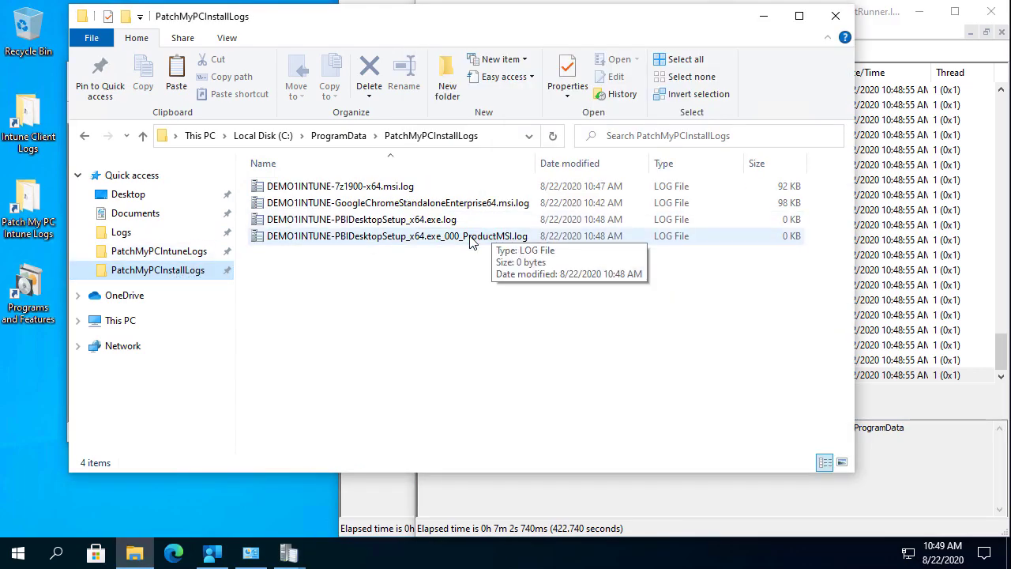
pyautogui.doubleClick(431, 221)
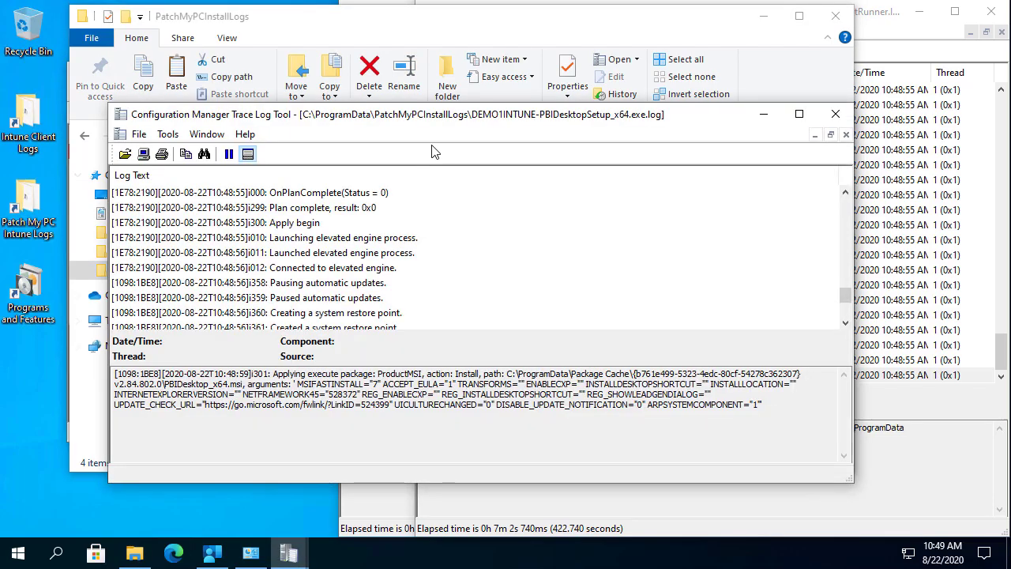
pyautogui.moveTo(575, 119)
pyautogui.mouseDown()
pyautogui.moveTo(629, 364)
pyautogui.moveTo(663, 47)
pyautogui.moveTo(659, 131)
pyautogui.mouseUp()
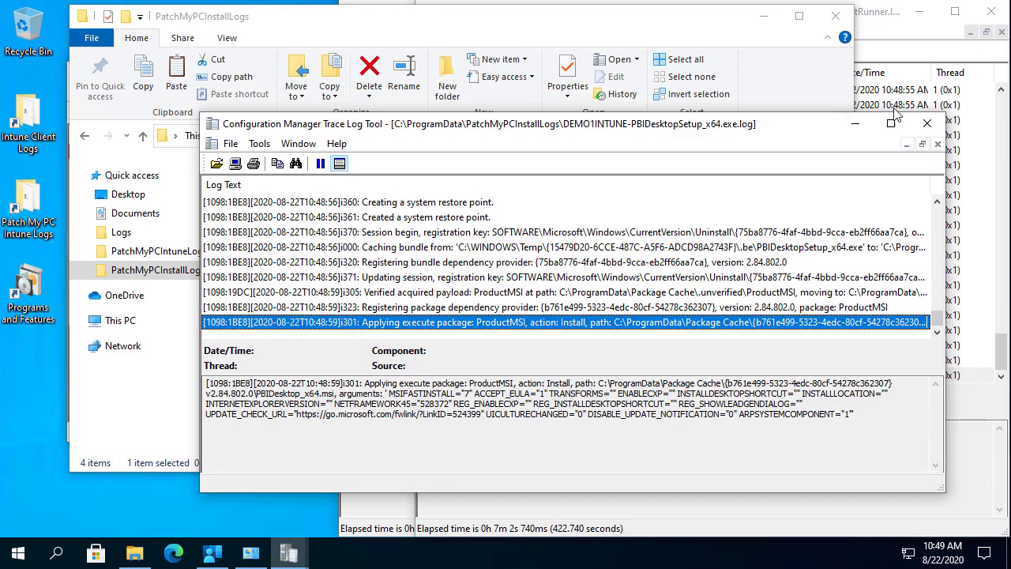
pyautogui.click(927, 123)
# Examine the ScriptRunner log entry about deleting the Power BI Desktop shortcut and check the desktop for that shortcut.
pyautogui.click(916, 476)
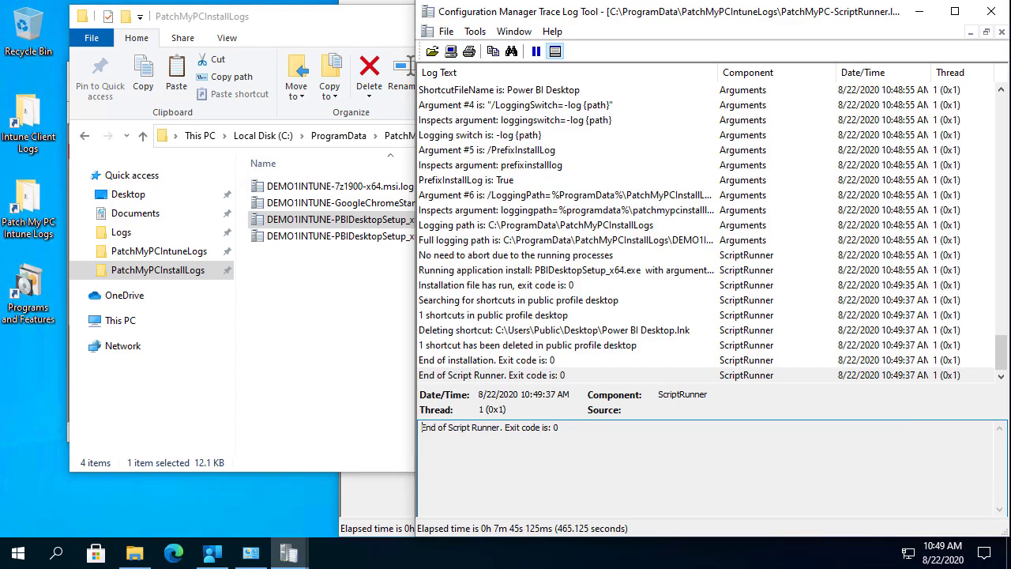
pyautogui.click(575, 333)
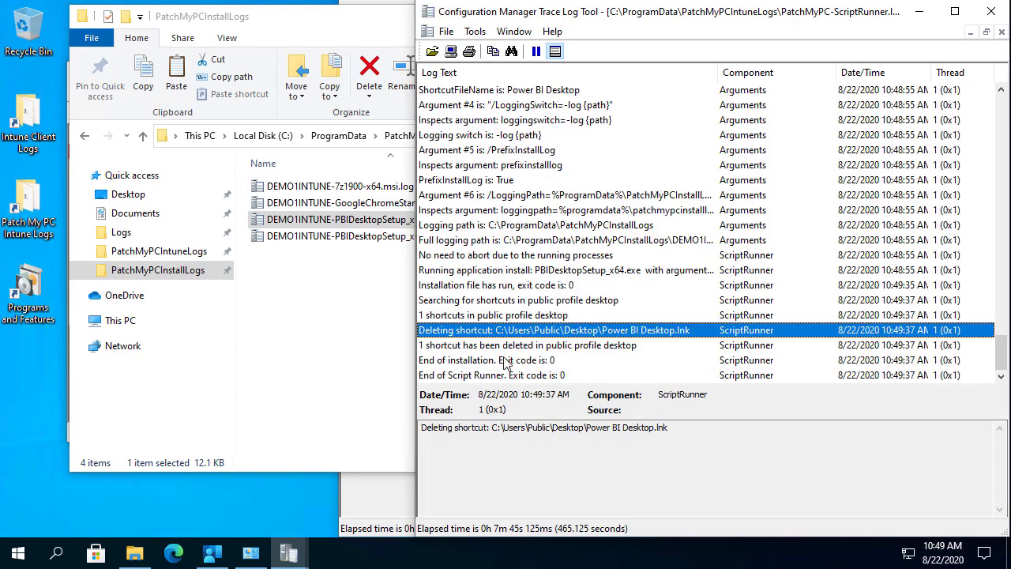
pyautogui.moveTo(50, 451); pyautogui.dragTo(3, 329)
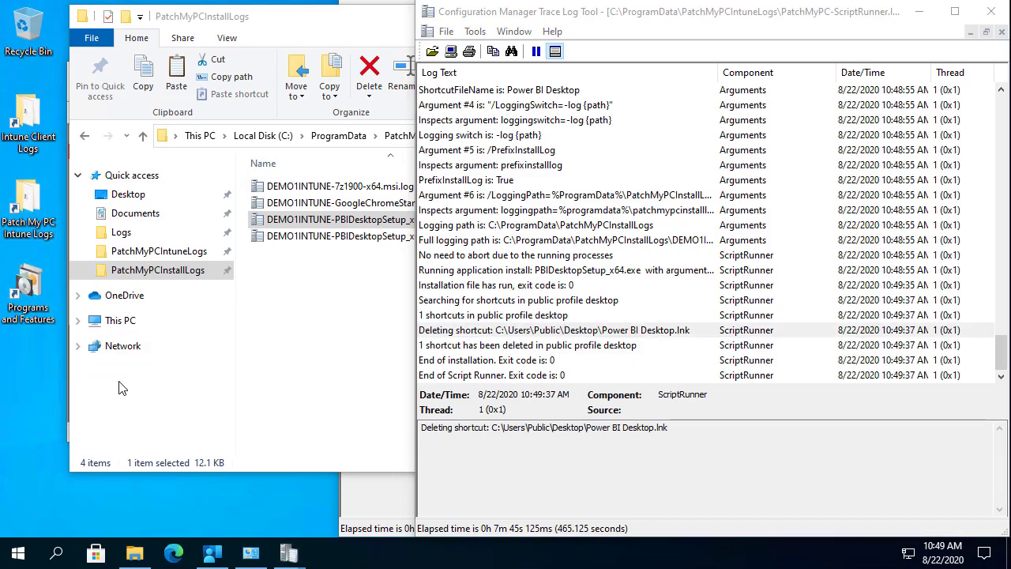
pyautogui.moveTo(43, 378)
pyautogui.mouseDown()
pyautogui.moveTo(71, 364)
pyautogui.moveTo(116, 311)
pyautogui.mouseUp()
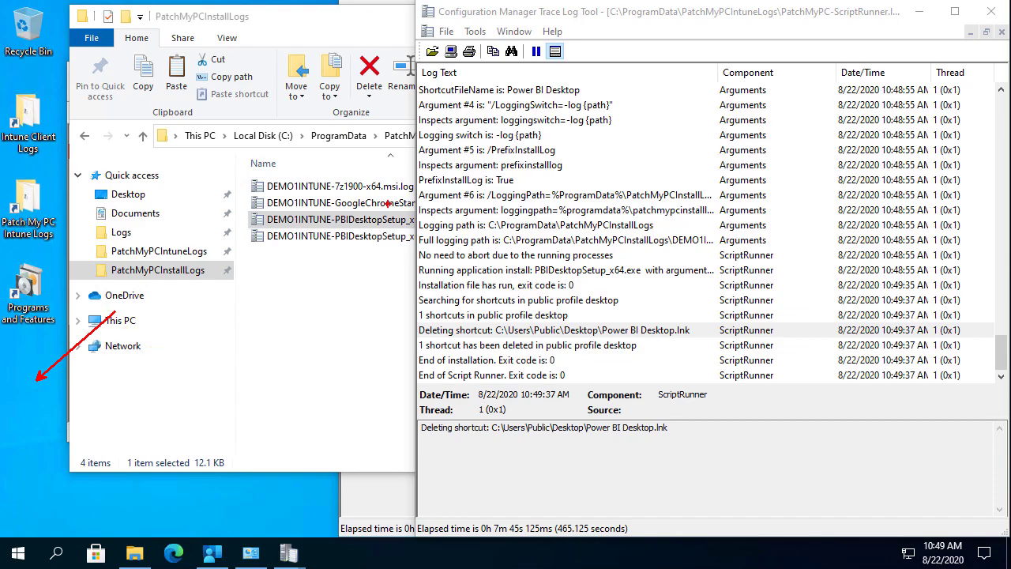
pyautogui.press('Escape')
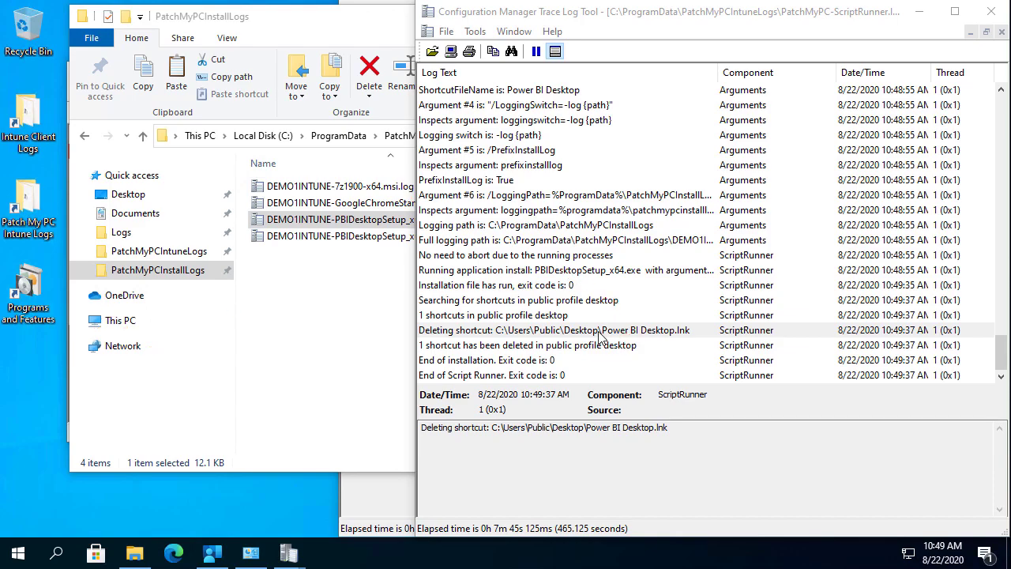
pyautogui.click(600, 336)
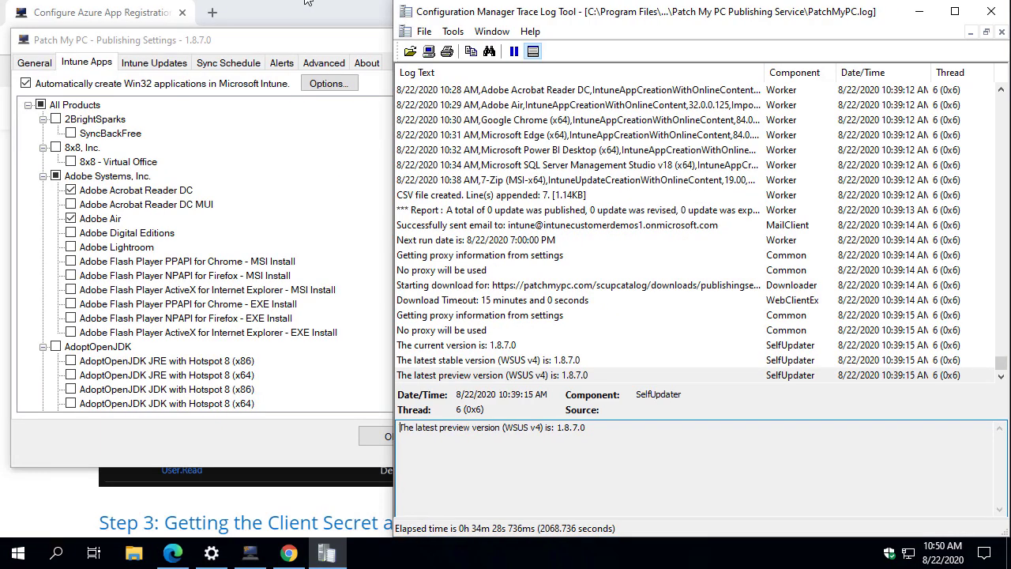
# Open the Intune Application Manager utility from the Intune options and view which columns its app list can show.
pyautogui.click(321, 85)
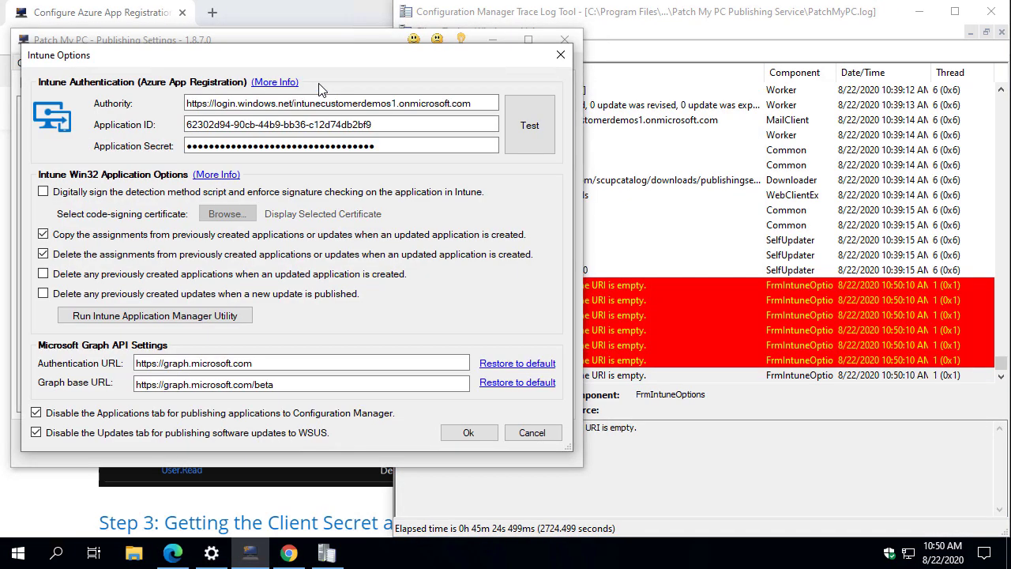
pyautogui.click(208, 314)
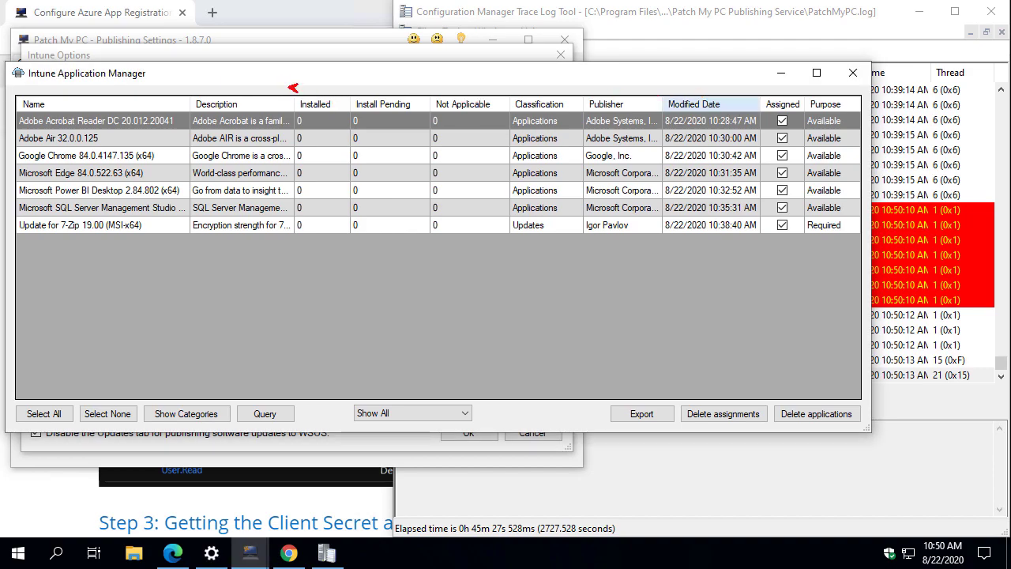
pyautogui.moveTo(280, 75); pyautogui.dragTo(427, 177)
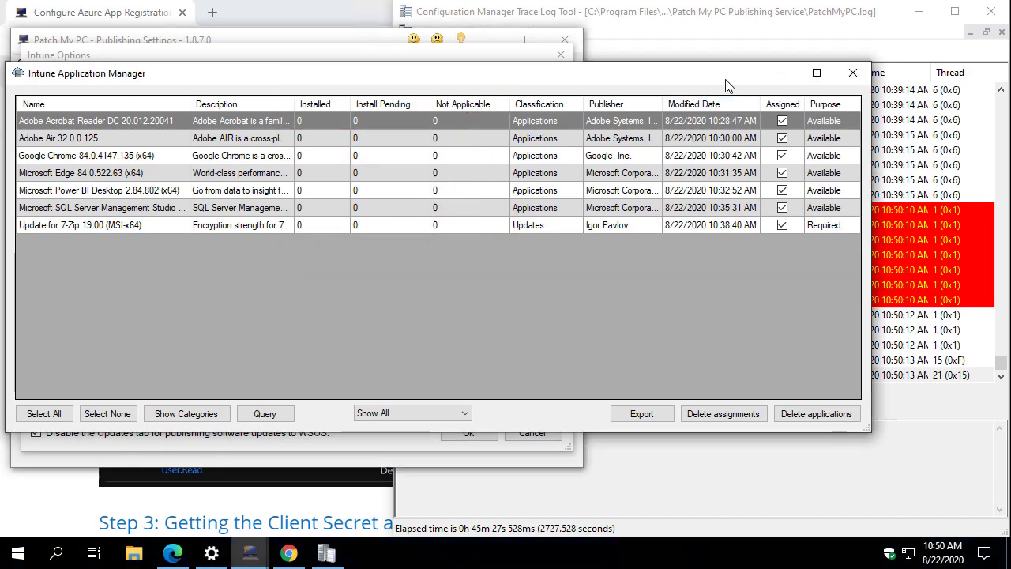
pyautogui.rightClick(462, 104)
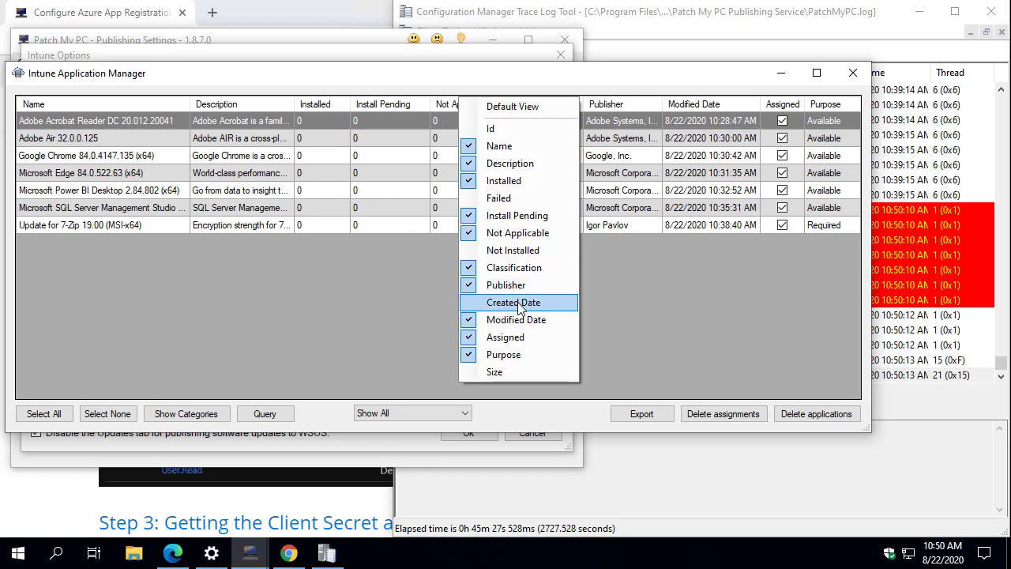
pyautogui.click(411, 308)
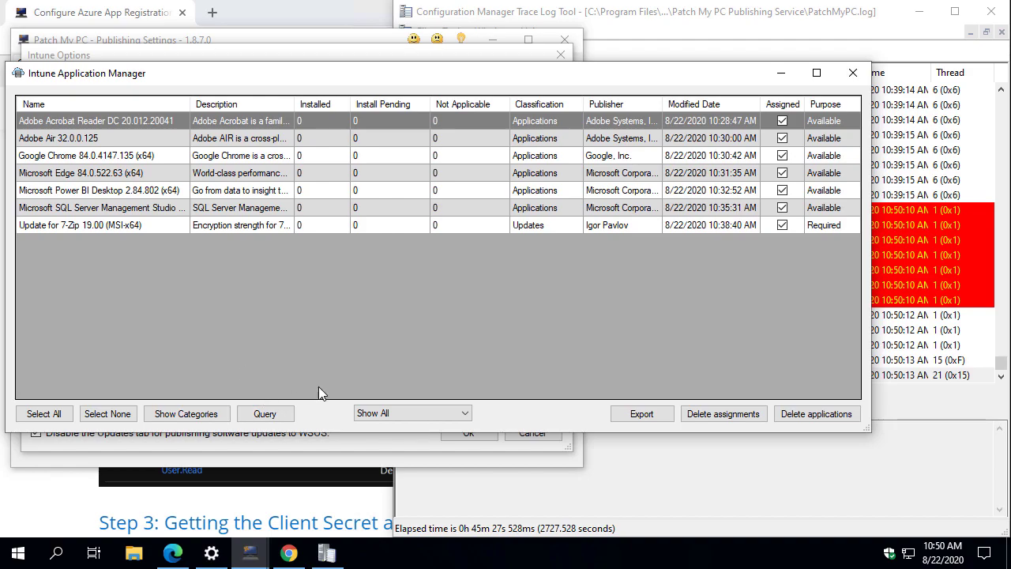
pyautogui.click(642, 414)
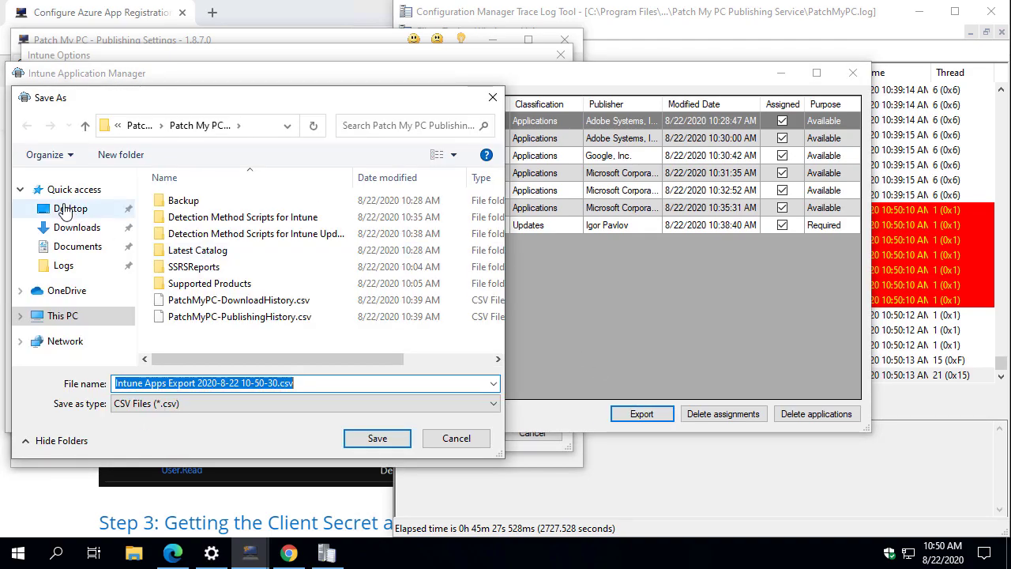
pyautogui.click(68, 208)
pyautogui.click(399, 440)
pyautogui.press('super+e')
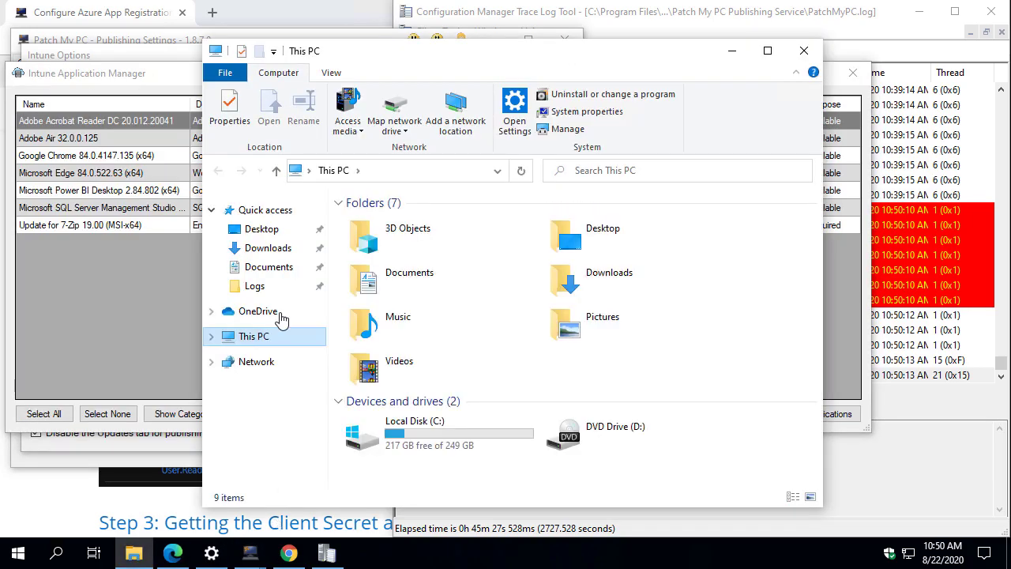
pyautogui.click(267, 231)
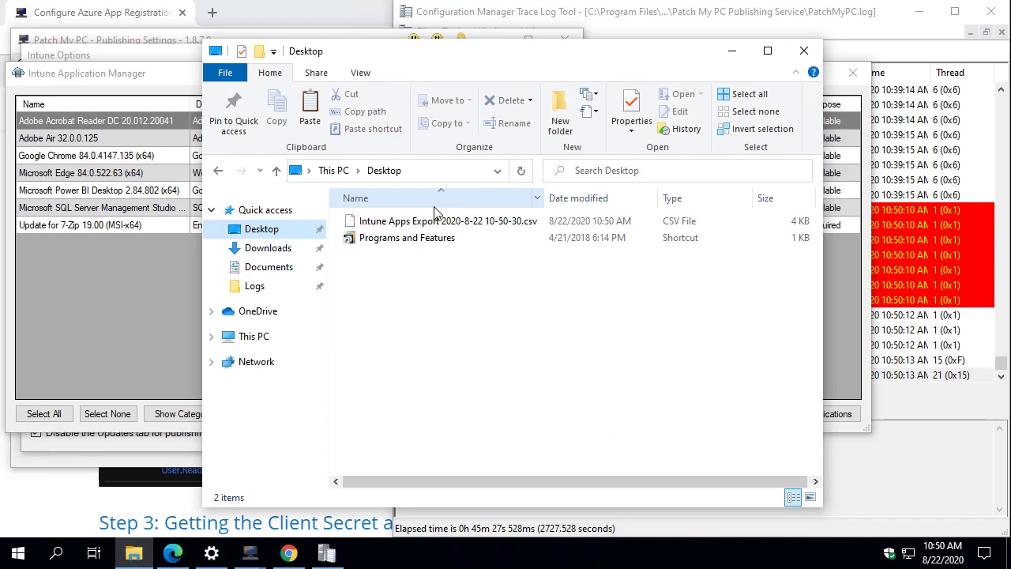
pyautogui.moveTo(332, 51); pyautogui.dragTo(242, 54)
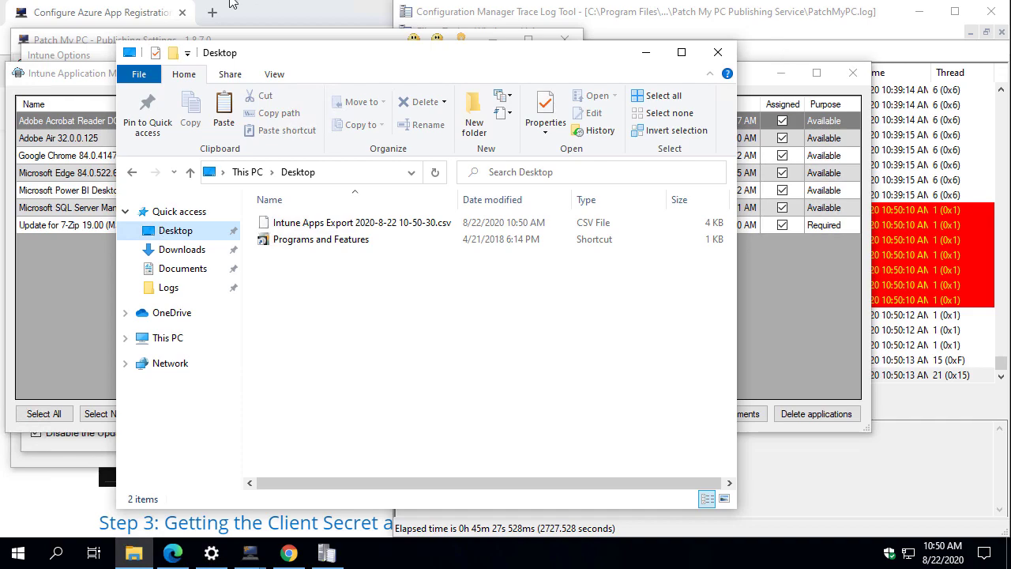
pyautogui.click(381, 222)
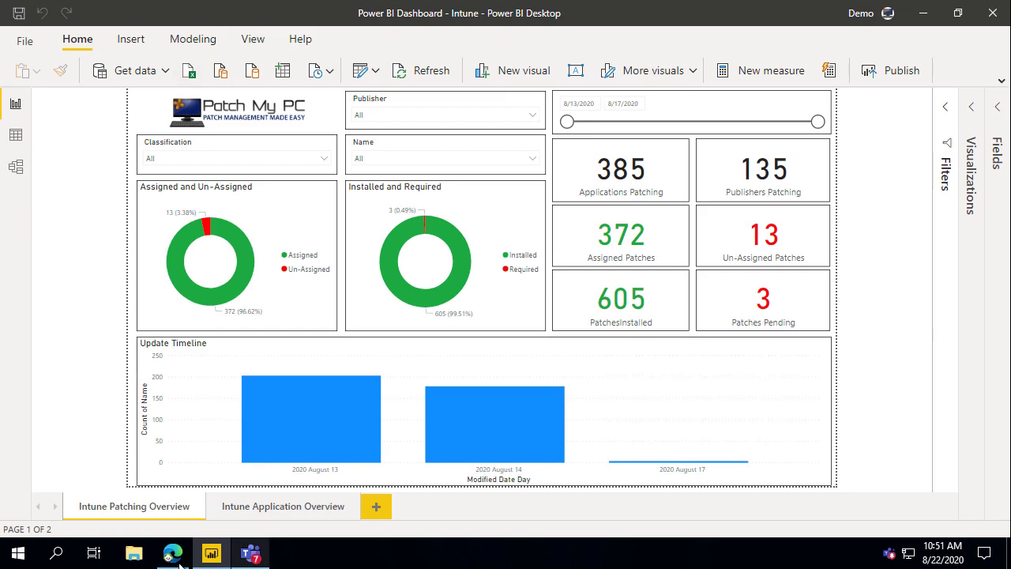
# Switch to the Endpoint Manager admin center, open Adobe Acrobat Reader DC 20.012.20041 from all apps, and examine its device and user status.
pyautogui.click(173, 554)
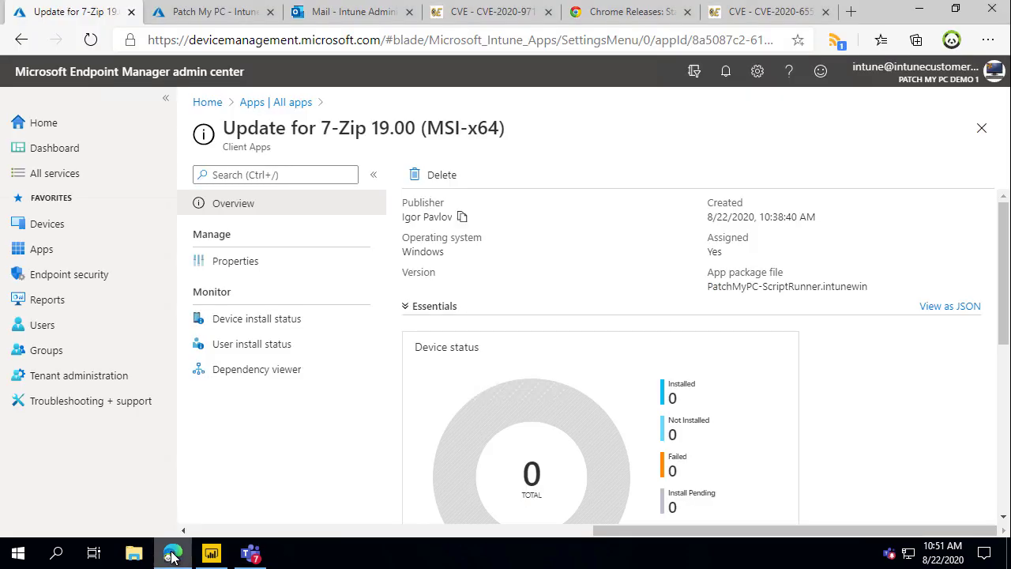
pyautogui.click(62, 251)
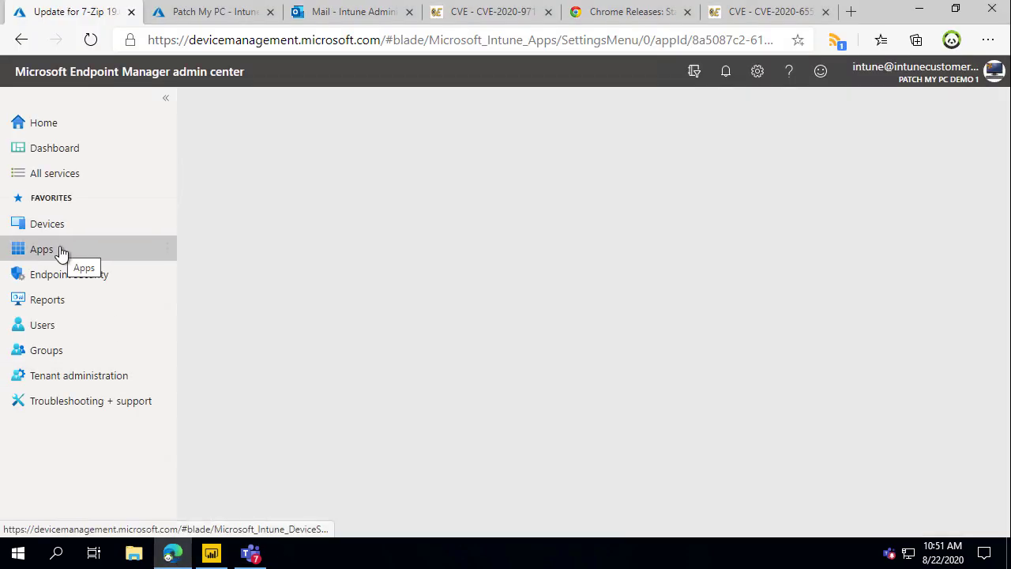
pyautogui.click(261, 233)
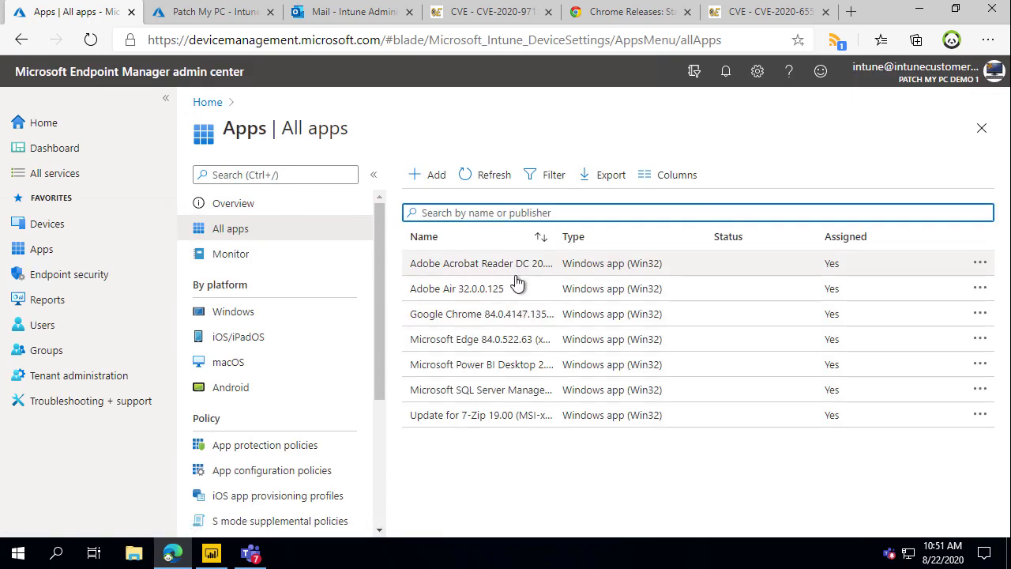
pyautogui.click(504, 262)
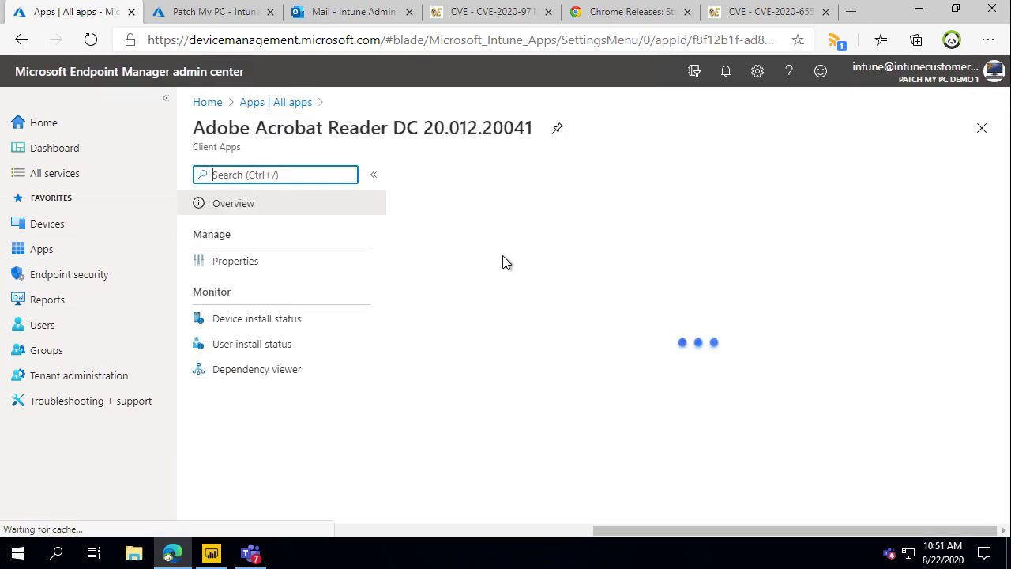
pyautogui.scroll(-2, 625, 300)
pyautogui.hotkey('ctrl', '2')
pyautogui.moveTo(400, 227)
pyautogui.mouseDown()
pyautogui.moveTo(841, 303)
pyautogui.moveTo(887, 411)
pyautogui.moveTo(898, 488)
pyautogui.mouseUp()
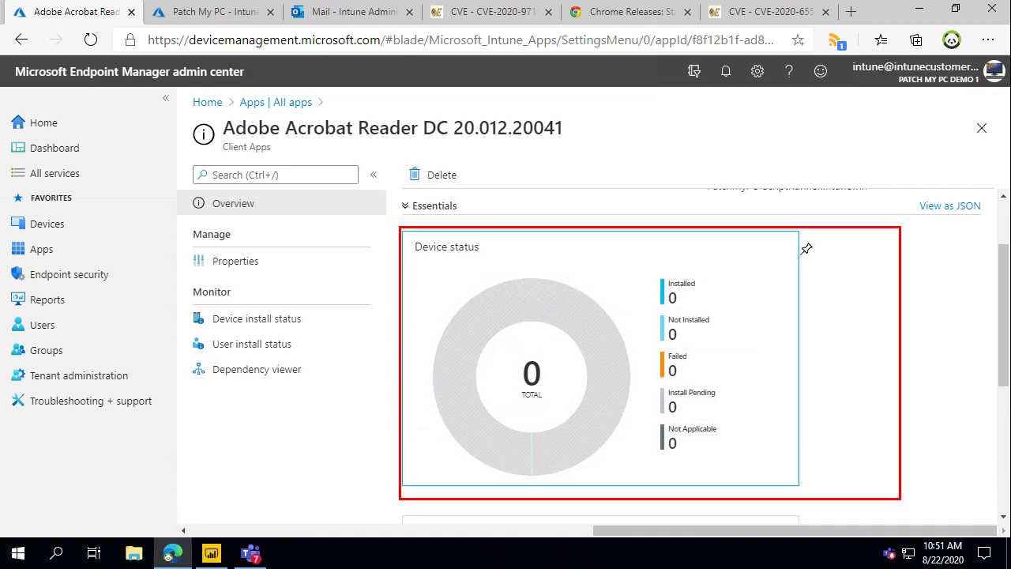
pyautogui.press('Escape')
pyautogui.scroll(-1, 655, 263)
pyautogui.scroll(-2, 655, 264)
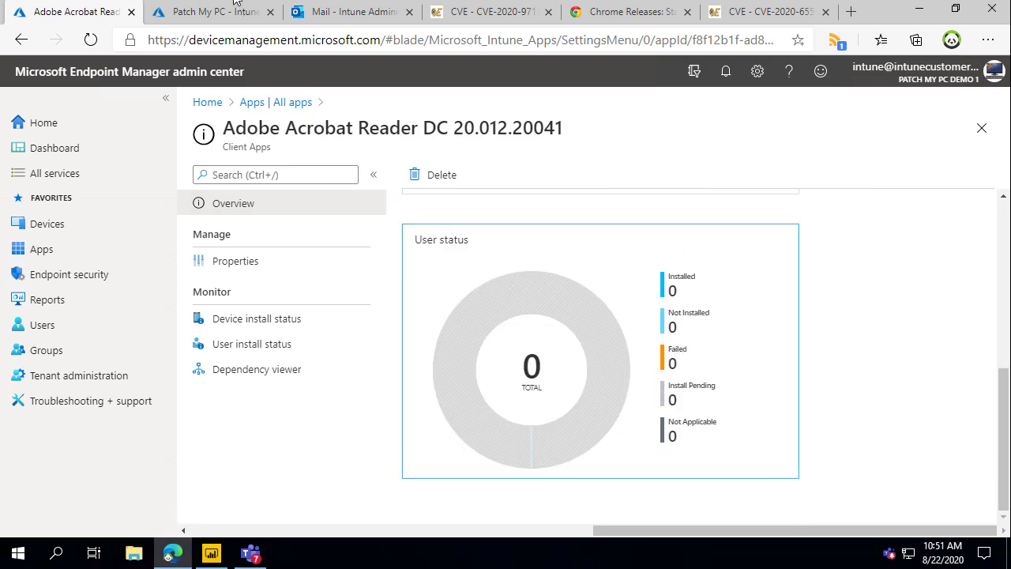
# Switch to the Power BI Desktop dashboard, view the Update Timeline's August 13 data point as a table, and return to the report.
pyautogui.click(211, 553)
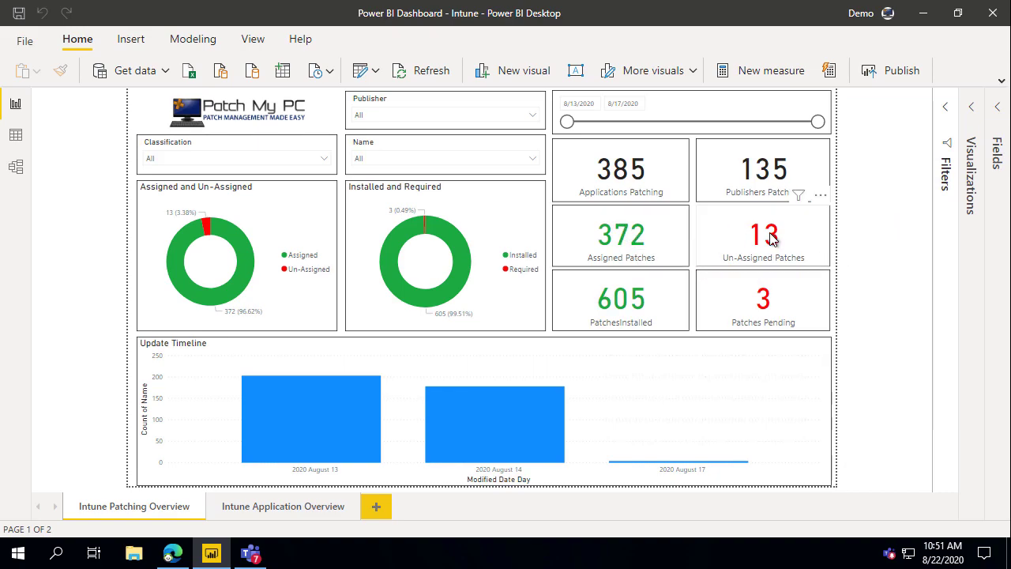
pyautogui.moveTo(775, 238)
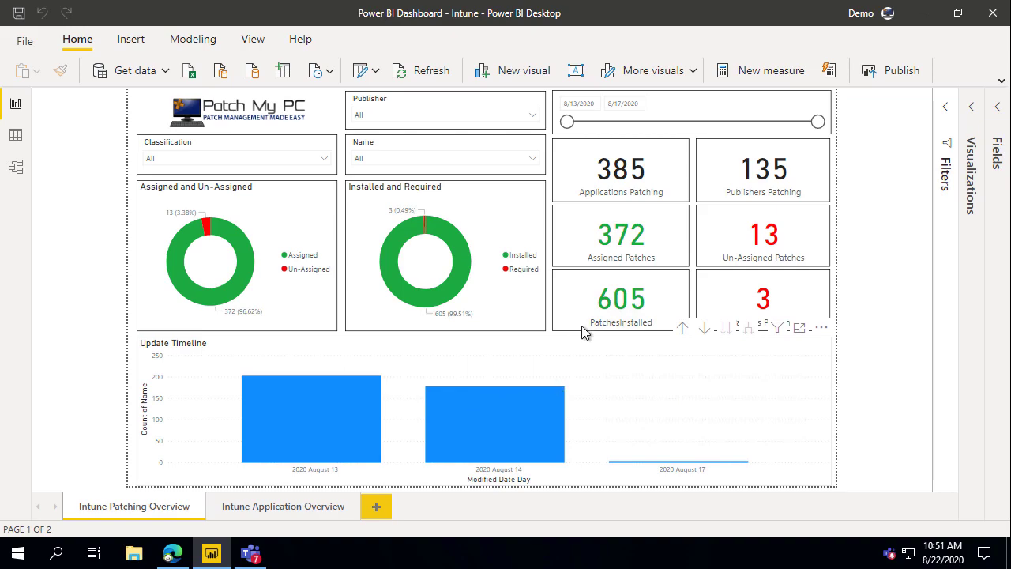
pyautogui.rightClick(314, 402)
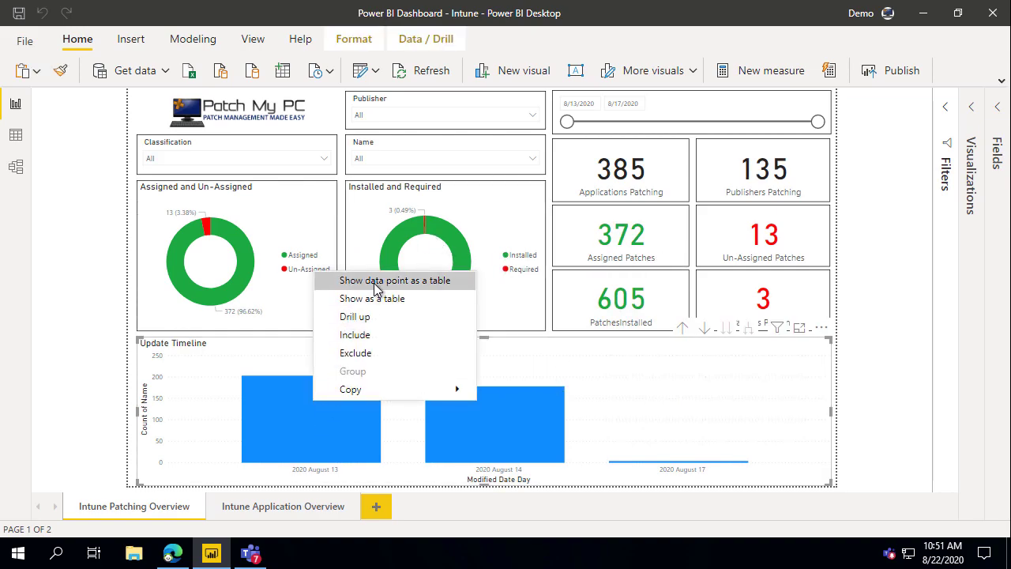
pyautogui.click(374, 283)
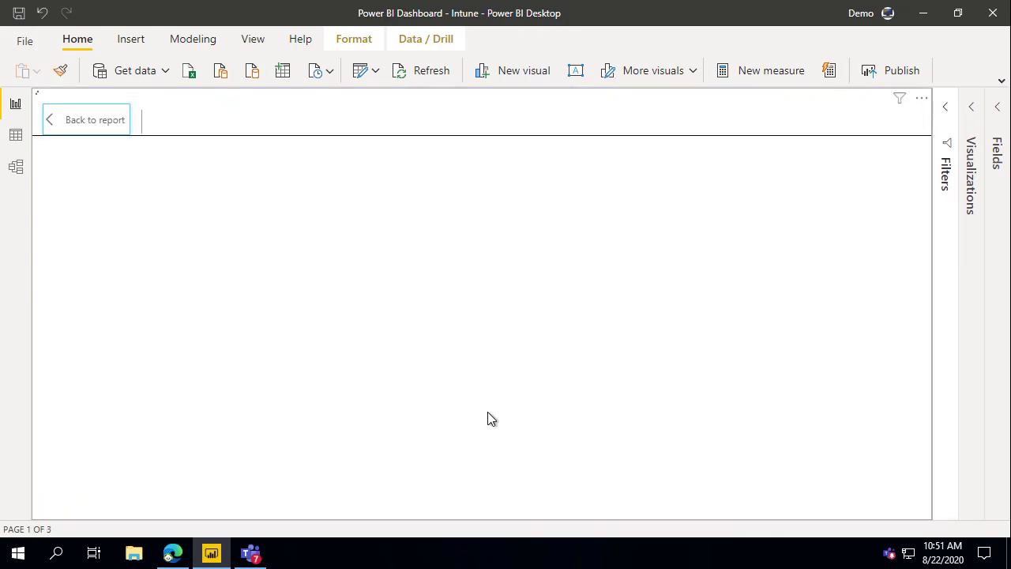
pyautogui.scroll(-10, 727, 293)
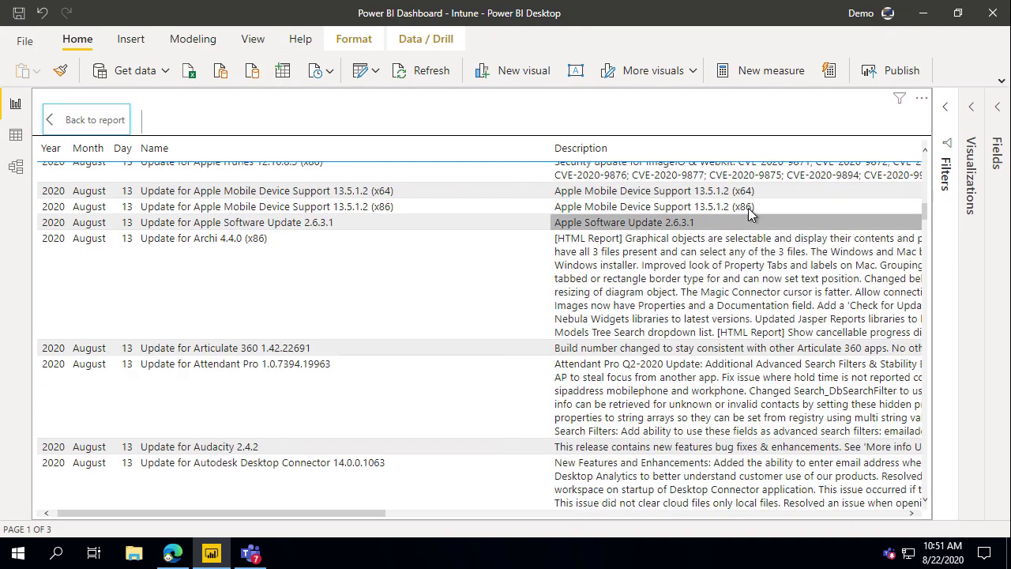
pyautogui.scroll(5, 688, 344)
pyautogui.scroll(5, 365, 376)
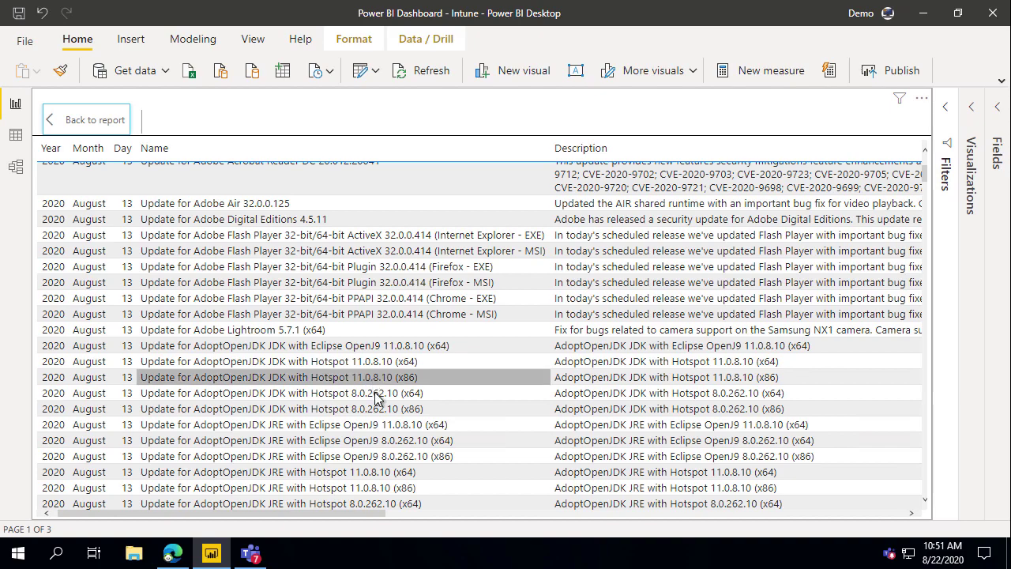
pyautogui.scroll(3, 514, 332)
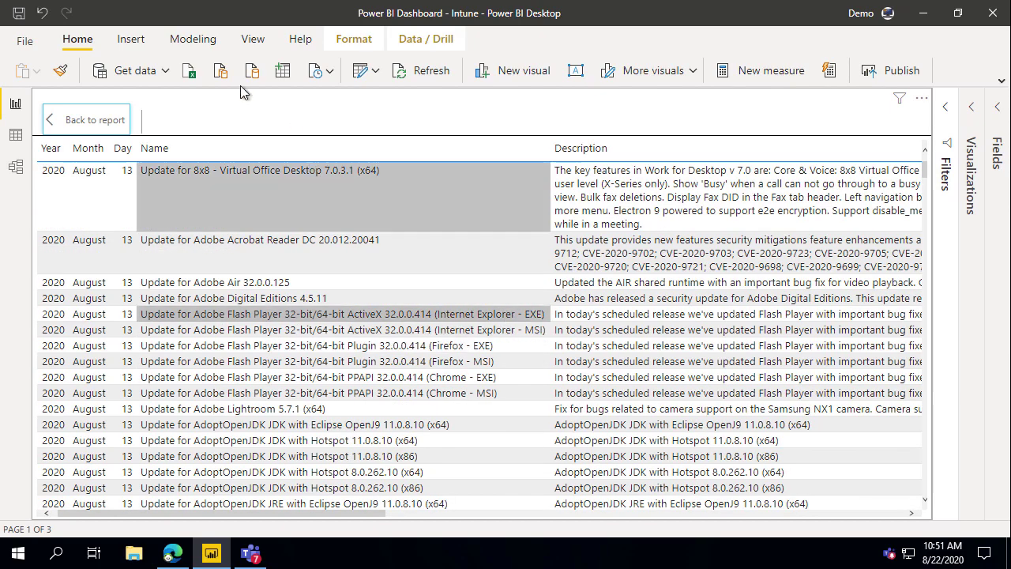
pyautogui.click(85, 127)
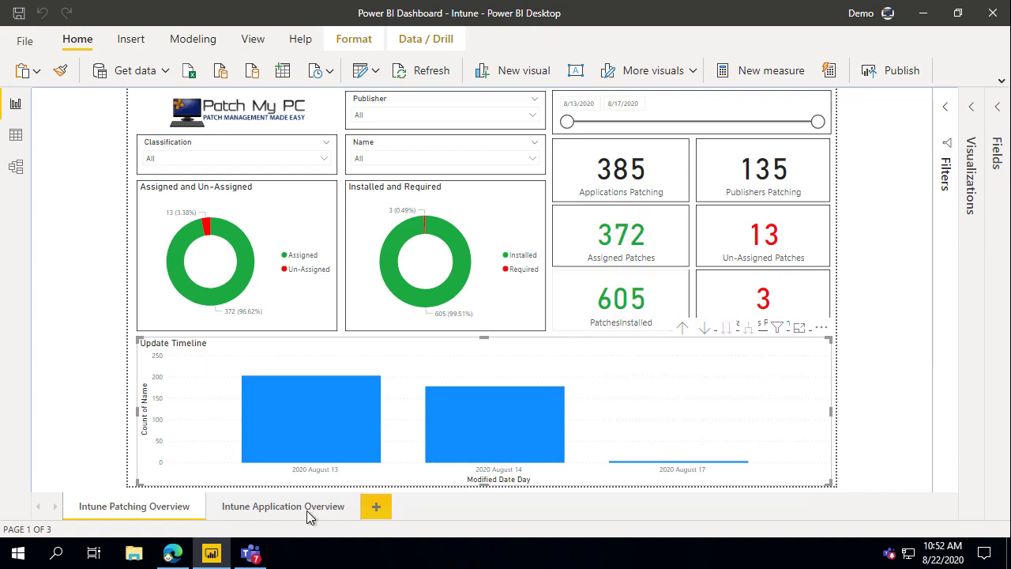
# Open the Intune Application Overview page of the Power BI dashboard.
pyautogui.moveTo(116, 490); pyautogui.dragTo(92, 433)
pyautogui.moveTo(297, 493); pyautogui.dragTo(340, 417)
pyautogui.press('Escape')
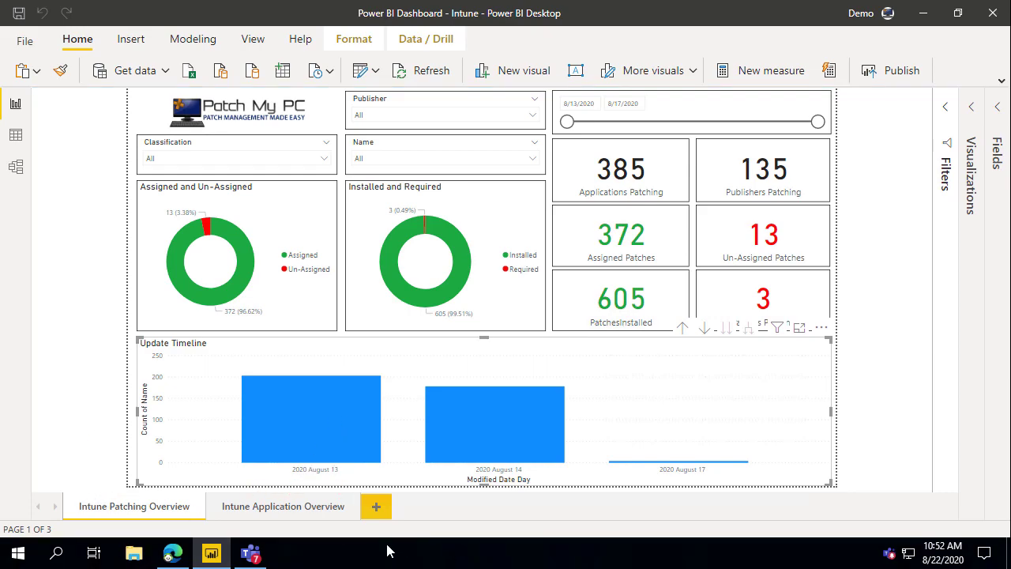
pyautogui.click(304, 505)
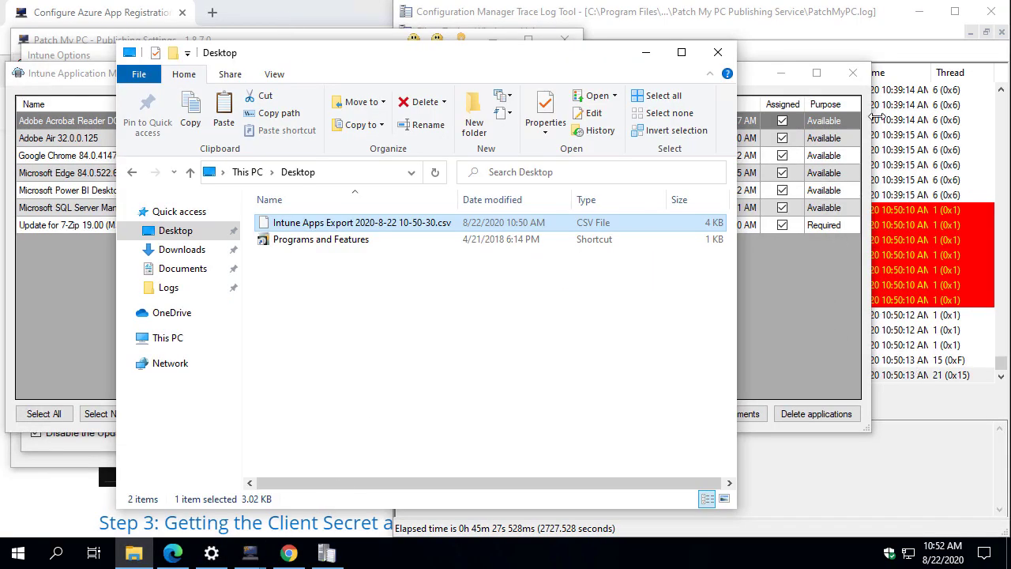
# Close the Intune Application Manager and the Intune options, and view the Publishing Service's sync schedule settings.
pyautogui.click(852, 73)
pyautogui.click(561, 55)
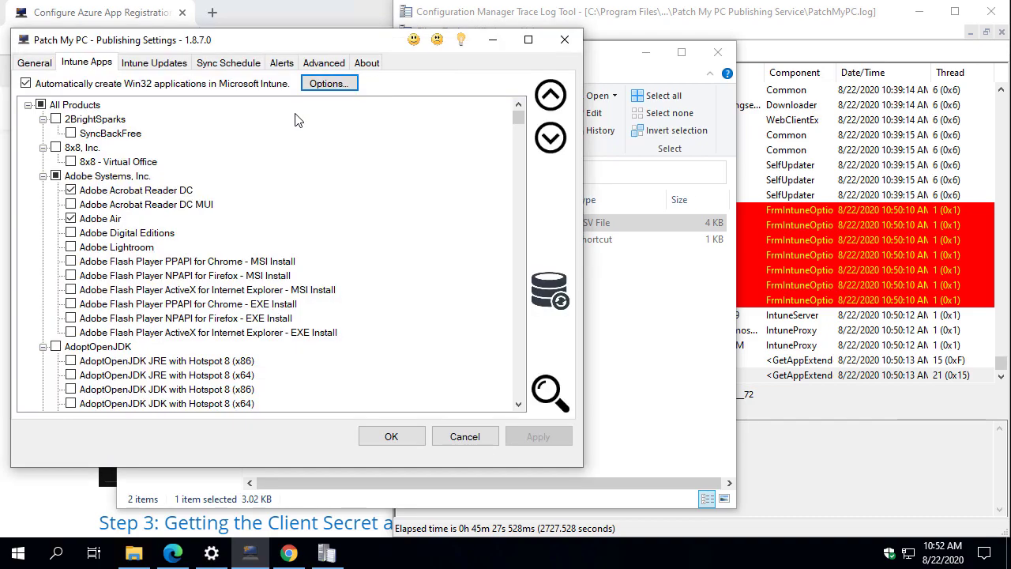
pyautogui.click(237, 65)
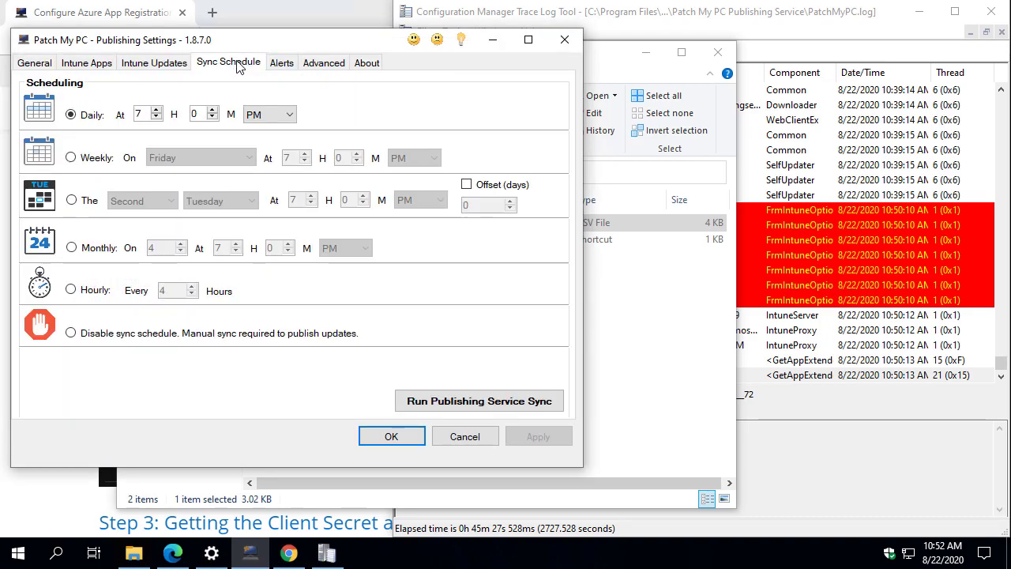